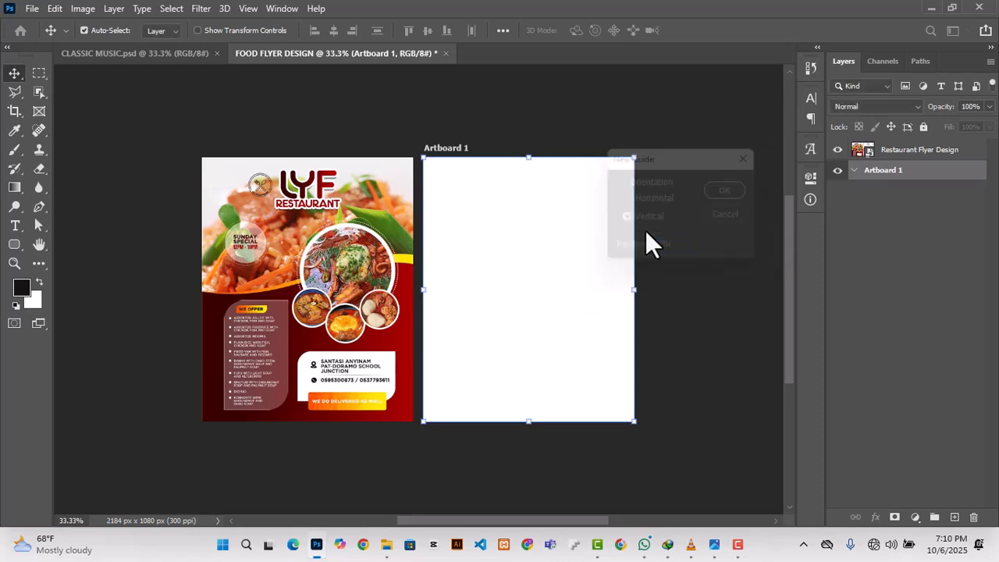
Step: Add a vertical guide at 95% of the blank artboard's width
left_click(248, 8)
left_click(284, 425)
type("1020")
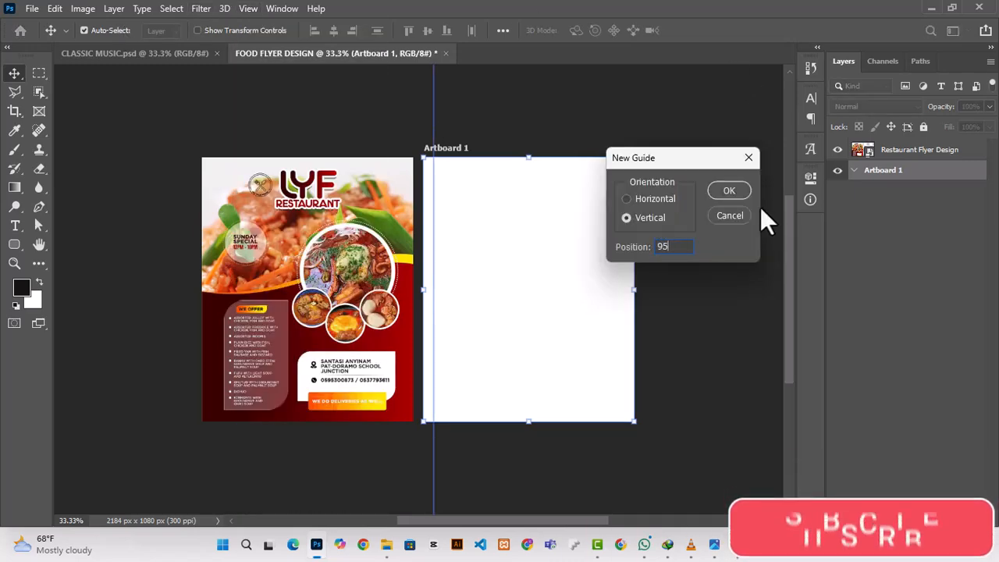
key("Return")
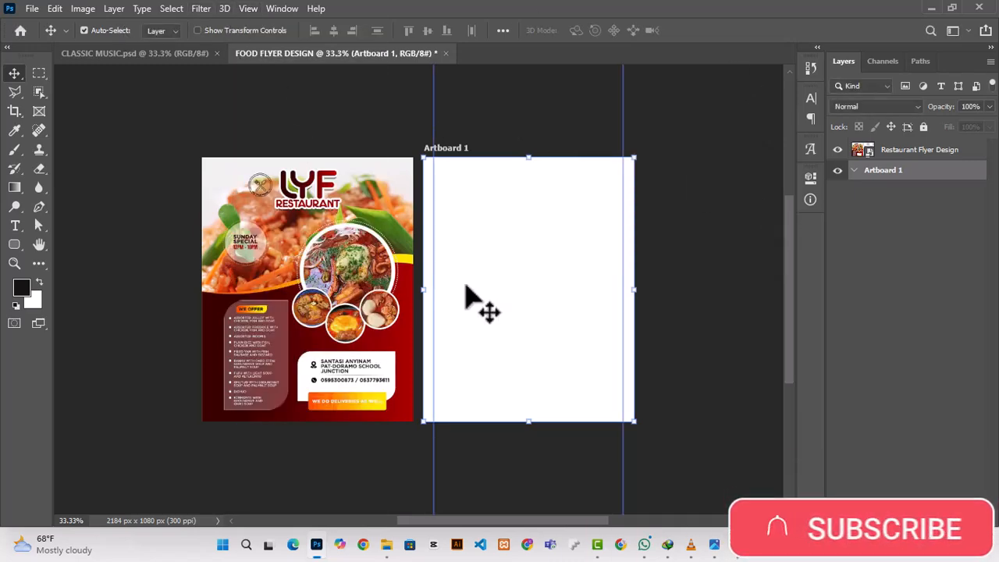
Step: Add a horizontal guide at 5% of the artboard's height
left_click(246, 9)
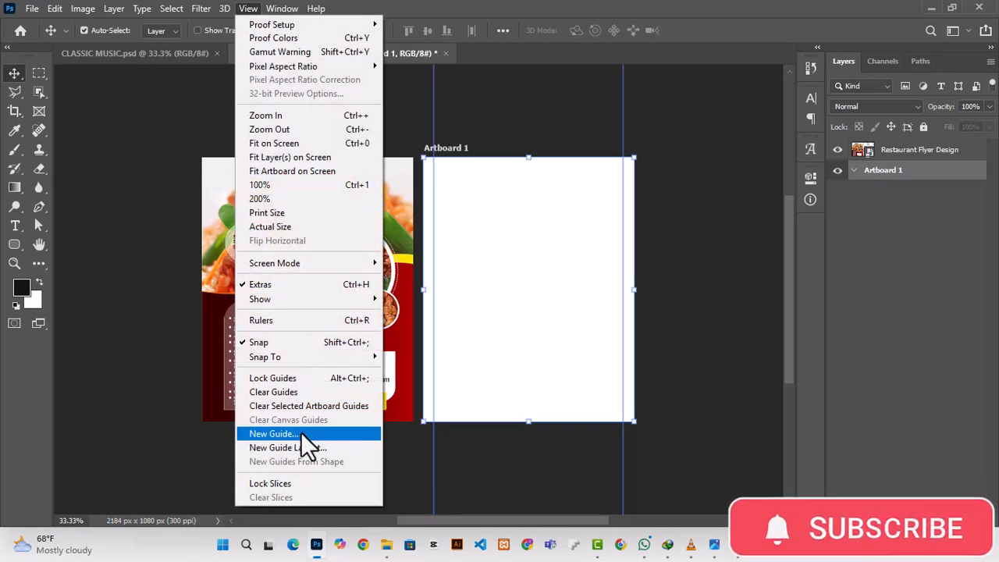
left_click(301, 433)
left_click(626, 199)
left_click(670, 246)
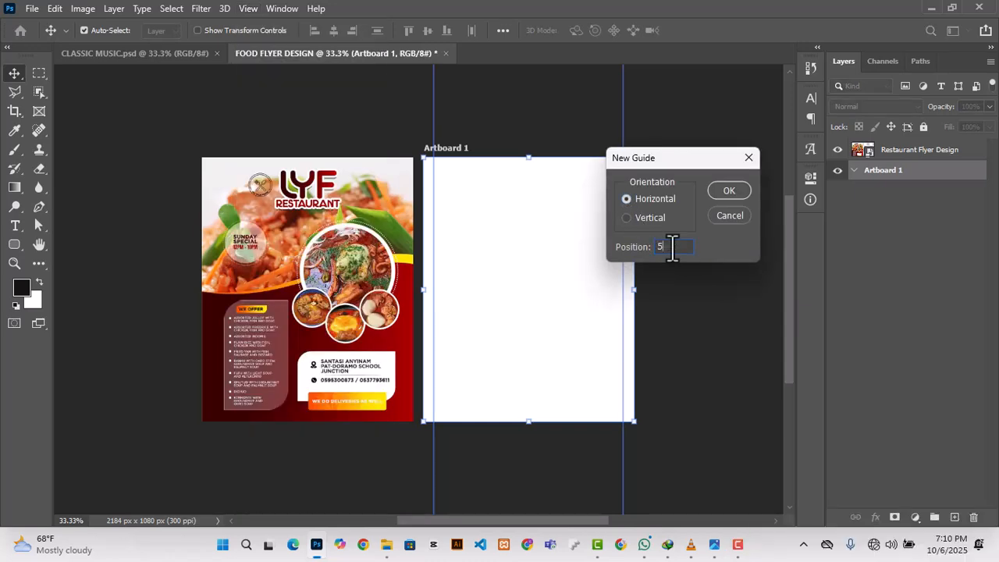
type("5%")
key("Return")
Step: Add a second horizontal guide at 95% of the artboard's height
left_click(249, 9)
left_click(296, 427)
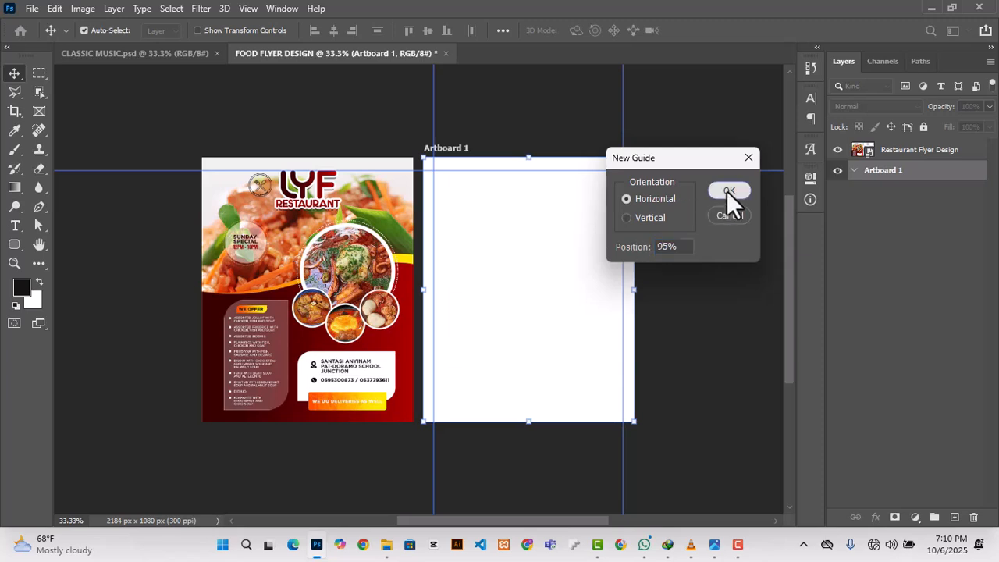
left_click(727, 191)
Step: Draw a rectangle about 297 × 86 px on the empty canvas above the blank artboard with the Rectangle tool
left_click_drag(551, 521, 575, 521)
scroll(434, 459, "up", 1)
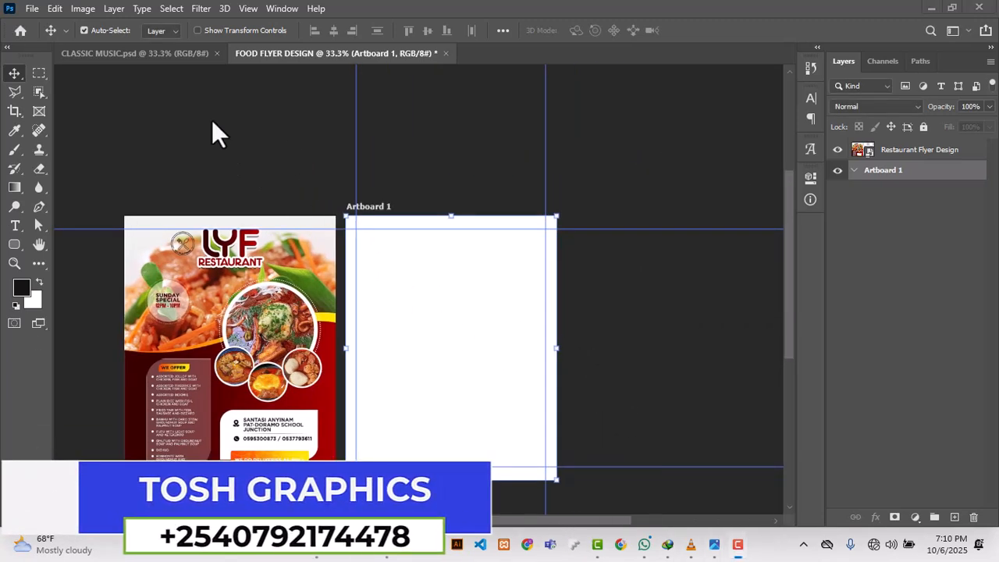
scroll(242, 214, "down", 1)
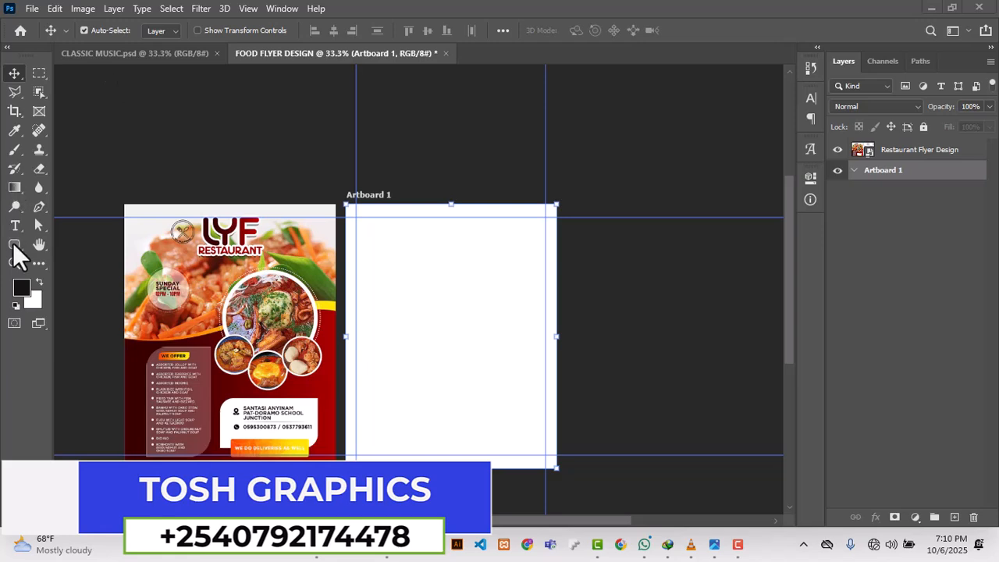
right_click(11, 242)
left_click(73, 250)
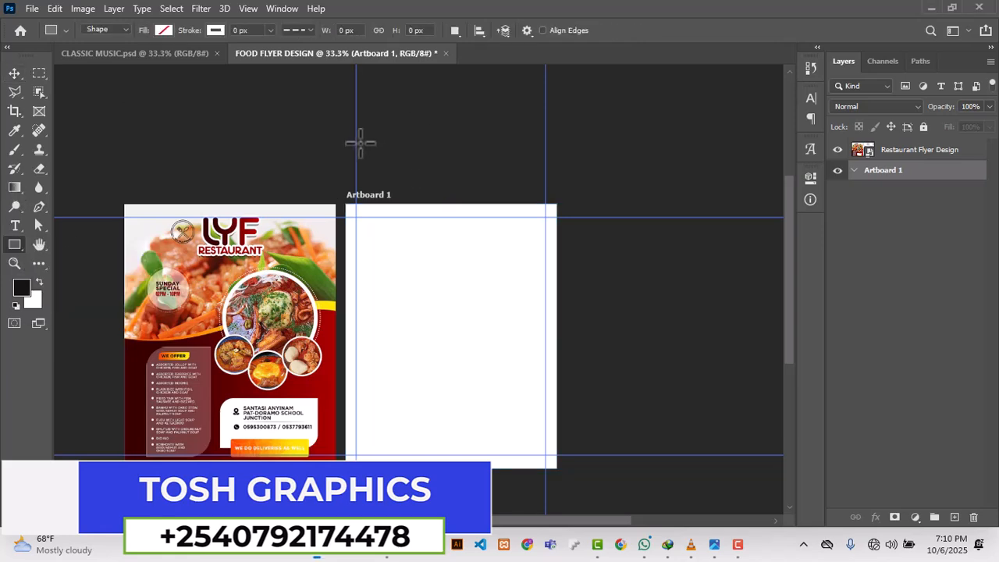
left_click_drag(360, 143, 433, 163)
Step: Fill the rectangle with the deep red (#a40000) sampled from the lower part of the reference flyer
left_click(603, 265)
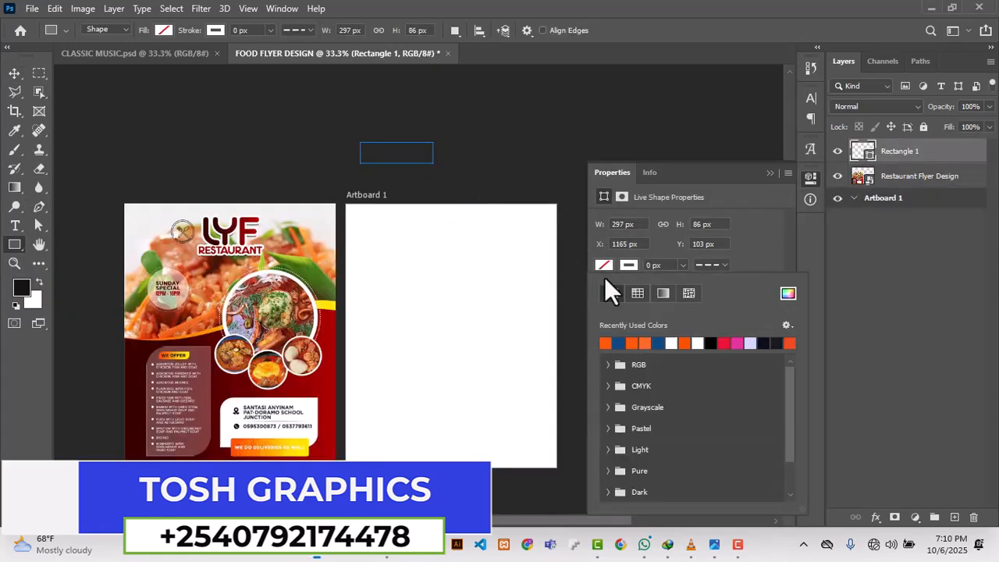
left_click(786, 295)
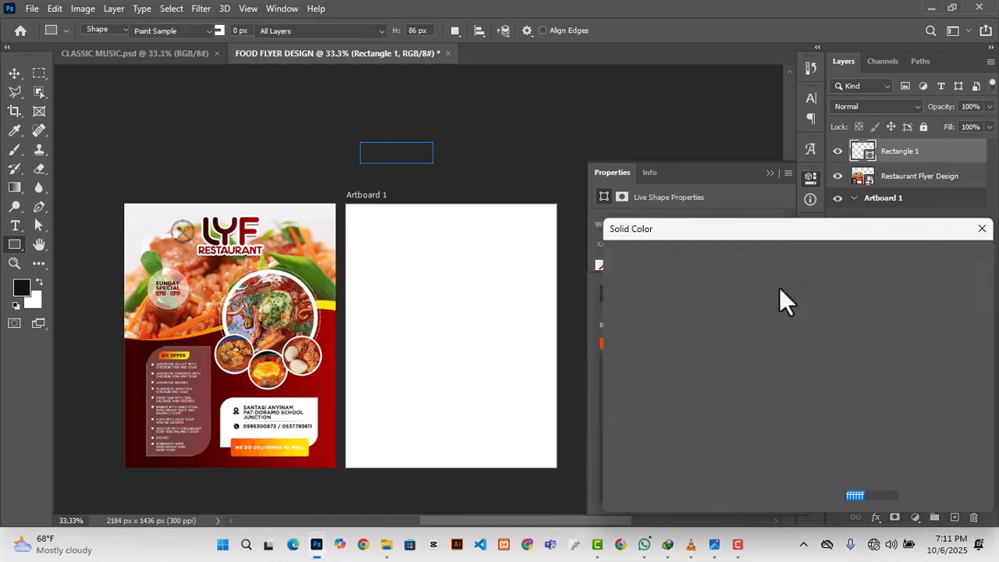
left_click(325, 381)
left_click(921, 262)
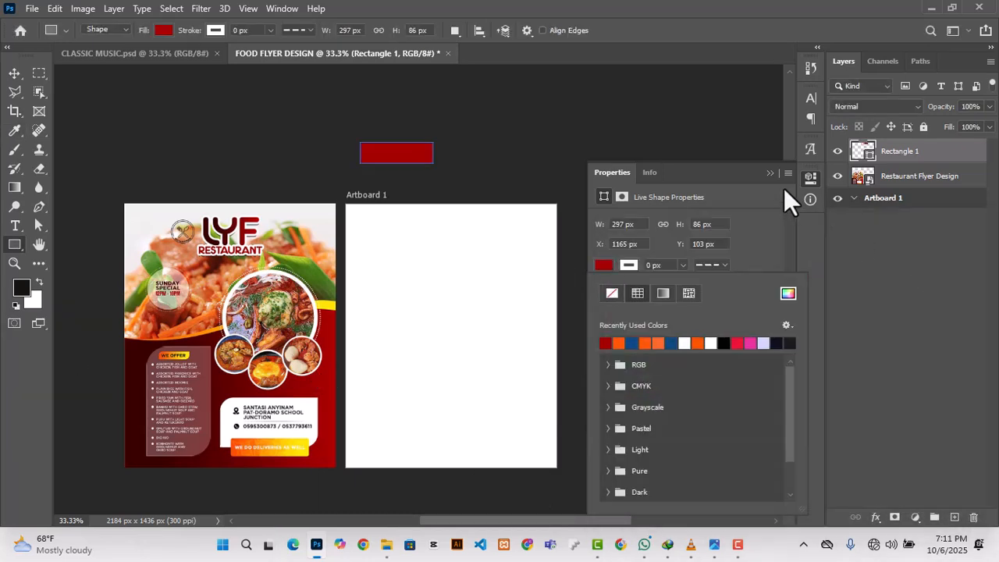
left_click(768, 173)
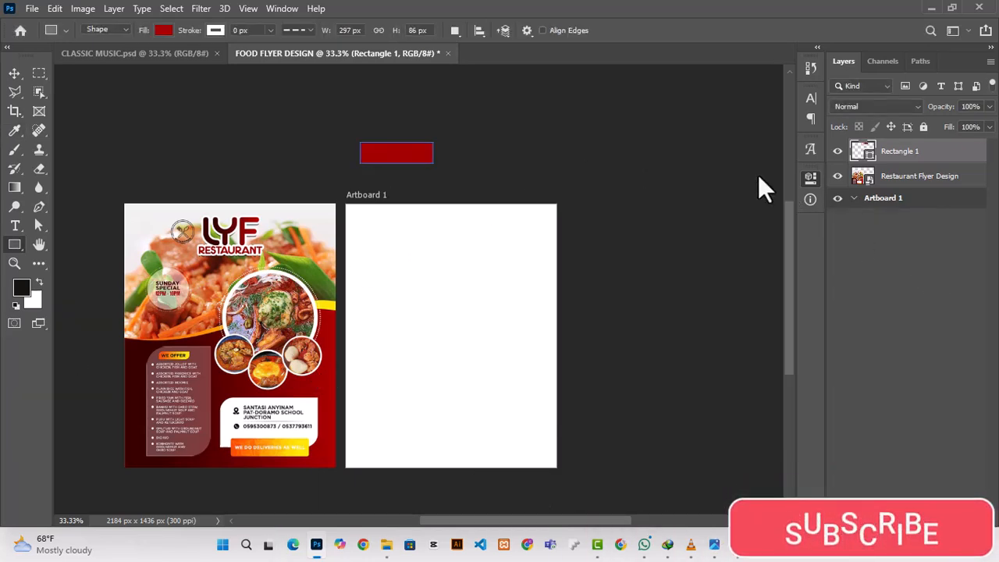
Step: Duplicate the red rectangle beside it and fill the copy with the yellow (#ffe404) sampled from the flyer's curved band
left_click(14, 73)
left_click_drag(383, 155, 473, 156)
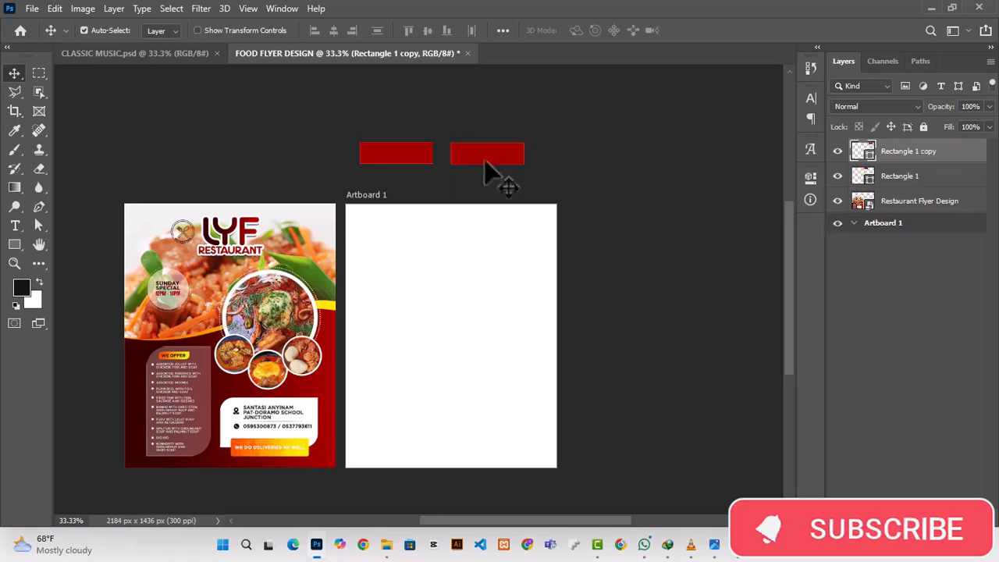
left_click(809, 177)
left_click(603, 264)
left_click(788, 295)
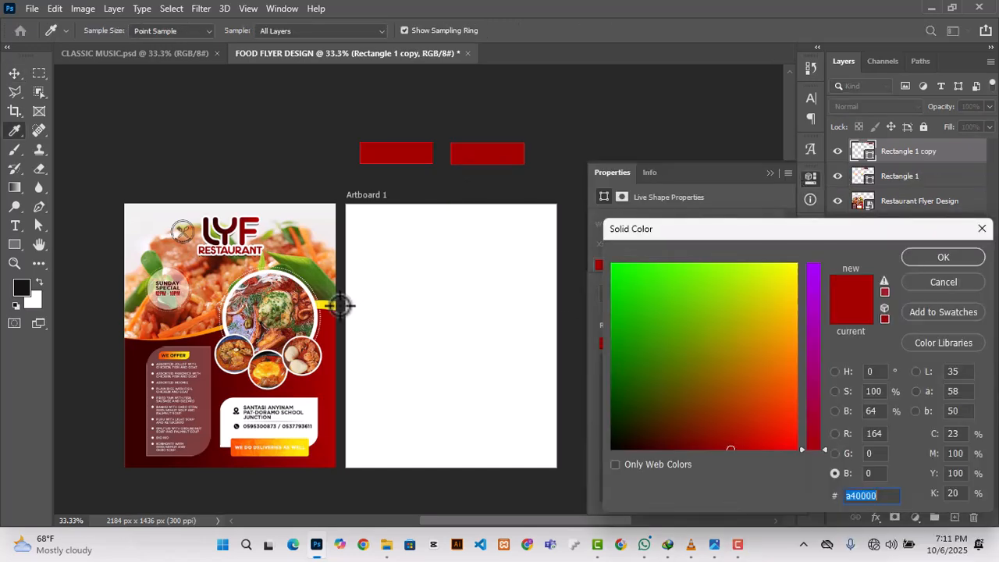
left_click(334, 304)
left_click(910, 262)
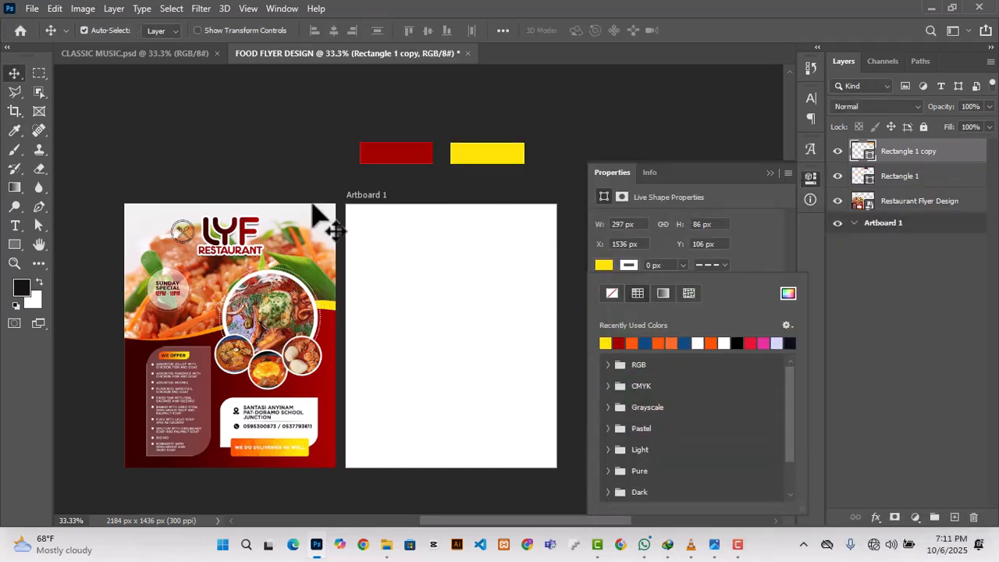
left_click(765, 218)
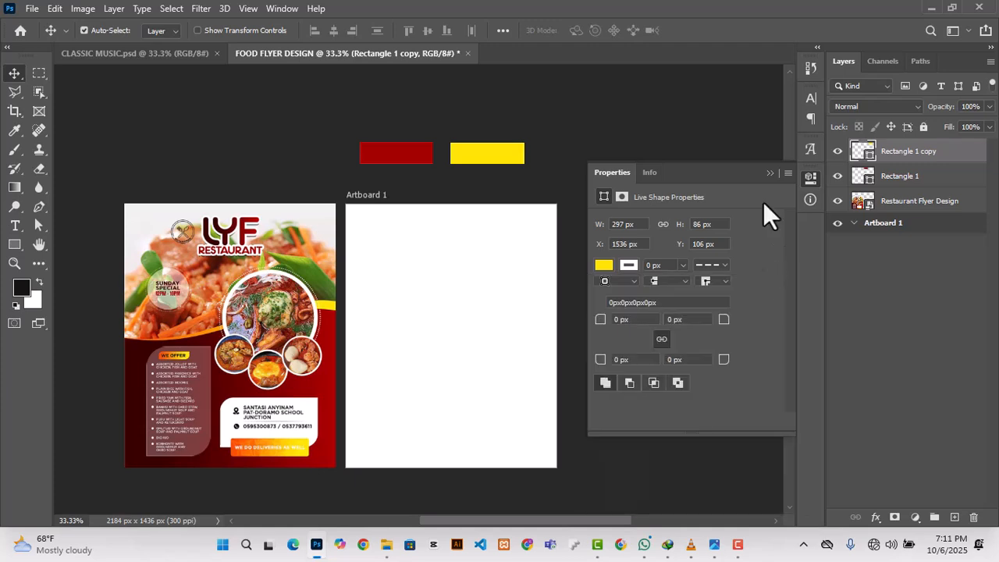
left_click(592, 194)
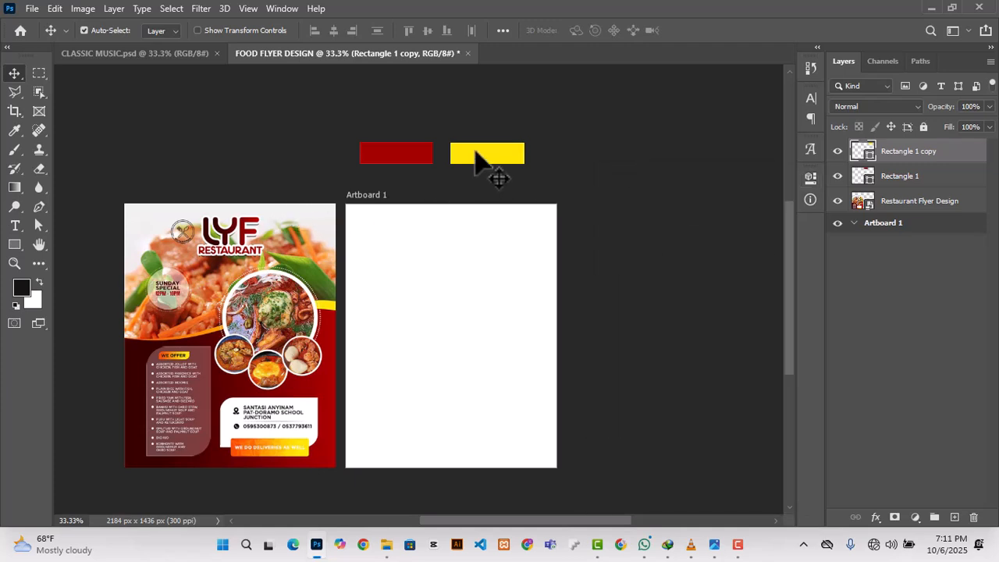
Step: Duplicate the yellow rectangle further along the row and fill the copy with the dark maroon sampled from the flyer's LYF logo
left_click_drag(478, 158, 590, 156)
left_click(810, 176)
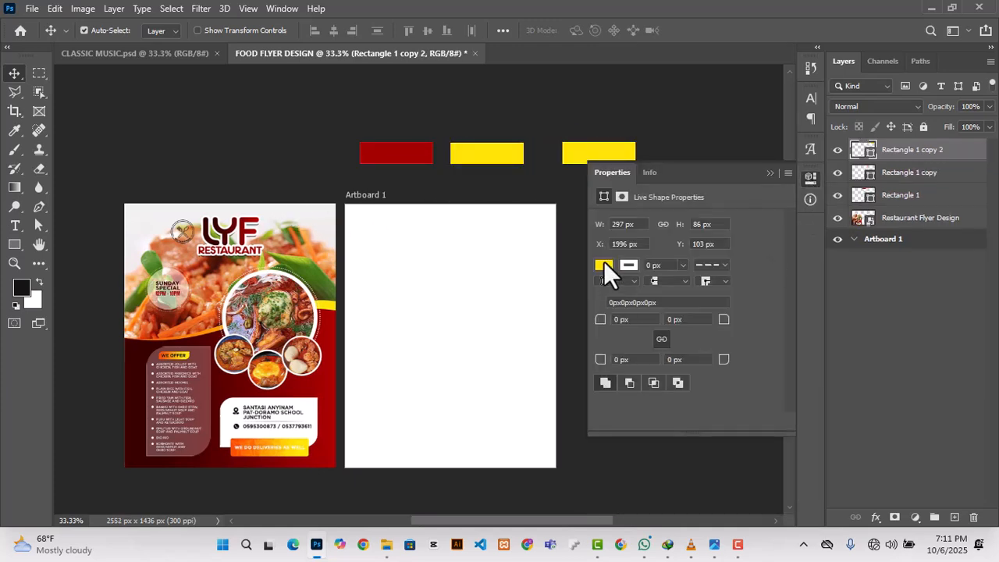
left_click(603, 264)
left_click(787, 293)
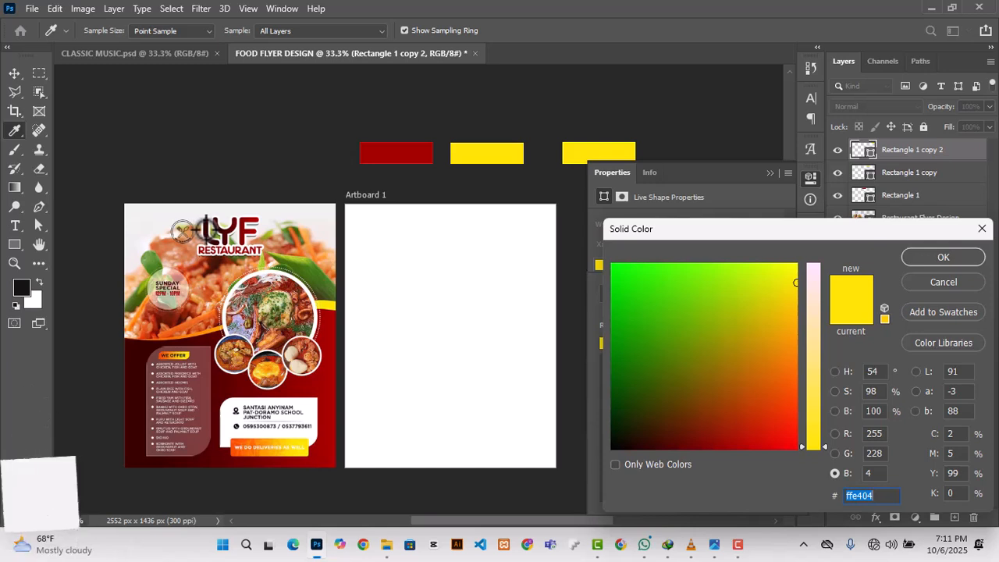
left_click(206, 238)
left_click(965, 262)
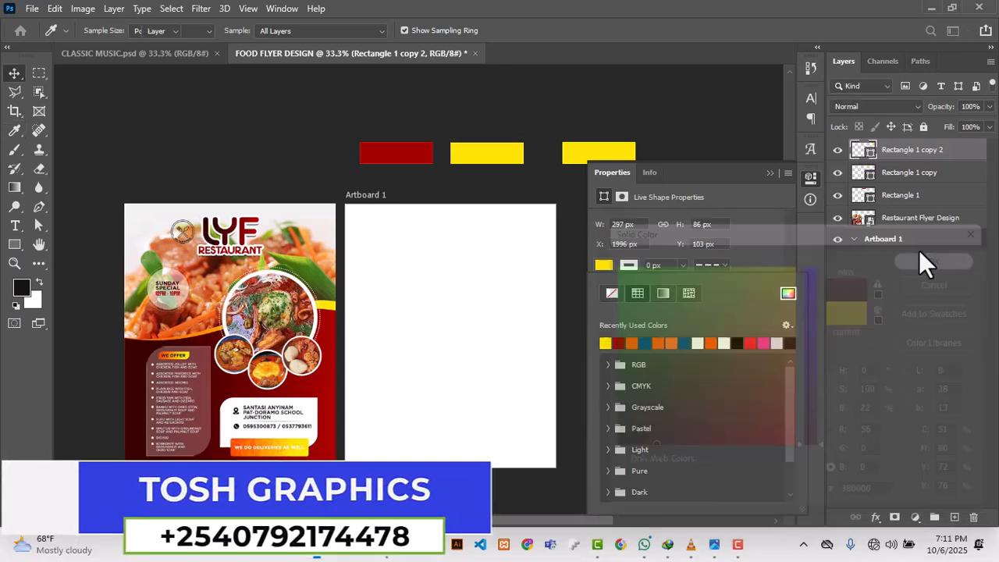
left_click(555, 186)
left_click(770, 174)
left_click(614, 155)
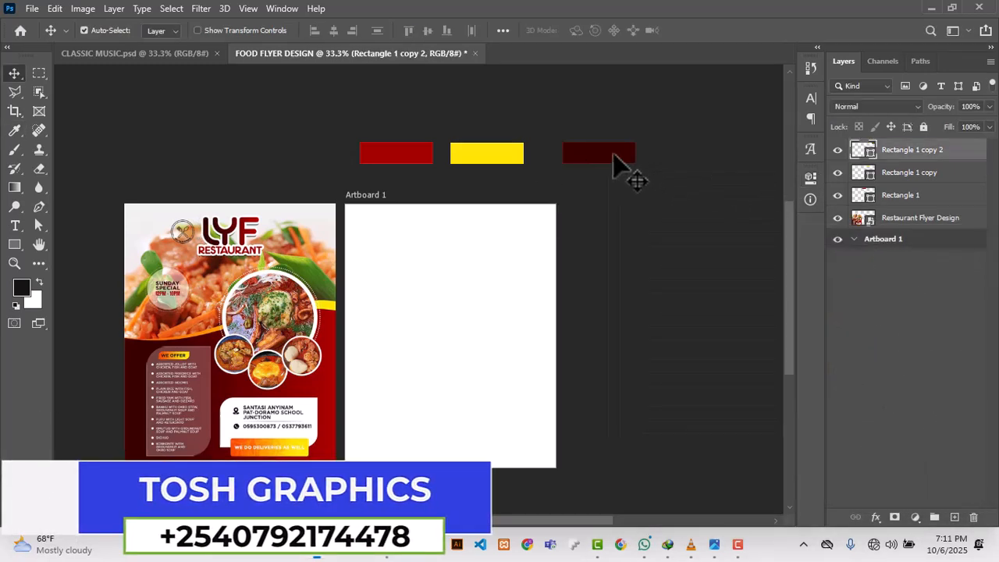
Step: Duplicate the red rectangle to its left and fill the copy with the off-white sampled from the flyer's upper background
left_click_drag(405, 160, 318, 160)
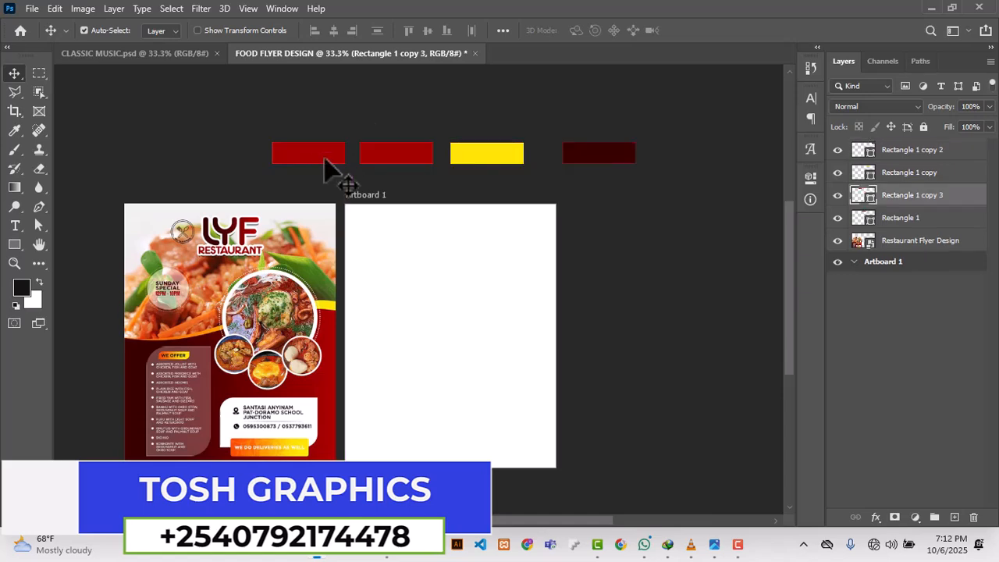
left_click(810, 179)
left_click(603, 264)
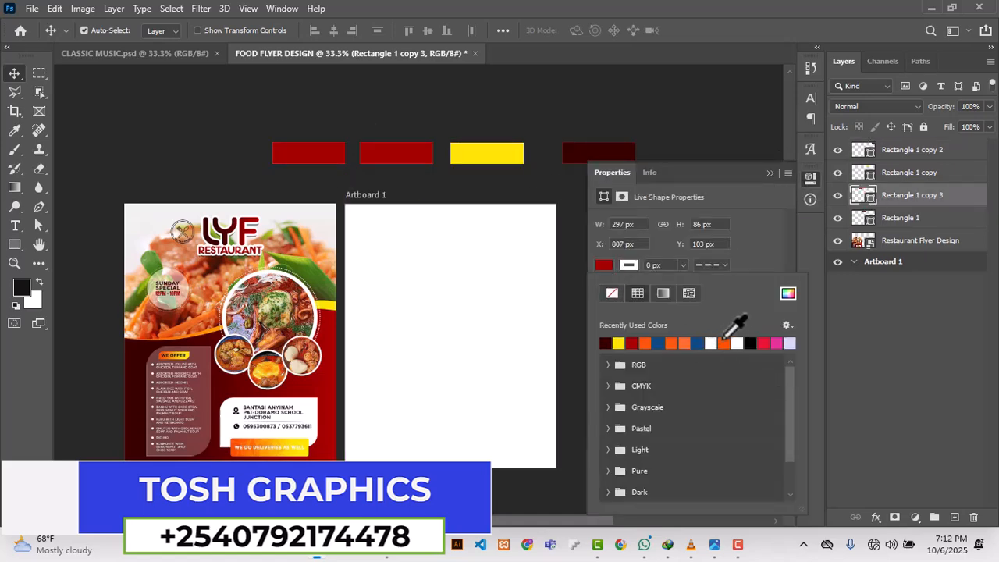
left_click(789, 300)
left_click(315, 222)
left_click(942, 258)
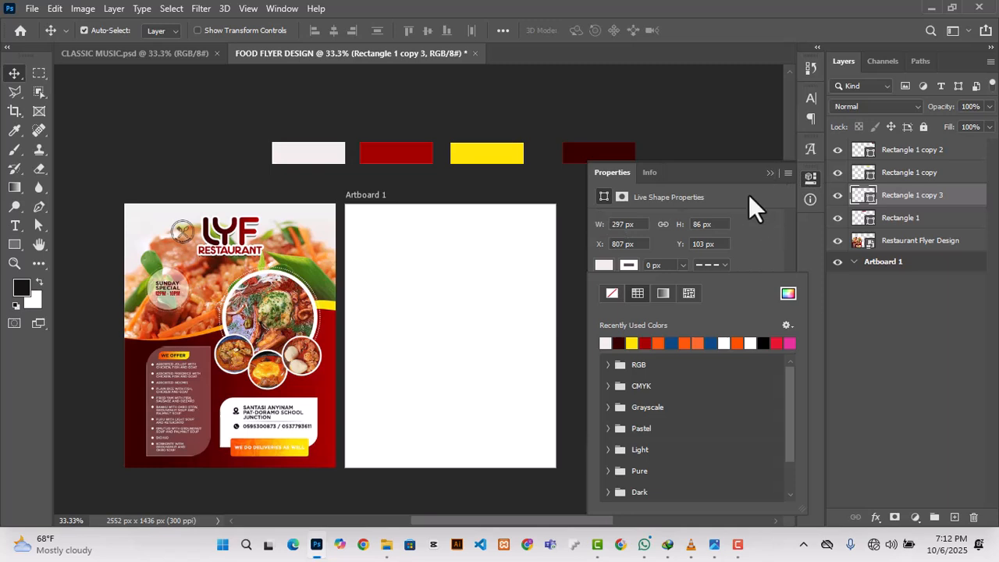
left_click(770, 173)
Step: Select all four colour swatch rectangles, distribute them horizontally with even spacing, and deselect them
scroll(236, 260, "up", 1)
left_click(906, 218)
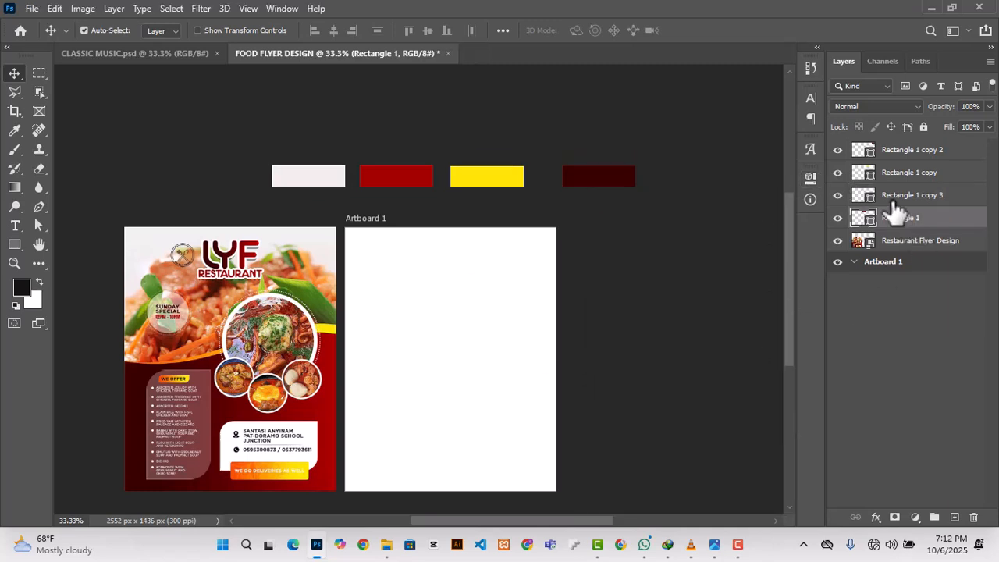
left_click(908, 150, "shift")
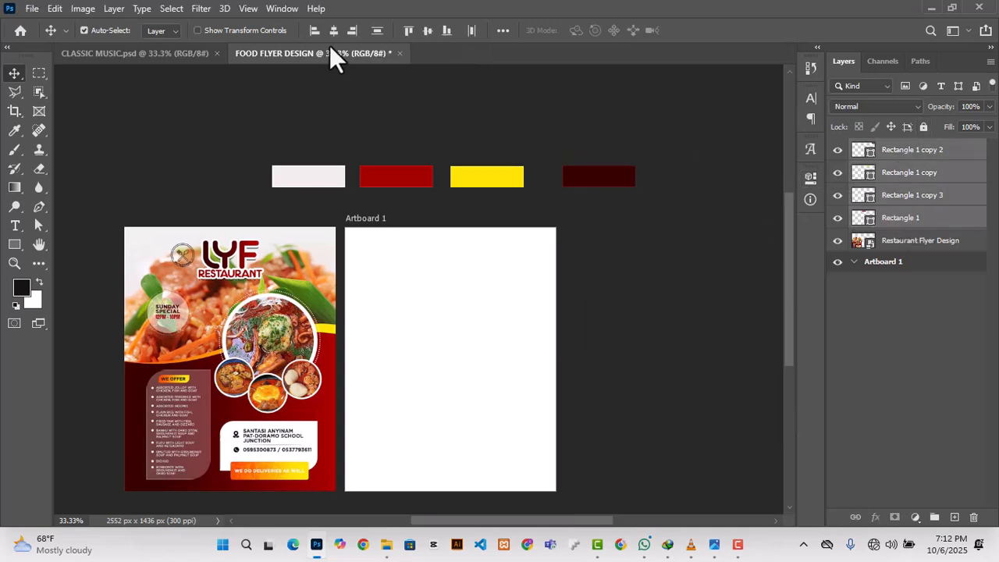
left_click(473, 31)
left_click(425, 141)
scroll(413, 180, "down", 2)
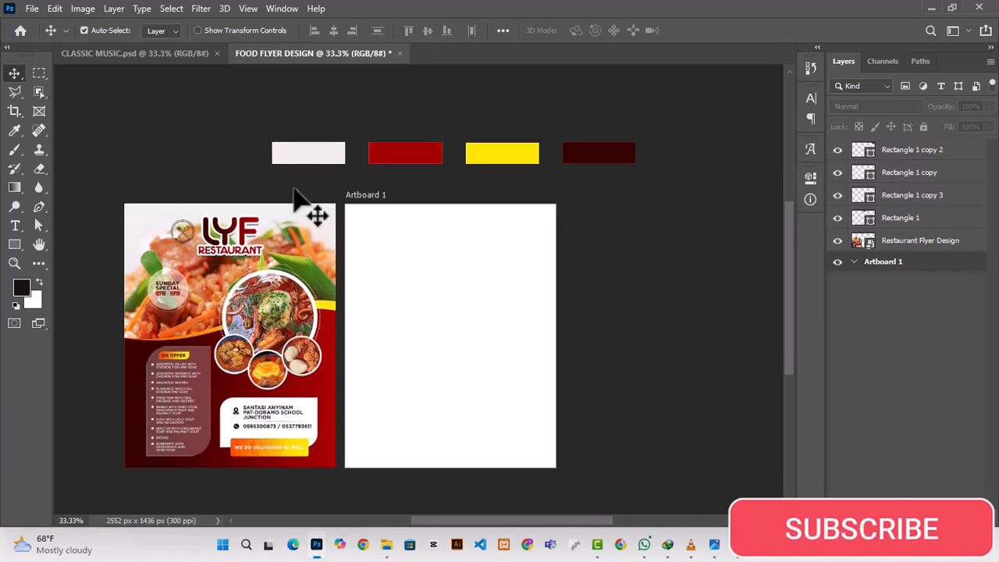
Step: Add a Solid Color fill layer to Artboard 1 using the off-white sampled from the swatch above
left_click(866, 263)
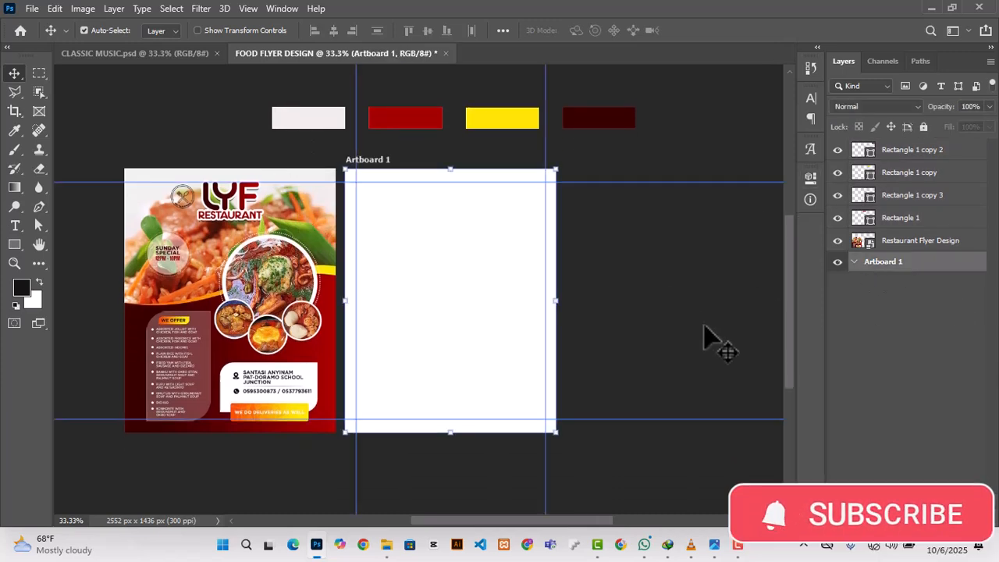
left_click(892, 520)
left_click(914, 263)
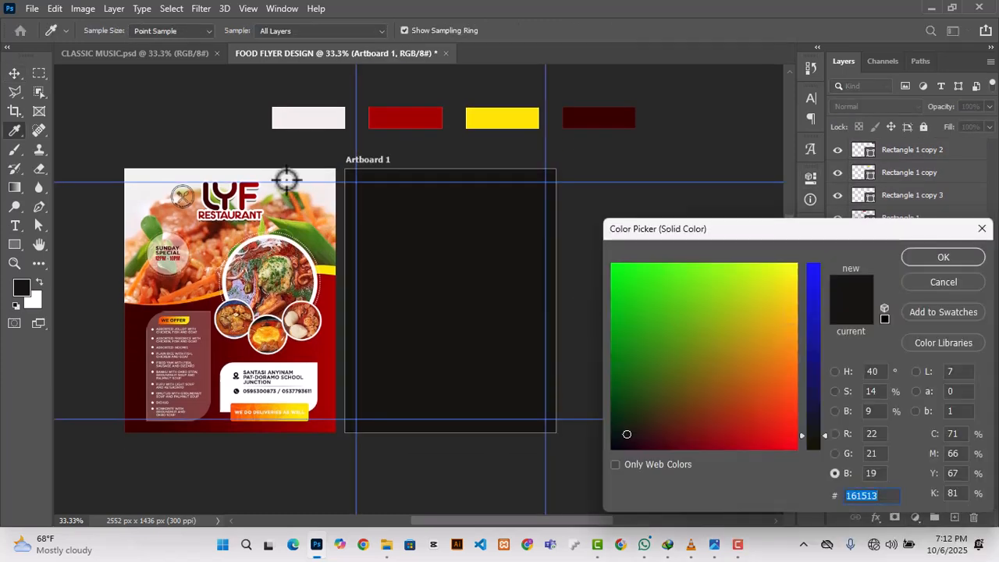
left_click(312, 119)
left_click(937, 257)
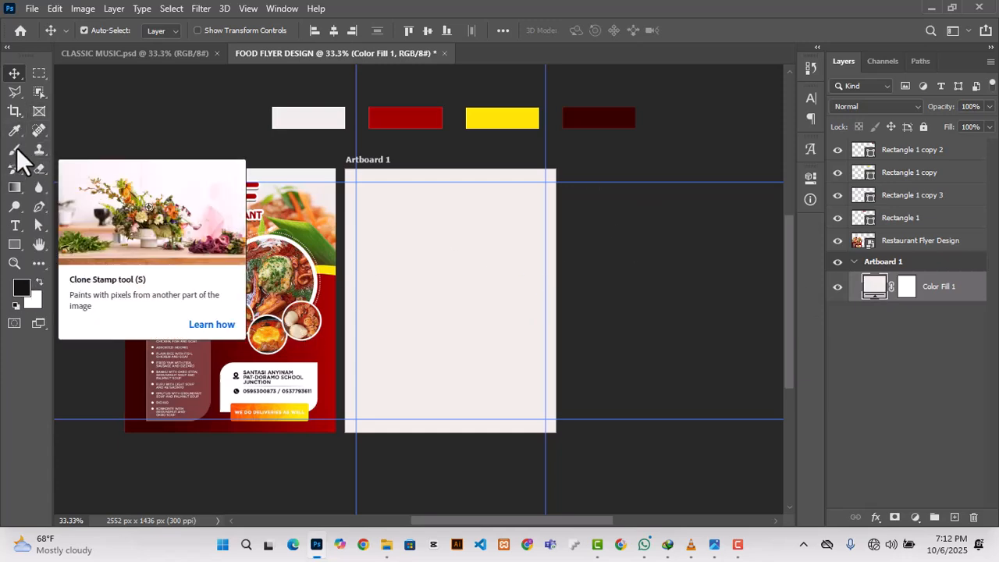
Step: Draw a closed Pen tool shape about 860 × 678 px over the artboard's lower part, with a gently dipping upper edge
key("p")
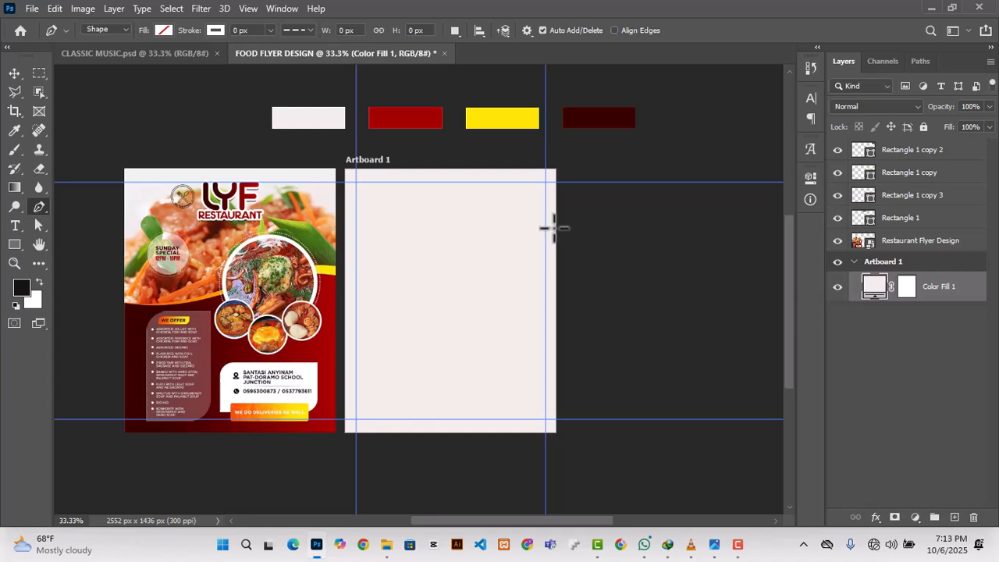
left_click(553, 268)
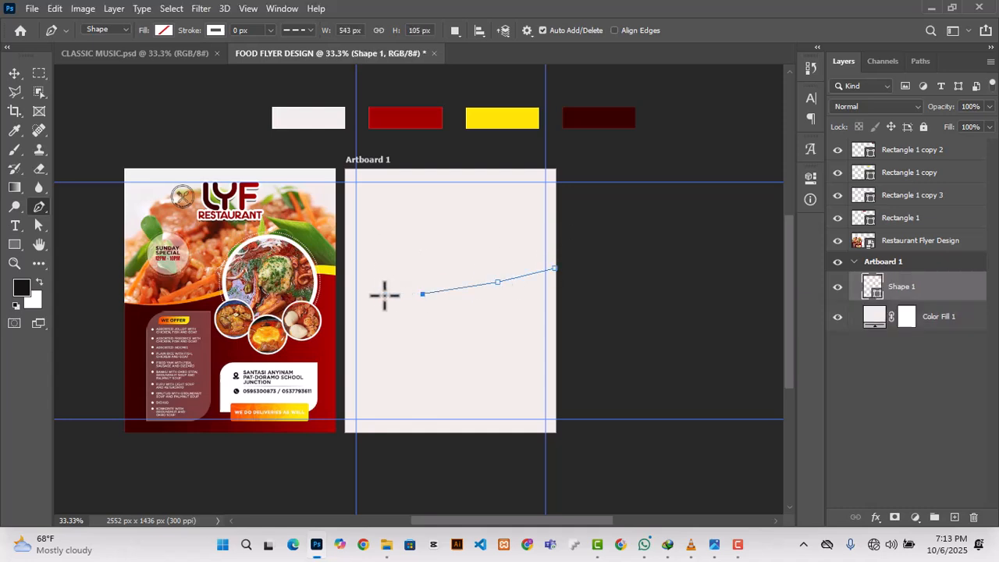
left_click(347, 290)
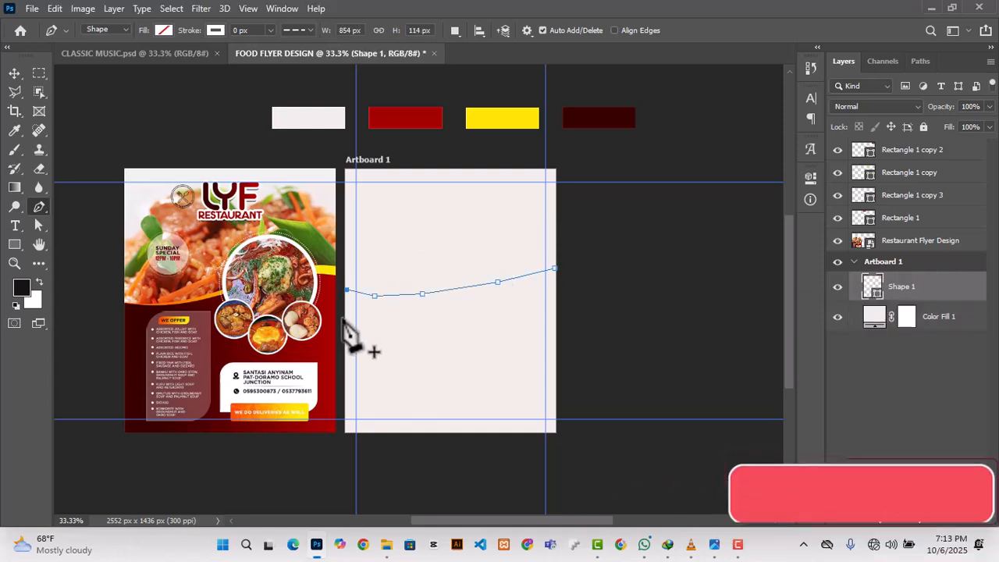
left_click(346, 432)
left_click(555, 432)
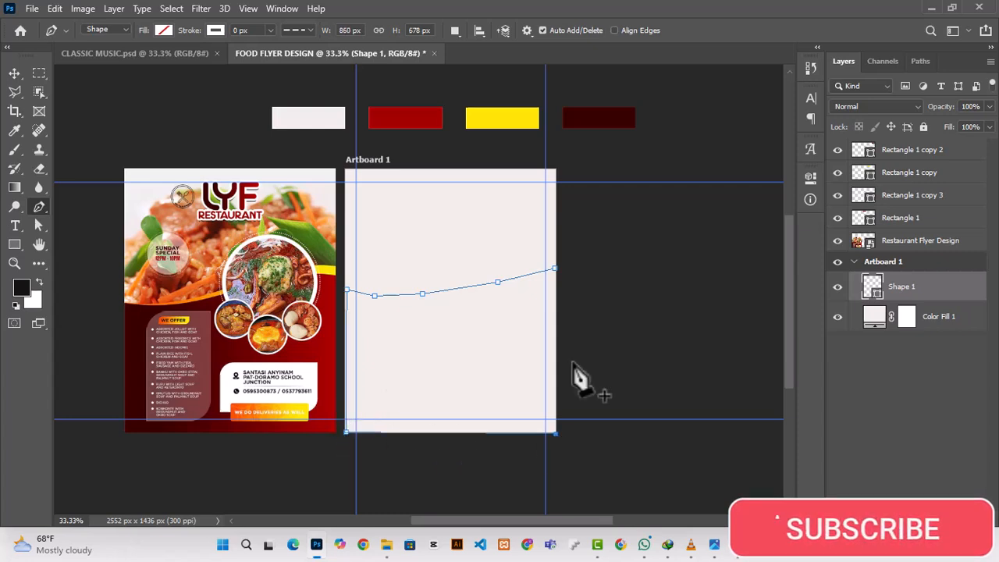
left_click(554, 269)
Step: Fill the drawn shape on the artboard with the recently used dark maroon
left_click(163, 29)
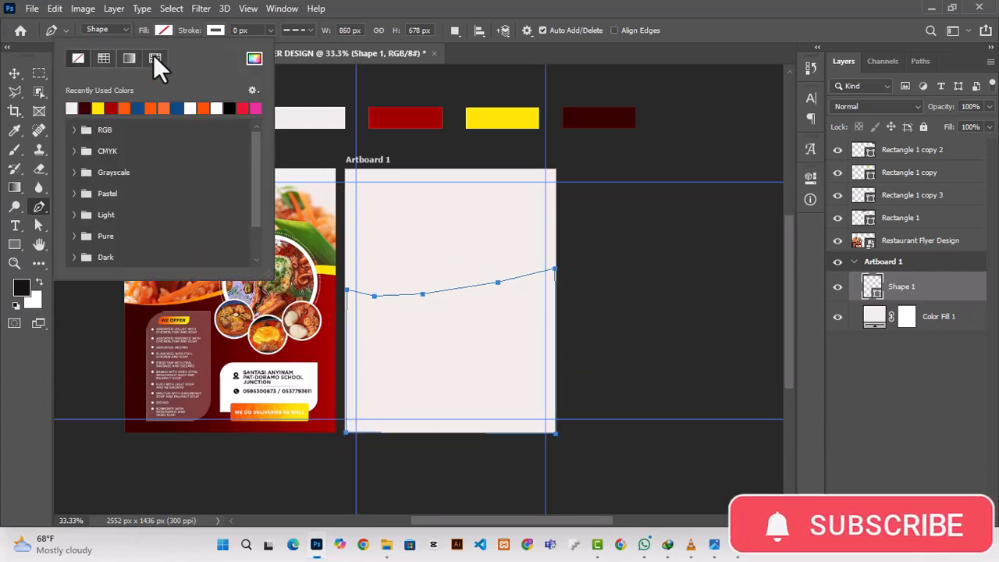
left_click(71, 107)
left_click(322, 89)
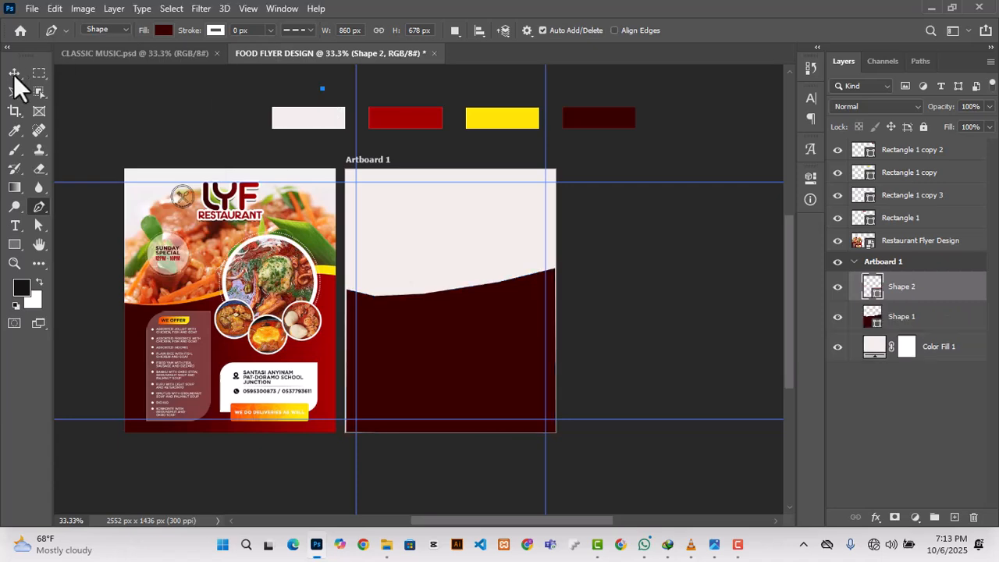
left_click(14, 75)
Step: Enlarge the maroon shape to about 113% and move it down so it overhangs the artboard's sides and lower edge
left_click(453, 378)
key("ctrl+t")
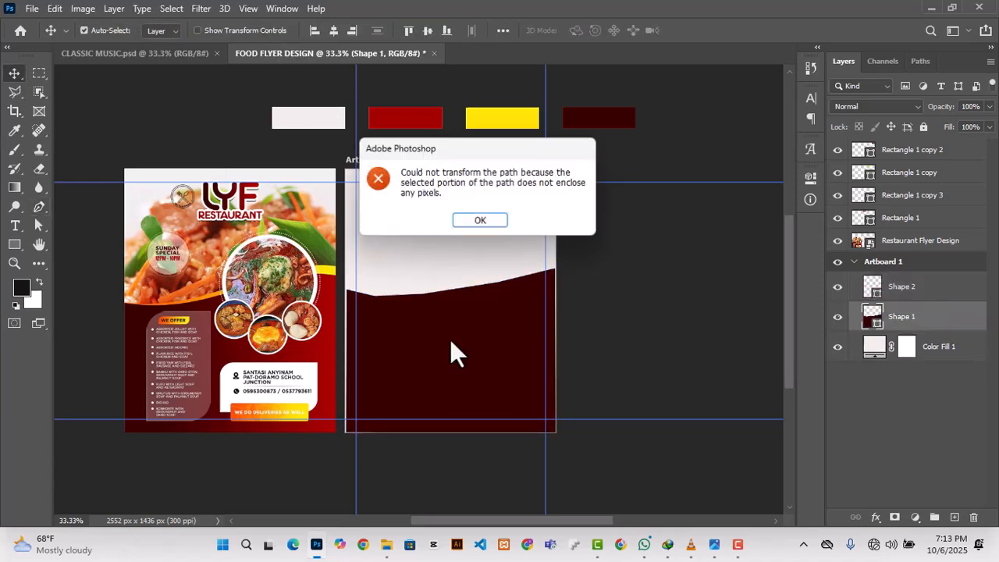
left_click(473, 221)
key("ctrl+t")
left_click_drag(554, 267, 583, 243)
left_click_drag(417, 357, 414, 371)
left_click_drag(434, 329, 434, 352)
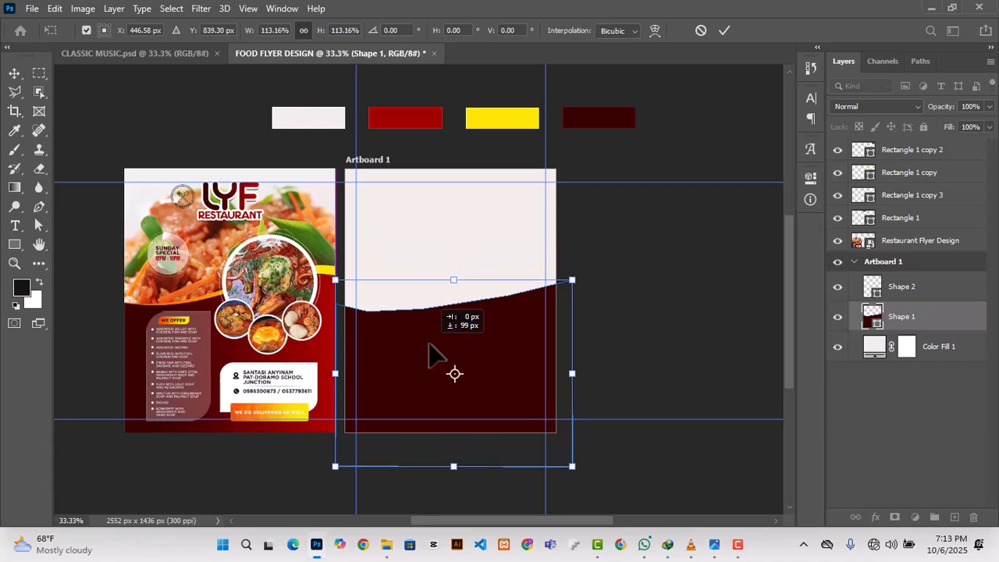
left_click(724, 31)
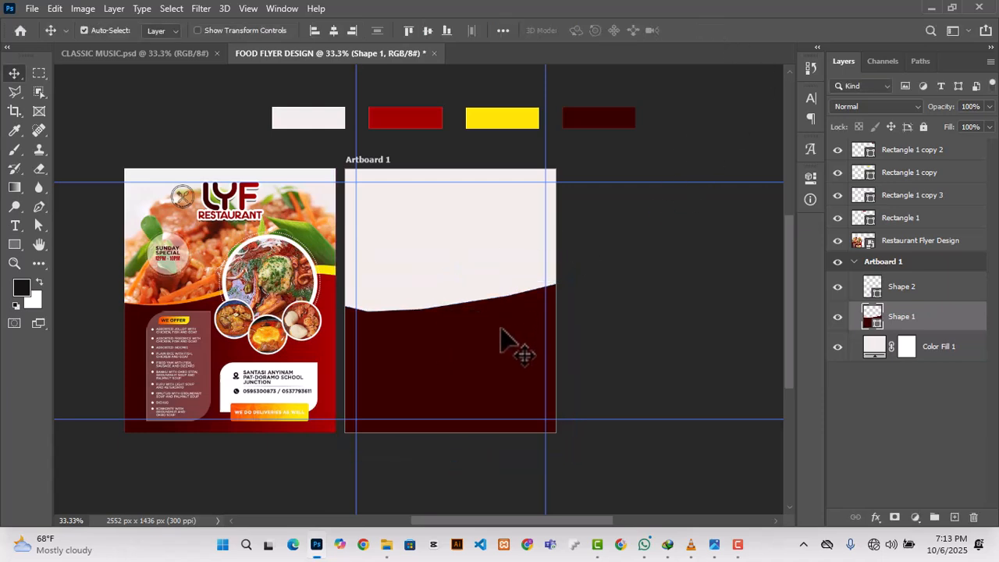
left_click(809, 177)
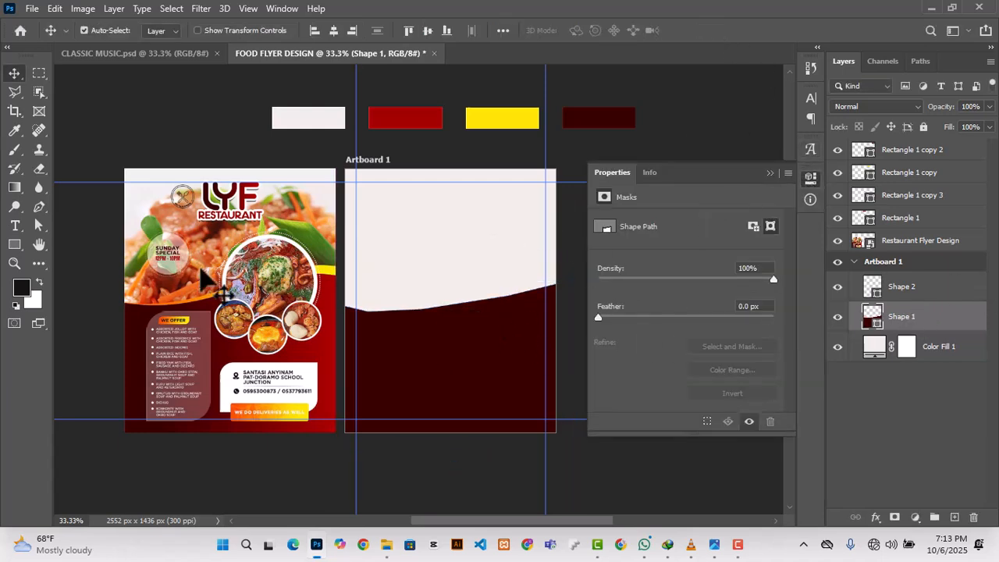
left_click(719, 121)
left_click(769, 172)
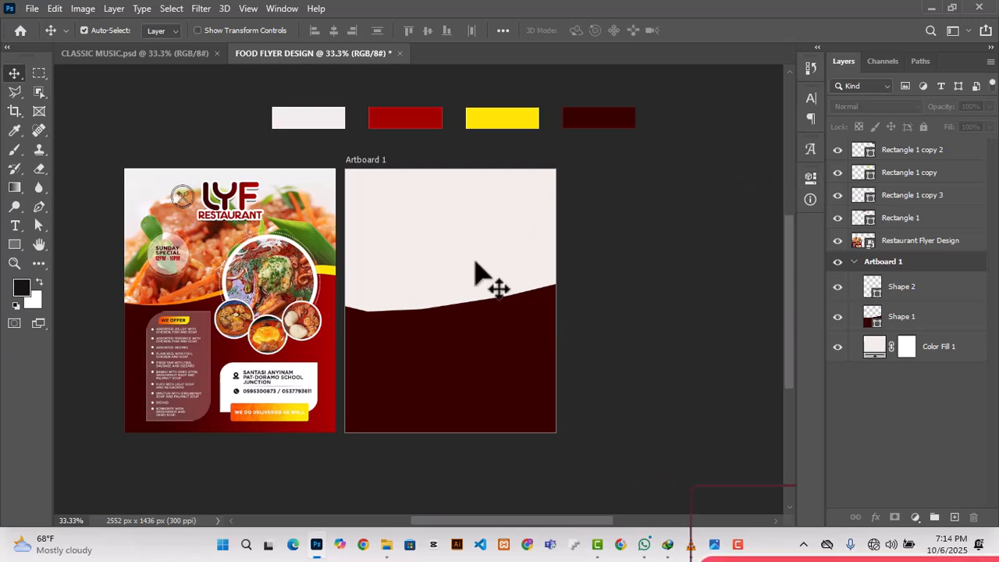
Step: Duplicate Shape 1 and fill the copy with the yellow sampled from the swatch above the artboard
left_click(939, 323)
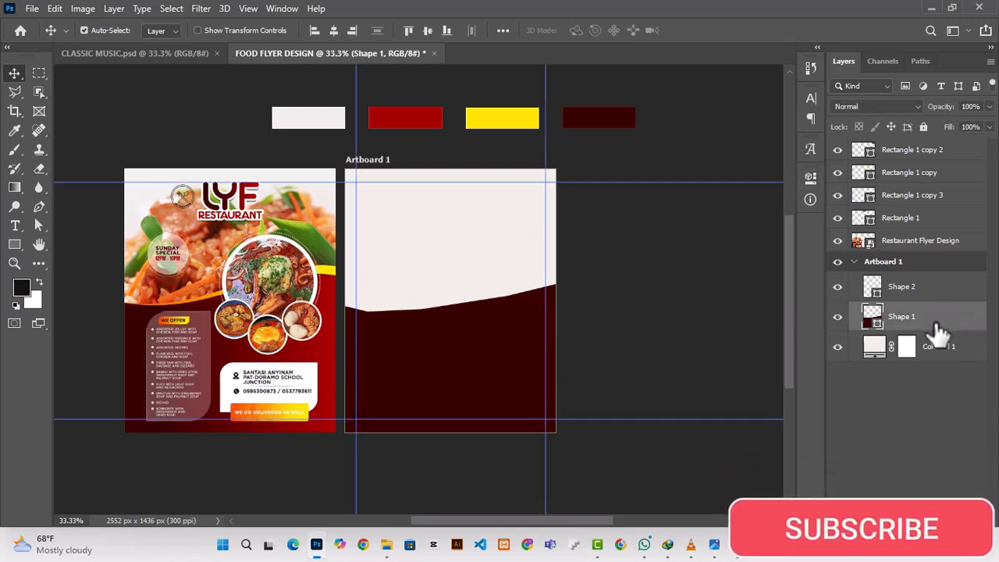
key("ctrl+j")
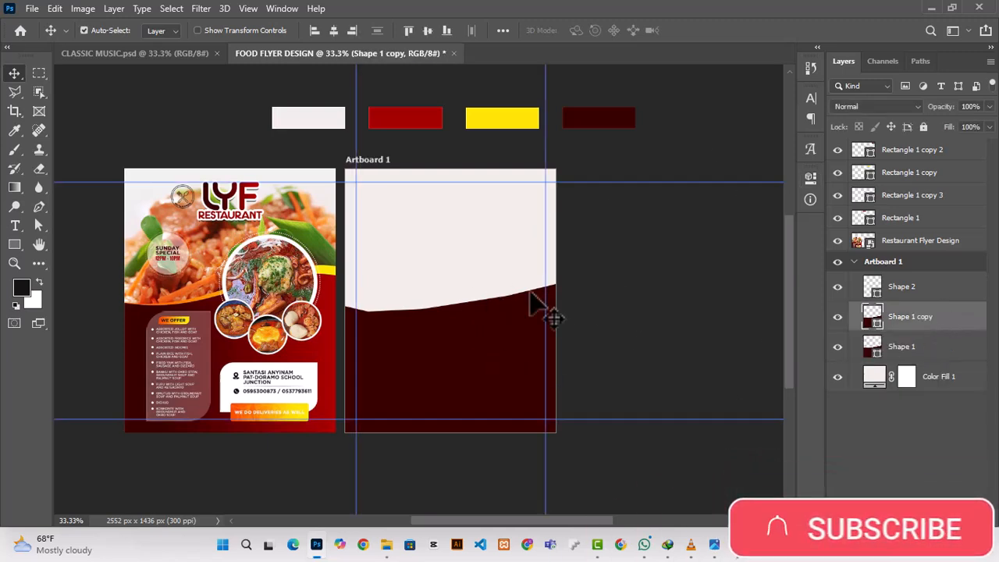
left_click(809, 178)
double_click(872, 319)
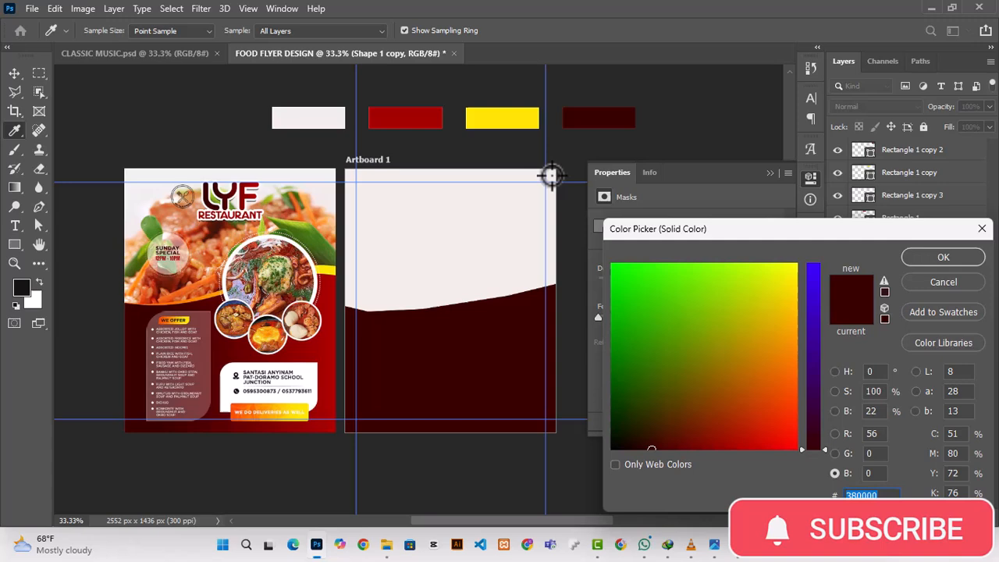
left_click(484, 117)
left_click(907, 257)
Step: Place the yellow copy beneath Shape 1 in the layer order and shift the maroon shape down to expose a yellow band
left_click_drag(900, 317, 892, 357)
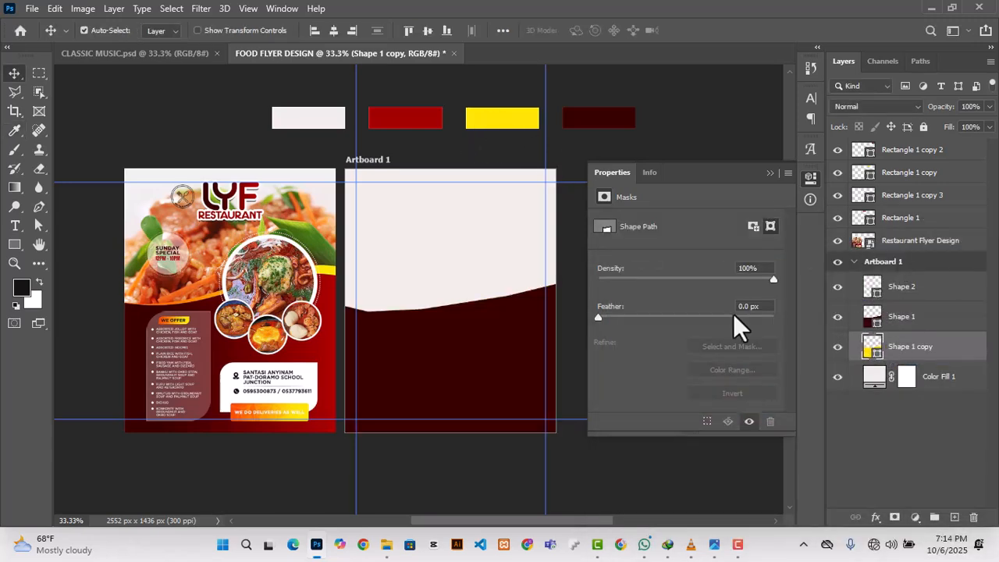
left_click_drag(480, 355, 484, 364)
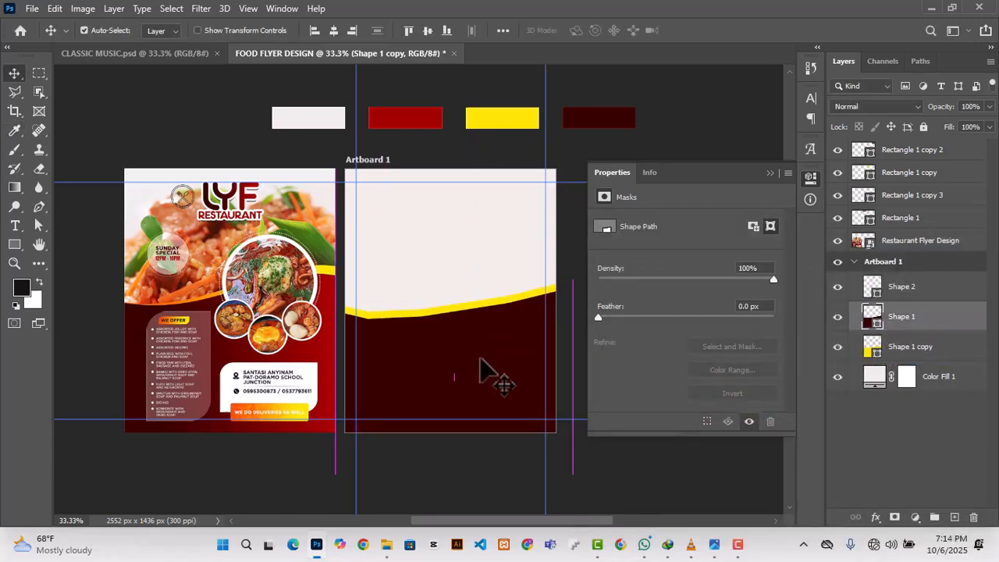
left_click(770, 173)
Step: Select the maroon shape and its yellow copy together and nudge both up the artboard
left_click(928, 343)
left_click(926, 324, "shift")
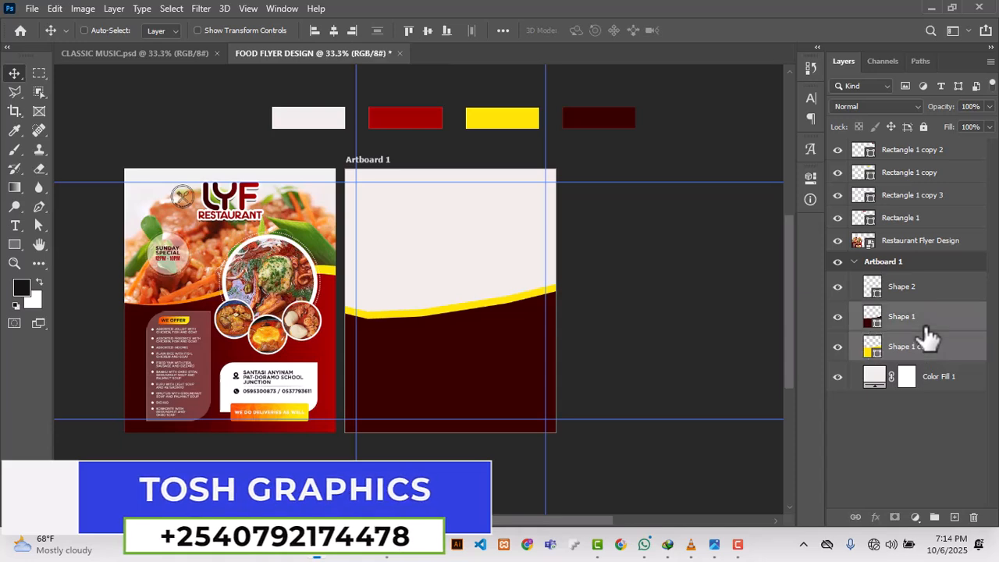
key("shift+Up")
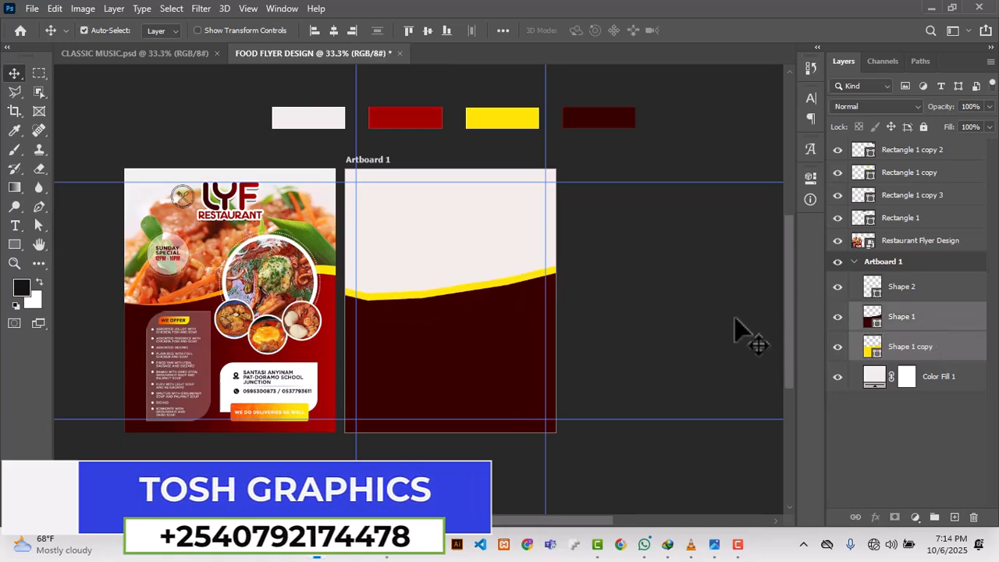
left_click(466, 266)
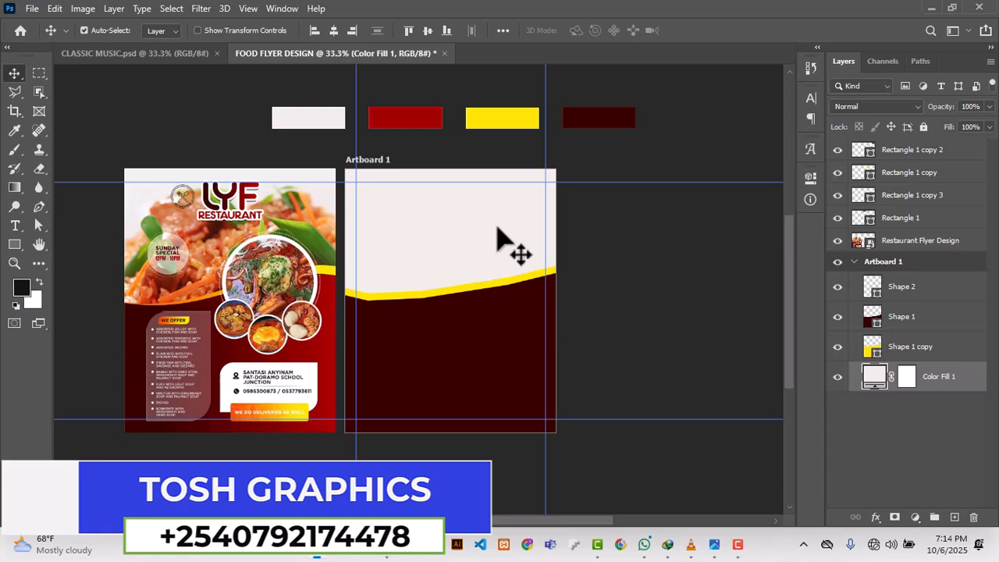
Step: Scale the maroon shape slightly to thin the yellow band along its upper edge
left_click(458, 345)
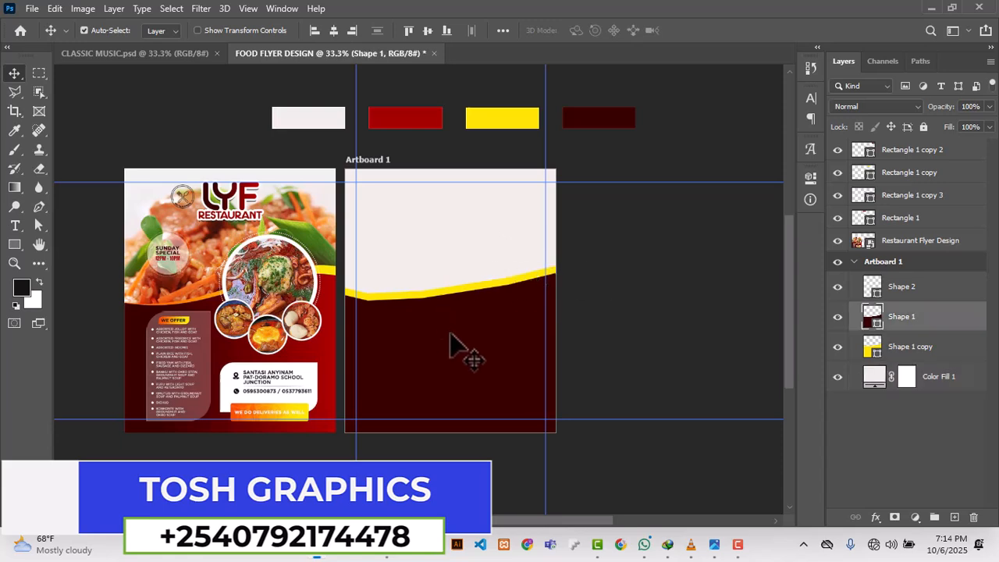
key("ctrl+t")
left_click_drag(333, 482, 326, 471)
left_click(724, 31)
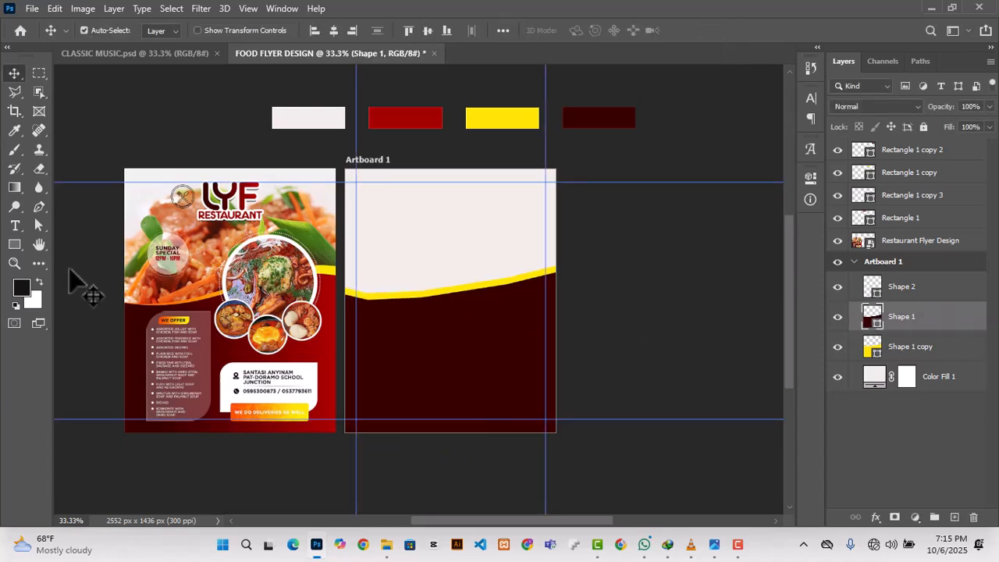
Step: Draw a 283 × 477 px rectangle in the maroon area's left half, with a 144 px upper-left and 117 px lower-right corner radius
scroll(429, 301, "down", 1)
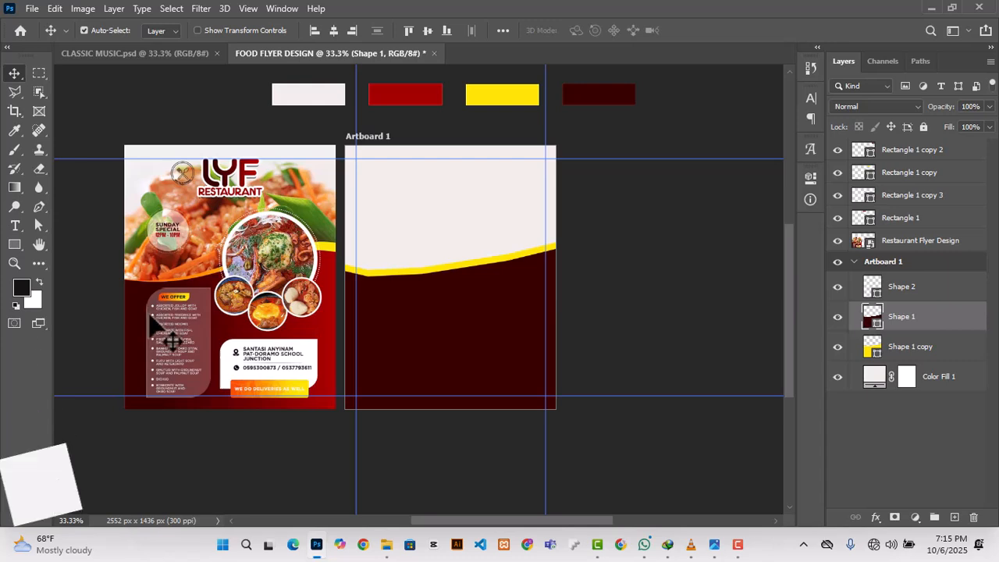
left_click(15, 245)
mouse_move(384, 280)
left_mouse_down()
mouse_move(414, 338)
mouse_move(419, 392)
mouse_move(446, 395)
left_mouse_up()
scroll(677, 351, "down", 1)
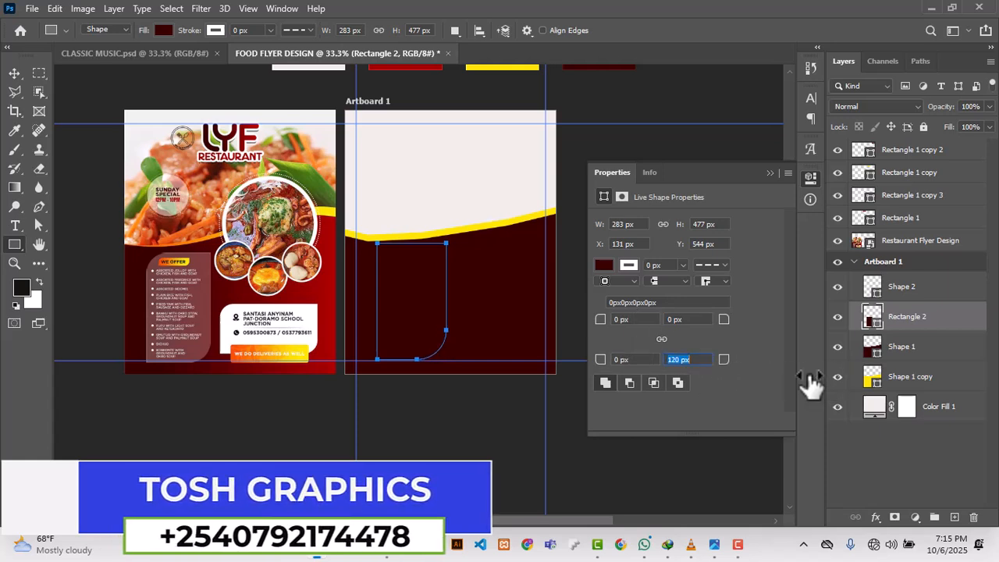
left_click_drag(608, 323, 709, 339)
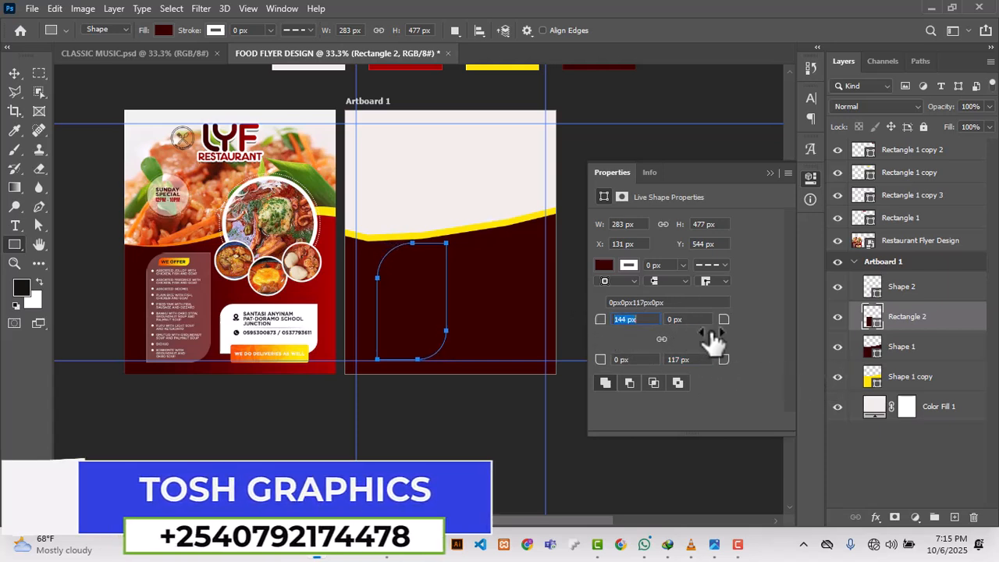
left_click(770, 173)
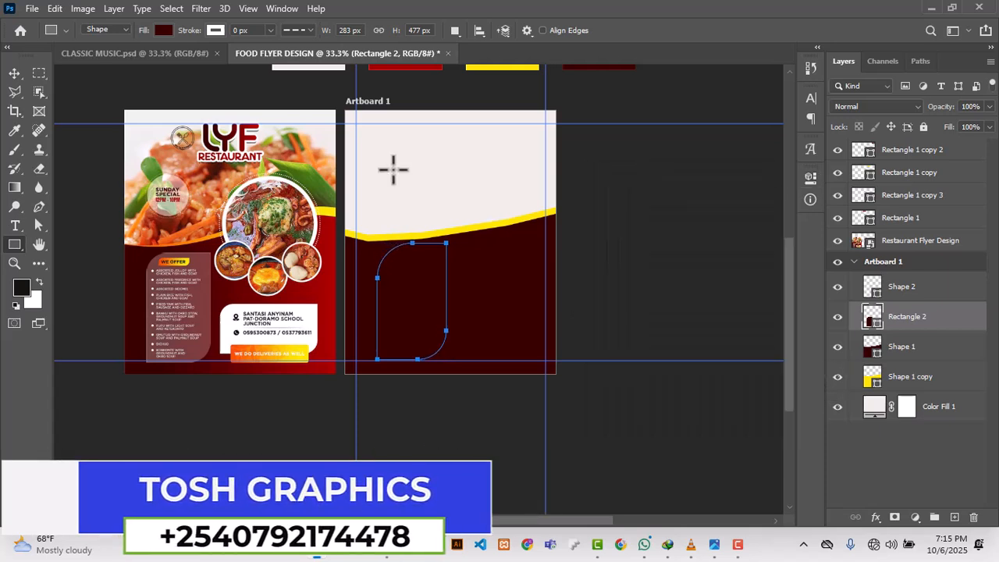
Step: Fill the rounded rectangle with the dusty red sampled from the flyer's WE OFFER panel
left_click(808, 179)
left_click(603, 265)
left_click(784, 293)
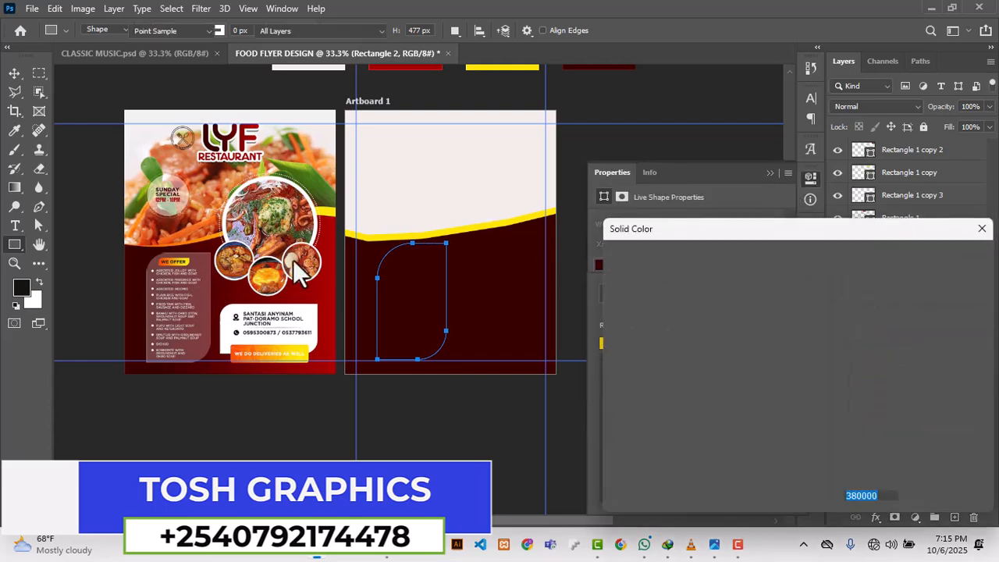
left_click(943, 255)
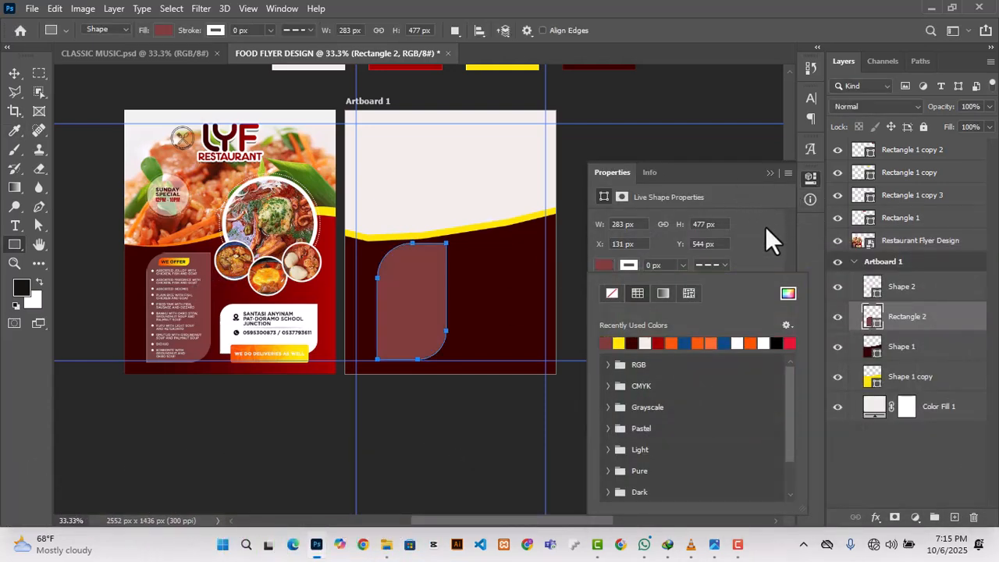
left_click(770, 173)
Step: Move the dusty red panel near the artboard's left margin guide and duplicate it to the right
left_click(14, 75)
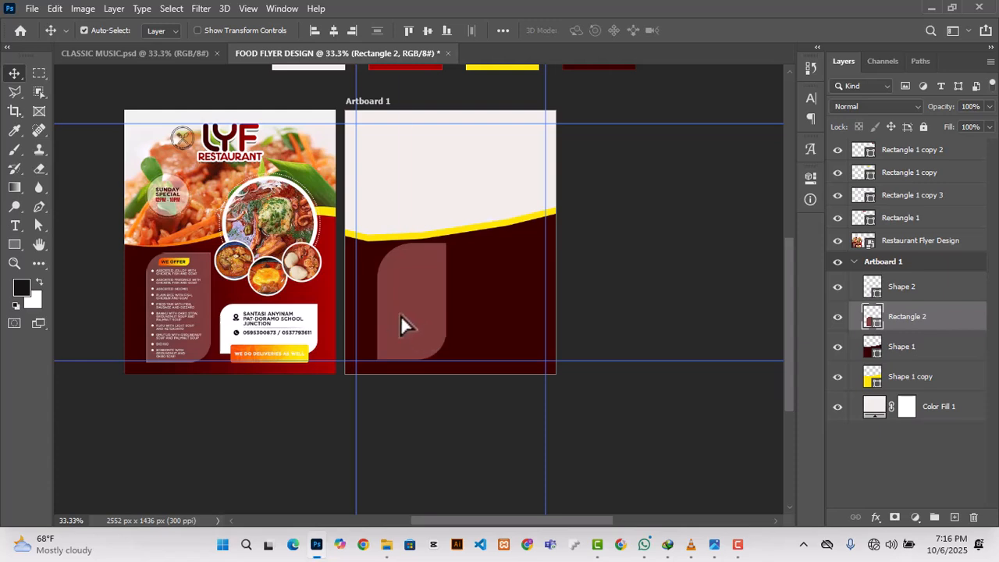
left_click_drag(399, 317, 491, 289)
scroll(406, 296, "down", 1)
Step: Rotate the copied panel 90° and resize it to about 422 × 223 px, placing it near the right margin guide
key("ctrl+t")
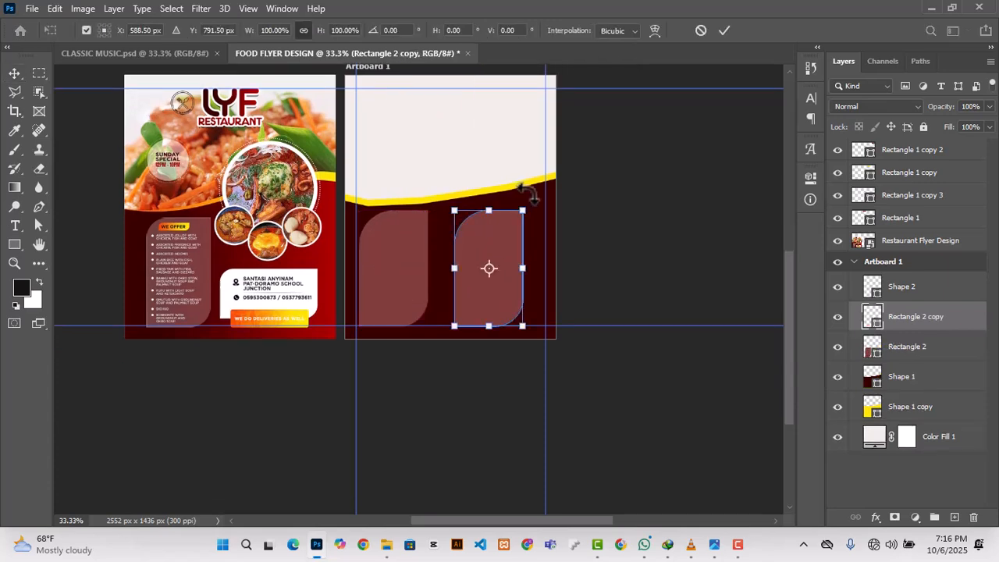
left_click_drag(528, 195, 563, 283)
left_click_drag(435, 236, 443, 241)
left_click_drag(508, 283, 512, 261)
left_click_drag(549, 297, 544, 271)
left_click_drag(454, 272, 491, 268)
left_click(724, 29)
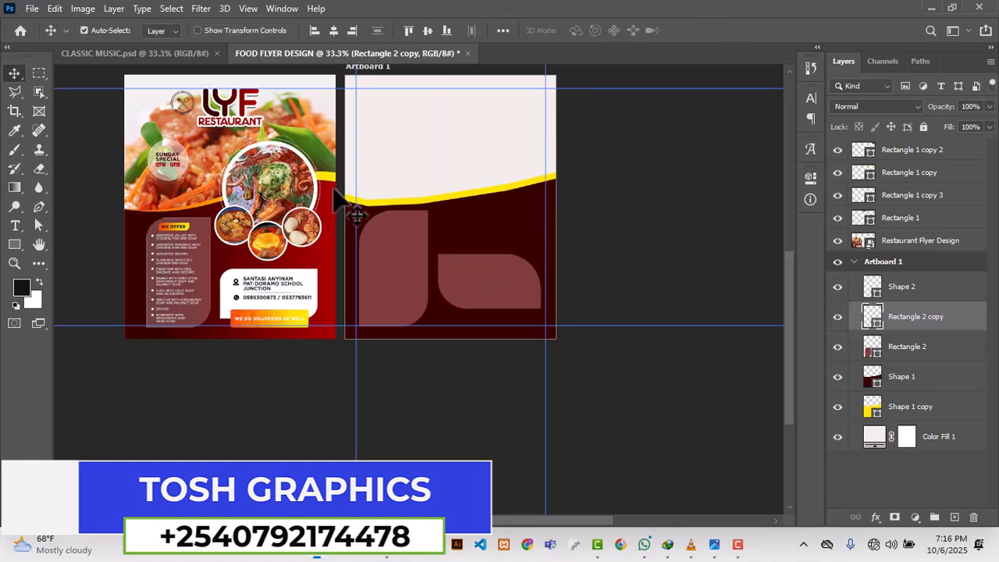
Step: Fill the horizontal panel with the recently used off-white and deselect it
scroll(629, 227, "down", 1)
left_click(628, 227)
scroll(478, 279, "up", 1)
left_click(477, 279)
scroll(497, 240, "down", 2)
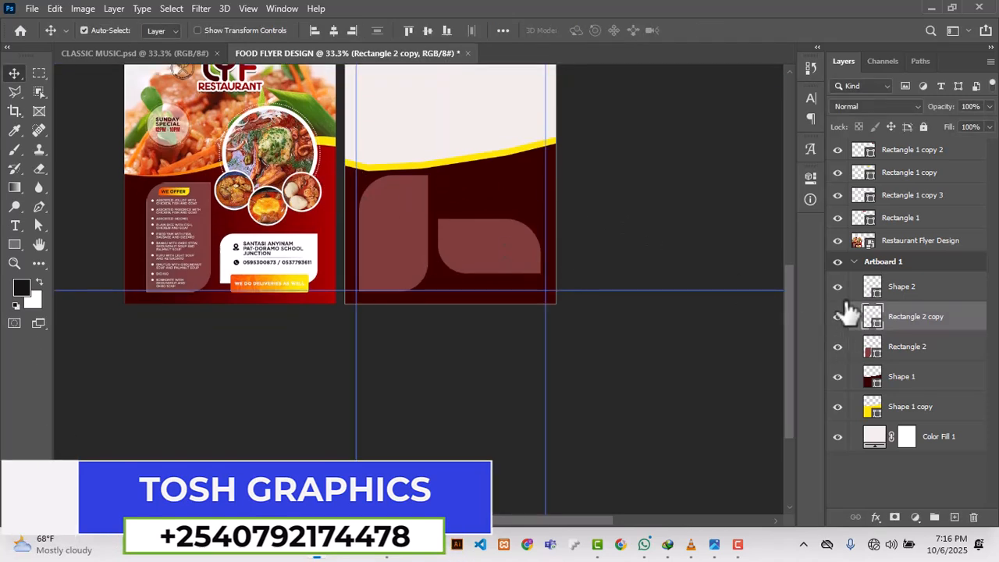
left_click(809, 175)
left_click(604, 265)
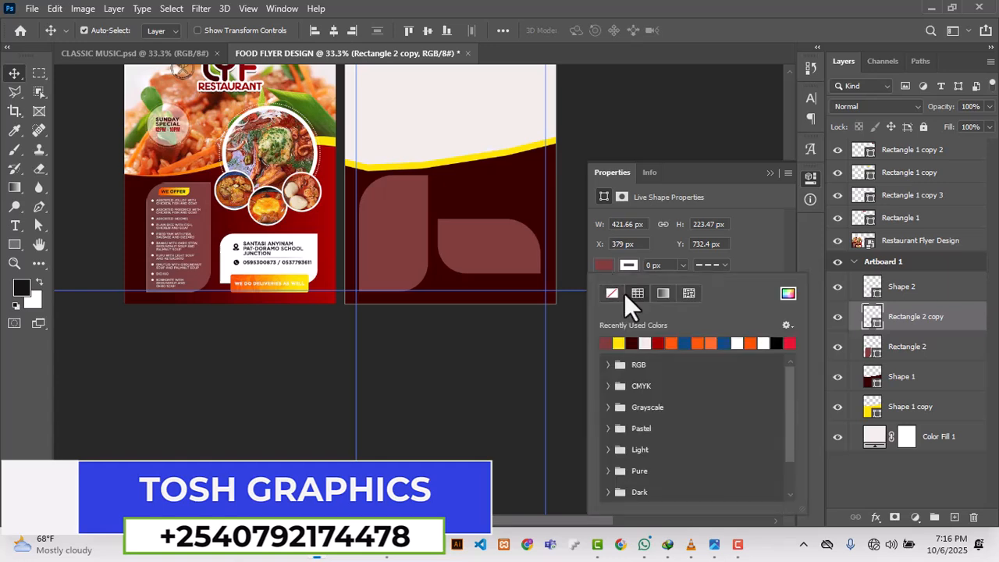
left_click(646, 344)
left_click(757, 249)
left_click(771, 172)
left_click(696, 111)
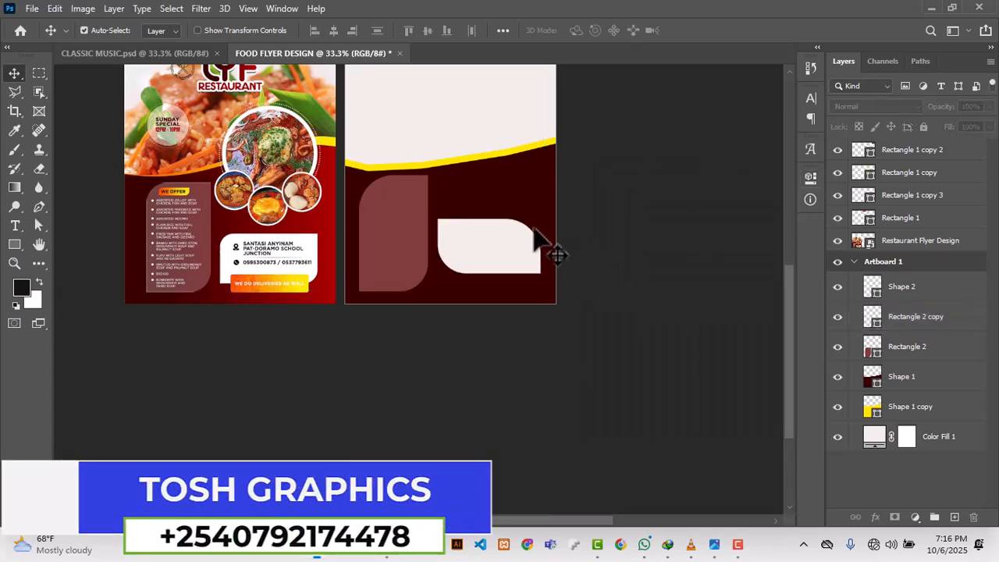
left_click(537, 240)
scroll(461, 226, "down", 2)
left_click(11, 241)
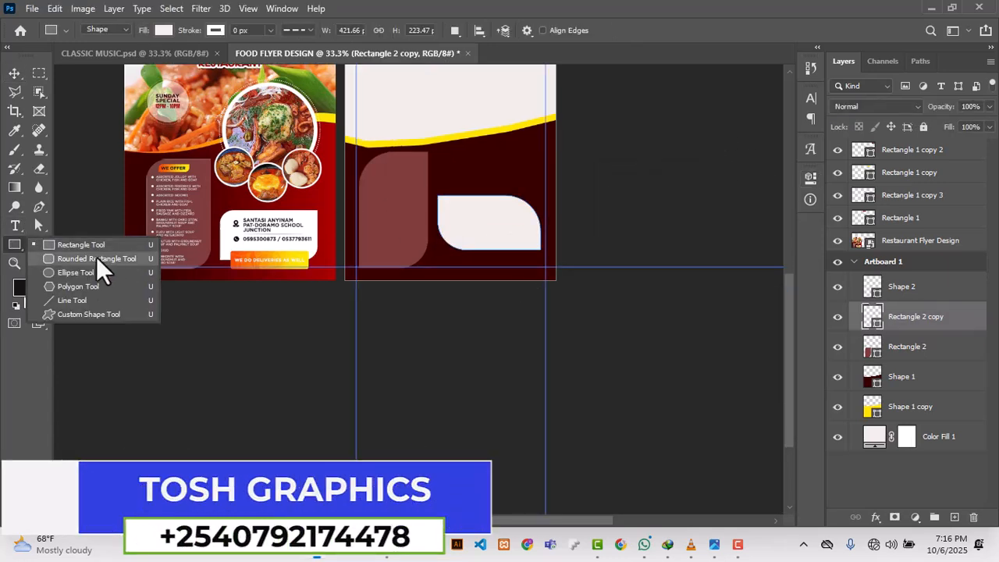
left_click(96, 256)
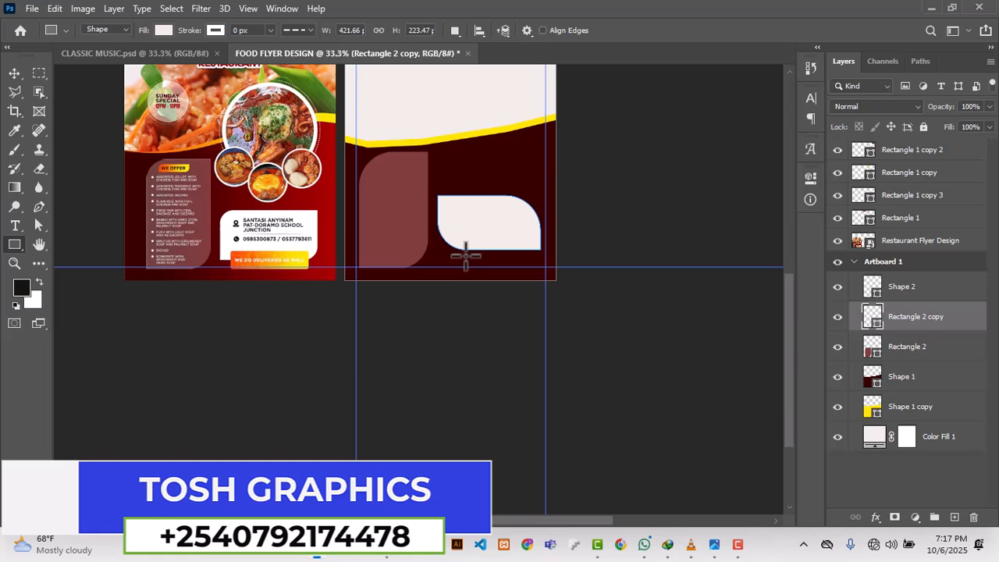
Step: Flip the off-white panel vertically so its rounded corners are at the upper left and lower right
key("v")
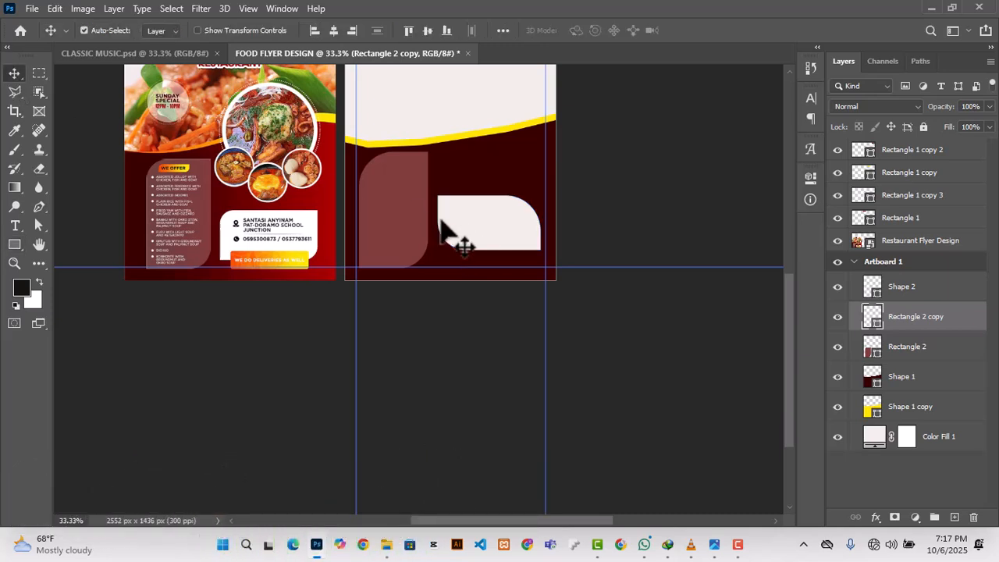
key("ctrl+t")
right_click(479, 222)
left_click(523, 480)
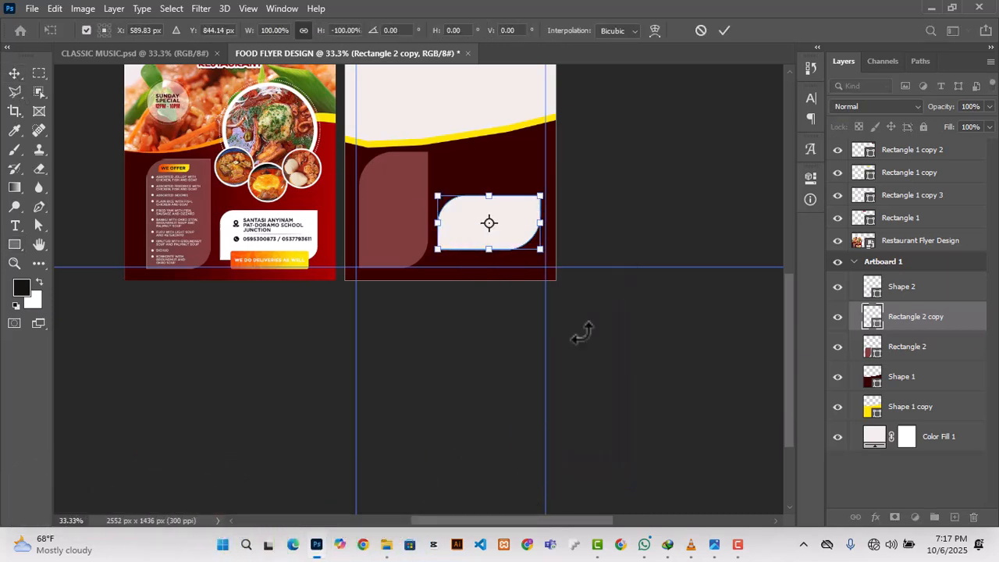
key("Return")
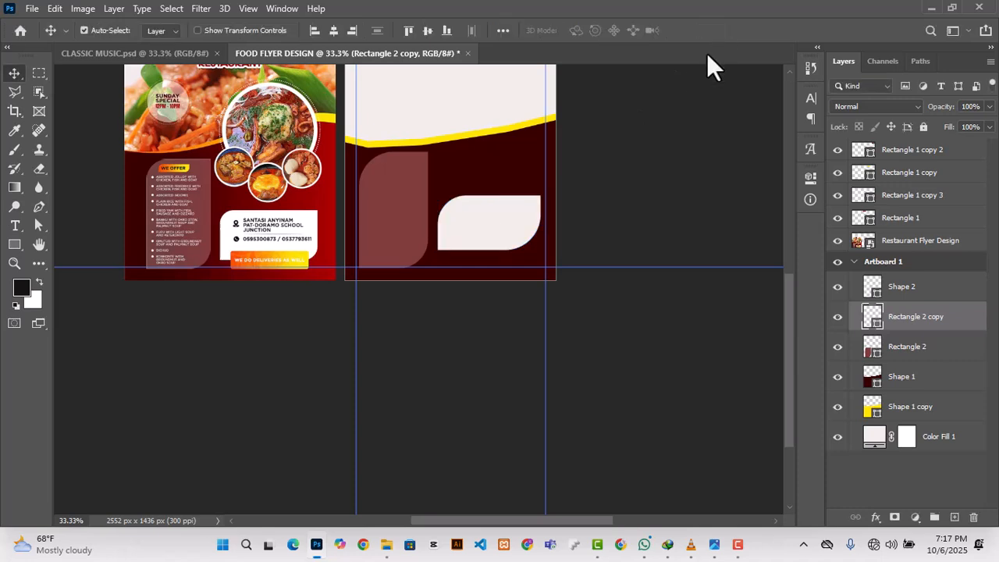
Step: Set the off-white panel's upper-left and lower-right corner radii to 79 px
left_click(810, 178)
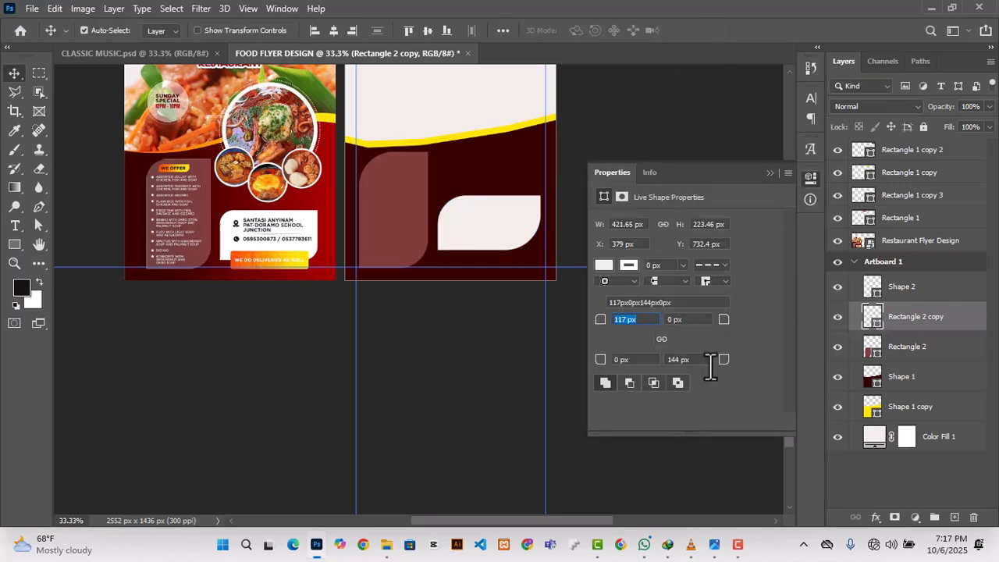
left_click_drag(724, 367, 720, 377)
left_click(648, 117)
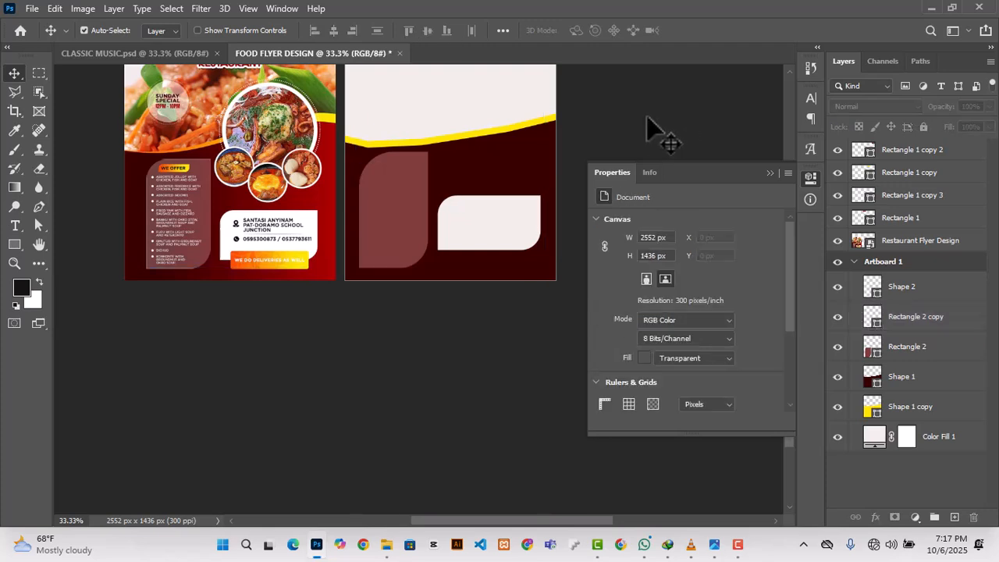
left_click(766, 174)
left_click(475, 179)
scroll(578, 378, "up", 2)
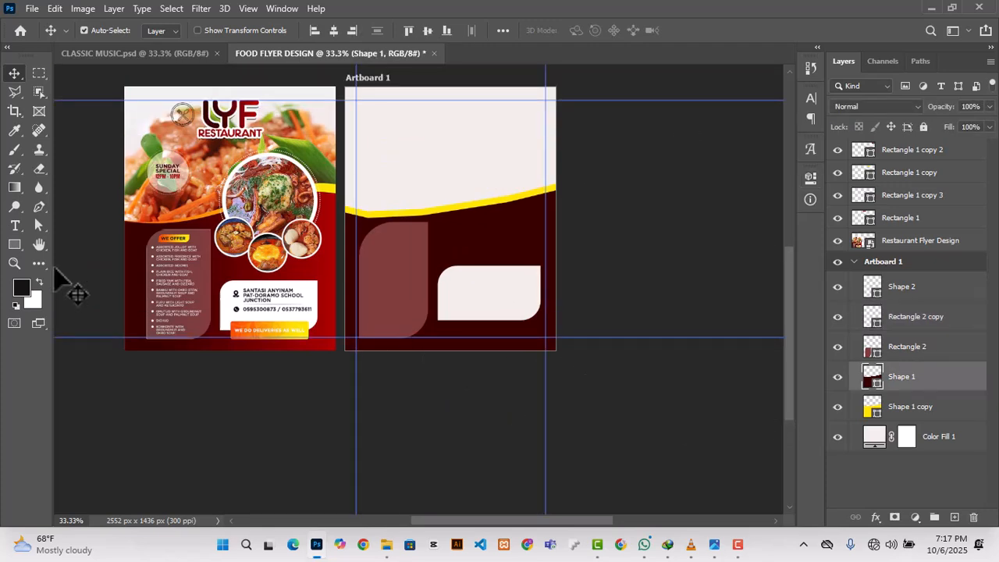
Step: Draw a rectangle about 301 × 102 px along the off-white panel's lower edge and fill it with the recently used yellow
left_click(14, 244)
left_click_drag(453, 316, 523, 332)
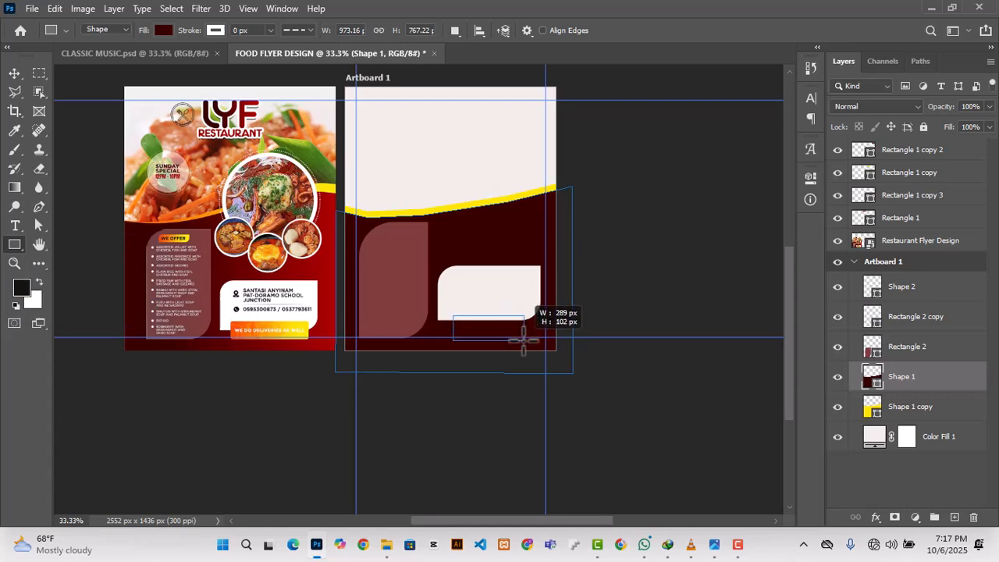
left_click_drag(526, 339, 527, 339)
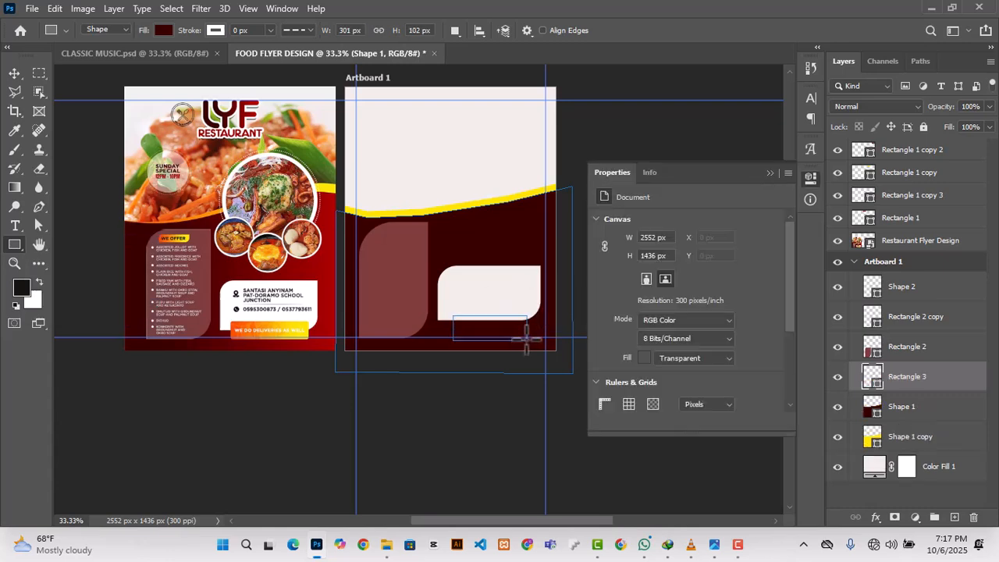
left_click(604, 268)
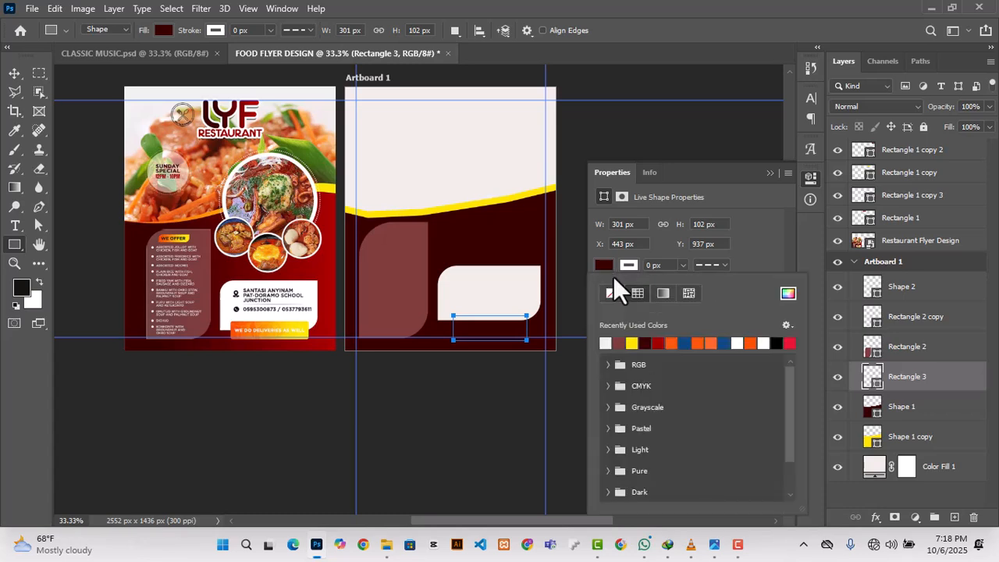
left_click(767, 252)
left_click(769, 172)
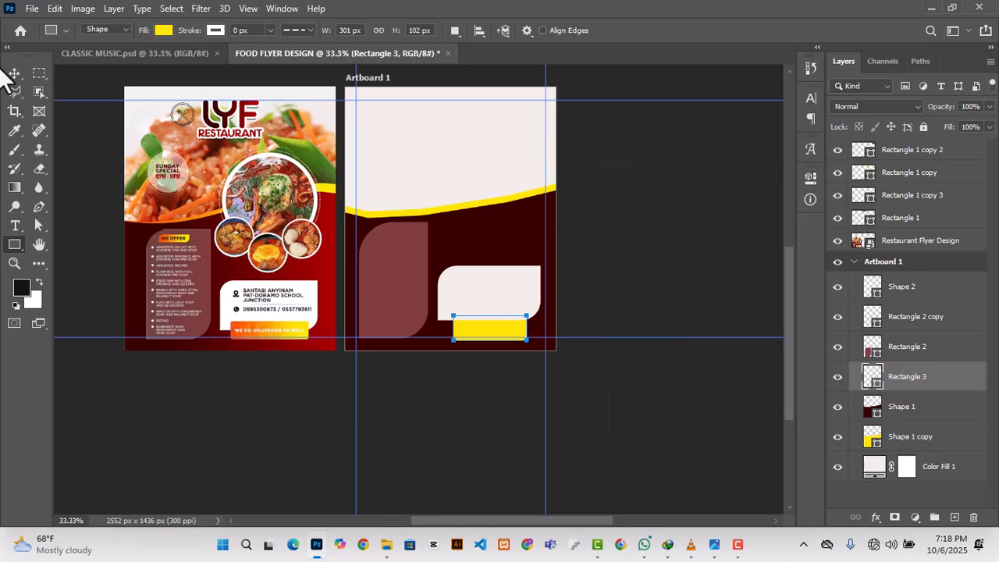
Step: Resize the yellow bar to about 348 × 83 px under the off-white panel and nudge the panel down about 8 px
left_click(13, 73)
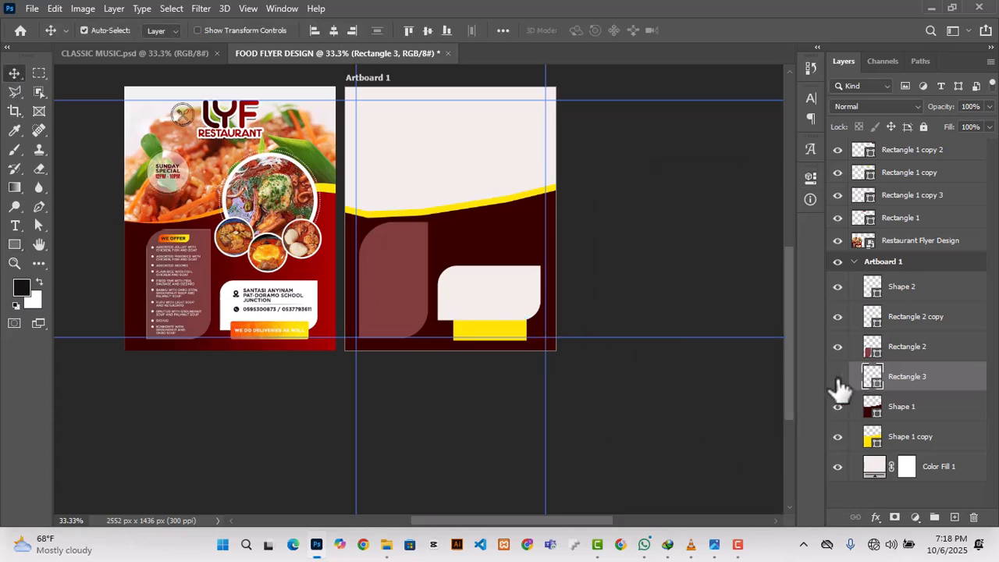
key("ctrl+t")
left_click_drag(452, 331, 484, 322)
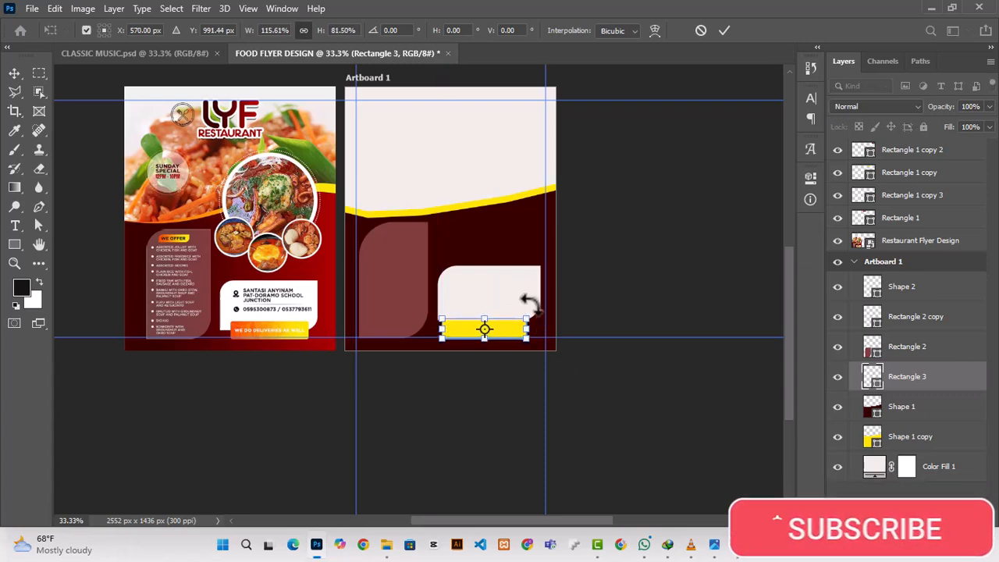
left_click(724, 31)
left_click(495, 311)
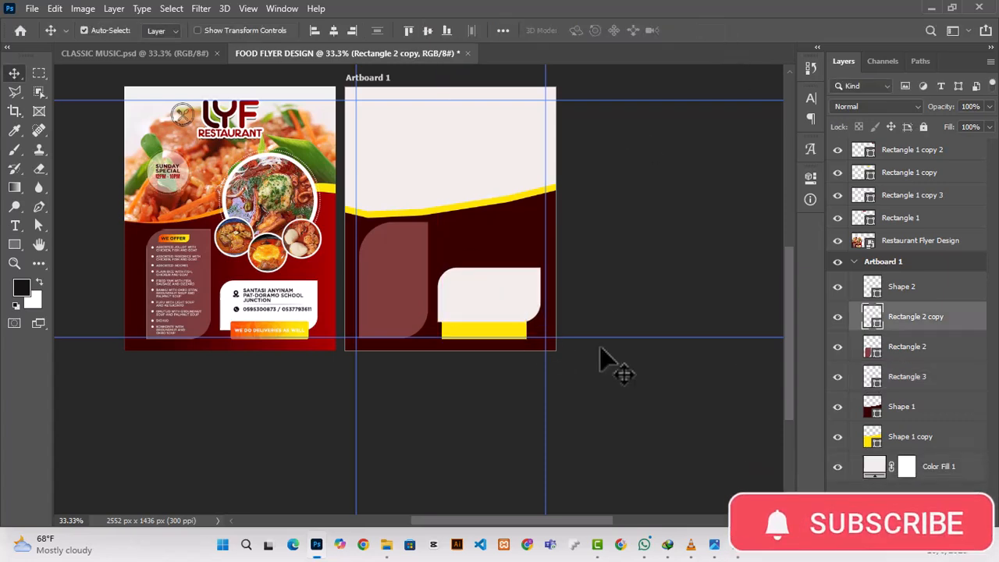
left_click(837, 377)
left_click(837, 376)
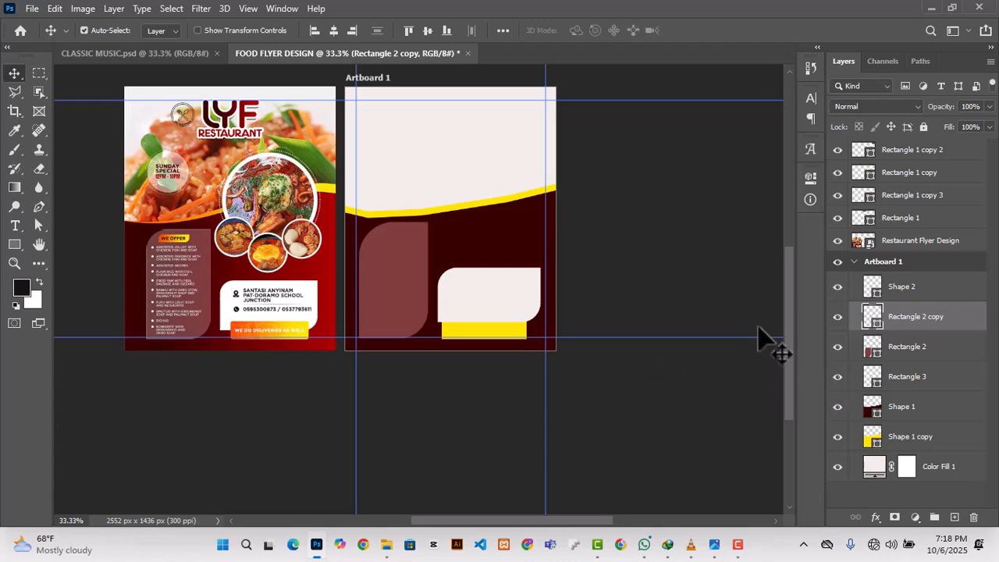
Step: Round all four corners of the yellow bar to a 9 px radius
left_click(809, 176)
left_click(836, 317)
left_click(837, 317)
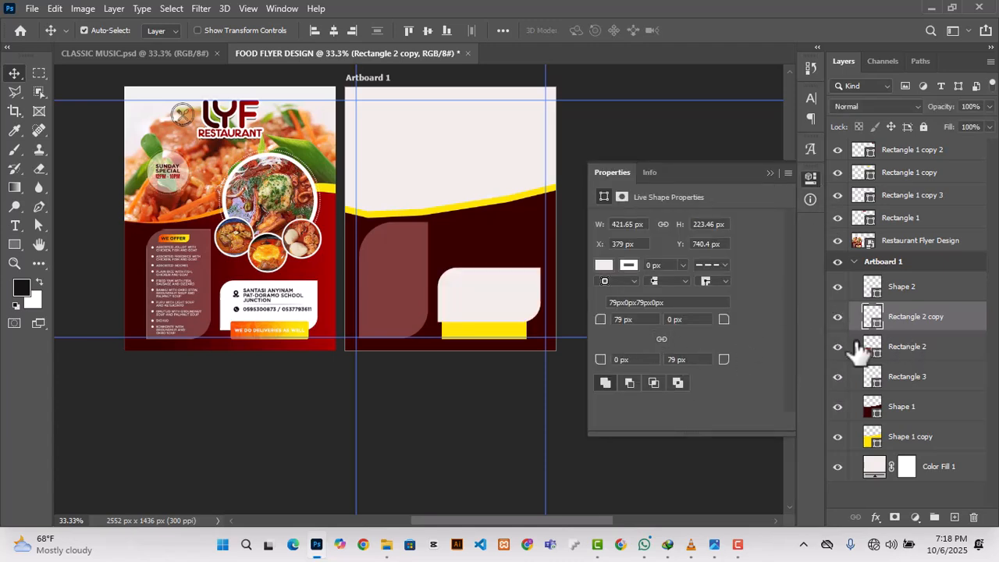
left_click(898, 377)
left_click(838, 376)
left_click(837, 377)
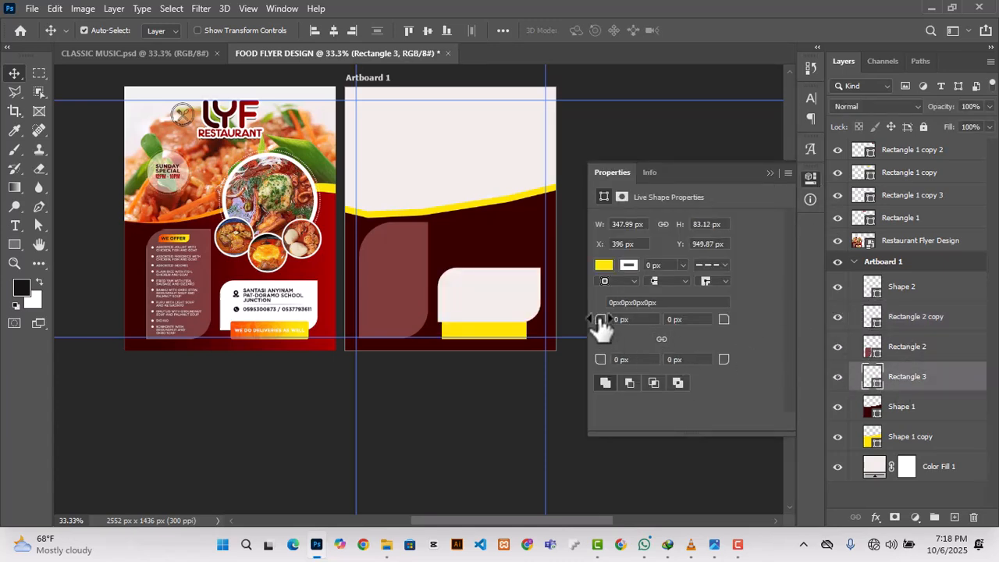
left_click_drag(600, 319, 606, 320)
type("9")
left_click(626, 363)
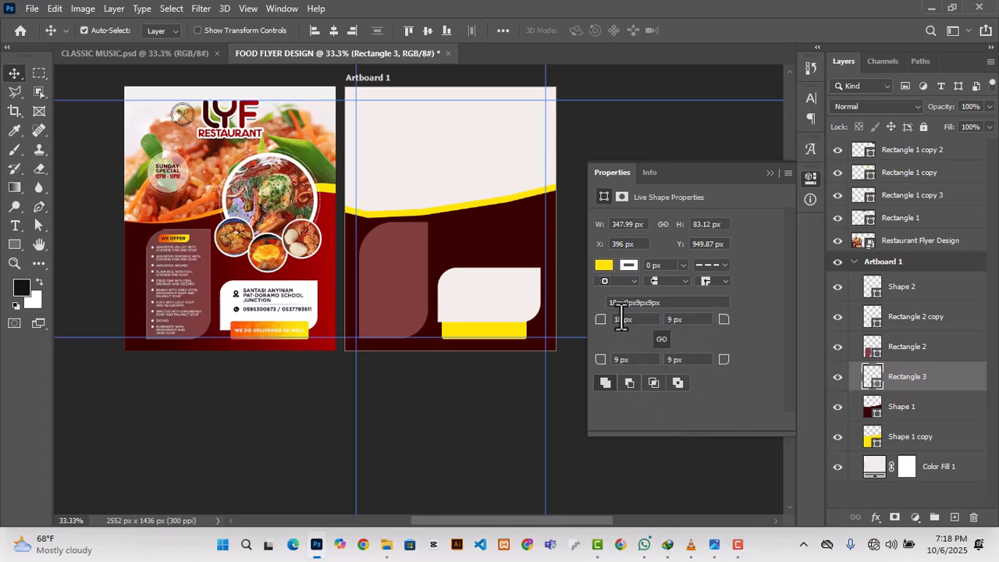
left_click_drag(622, 319, 613, 321)
type("9")
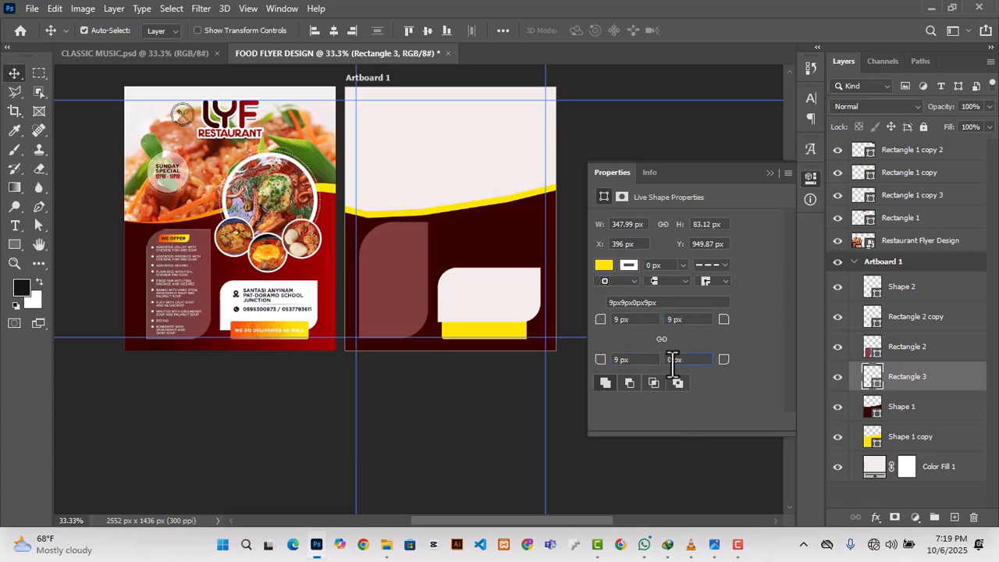
left_click(617, 154)
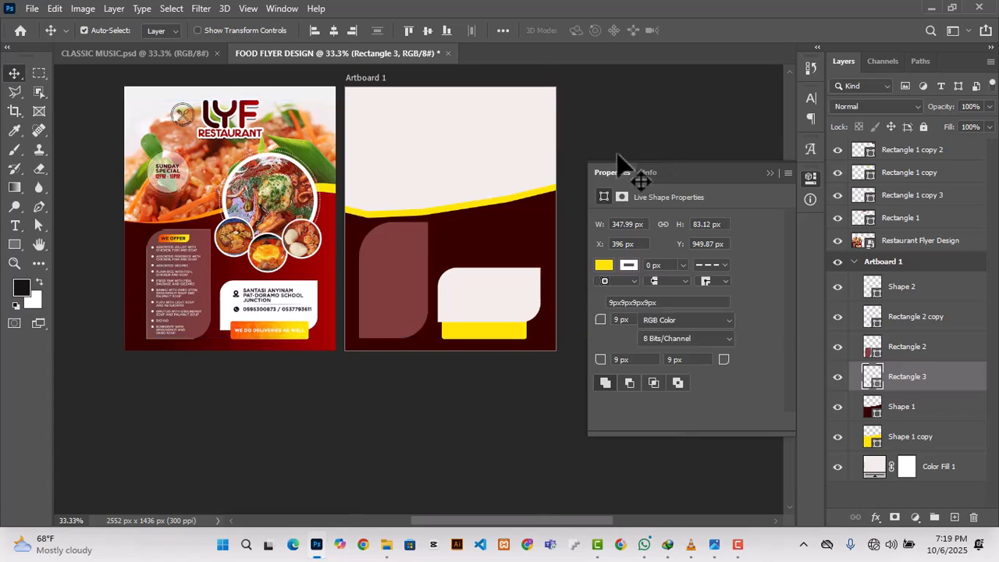
left_click(498, 159)
scroll(340, 271, "up", 1)
scroll(347, 273, "down", 1)
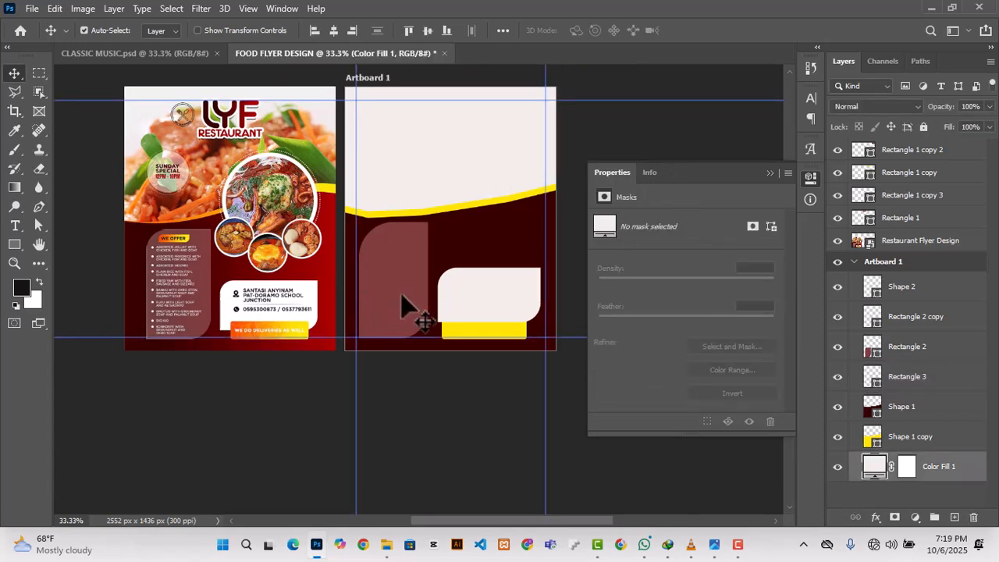
scroll(401, 305, "down", 1)
left_click(481, 316)
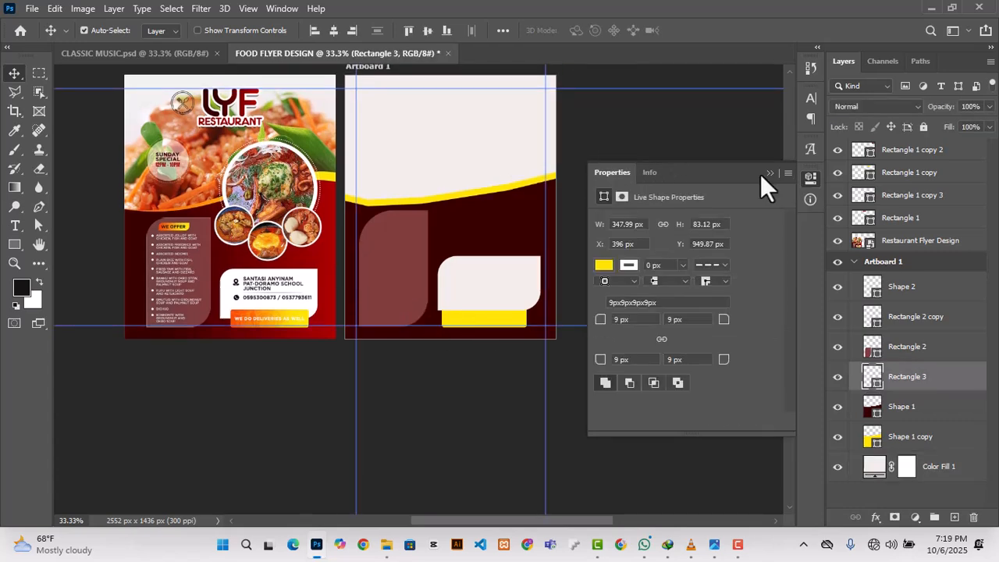
left_click(769, 172)
scroll(556, 231, "up", 2)
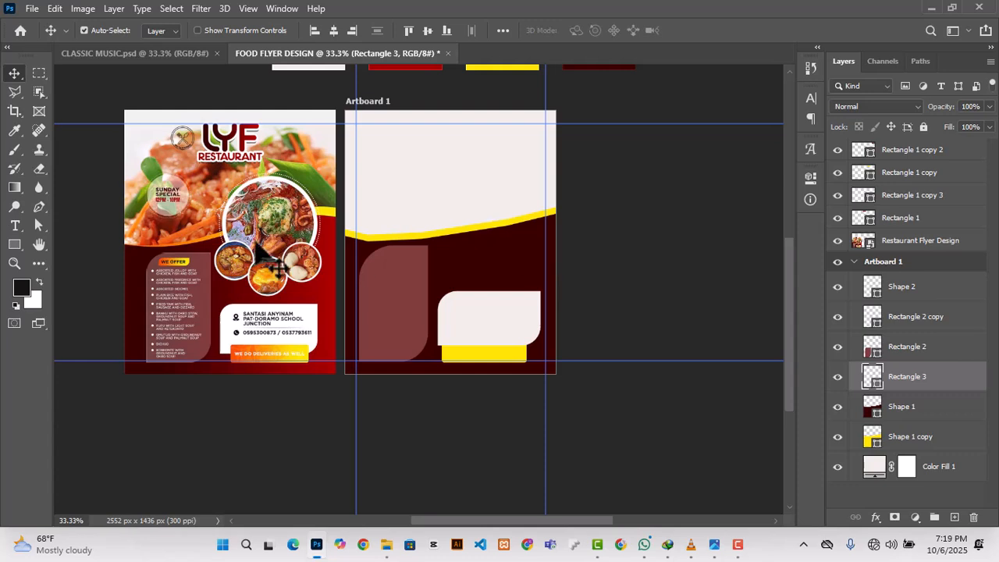
Step: Try to draw a yellow circle about 408 px across over the curved edge with the yellow bar's layer active
left_click(15, 244)
left_click(75, 272)
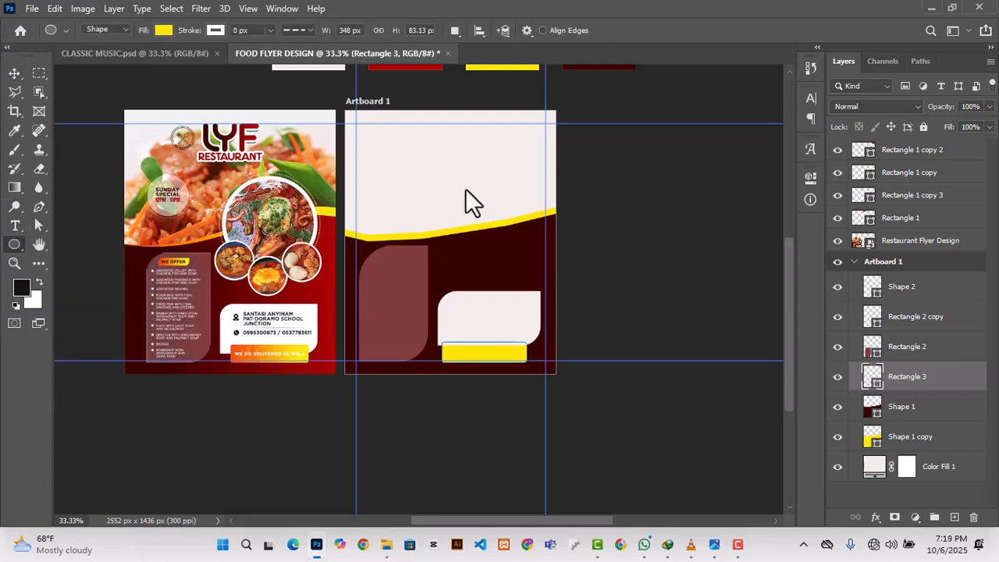
left_click_drag(453, 148, 570, 375)
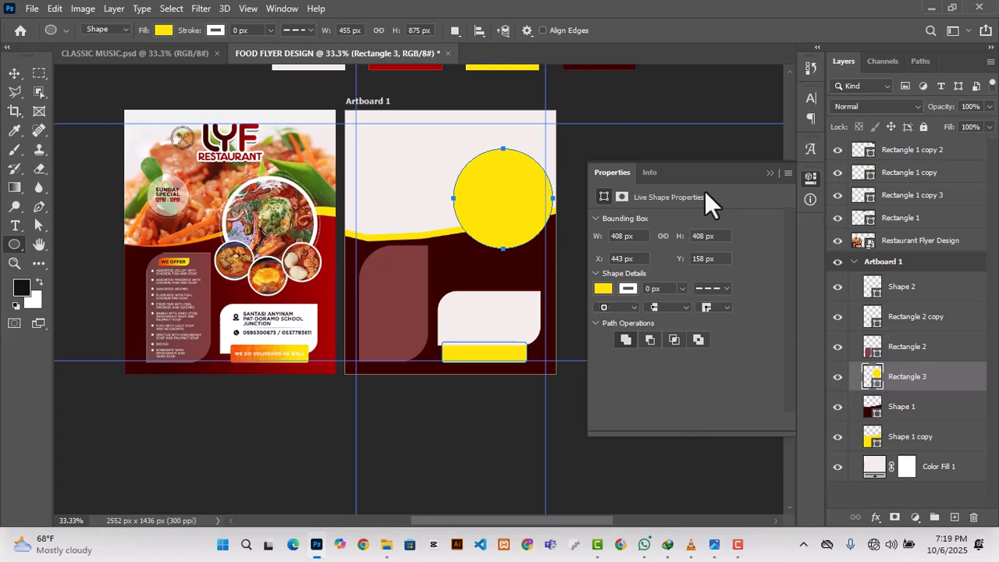
left_click(770, 172)
left_click(15, 76)
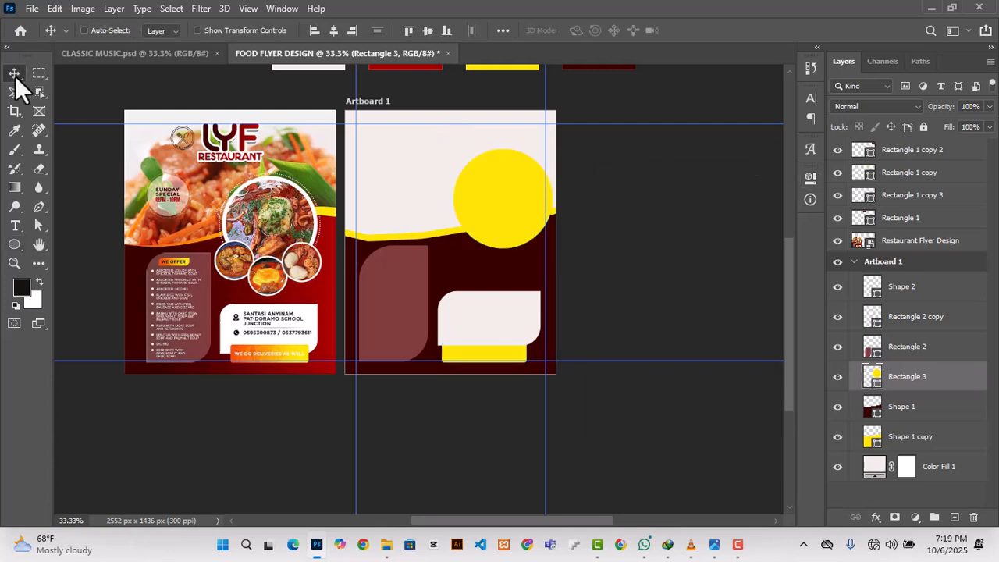
key("ctrl+t")
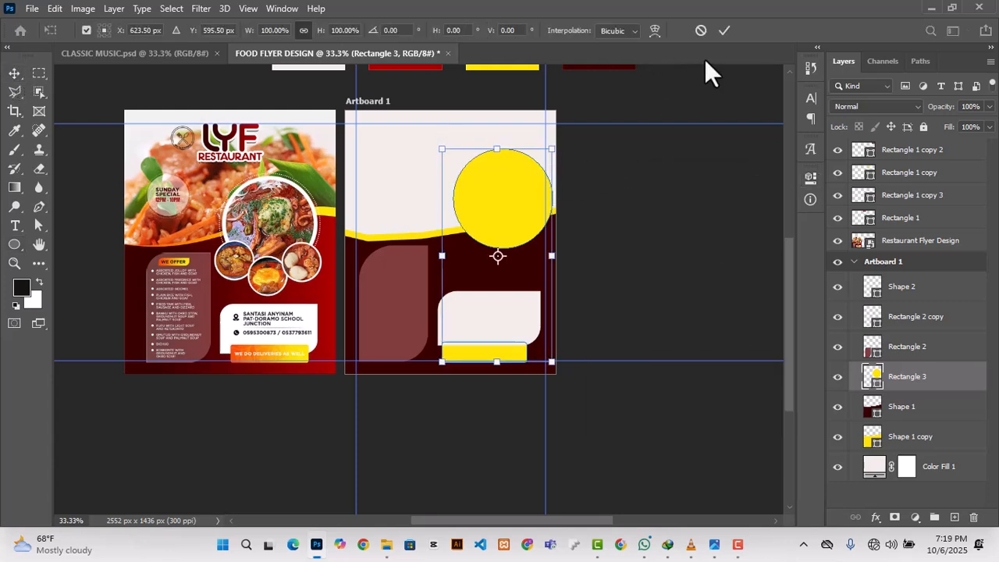
left_click(724, 30)
Step: Toggle the yellow bar layer's visibility to check what it contains and undo the 408 px circle
left_click(837, 377)
left_click(837, 376)
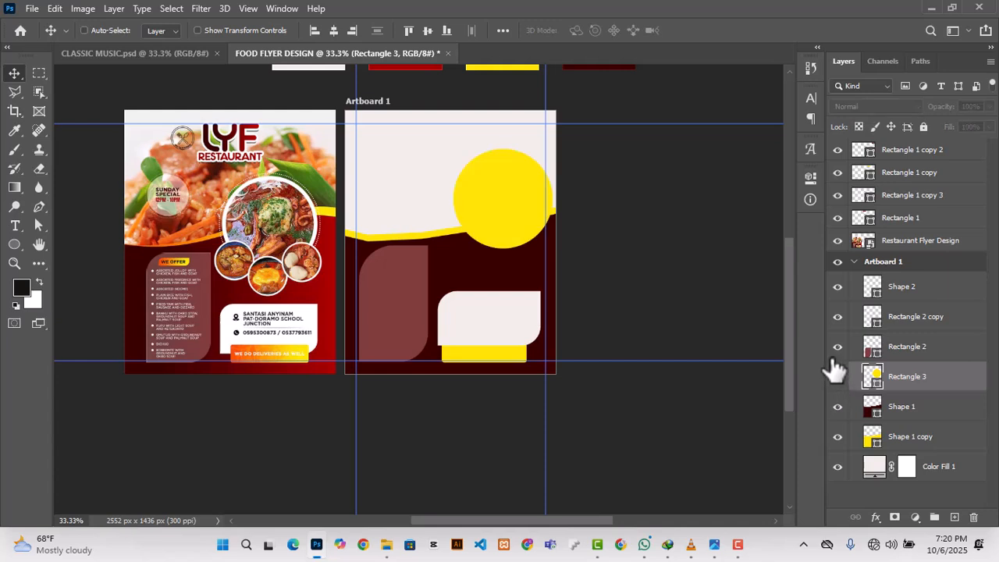
left_click(837, 376)
left_click(837, 376)
left_click(837, 376)
left_click(837, 376)
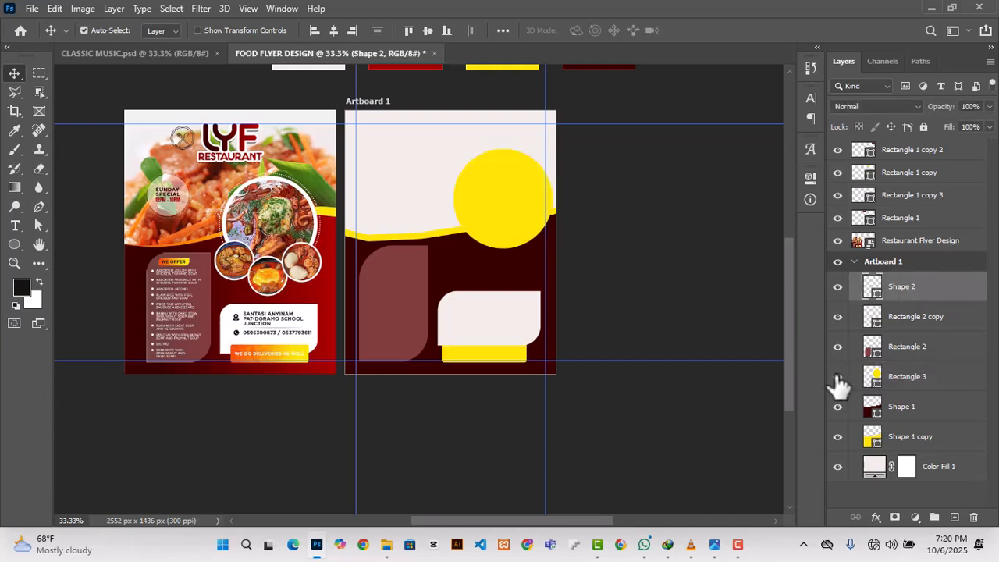
key("ctrl+z")
key("ctrl+z")
key("ctrl+z")
key("ctrl+z")
key("ctrl+z")
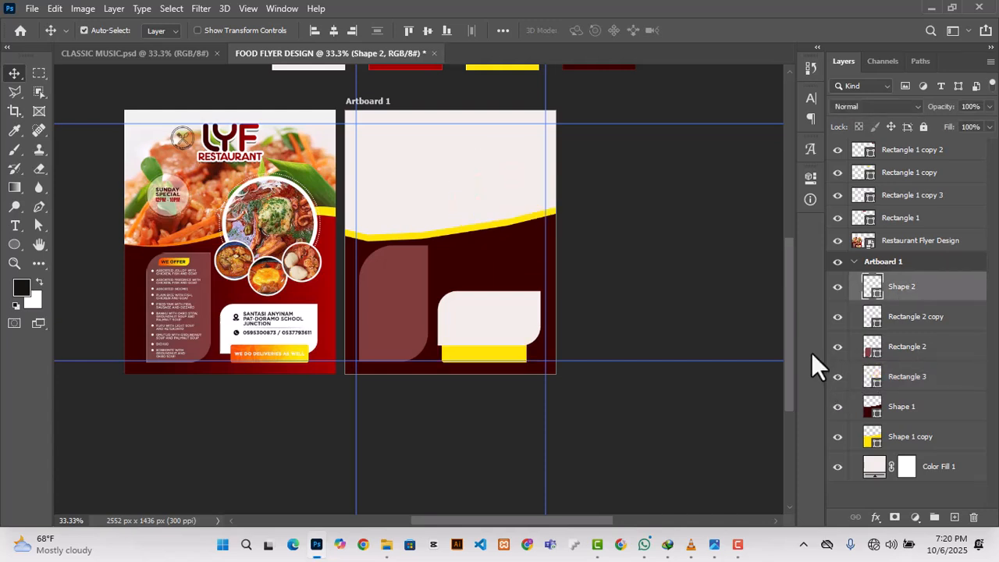
Step: Add a layer above the artboard's other shapes and draw a circle about 378 px across there, filled with the recently used yellow
left_click(686, 292, "ctrl")
left_click(880, 286)
left_click(954, 516)
left_click(14, 244)
scroll(511, 214, "up", 1)
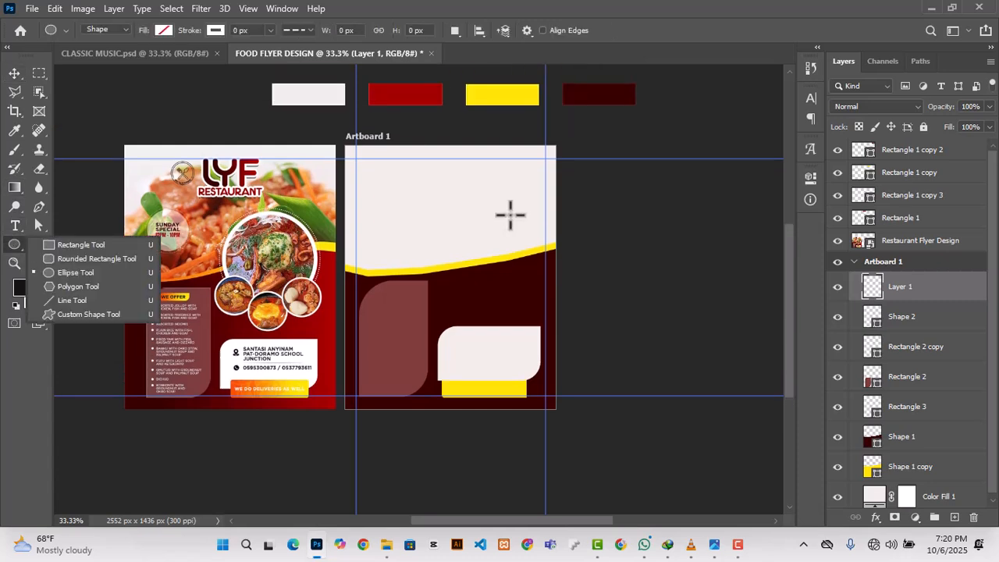
left_click_drag(479, 181, 571, 334)
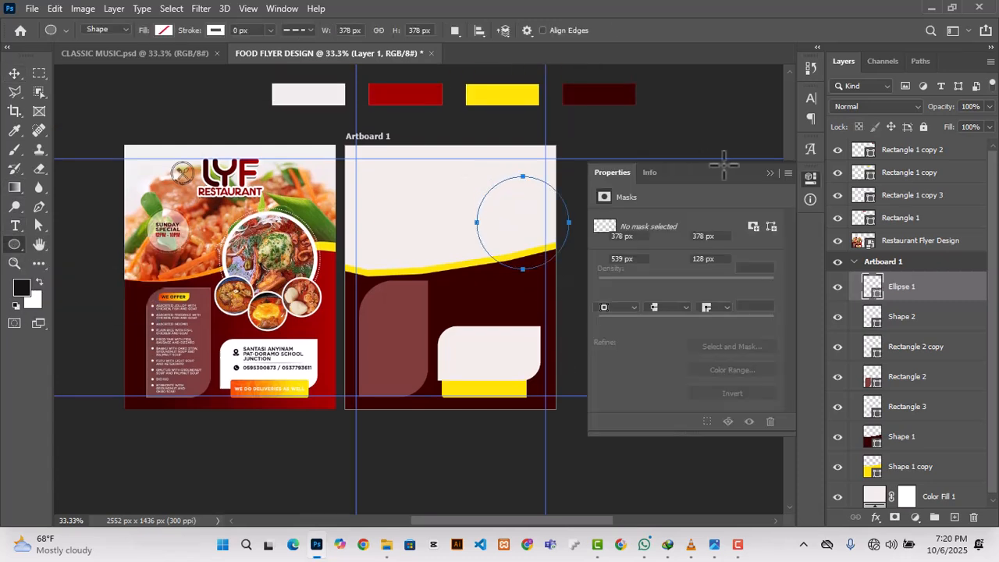
left_click(602, 289)
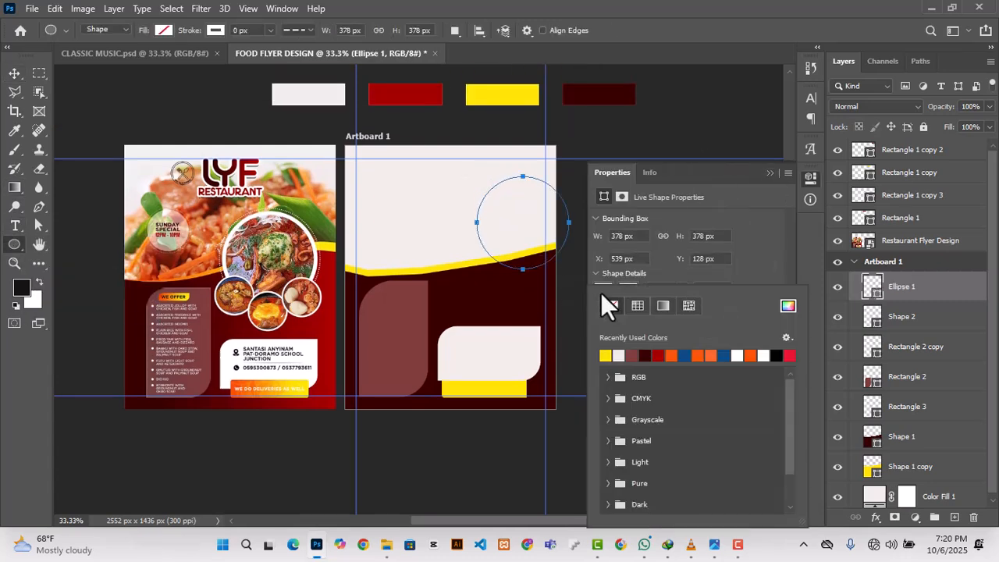
left_click(606, 356)
left_click(770, 173)
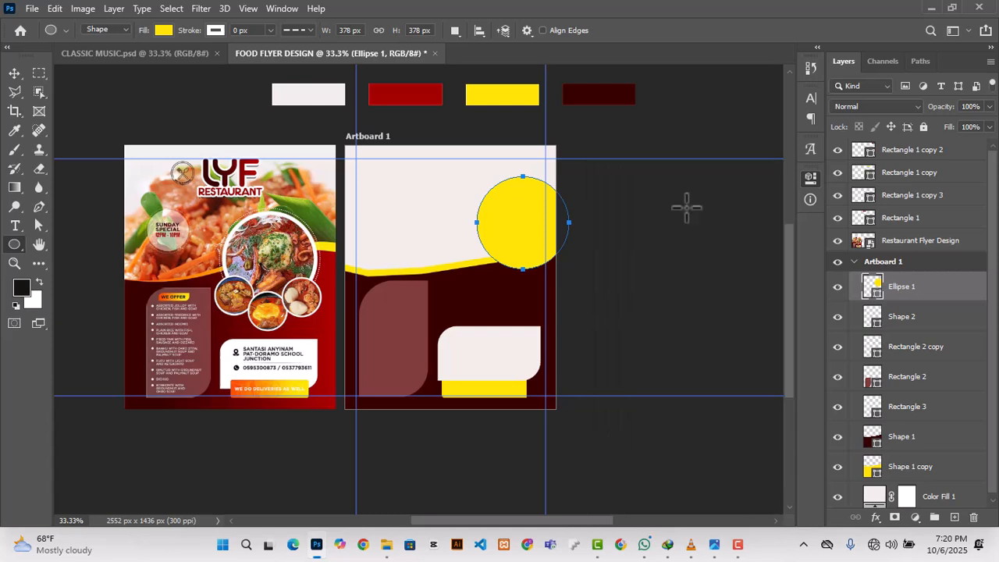
Step: Move the yellow circle down and inward over the curved edge, to about X 396 px, Y 192 px
left_click(16, 73)
left_click_drag(524, 234, 493, 258)
scroll(218, 94, "down", 1)
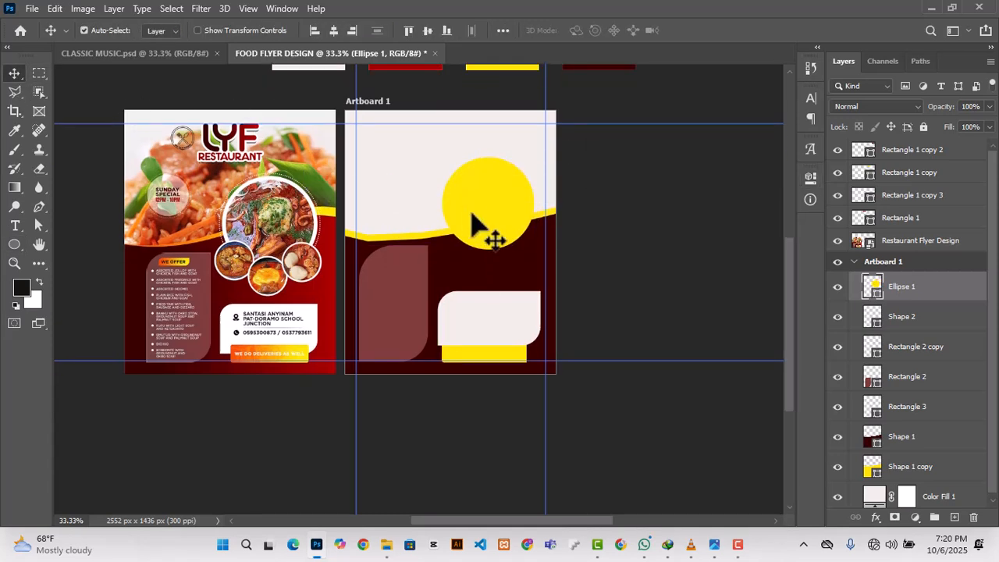
Step: Give the yellow circle a 12 px solid white stroke
left_click(809, 180)
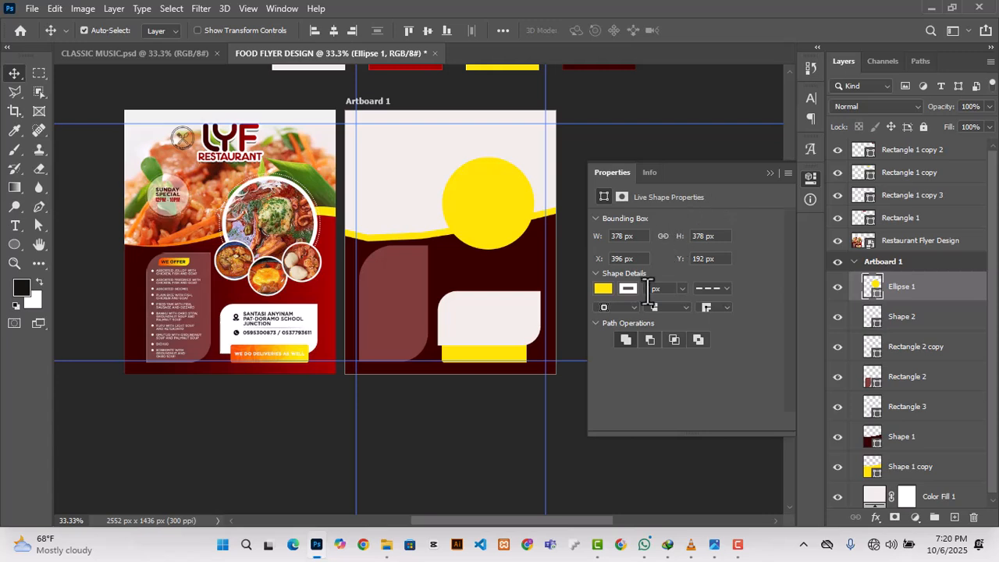
key("Up")
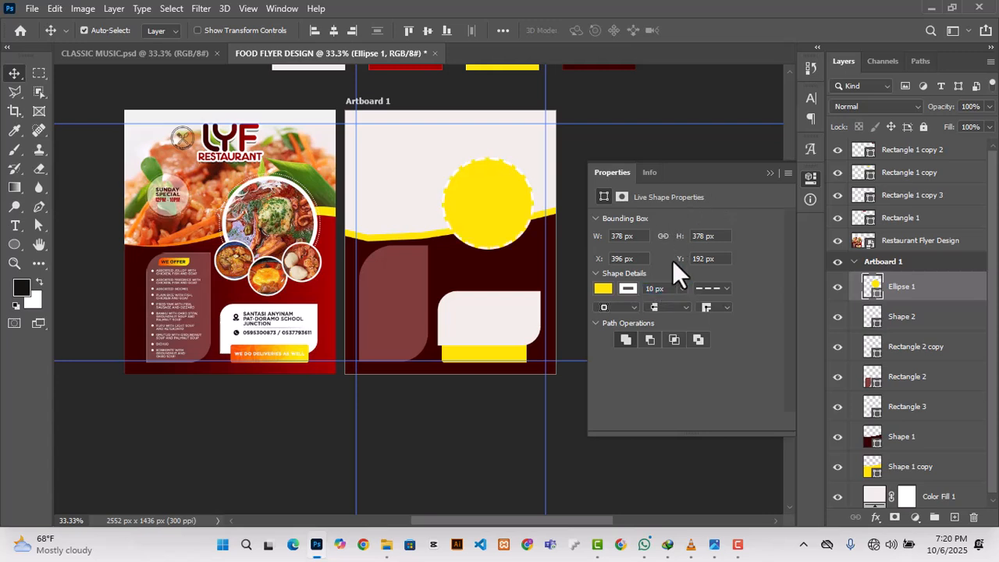
left_click(724, 288)
left_click(700, 337)
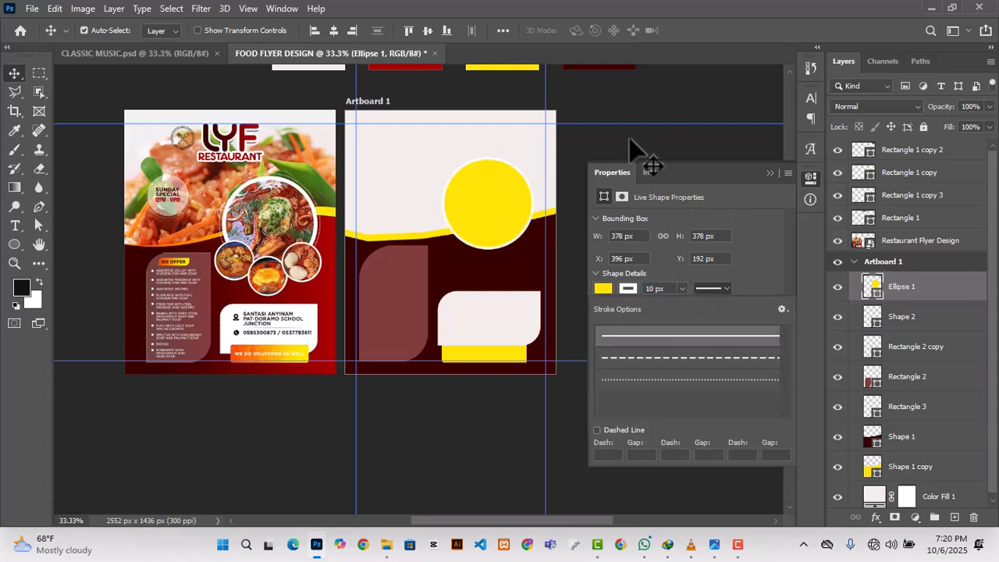
left_click(631, 143)
left_click(537, 209)
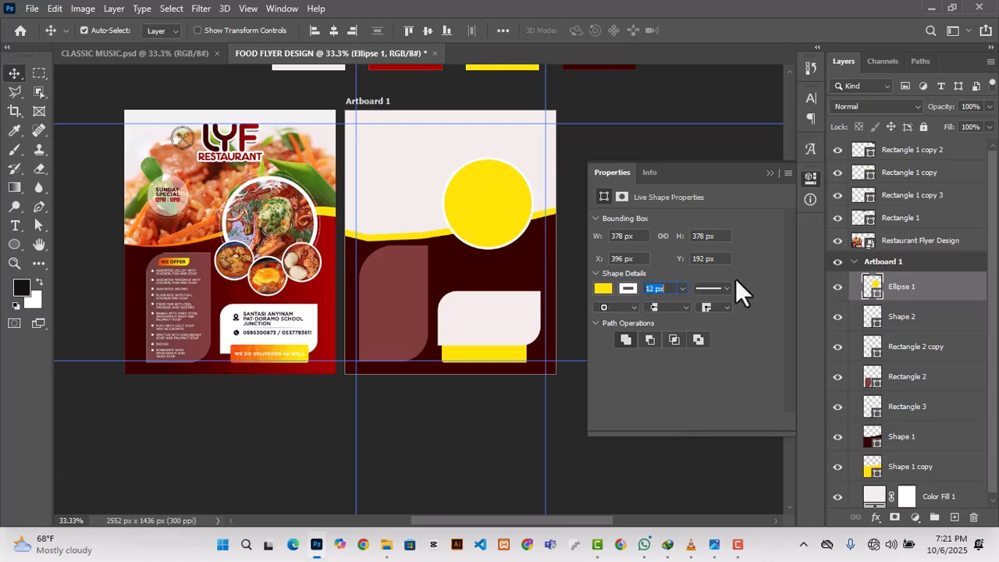
Step: Increase the large yellow circle's white stroke to 22 px
key("shift+Up")
key("Return")
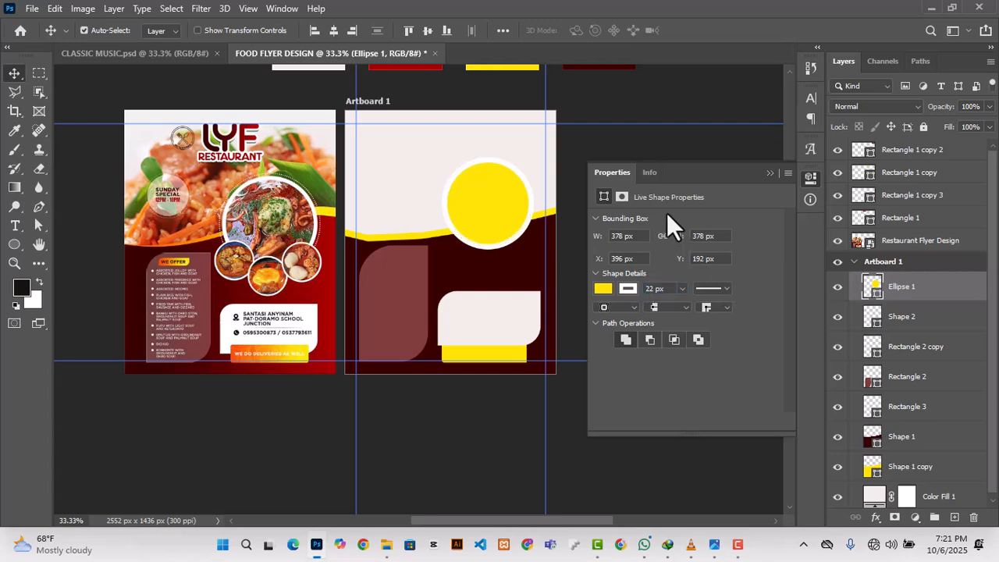
left_click(771, 172)
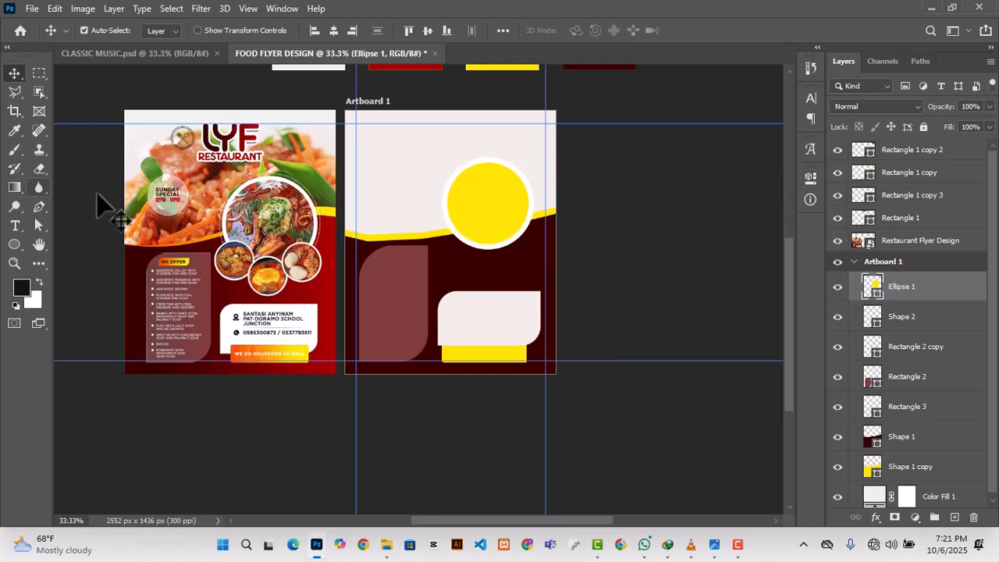
Step: Duplicate the yellow circle, scale the copy to about 39% (149 px across), and place it over the large circle's lower-left edge
left_click_drag(506, 230, 462, 261)
key("ctrl+t")
left_click(810, 175)
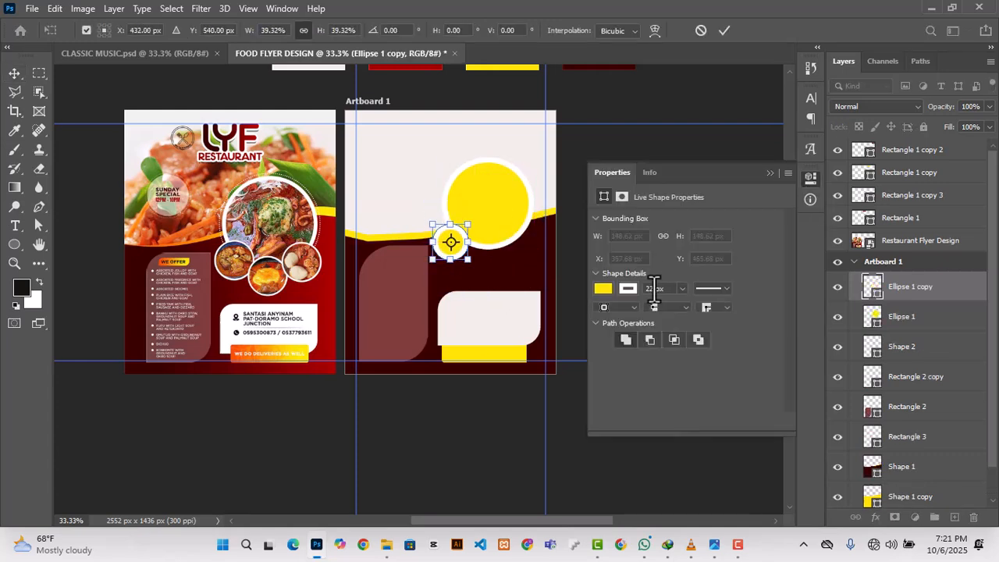
key("Return")
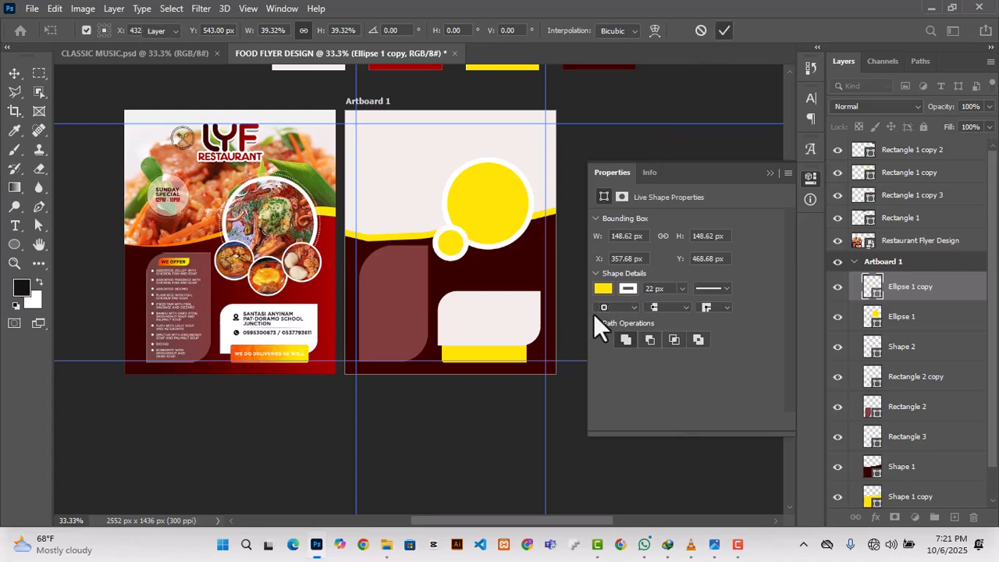
Step: Set the small yellow circle's stroke width to 8 px
left_click(656, 288)
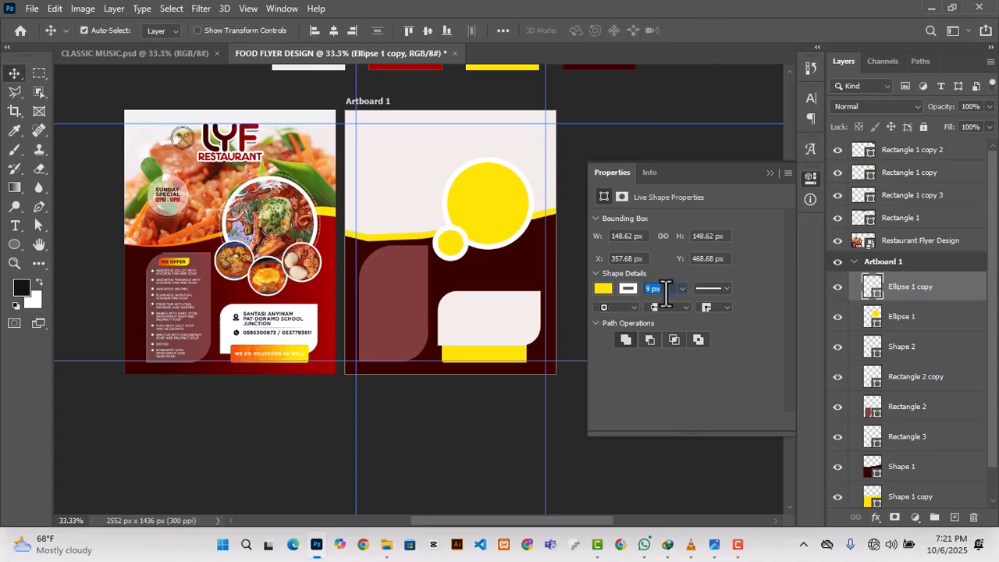
key("Down")
key("Return")
left_click(769, 173)
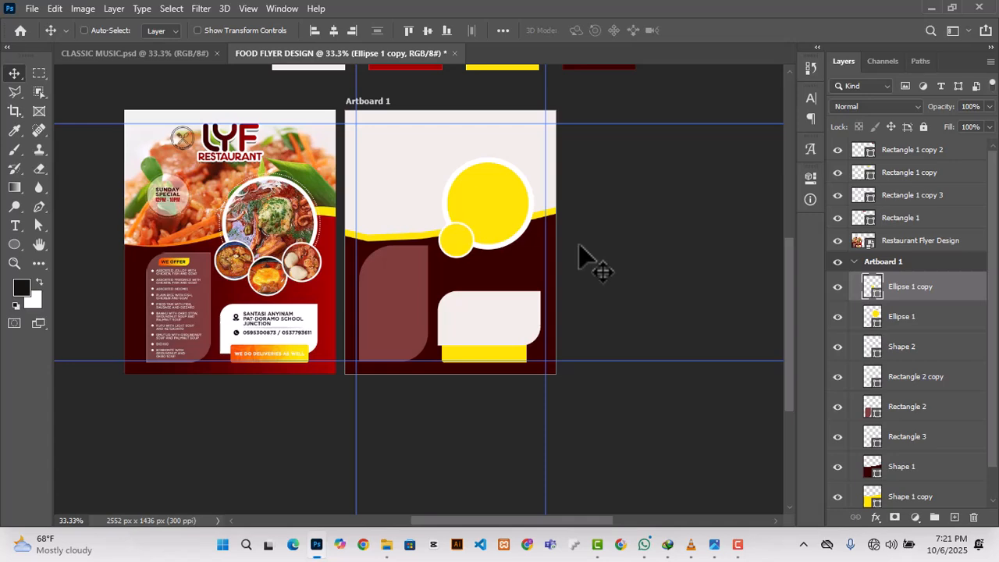
Step: Enlarge the small yellow circle to about 173 px across
key("ctrl+t")
left_click_drag(438, 223, 431, 216)
left_click(724, 31)
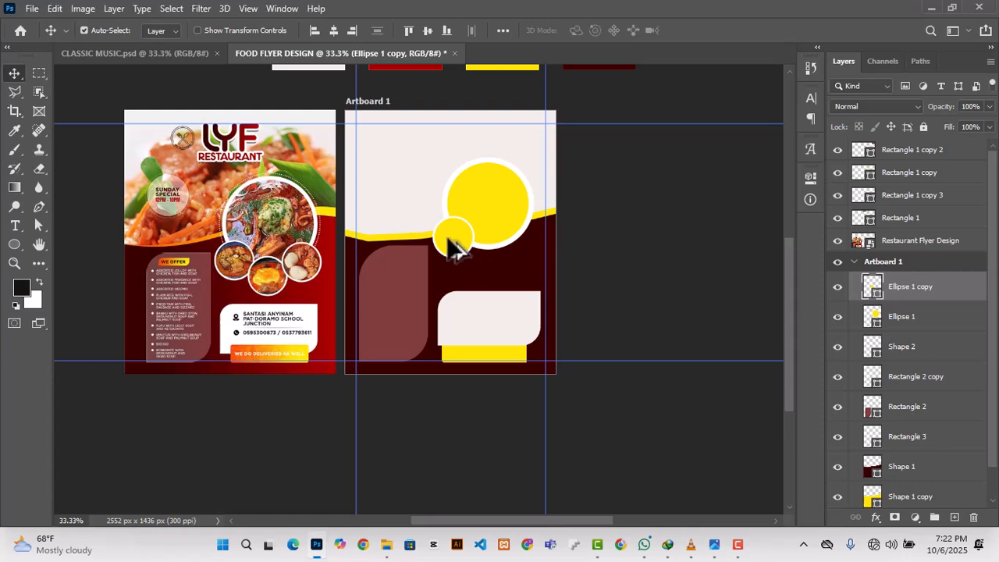
Step: Duplicate the small circle twice, placing one copy at the large circle's bottom centre and one at its lower-right edge
left_click_drag(457, 245, 481, 263)
left_click(480, 253)
left_click(531, 246)
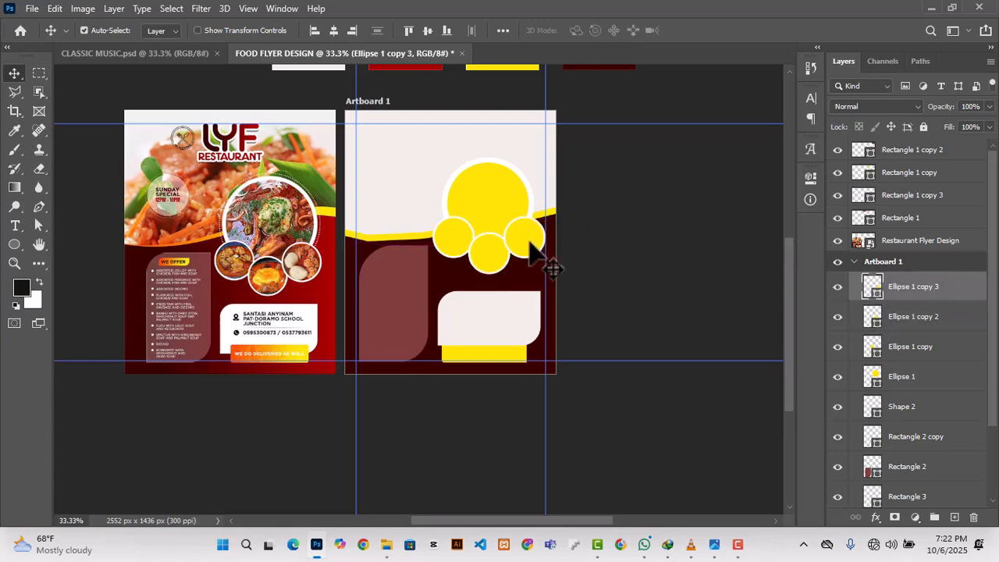
Step: Move the middle small circle's layer above the layers of the other two small circles
left_click(456, 242)
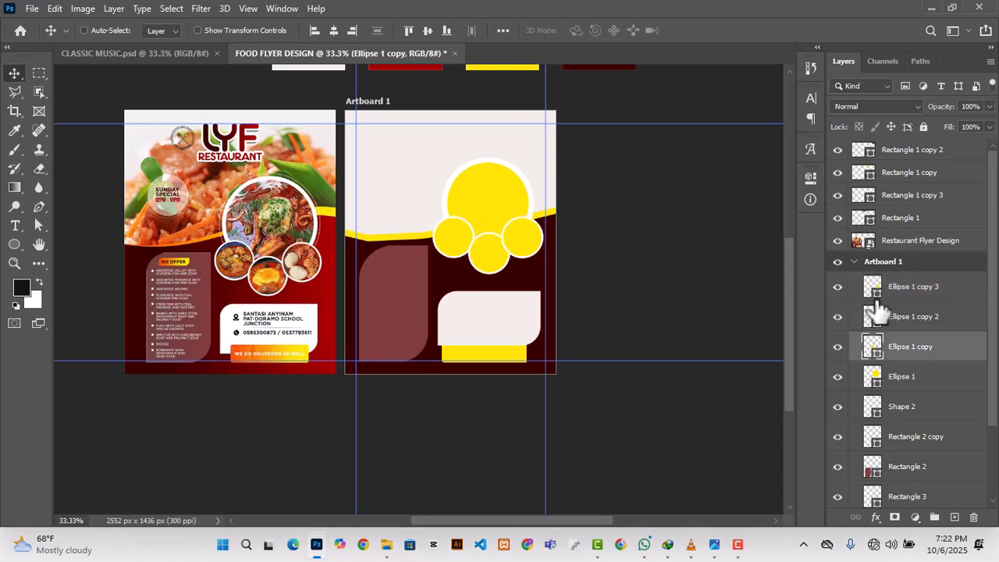
left_click(905, 290, "ctrl")
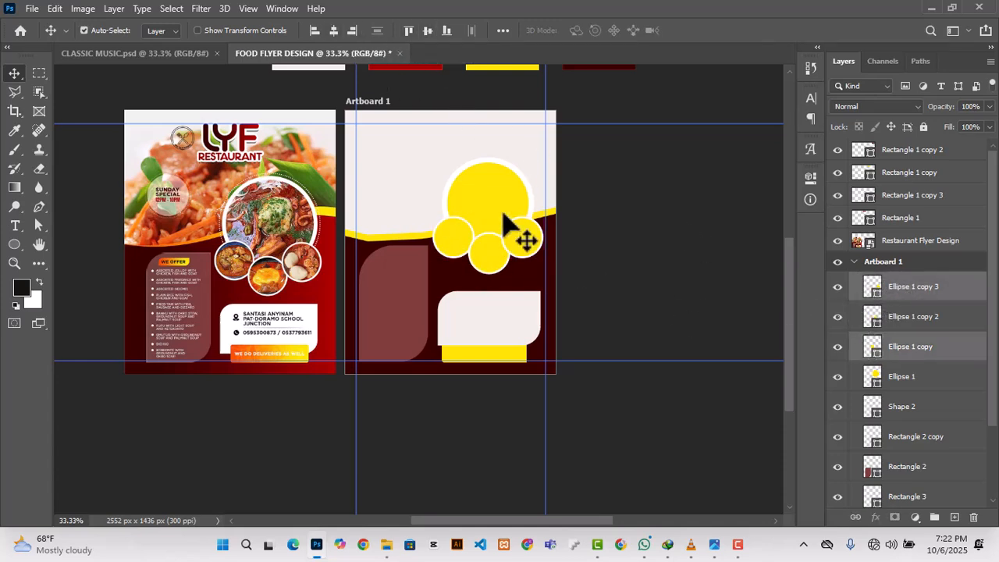
left_click_drag(919, 318, 839, 286)
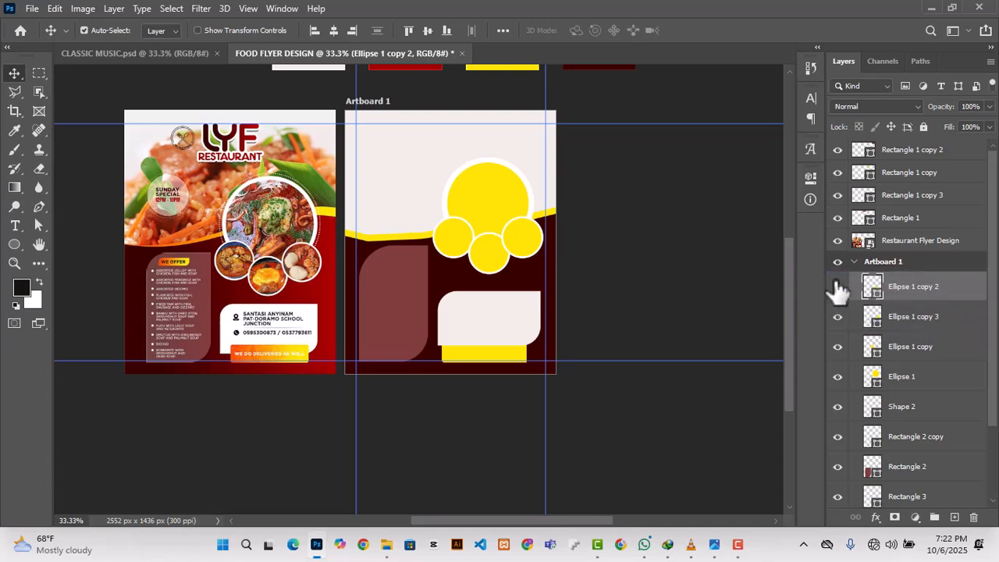
left_click(675, 275)
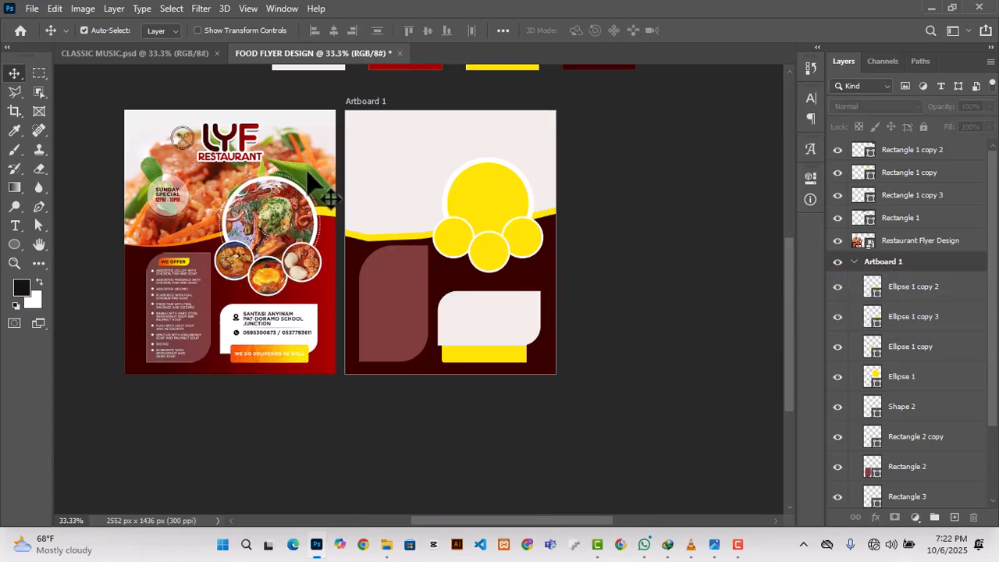
Step: Draw a circle about 471 px across over the large yellow circle, at about X 353 px, Y 166 px
left_click(492, 180)
left_click(15, 245)
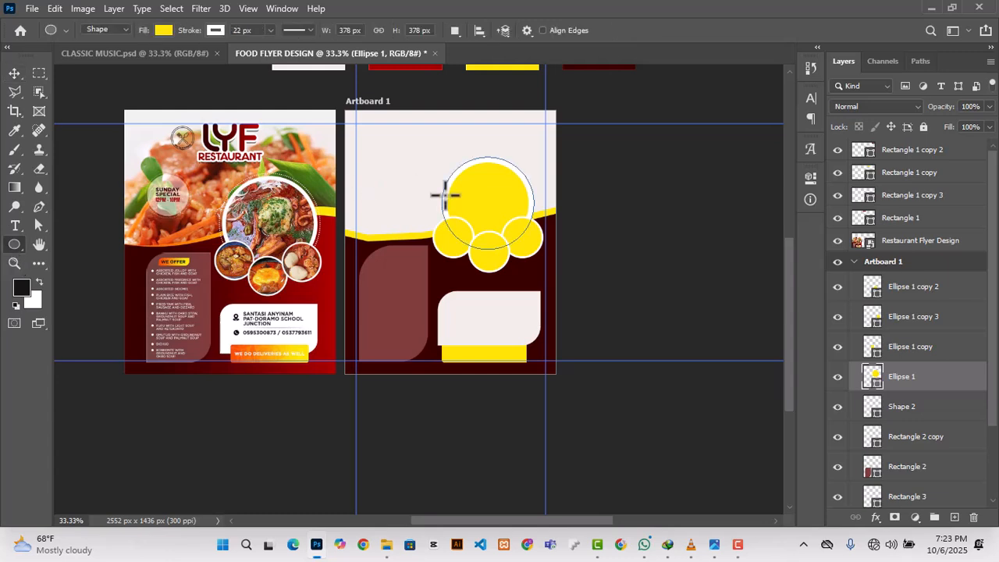
left_click_drag(433, 162, 551, 282)
left_click(769, 172)
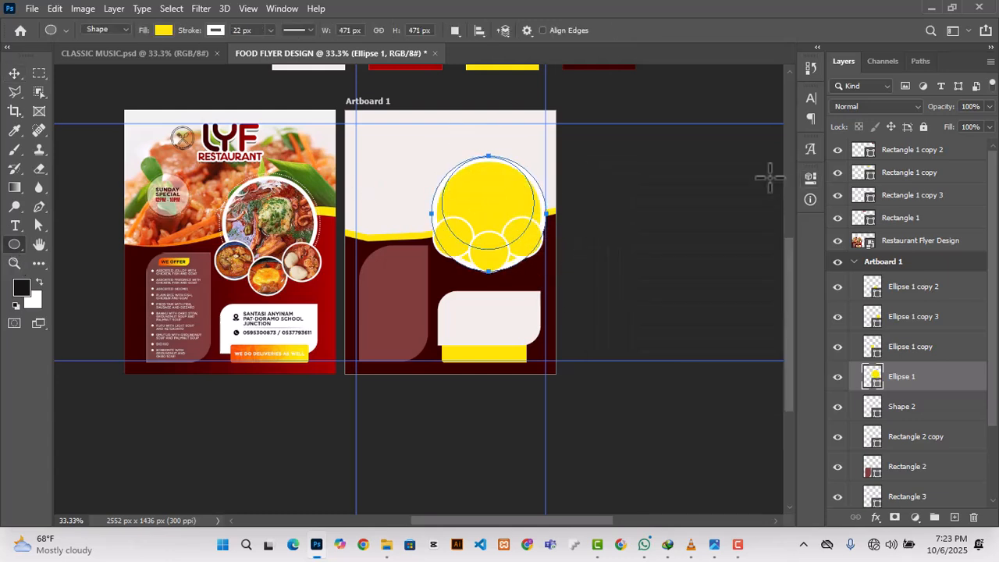
left_click(15, 74)
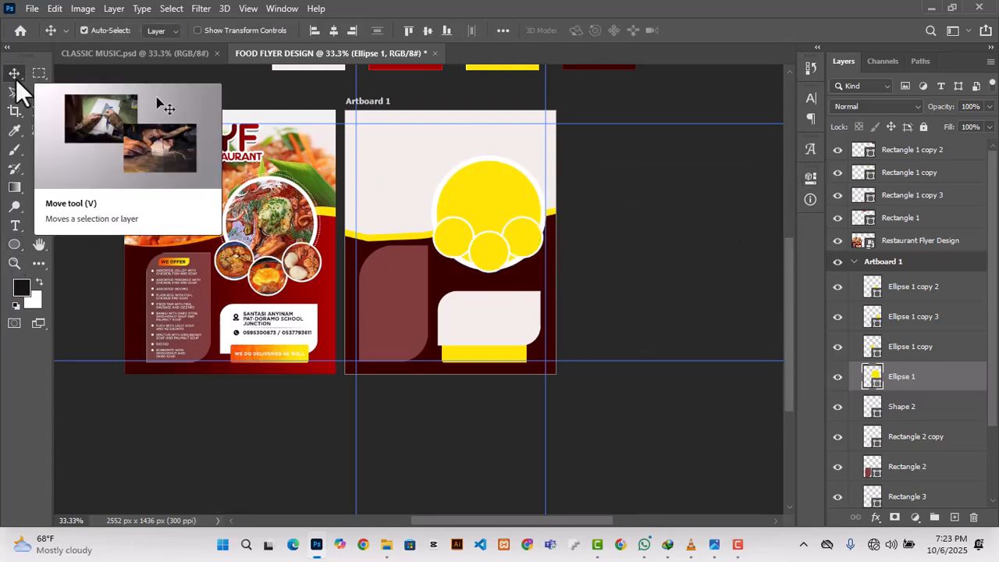
Step: Try giving the large circle no fill and a dotted 22 px white stroke
left_click(810, 178)
left_click(598, 289)
left_click(612, 305)
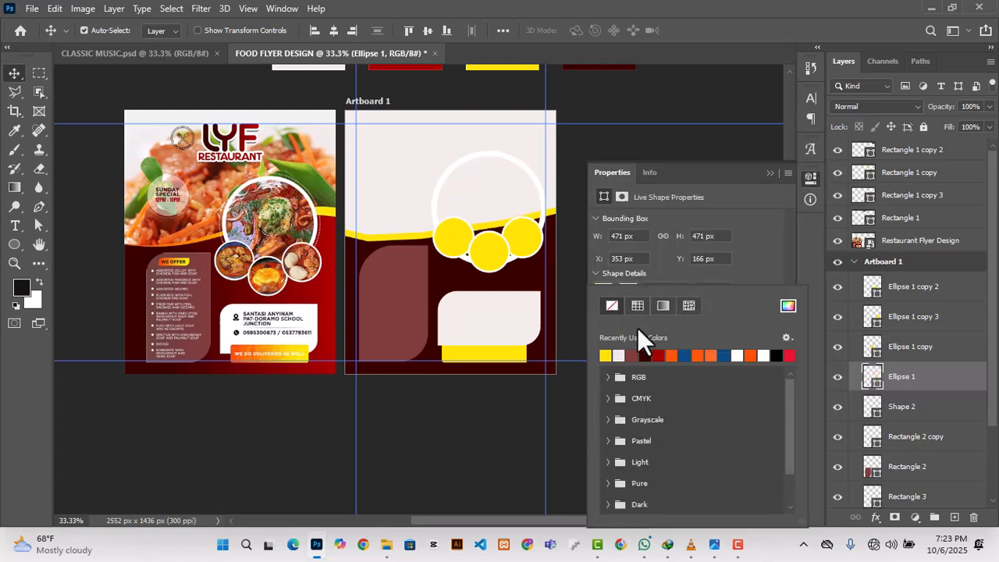
scroll(637, 327, "up", 1)
left_click(773, 264)
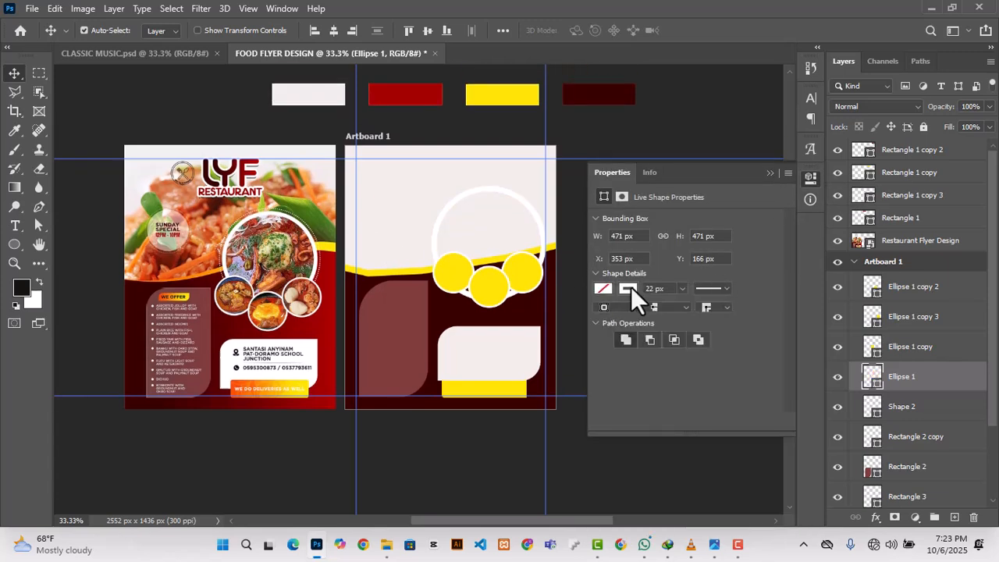
left_click(712, 289)
left_click(659, 380)
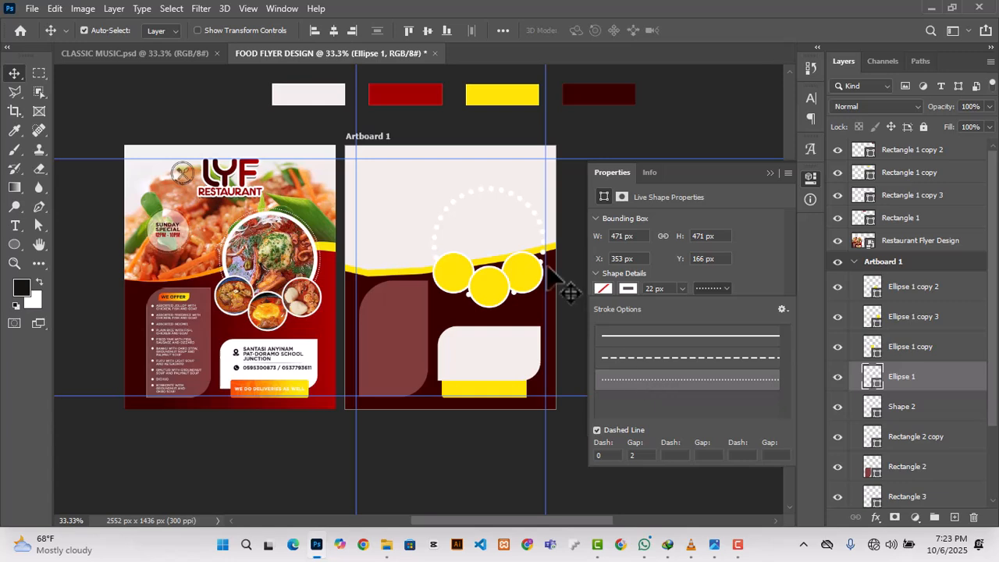
left_click(702, 112)
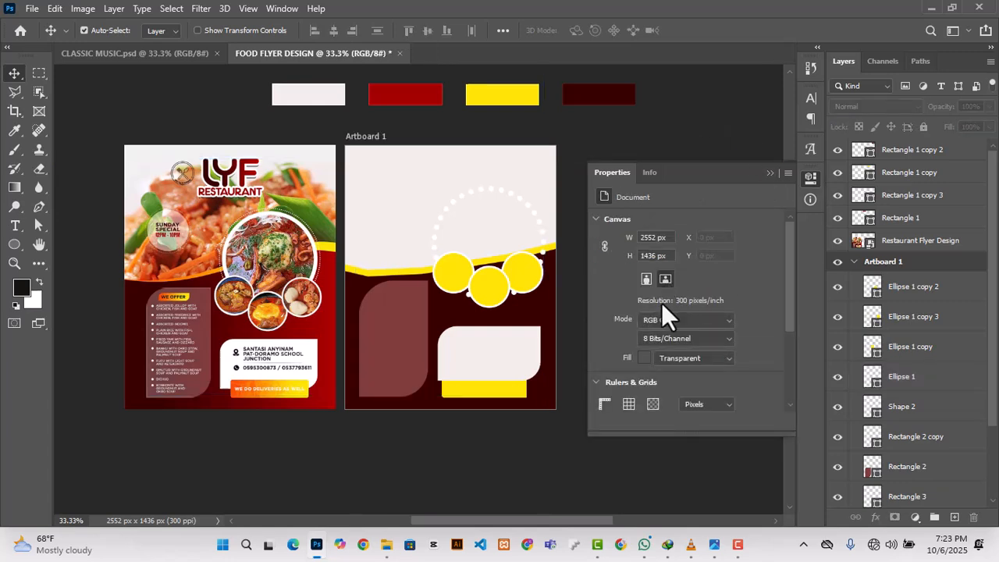
Step: Undo the dotted stroke and the fill removal on the large circle
left_click(532, 220)
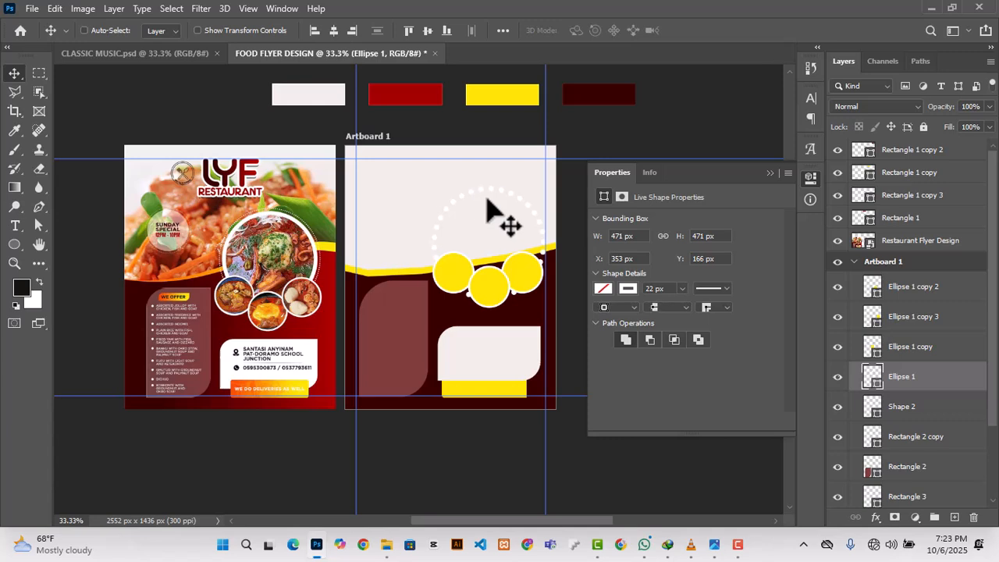
key("ctrl+z")
key("ctrl+z")
Step: Add a blank layer above the middle small circle's layer
left_click(912, 286)
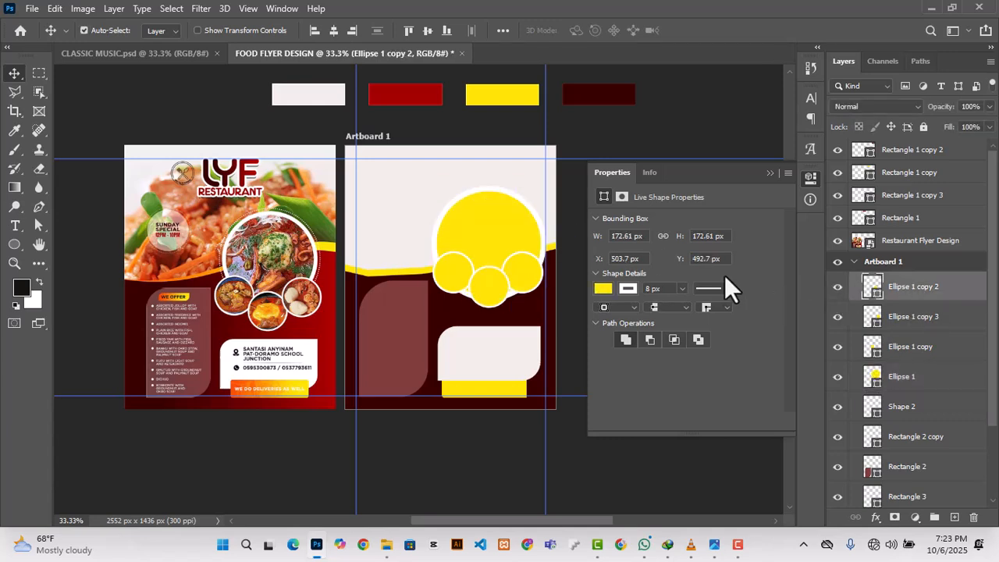
left_click(954, 519)
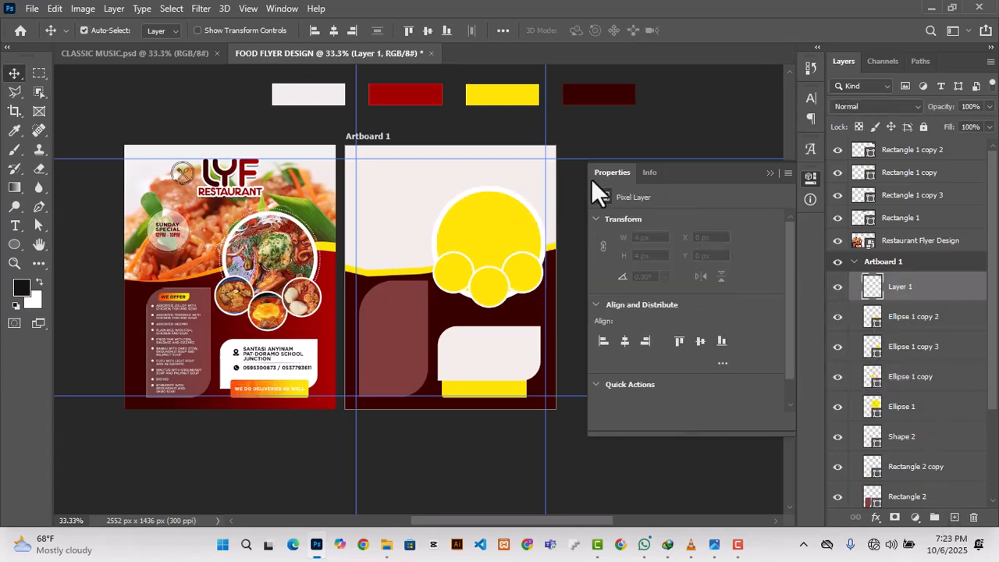
left_click(648, 137)
Step: Duplicate the large yellow circle above the artboard's other layers, name the copy DOTED CIRCLE, and toggle its visibility to check it
left_click(511, 215)
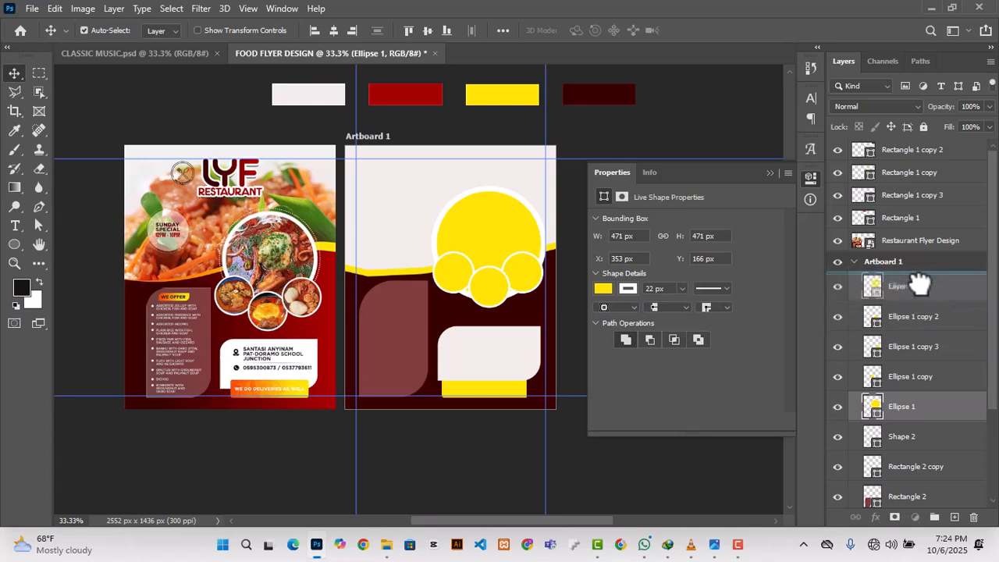
left_click_drag(911, 406, 913, 290)
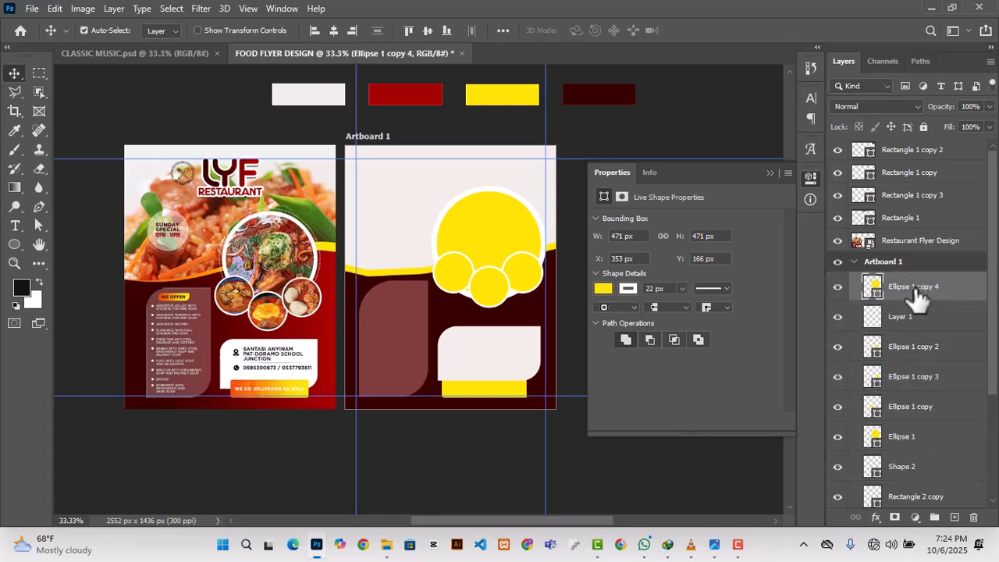
double_click(913, 286)
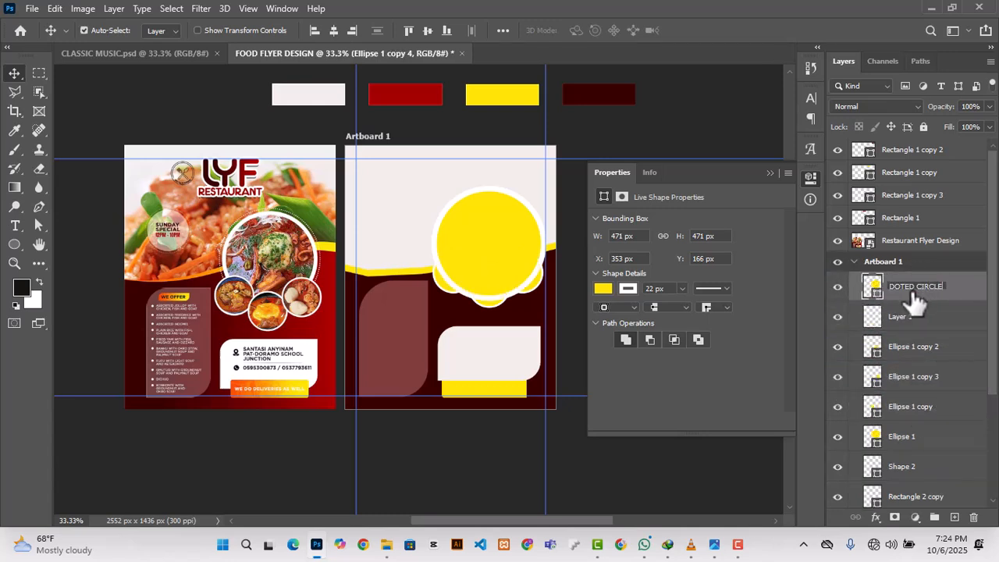
key("Return")
left_click(838, 287)
left_click(838, 287)
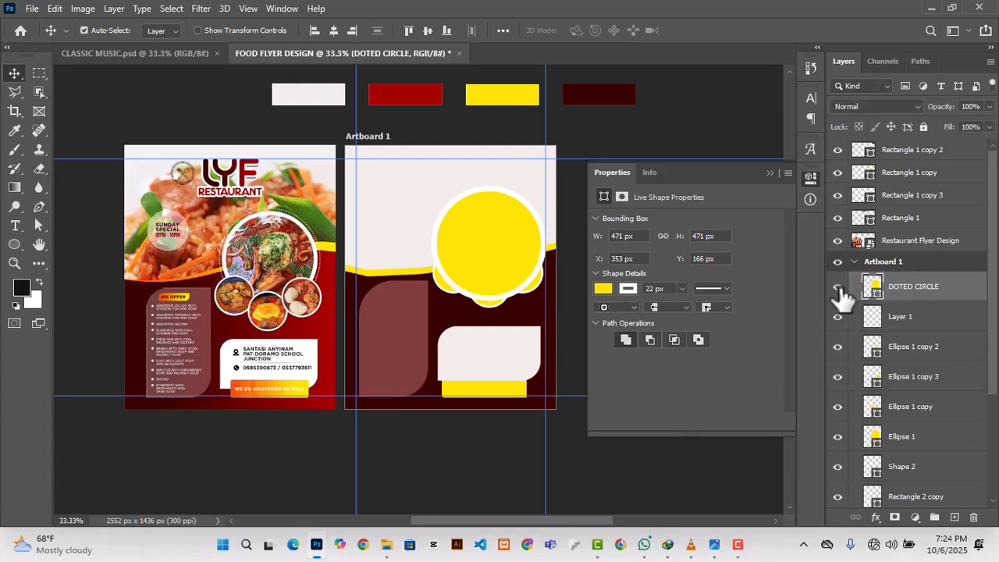
Step: Enlarge the DOTED CIRCLE shape to about 501 px across
scroll(859, 341, "down", 1)
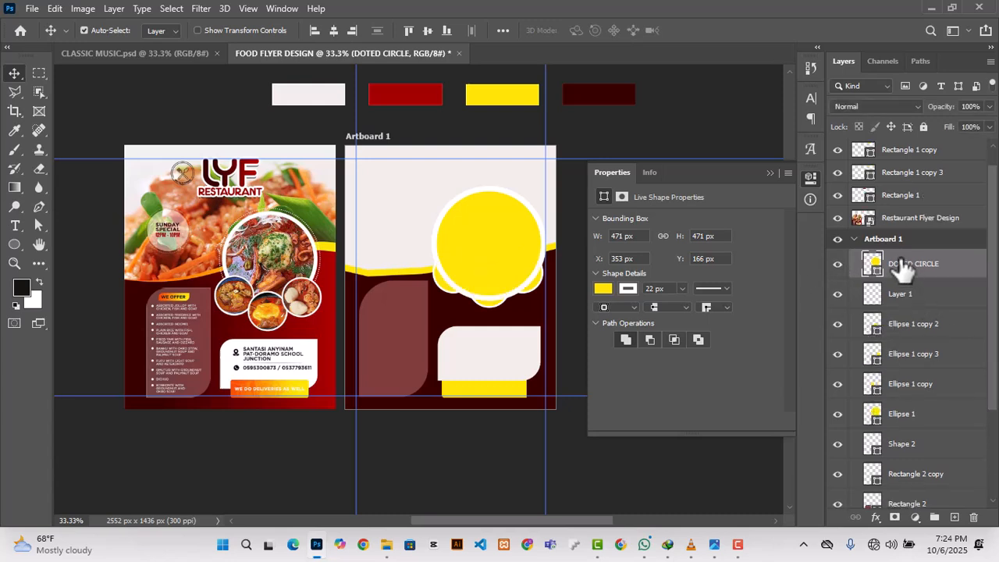
key("ctrl+t")
left_click_drag(431, 187, 424, 177)
left_click(724, 30)
Step: Remove the DOTED CIRCLE fill and give it a 10 px dotted white stroke
left_click(603, 288)
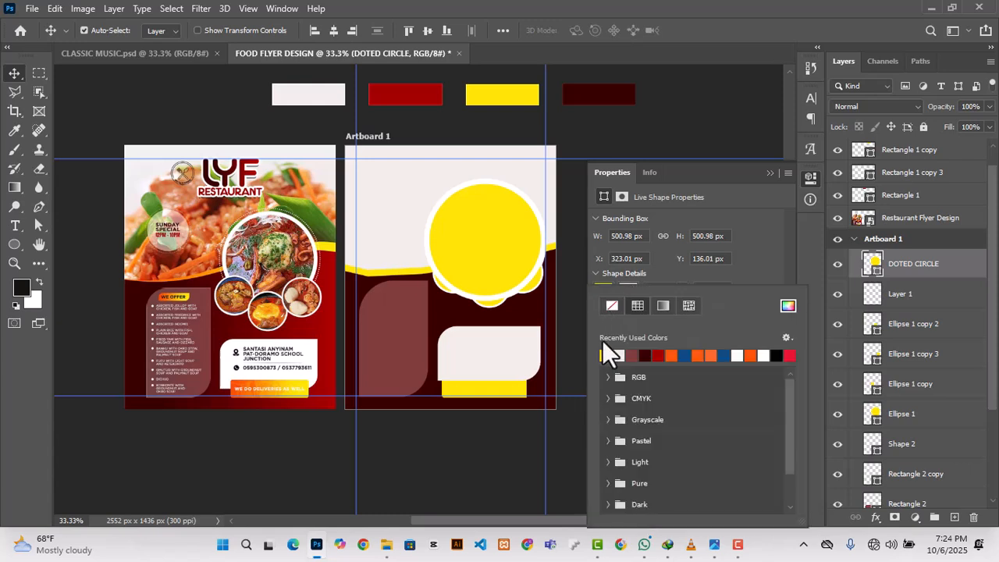
left_click(612, 305)
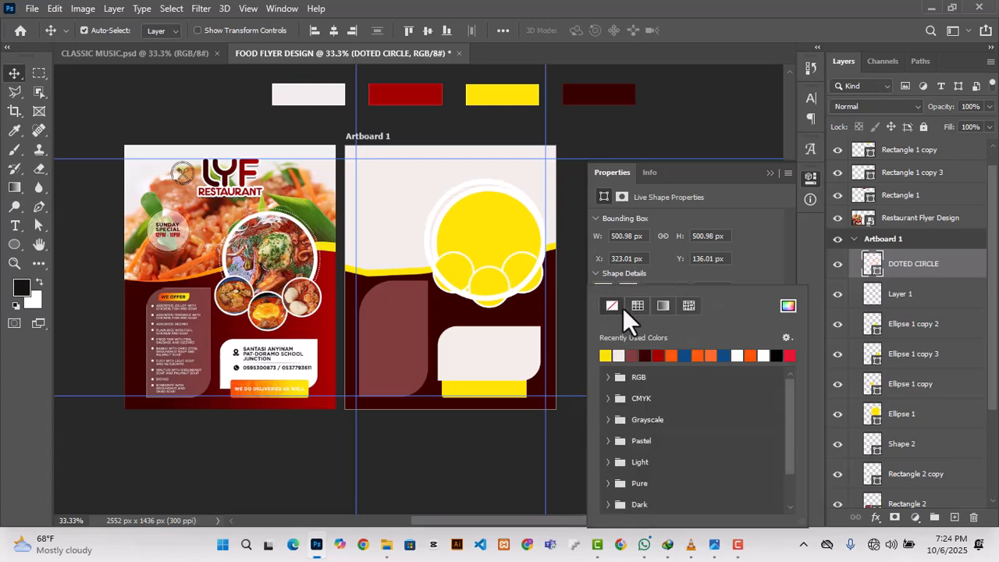
left_click(771, 255)
left_click(713, 289)
left_click(696, 380)
left_click(669, 289)
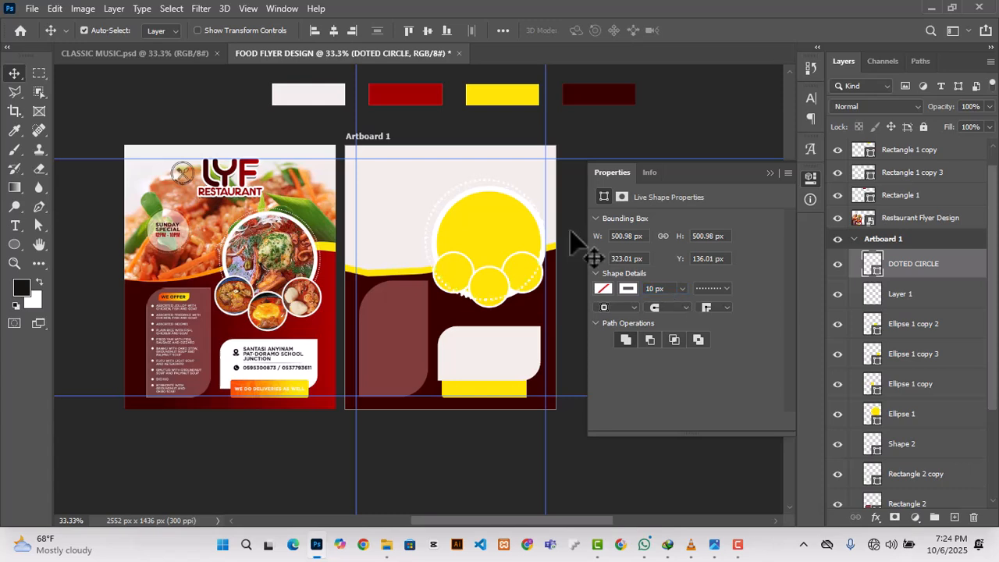
Step: Centre the dotted ring around the large yellow circle and move its layer directly beneath that circle's layer
left_click(769, 173)
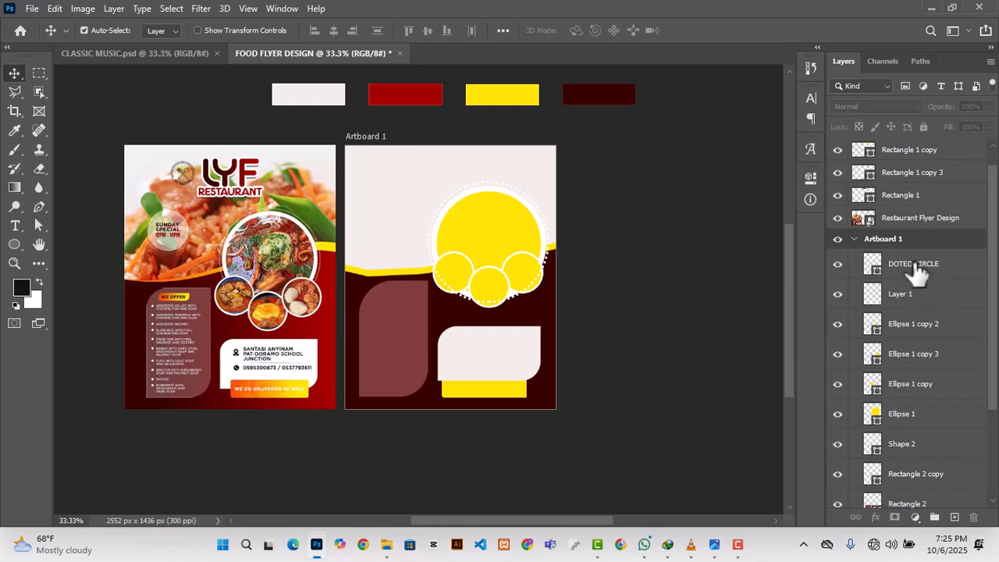
left_click_drag(897, 264, 888, 418)
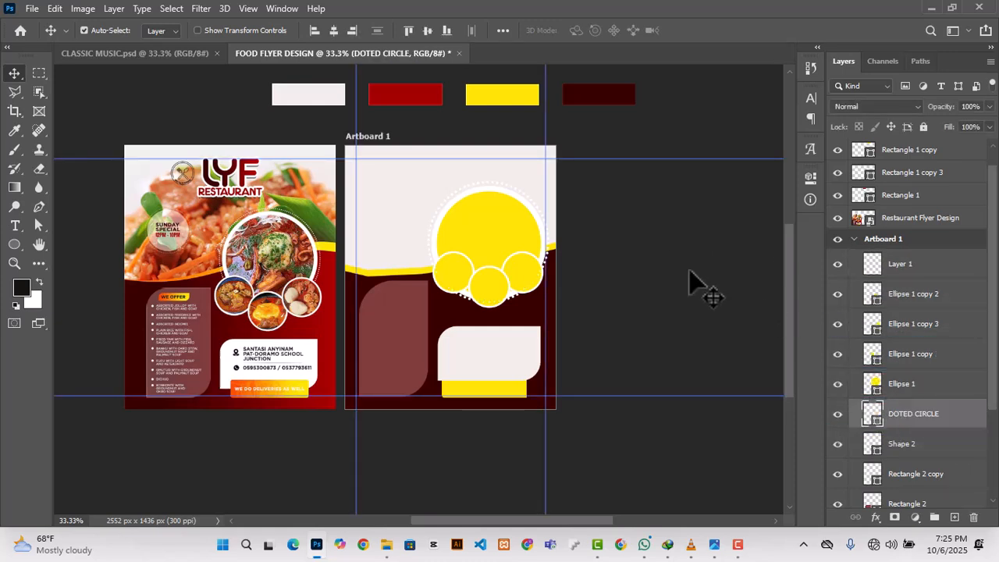
Step: Shift the lower-left small circle slightly down and the middle small circle slightly left
left_click(474, 290)
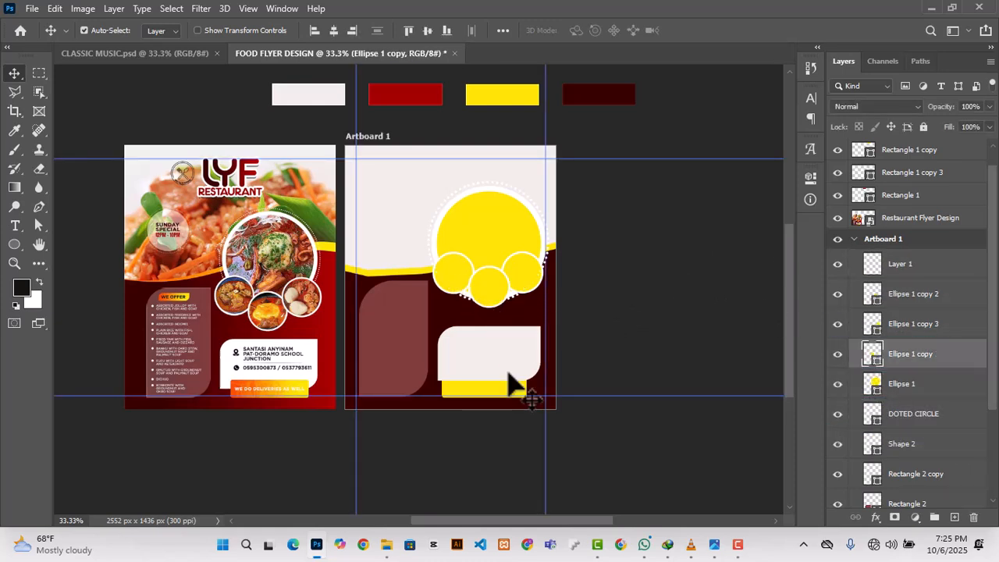
left_click(473, 232)
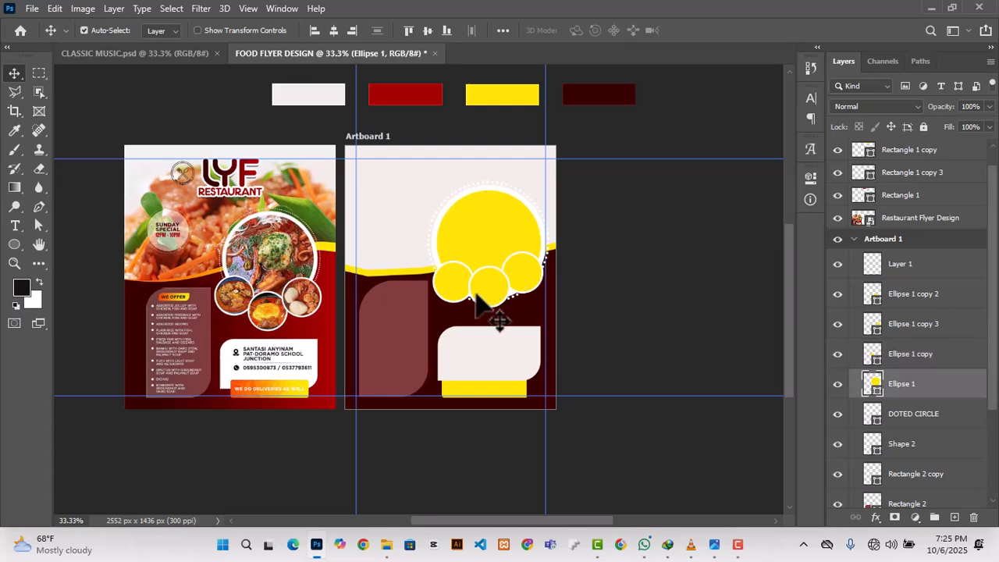
left_click(486, 325)
left_click(501, 319)
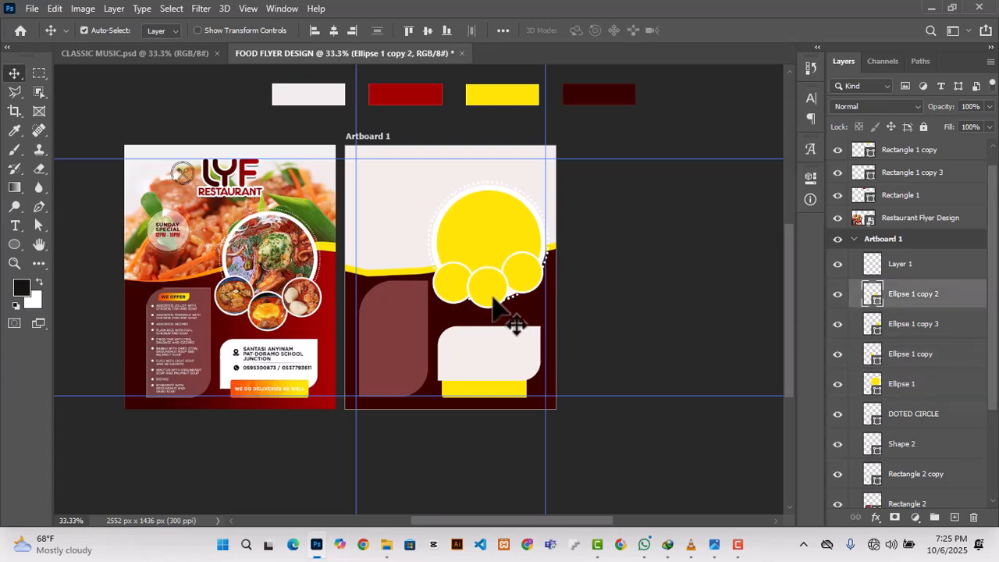
Step: Nudge the middle and right small yellow circles slightly down along the large circle's lower edge
left_click(486, 299)
left_click(525, 275)
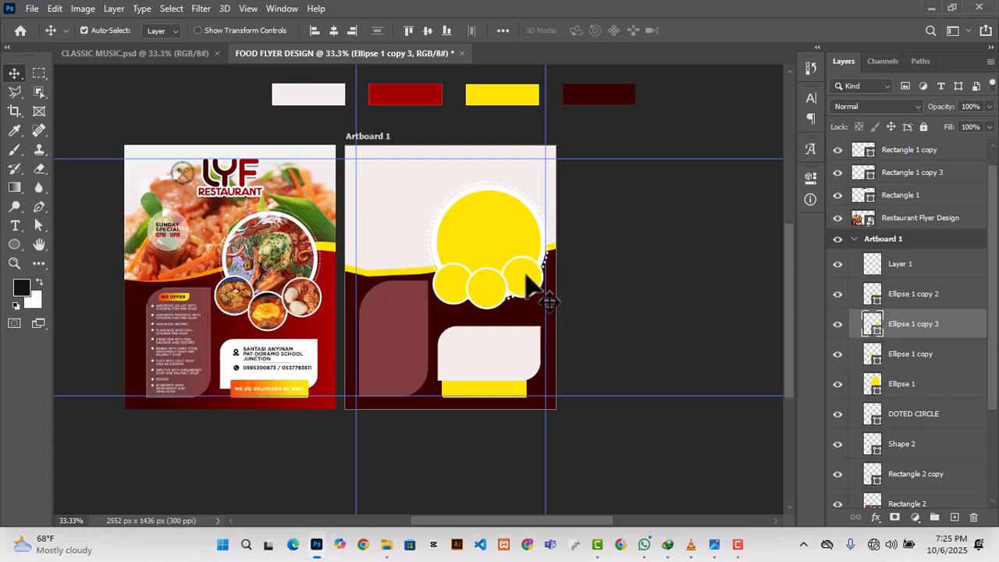
left_click(597, 287)
scroll(602, 286, "down", 1)
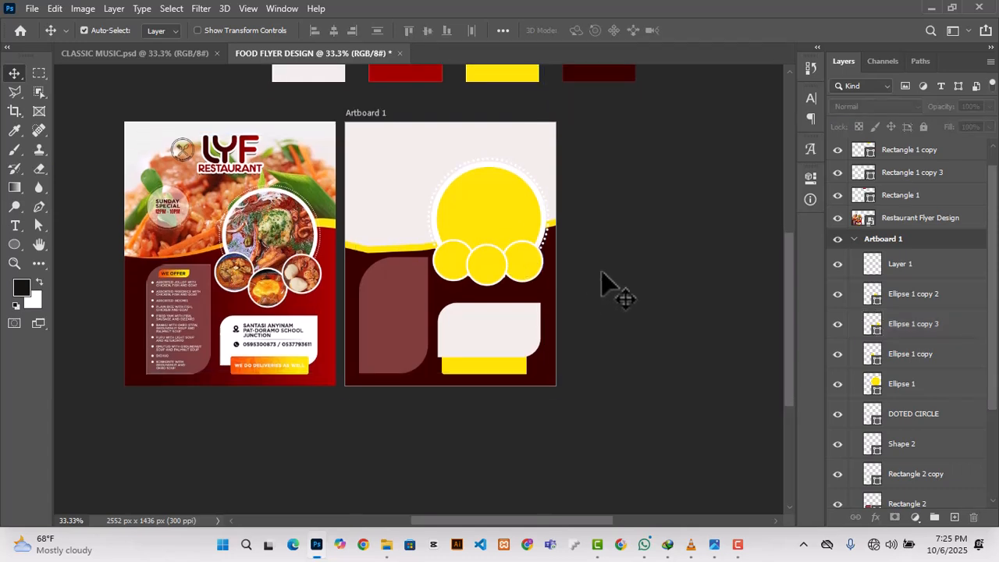
Step: Set the dotted ring's stroke width to 7 px
left_click(537, 225)
left_click(810, 180)
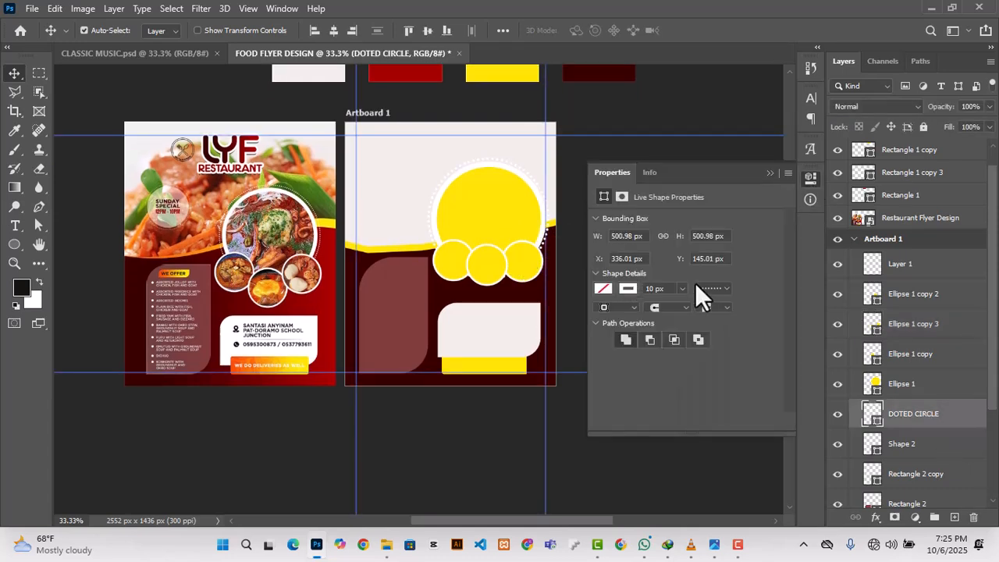
type("7")
key("Return")
left_click(618, 111)
scroll(609, 125, "down", 1)
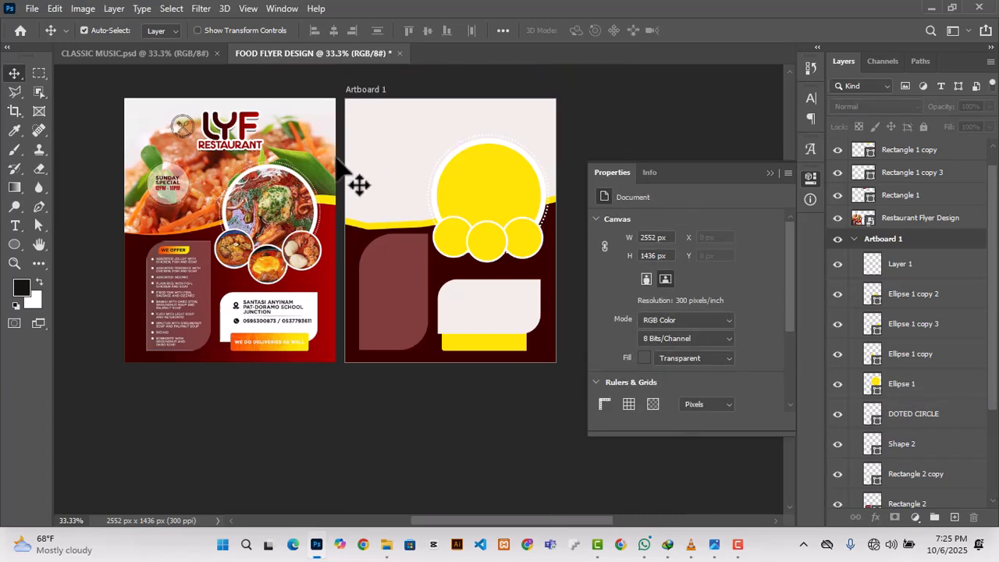
left_click(771, 173)
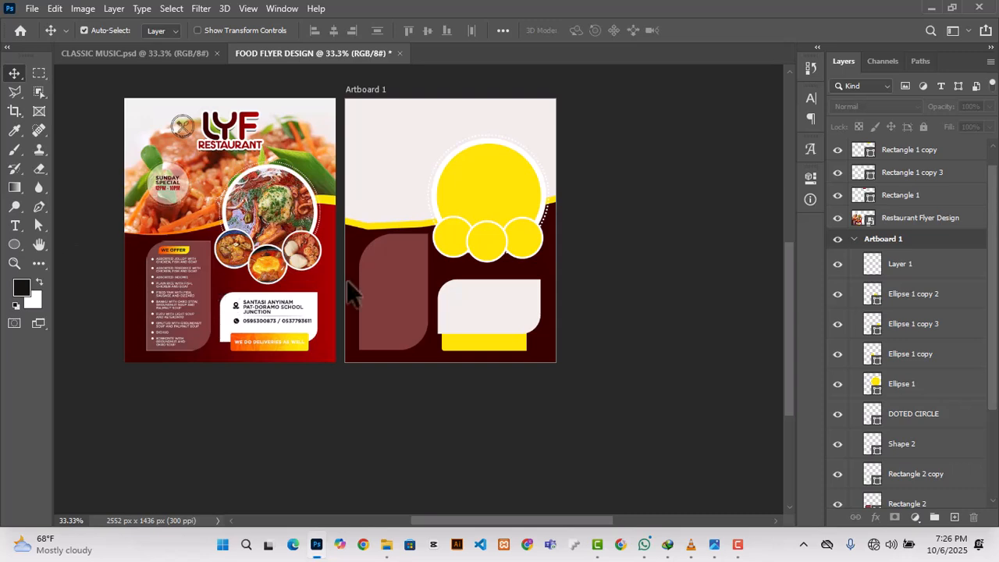
Step: Draw a rectangle about 205 × 51 px near the top of the muted maroon panel and fill it yellow
right_click(18, 241)
left_click(78, 248)
left_click_drag(373, 249, 424, 261)
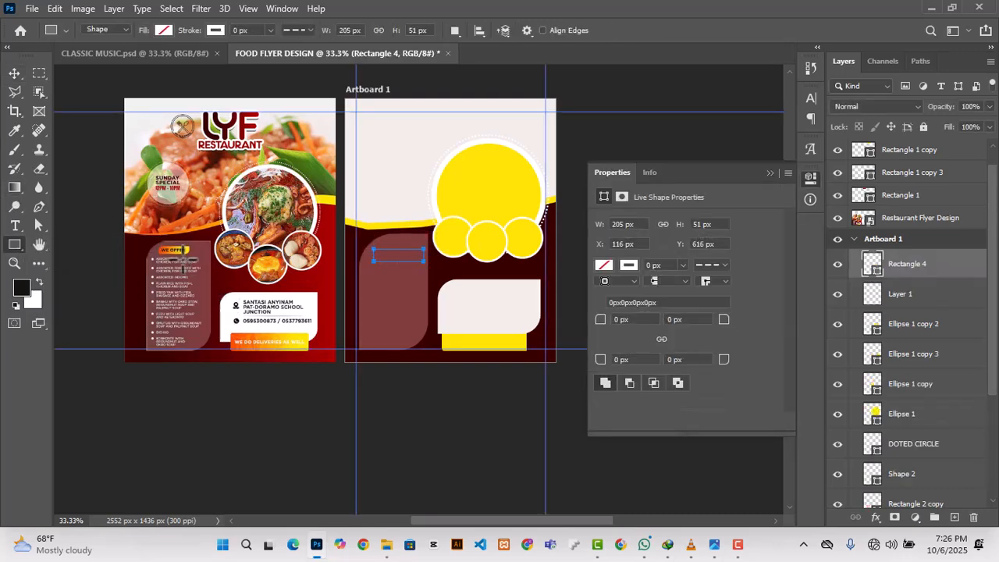
left_click(603, 266)
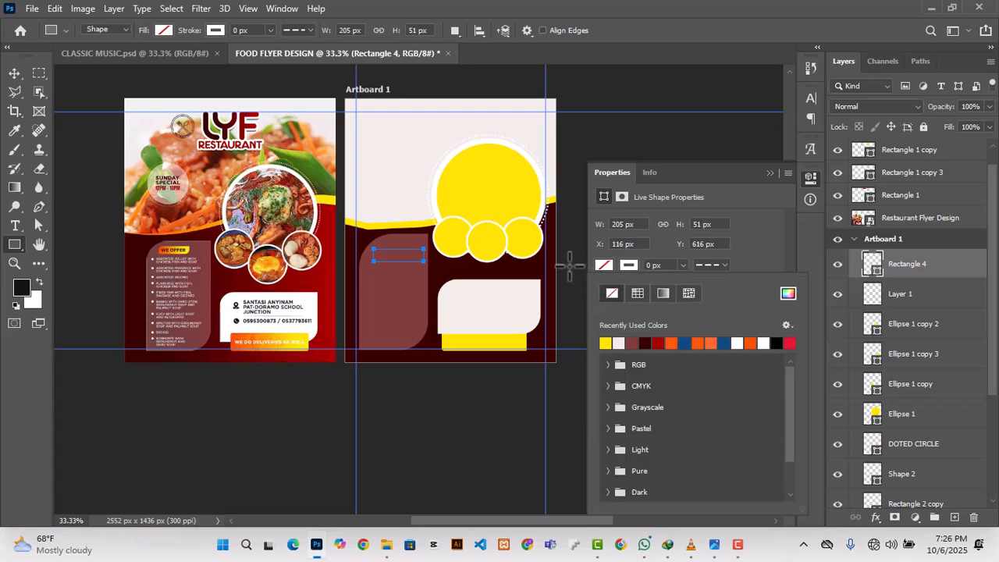
left_click(605, 344)
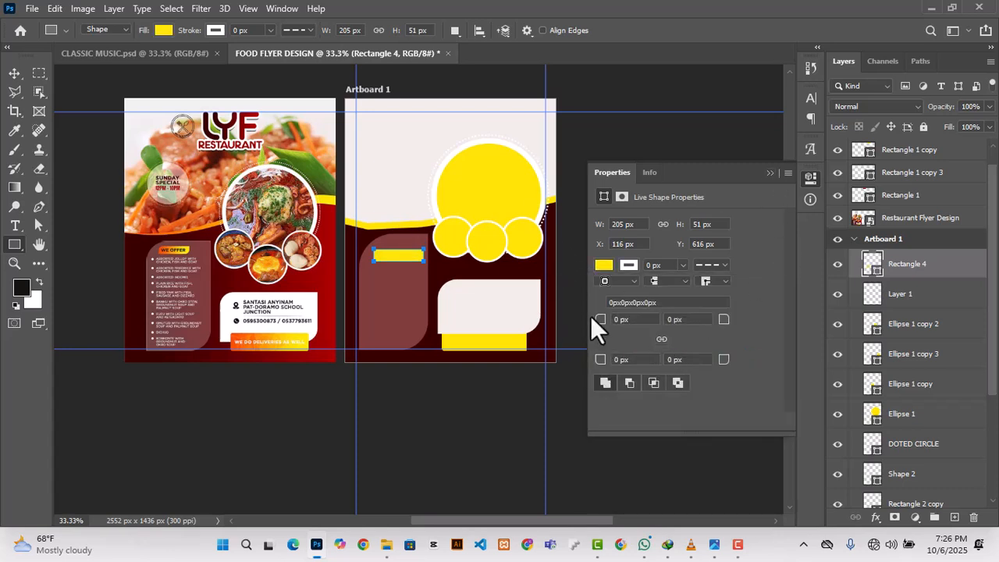
Step: Round the small yellow label's upper-left and lower-right corners and shift it slightly left on the panel
left_click(617, 319)
left_click_drag(596, 320, 606, 319)
left_click_drag(724, 360, 749, 360)
left_click(601, 129)
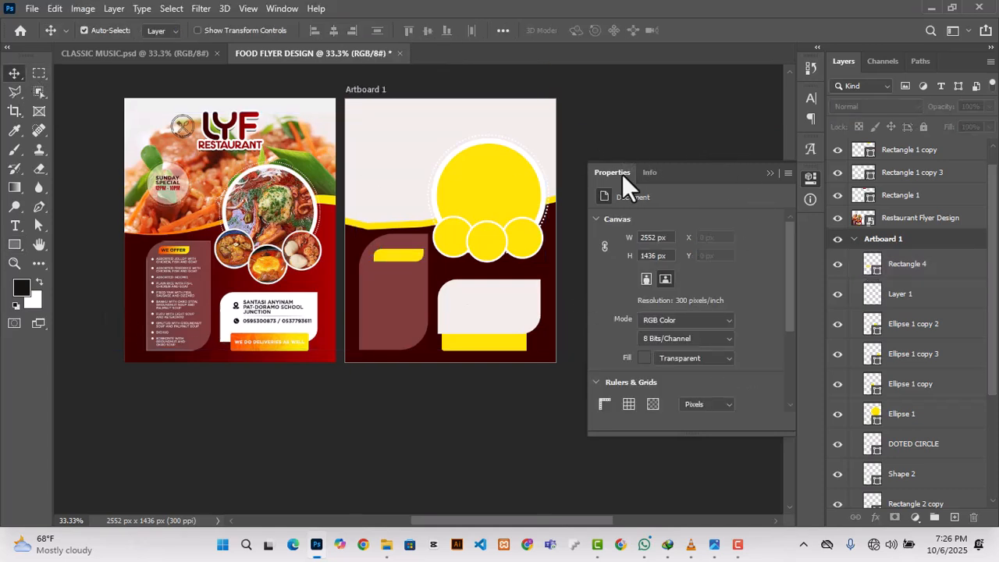
left_click(768, 175)
left_click(397, 266)
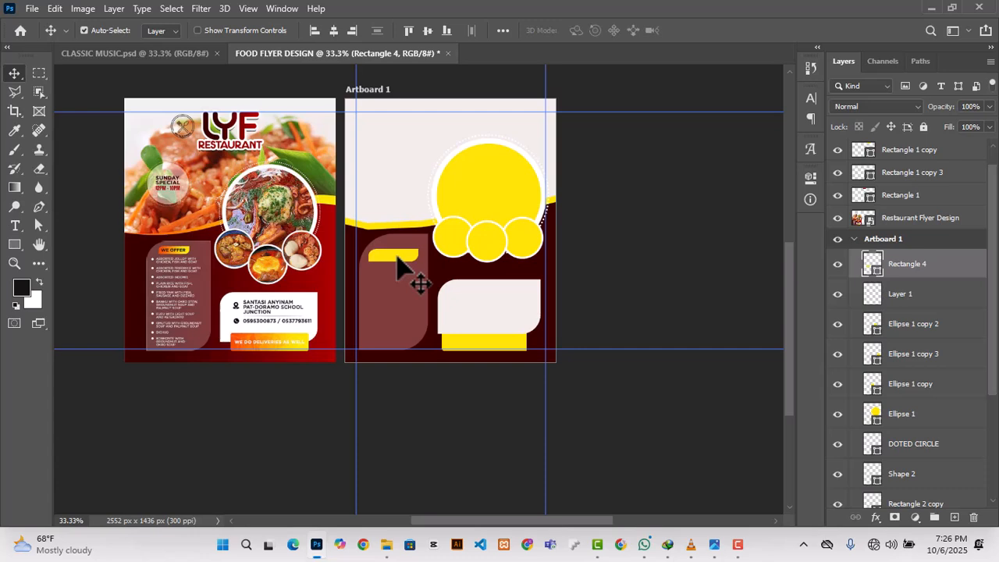
left_click(636, 248)
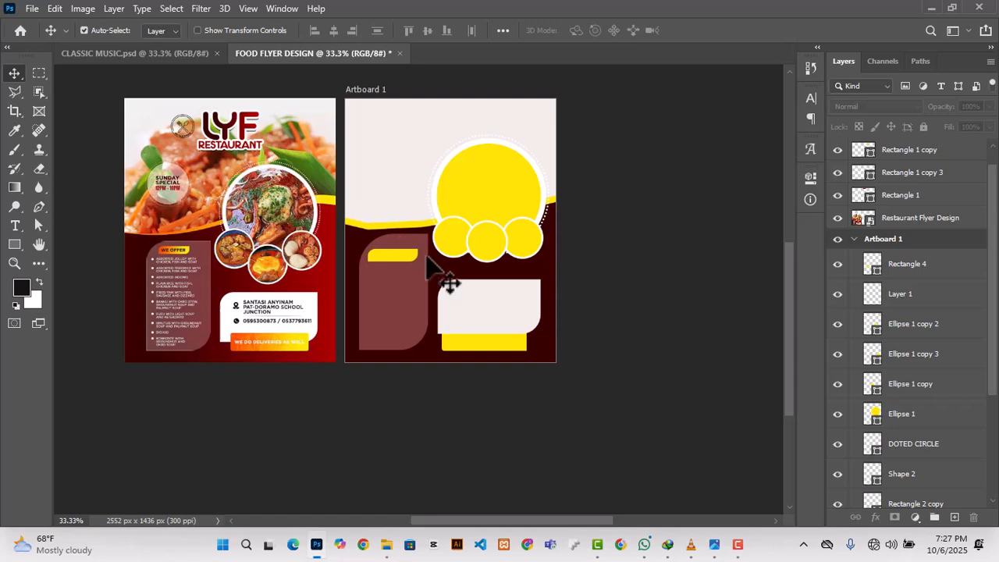
Step: Draw a circle about 192 px across in the light area left of the large circle and fill it muted maroon
left_click_drag(13, 239, 68, 269)
left_click_drag(363, 165, 412, 209)
left_click(603, 289)
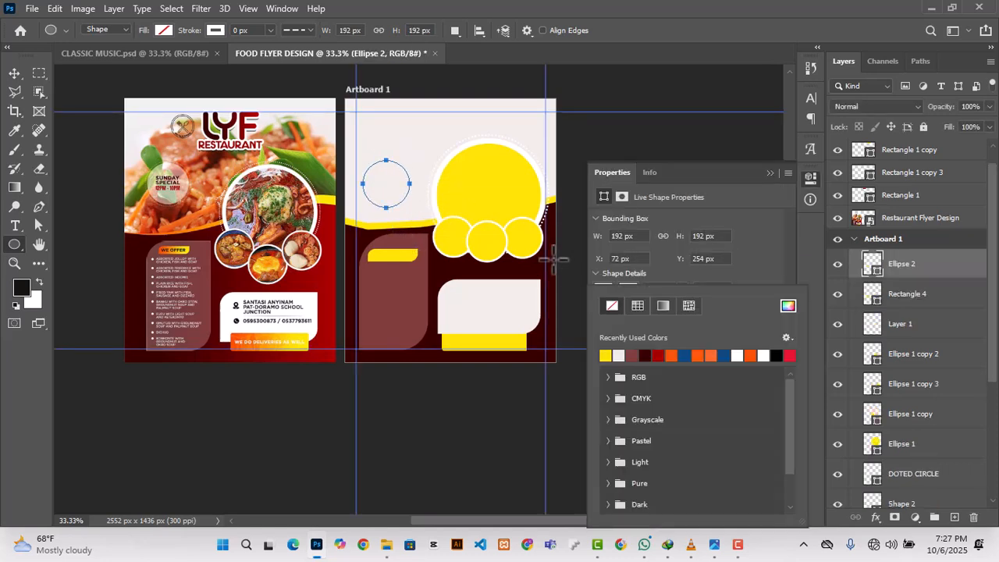
left_click(455, 166)
key("Escape")
left_click(604, 292)
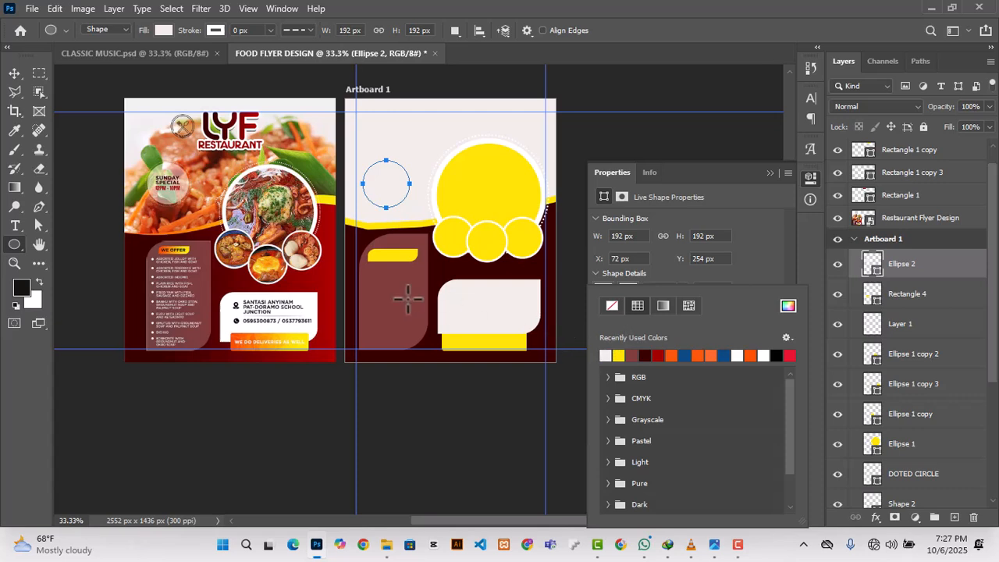
left_click(637, 355)
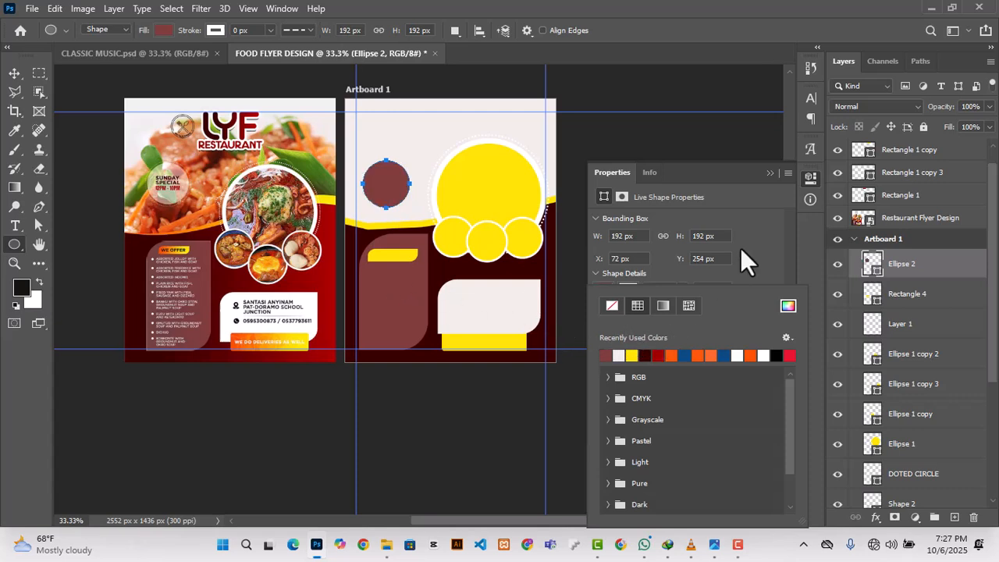
left_click(16, 73)
left_click(768, 174)
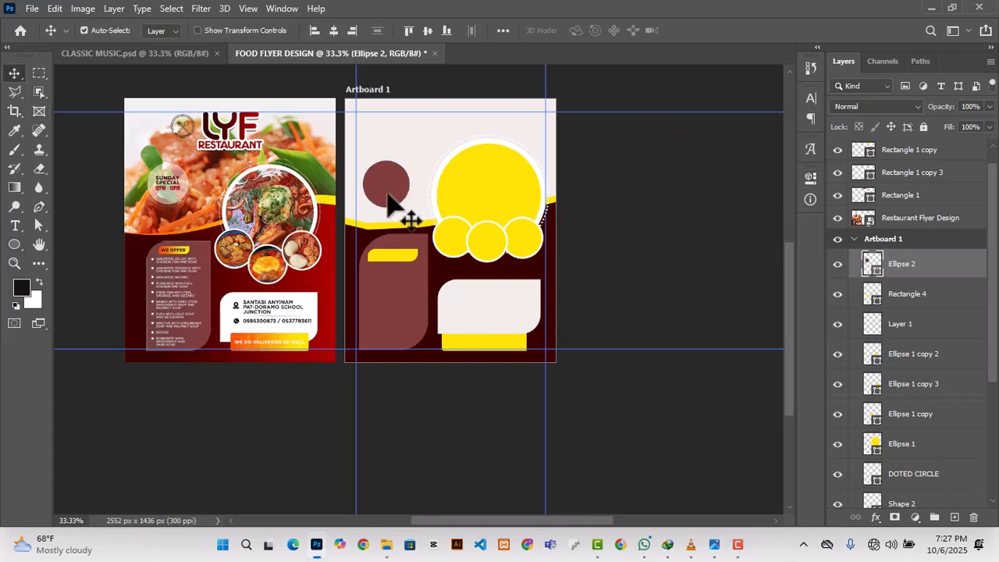
Step: Duplicate the maroon circle, enlarge the copy to about 252 px and reposition it around the original
left_click_drag(912, 274, 953, 516)
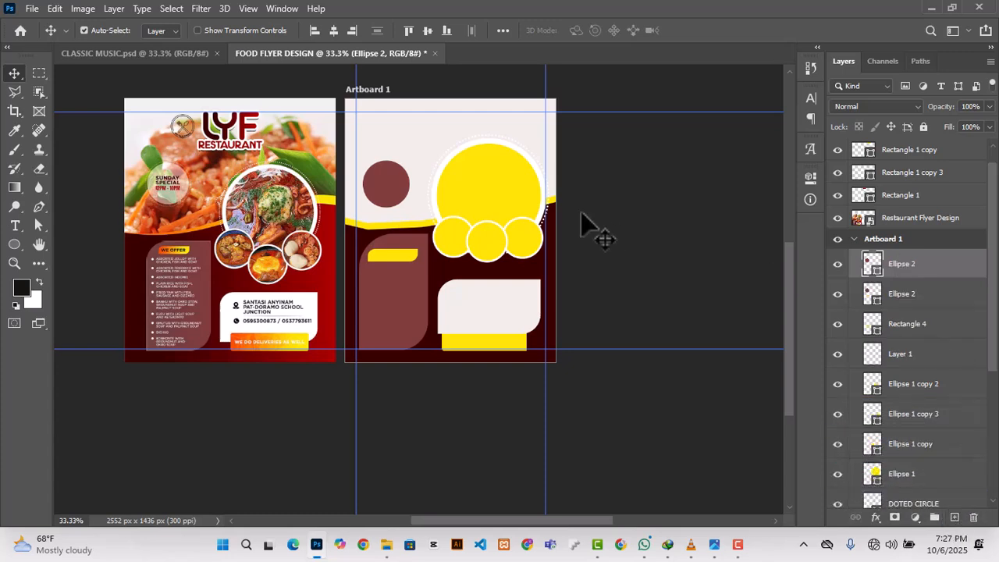
key("ctrl+t")
left_click_drag(413, 156, 422, 148)
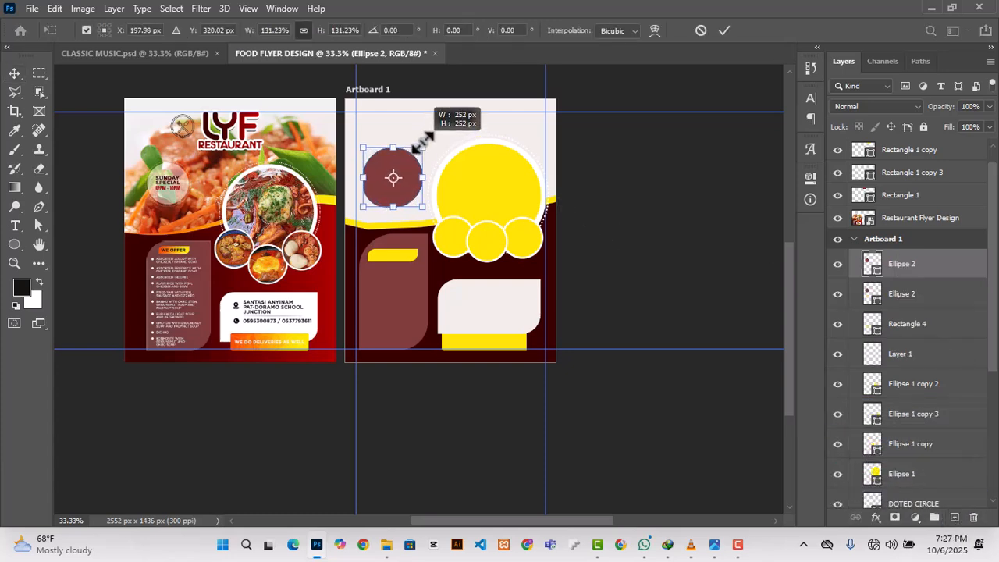
left_click(724, 30)
left_click_drag(424, 200, 402, 195)
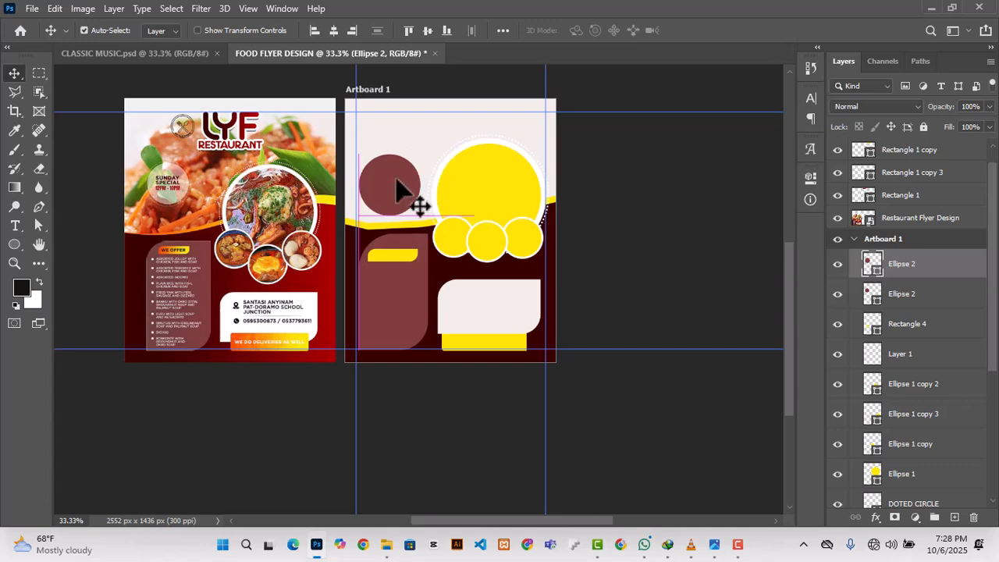
Step: Remove the enlarged copy's fill and give it a 7 px dashed white stroke
left_click(810, 178)
left_click(606, 291)
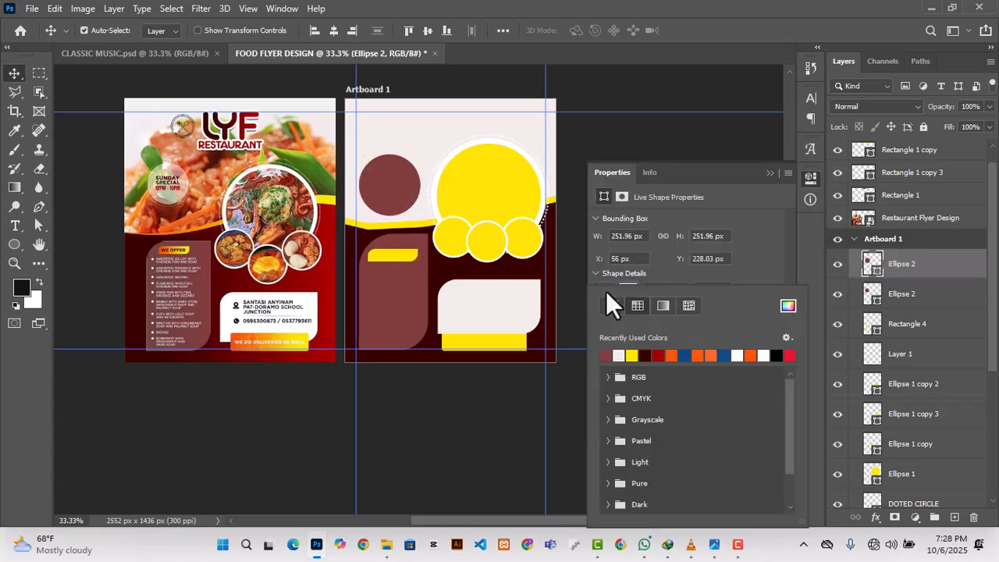
left_click(611, 305)
left_click(664, 268)
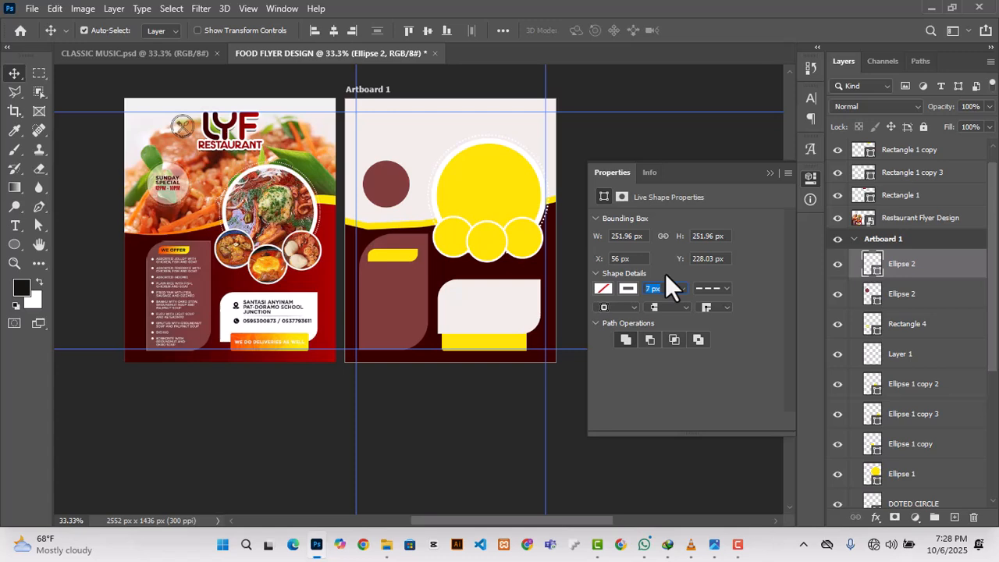
left_click(770, 172)
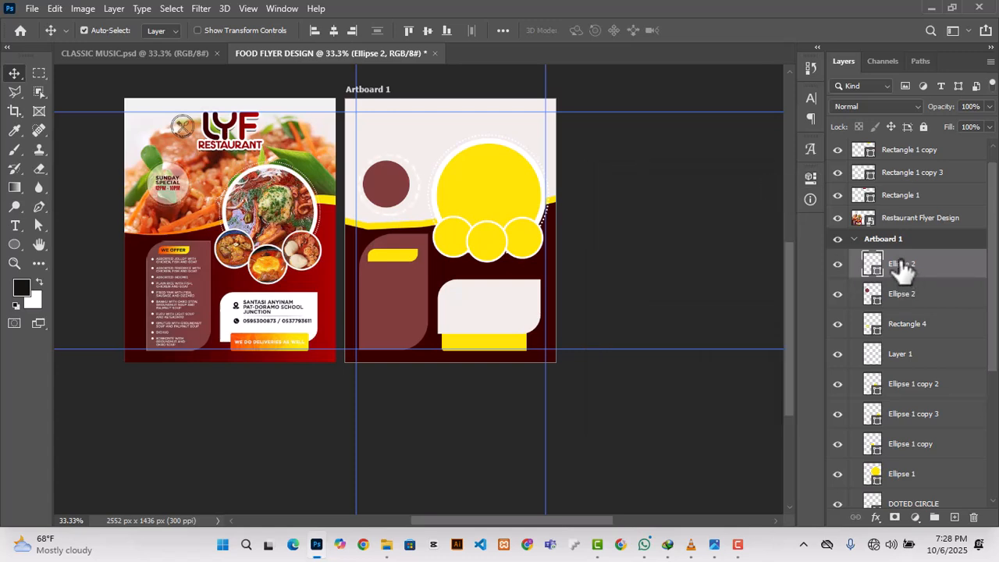
Step: Centre the maroon circle inside the dashed ring and scale both together to about 71%
left_click(402, 195)
left_click(901, 267, "shift")
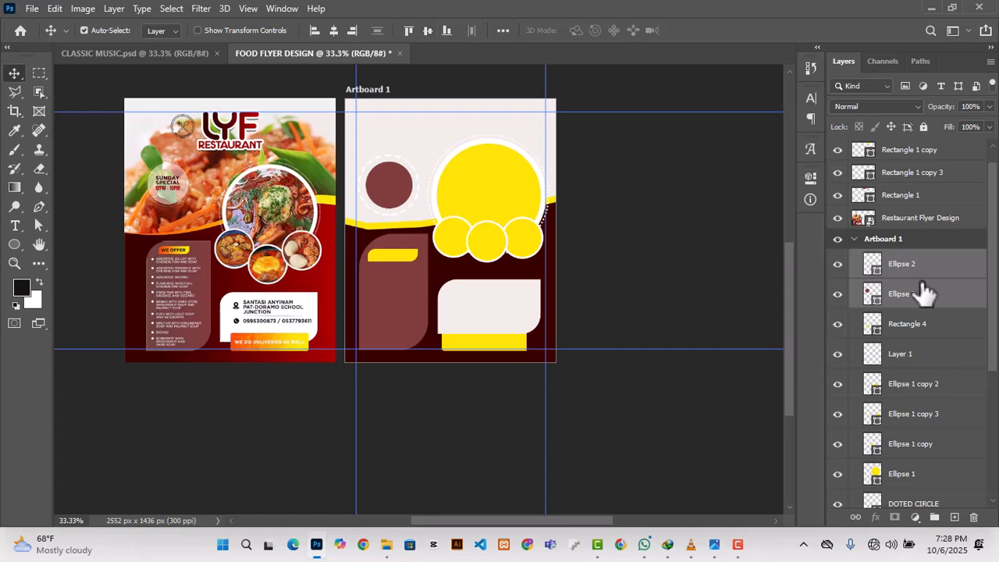
key("ctrl+t")
left_click_drag(421, 218, 409, 198)
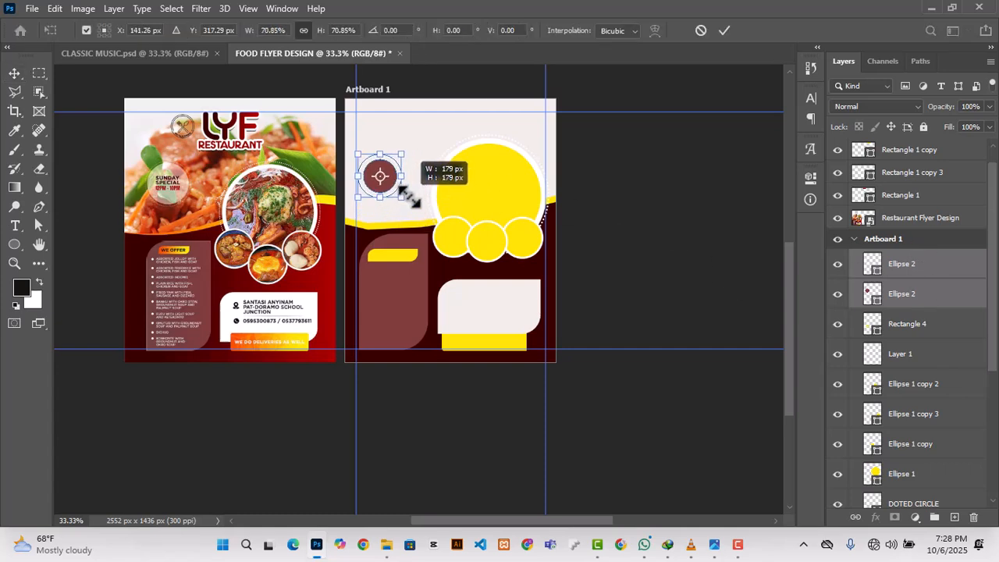
left_click(723, 30)
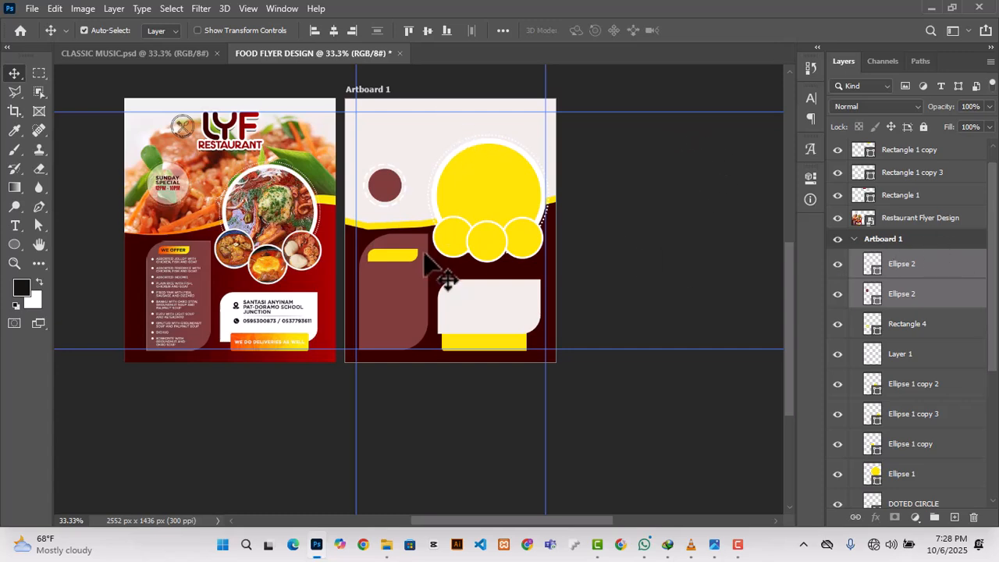
Step: Slightly enlarge the maroon circle with its dashed ring and reposition the pair left of the large yellow circle
key("ctrl+t")
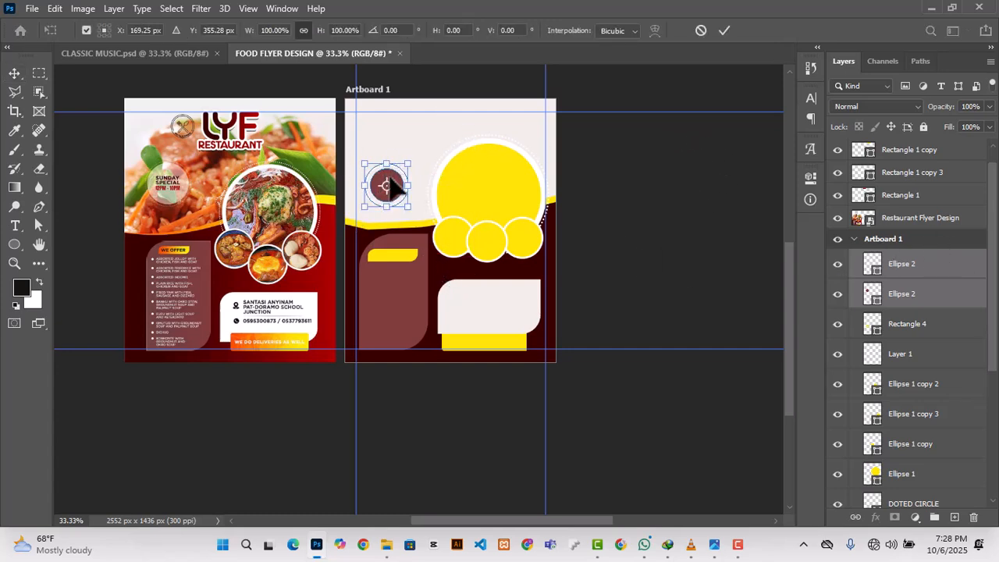
left_click(724, 30)
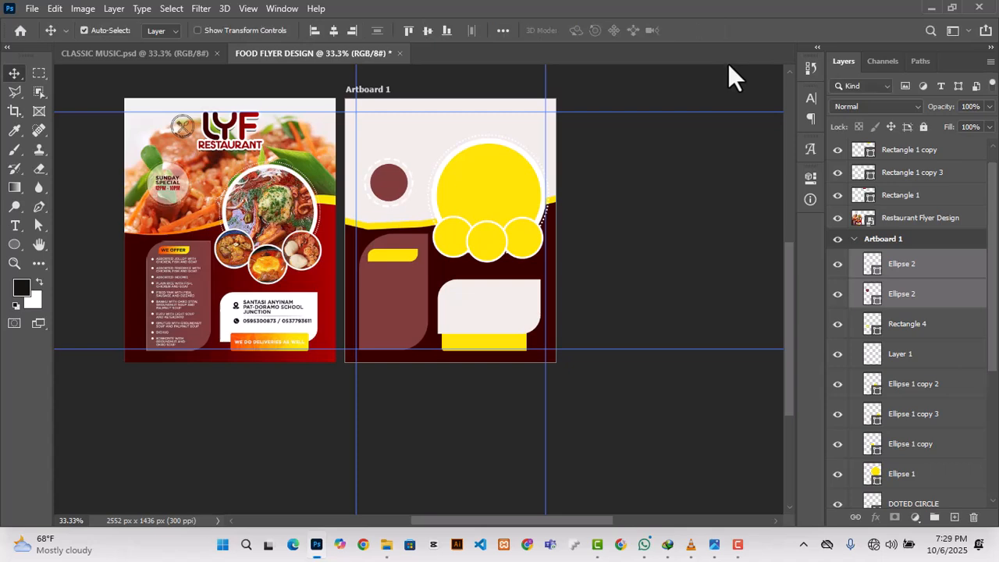
left_click(669, 230)
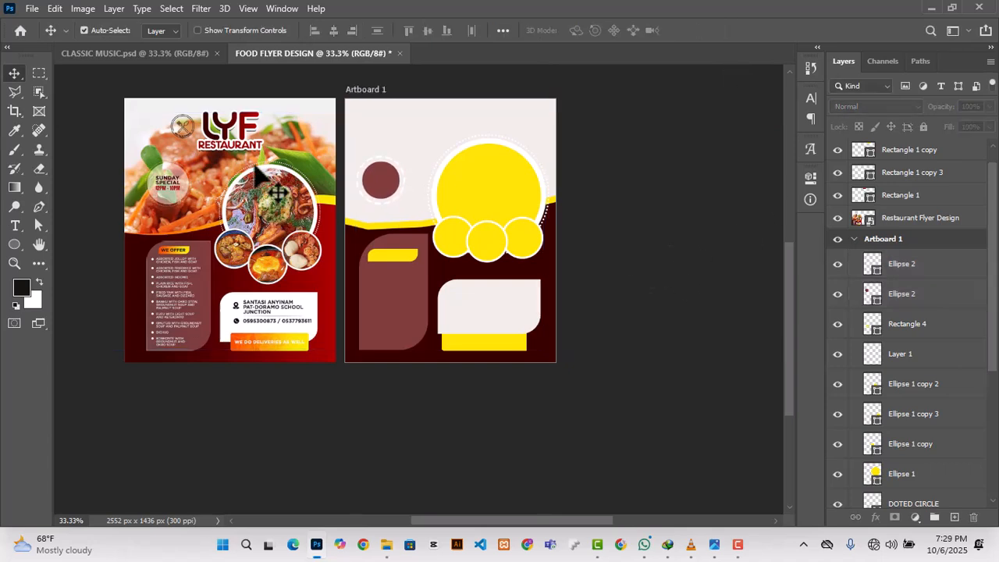
Step: Draw a rectangle about 871 × 503 px across the artboard's upper area on a layer directly above Shape 1 copy
scroll(660, 299, "up", 3)
scroll(624, 265, "down", 2)
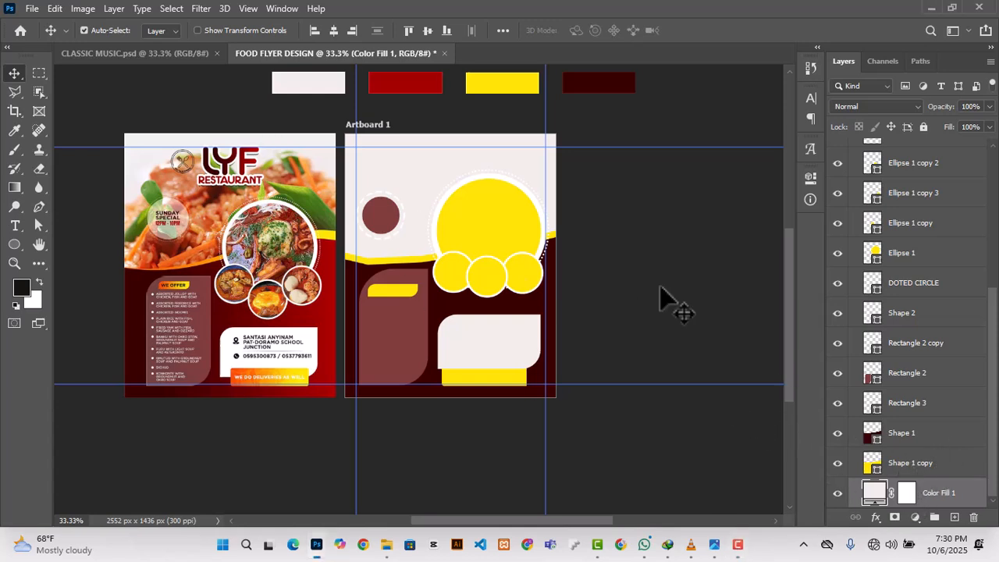
left_click(910, 463)
left_click(14, 245)
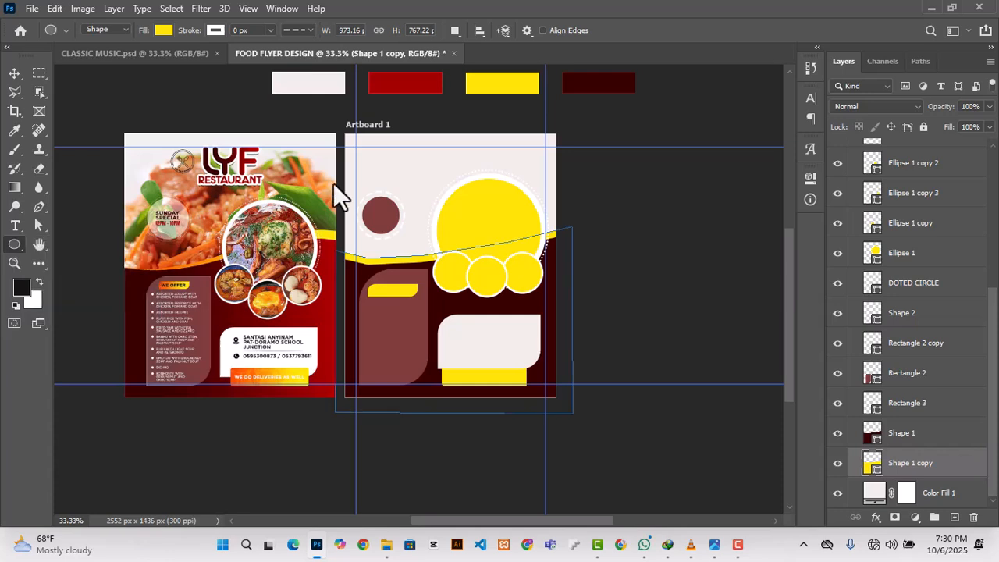
left_click(342, 139)
key("Escape")
left_click(953, 517)
left_click_drag(346, 135, 557, 250)
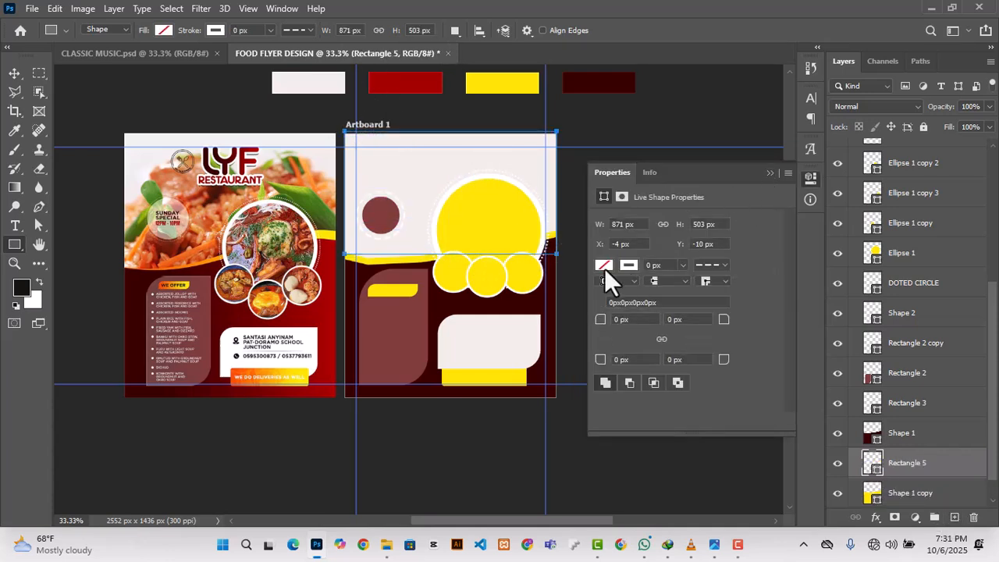
Step: Fill the large upper rectangle with the light off-white colour
left_click(604, 265)
left_click(614, 341)
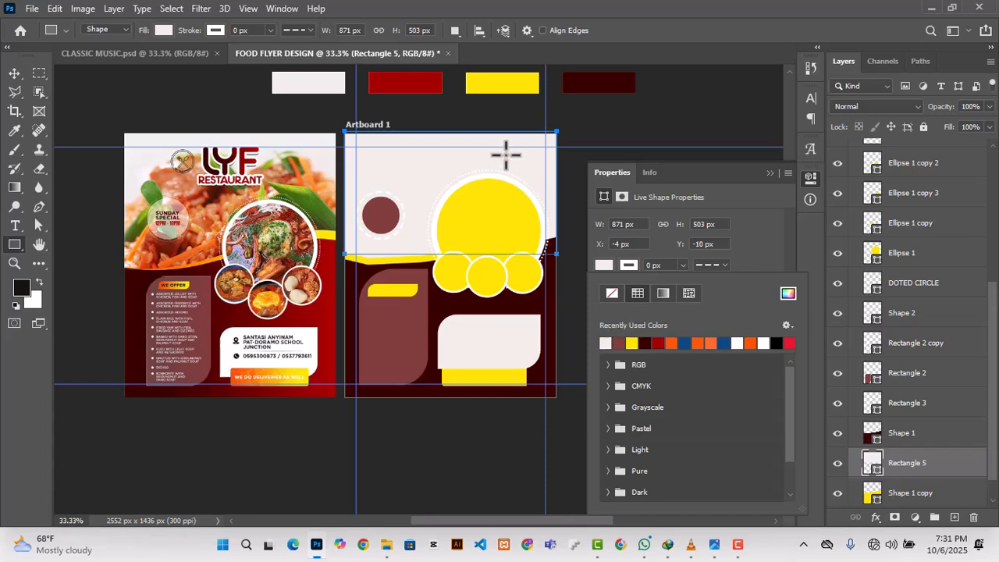
left_click(771, 174)
left_click(14, 74)
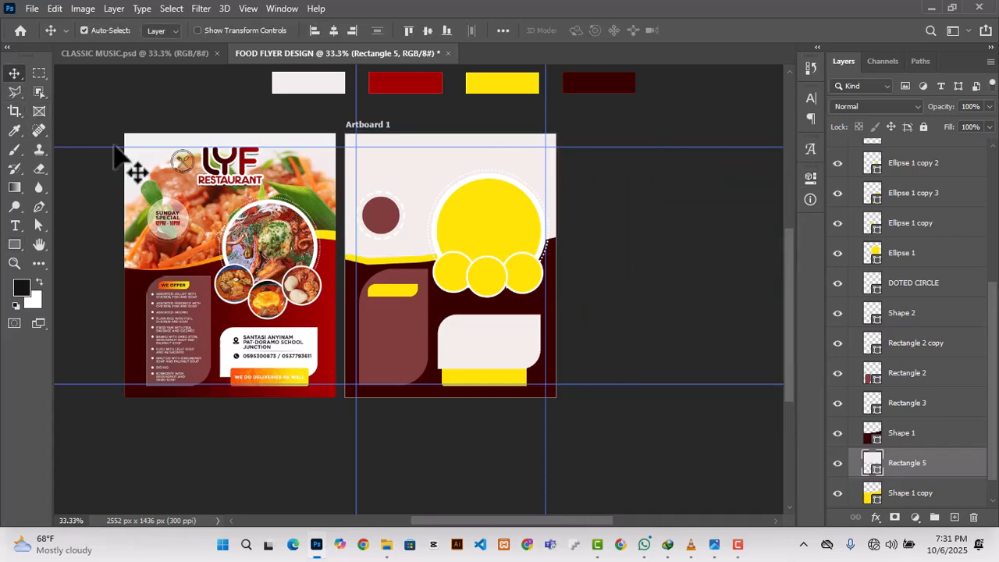
Step: Place the SWEET STEW photo across the upper part of the artboard, slightly enlarged to cover its full width
mouse_move(386, 544)
left_click(530, 474)
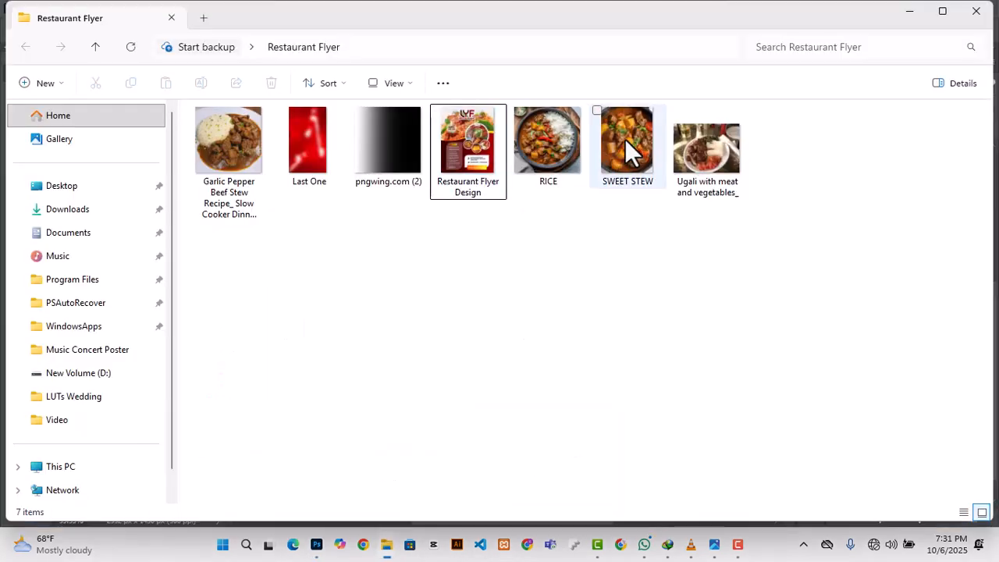
left_click_drag(630, 156, 426, 154)
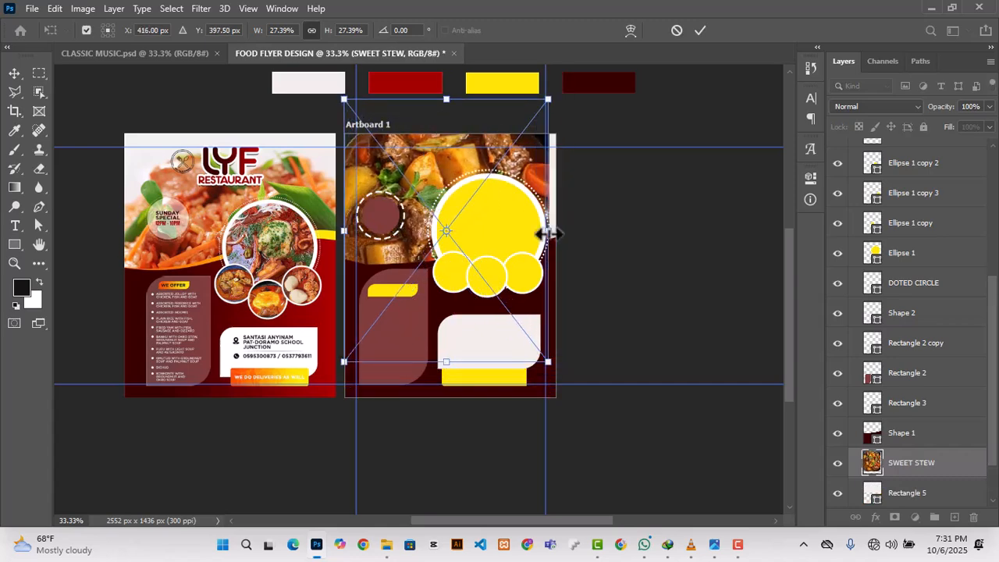
left_click_drag(547, 232, 555, 231)
left_click_drag(434, 168, 434, 165)
left_click(700, 30)
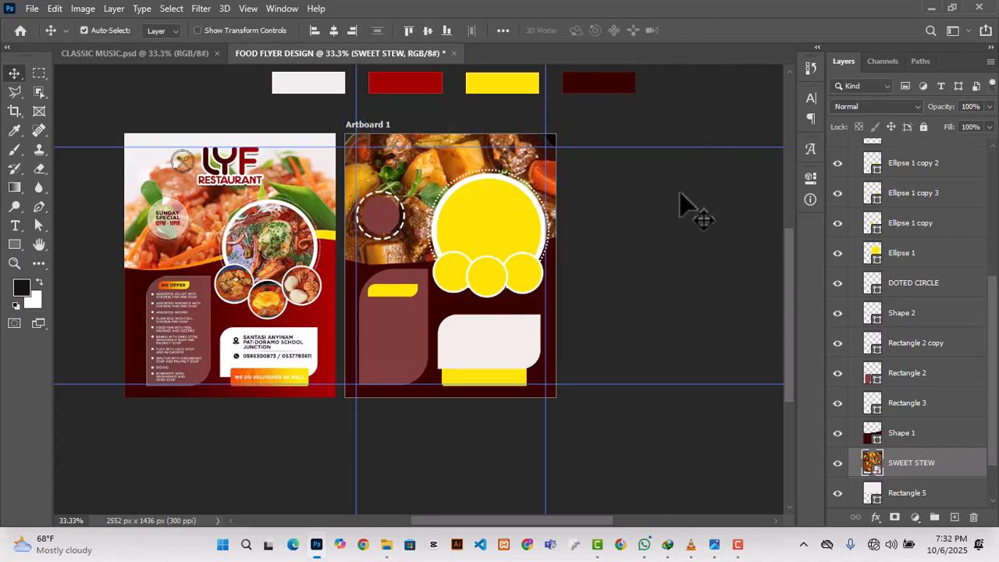
Step: Place the RICE photo over the large yellow circle and clip it to that circle
left_click(508, 241)
left_click(382, 554)
left_click(546, 500)
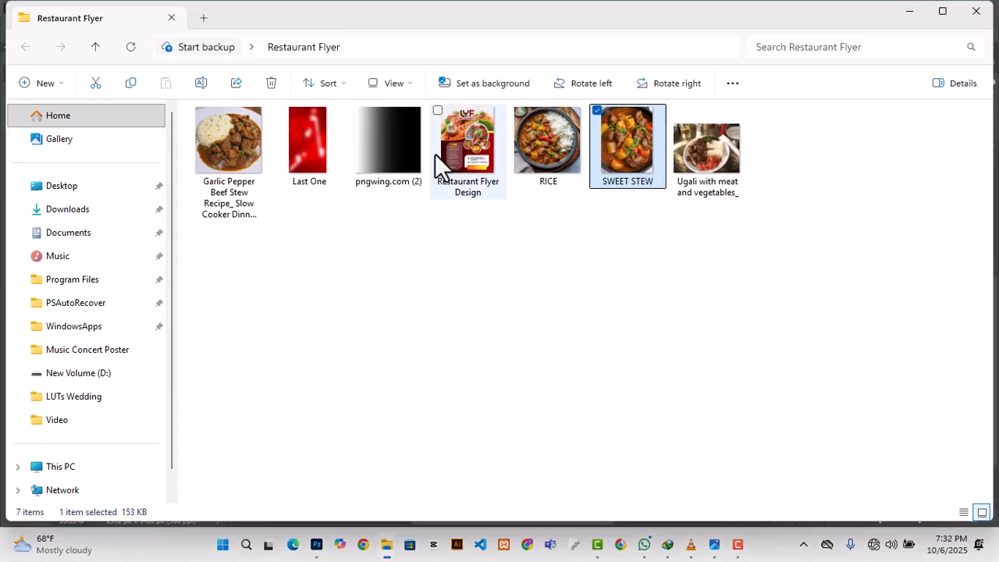
left_click(544, 148)
left_click_drag(544, 148, 512, 201)
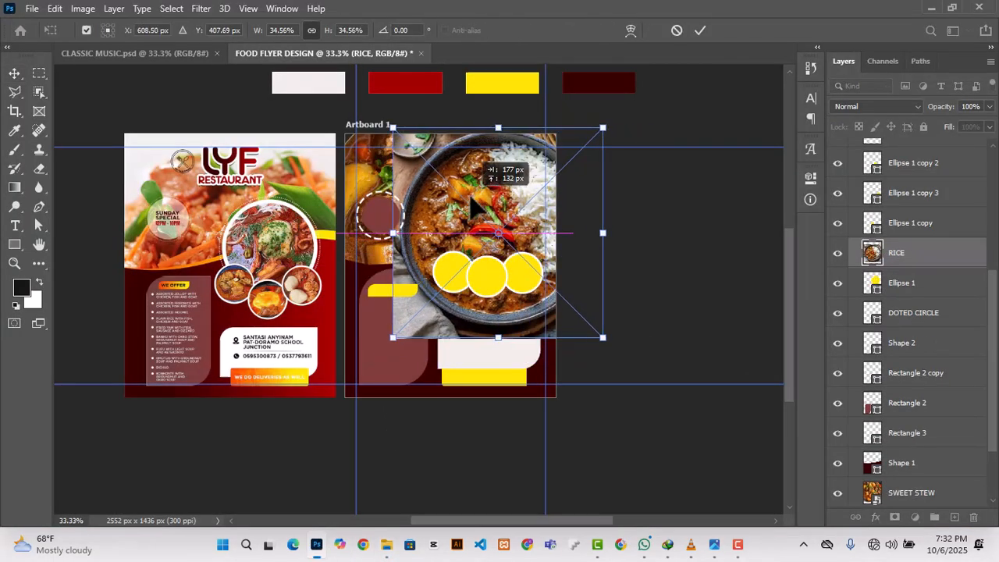
key("Return")
right_click(913, 257)
left_click(745, 328)
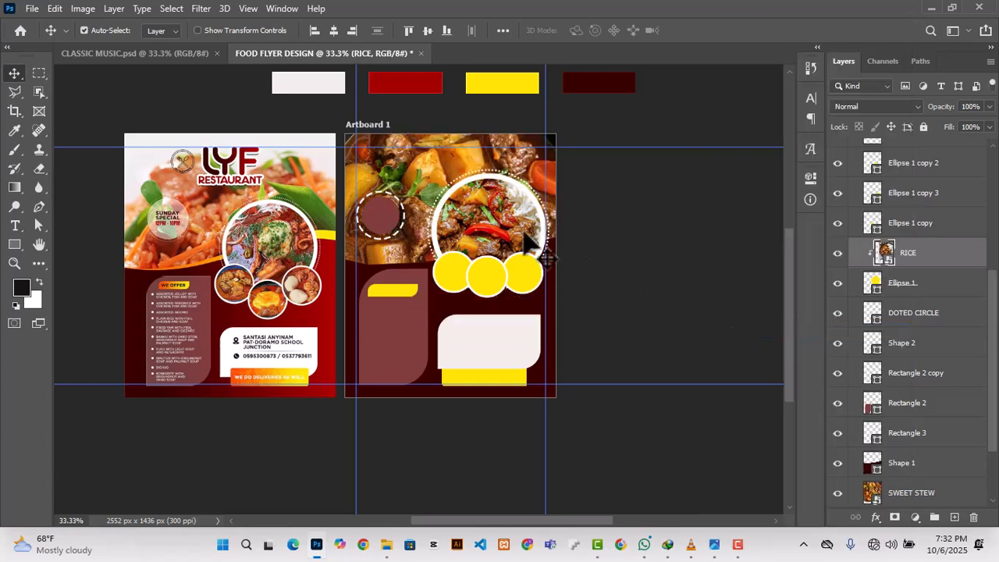
Step: Place the Ugali with meat and vegetables photo above the left small yellow circle and clip it to that circle
left_click(452, 281)
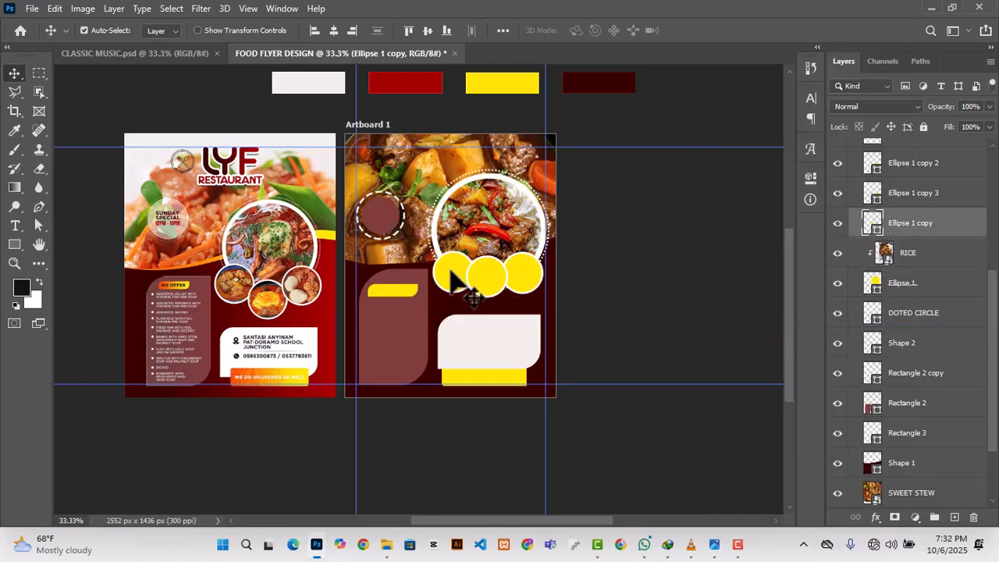
left_click(386, 544)
left_click(533, 470)
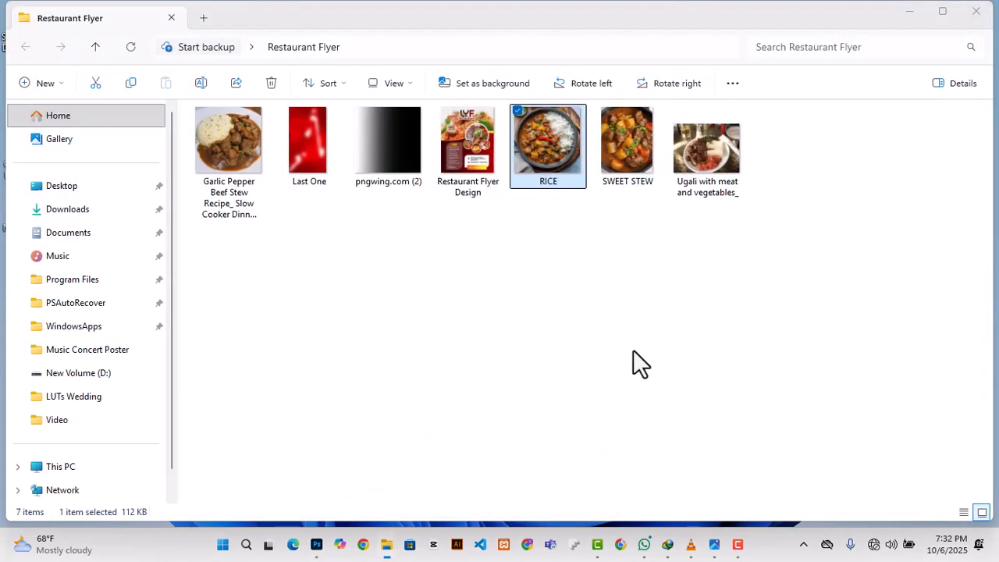
left_click_drag(690, 152, 506, 291)
key("Return")
right_click(917, 224)
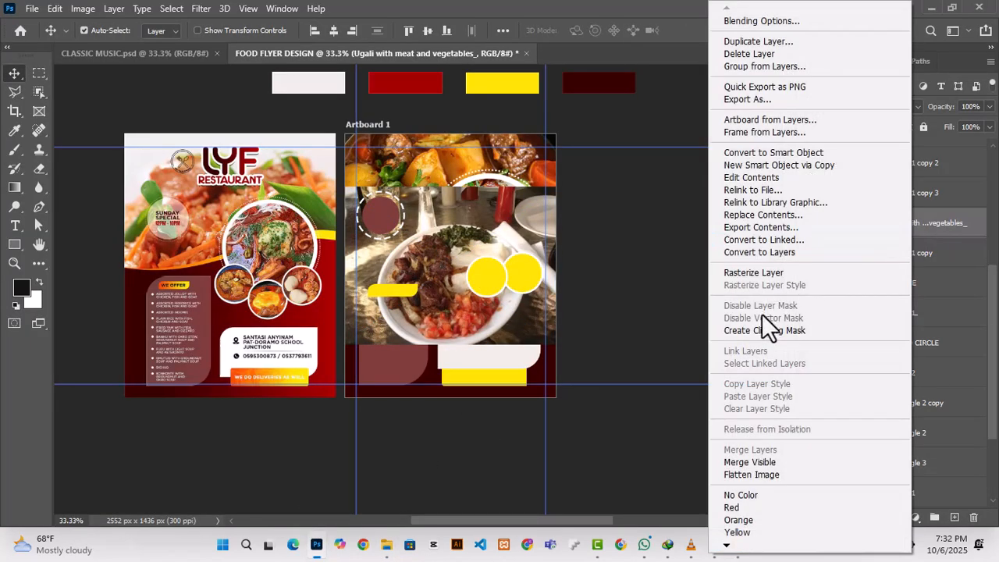
left_click(761, 330)
Step: Scale the ugali photo down and position it to fit inside the left small circle
key("ctrl+t")
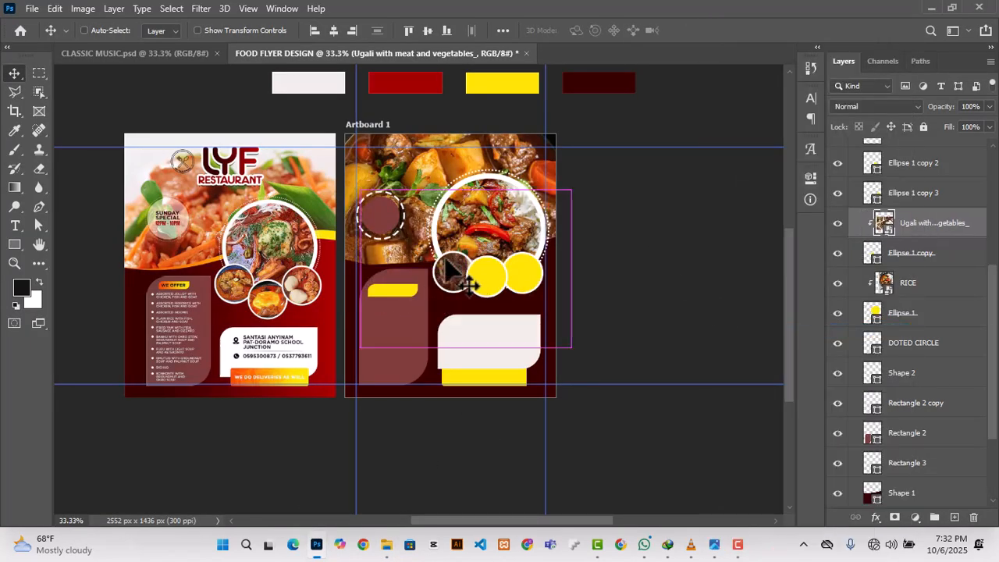
left_click_drag(365, 190, 456, 260)
left_click_drag(517, 327, 466, 293)
left_click(702, 30)
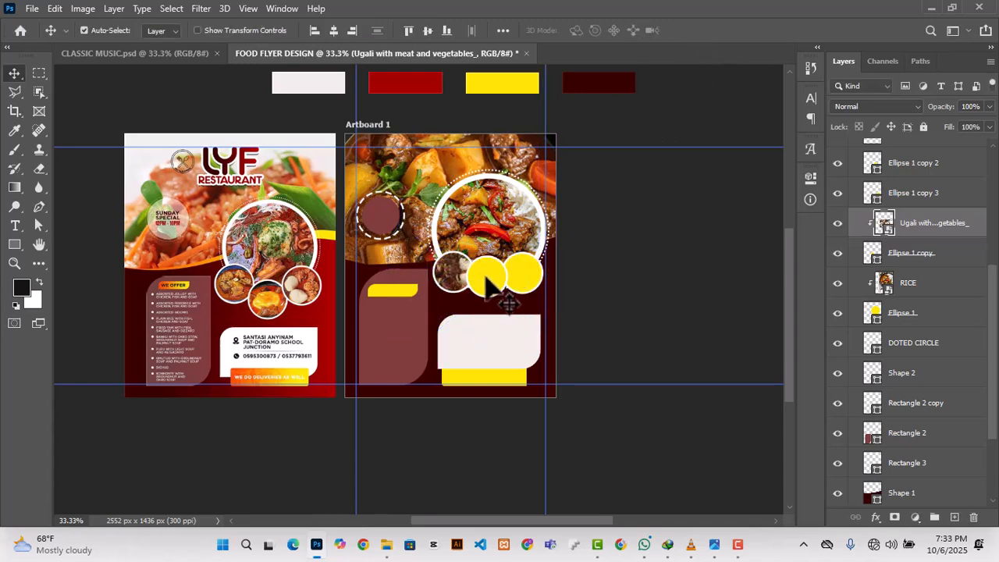
Step: Place the Garlic Pepper Beef Stew photo above the middle small yellow circle and clip it to that circle
left_click(501, 296)
left_click(387, 544)
left_click(547, 473)
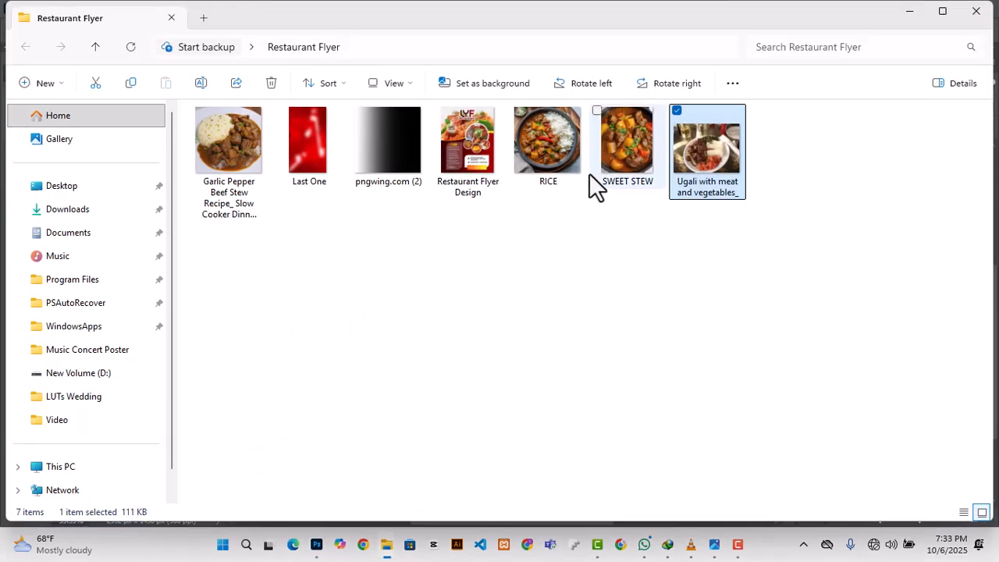
left_click(227, 148)
left_click_drag(316, 551, 449, 269)
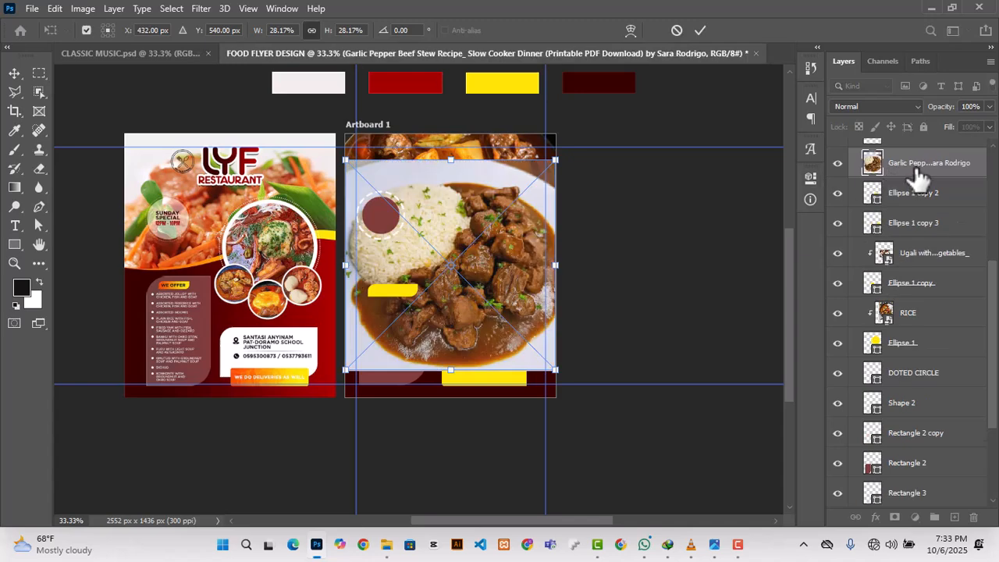
right_click(892, 162)
left_click(767, 330)
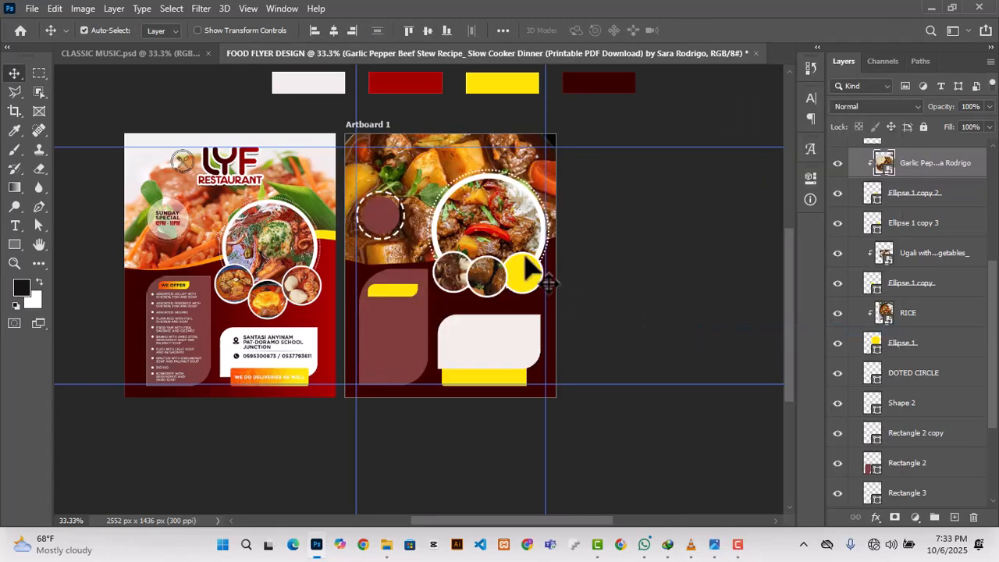
Step: Scale the garlic pepper beef stew photo down and position it inside the middle small circle
left_click_drag(345, 160, 487, 302)
left_click_drag(527, 357, 497, 294)
left_click_drag(438, 231, 453, 245)
left_click_drag(455, 304, 508, 293)
left_click(700, 30)
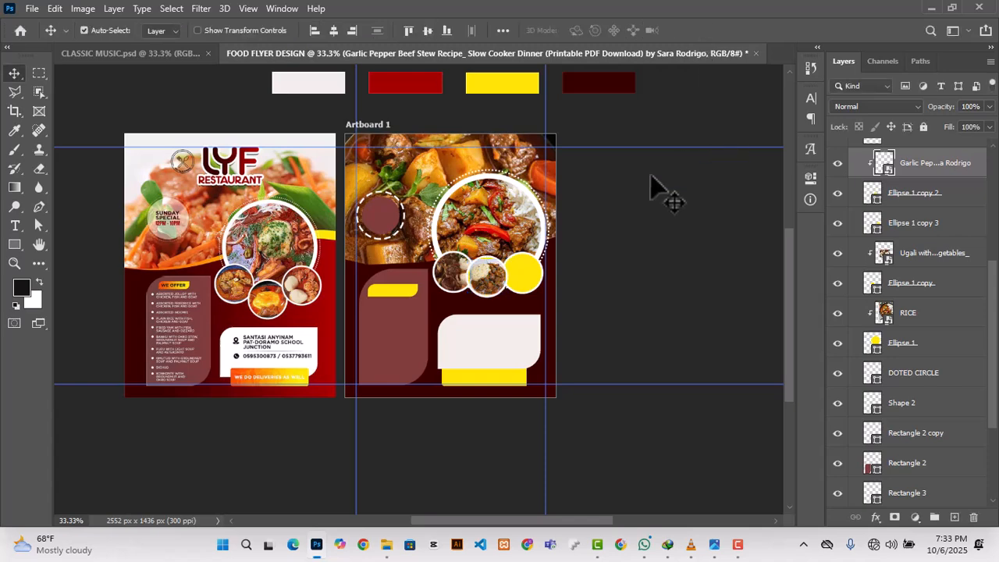
Step: Place the SWEET STEW photo above the right small yellow circle and clip it to that circle
left_click(538, 292)
left_click(386, 547)
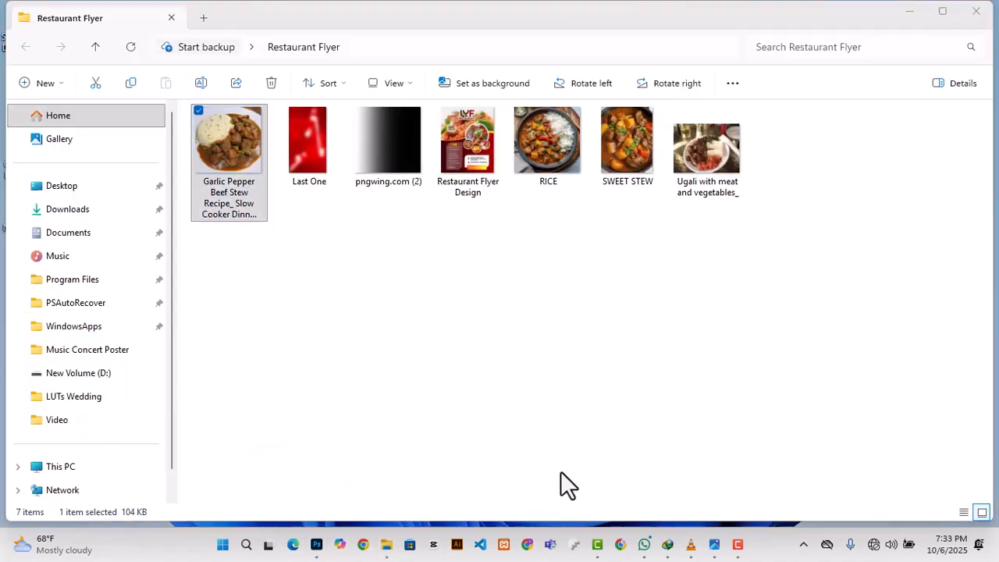
left_click_drag(629, 145, 478, 336)
left_click(702, 29)
right_click(895, 222)
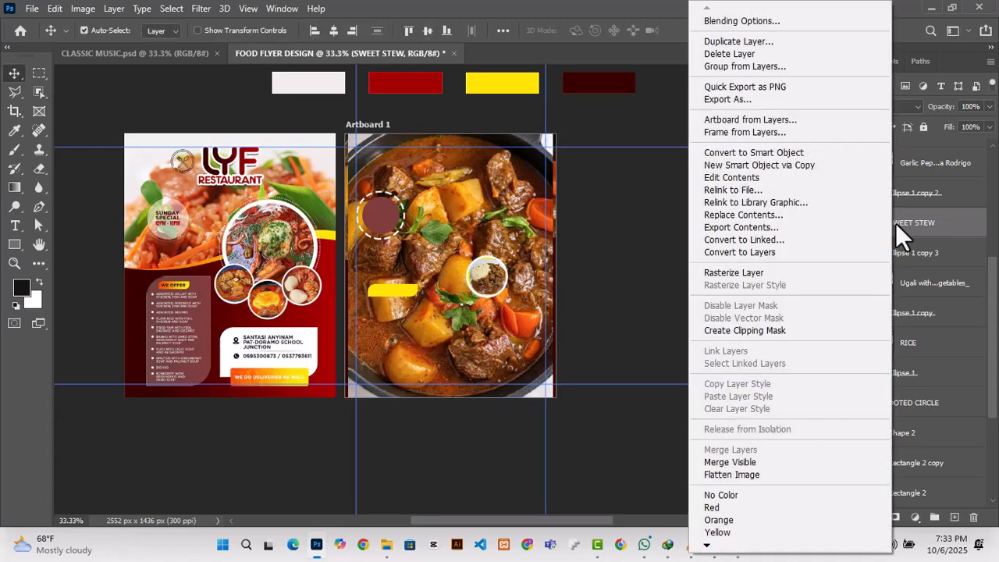
left_click(733, 330)
Step: Scale the clipped SWEET STEW photo to about 6.46% and position it over the right small circle
key("ctrl+t")
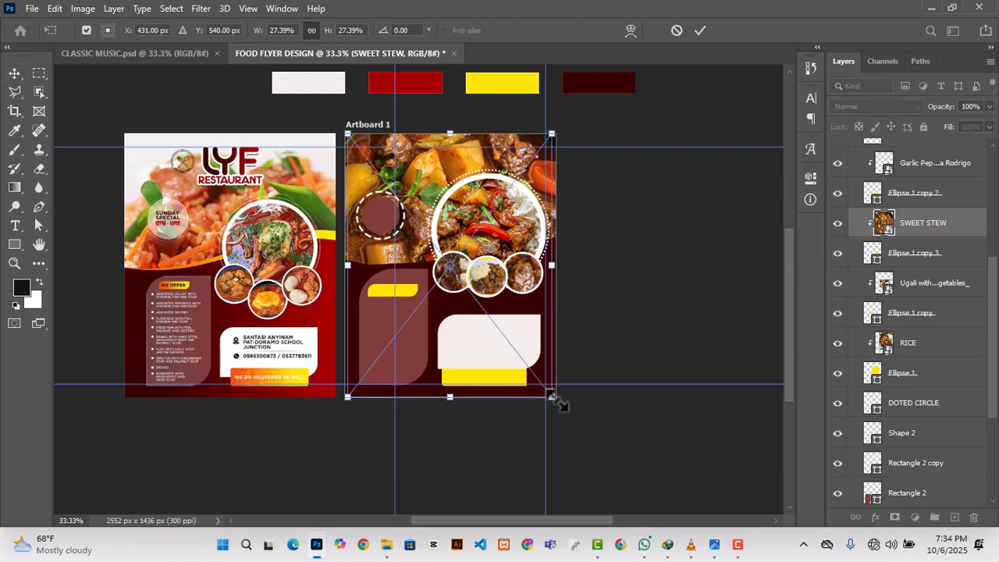
left_click_drag(346, 135, 515, 265)
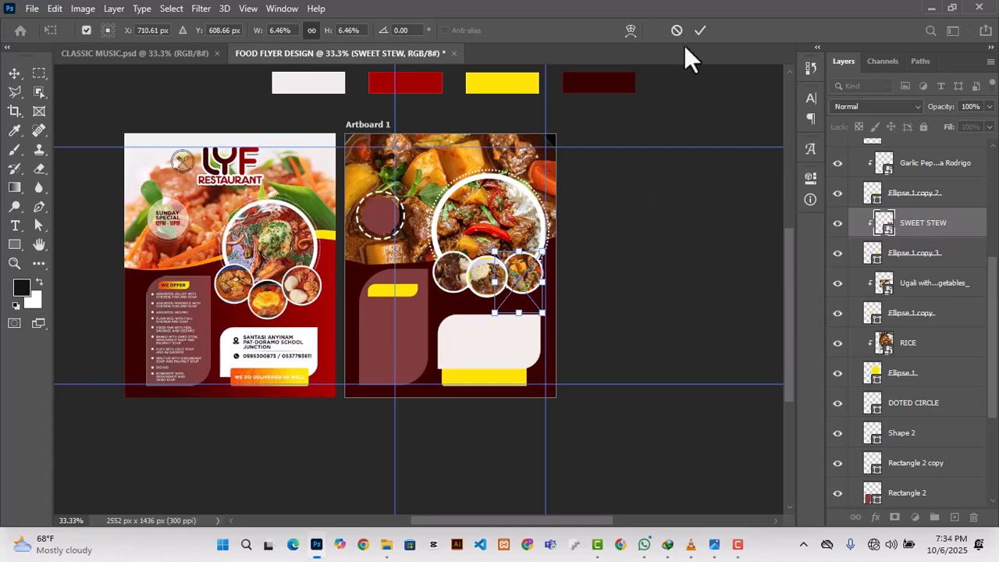
left_click(700, 29)
Step: Rasterize the background SWEET STEW photo and fade out its upper edge with a soft 250 px eraser
key("ctrl+shift+bracketleft")
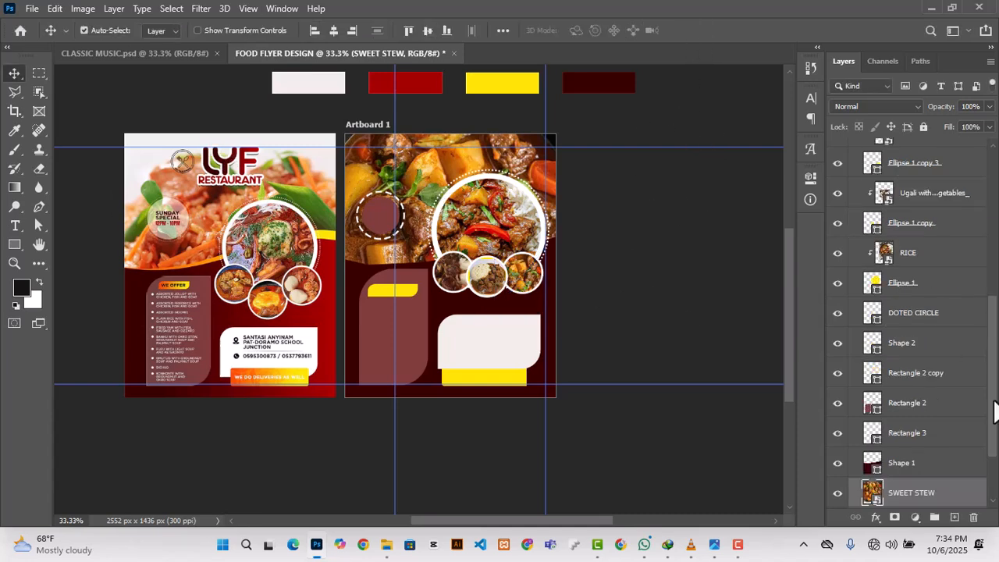
left_click_drag(41, 174, 89, 165)
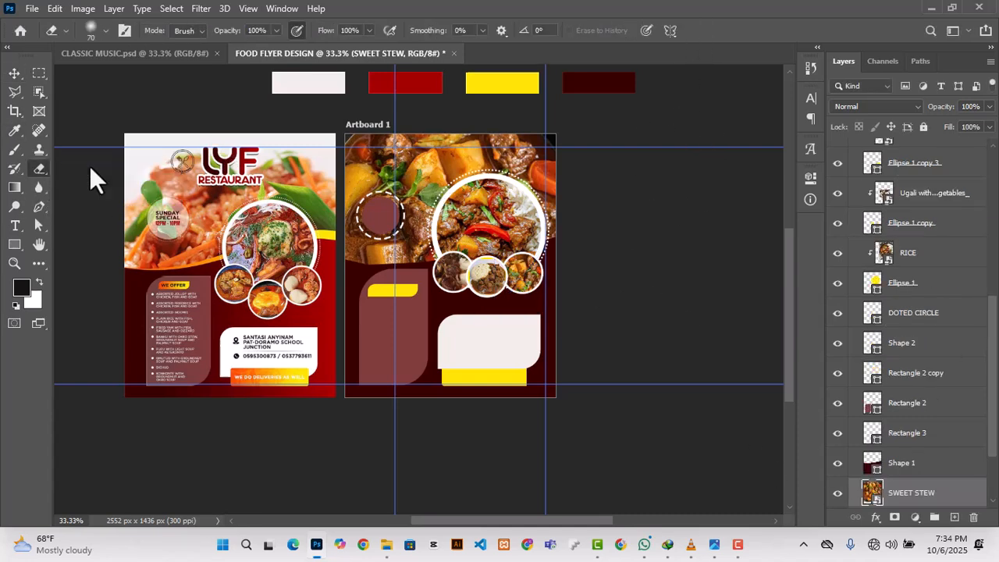
left_click(420, 161)
left_click(382, 213)
key("bracketright")
key("bracketright")
key("bracketright")
key("bracketright")
key("bracketright")
key("bracketright")
key("bracketright")
key("bracketright")
key("bracketright")
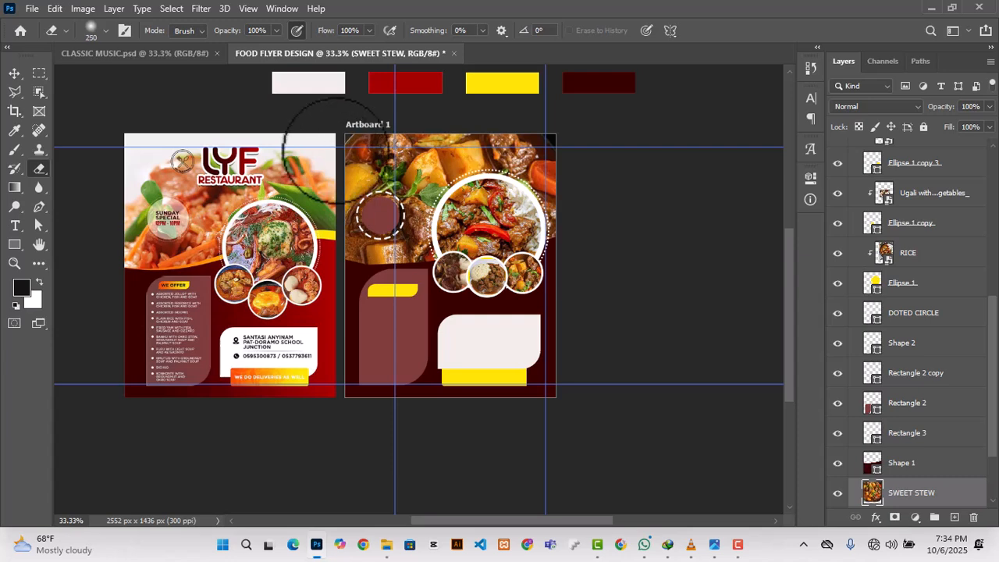
key("bracketleft")
key("bracketleft")
mouse_move(335, 152)
left_mouse_down()
mouse_move(507, 131)
mouse_move(615, 142)
left_mouse_up()
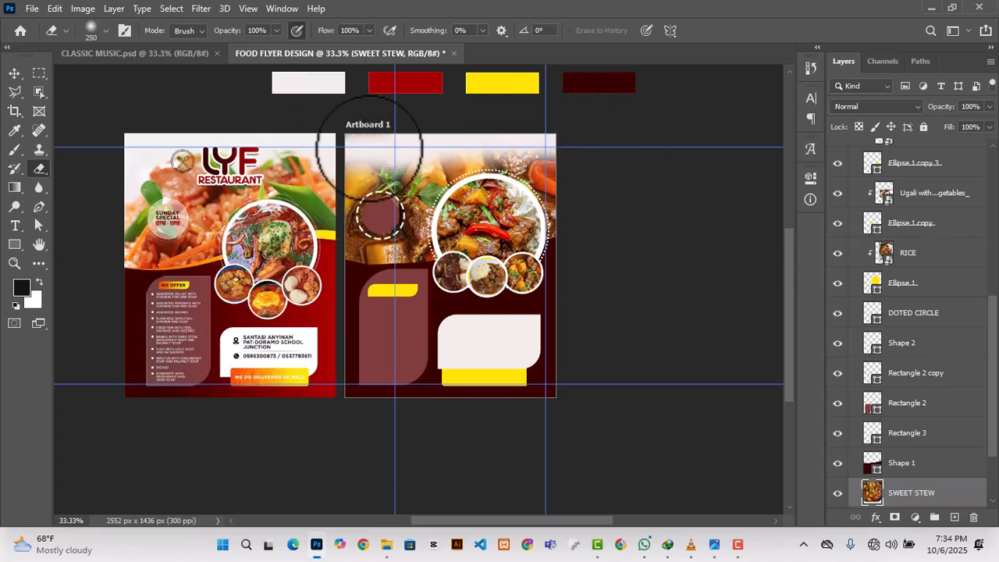
mouse_move(341, 162)
left_mouse_down()
mouse_move(400, 142)
mouse_move(528, 141)
mouse_move(592, 165)
mouse_move(617, 199)
mouse_move(571, 146)
mouse_move(571, 187)
mouse_move(468, 123)
left_mouse_up()
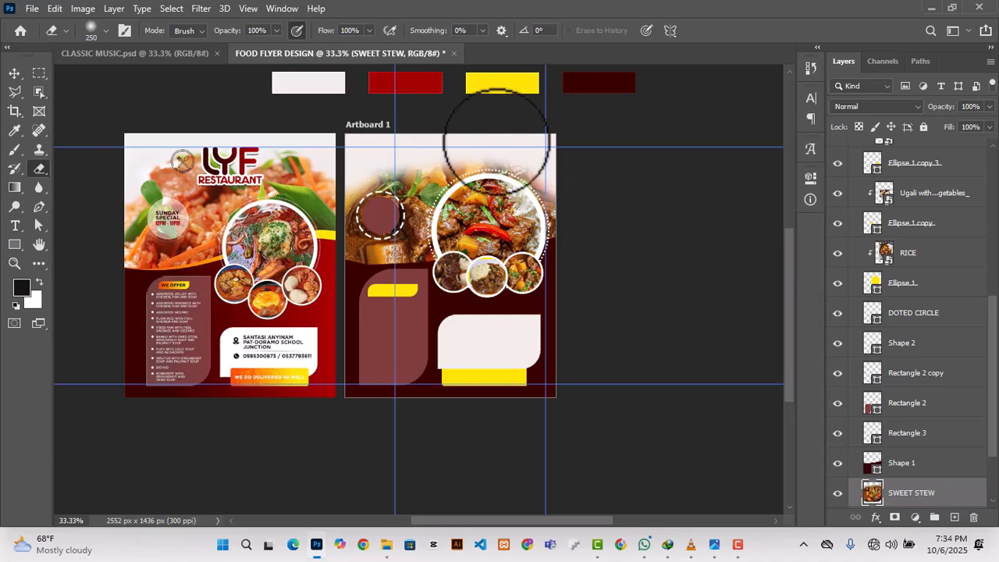
Step: Set the opacity of the maroon circle beside the large food photo to 98%
left_click(14, 73)
left_click(316, 253)
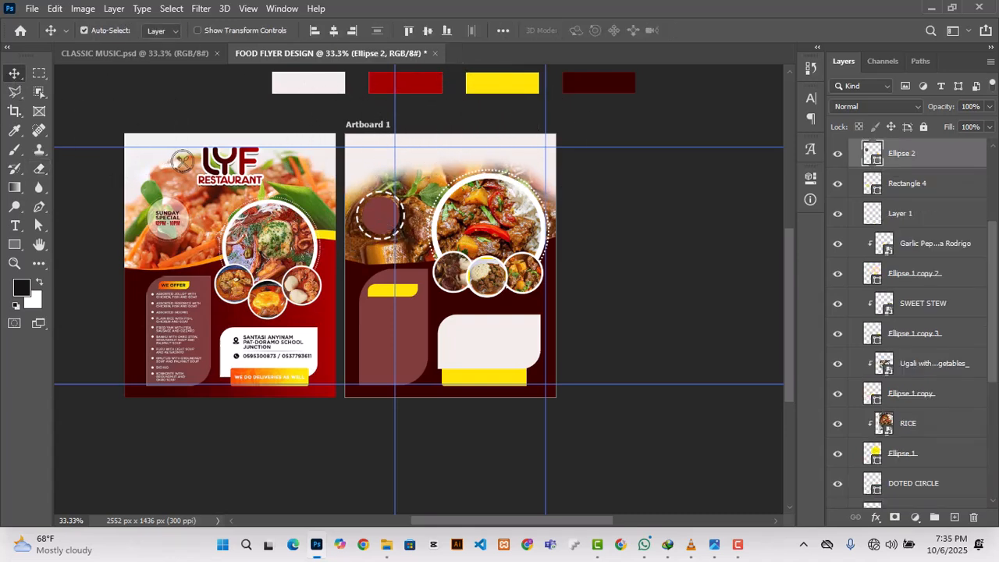
left_click_drag(943, 111, 927, 128)
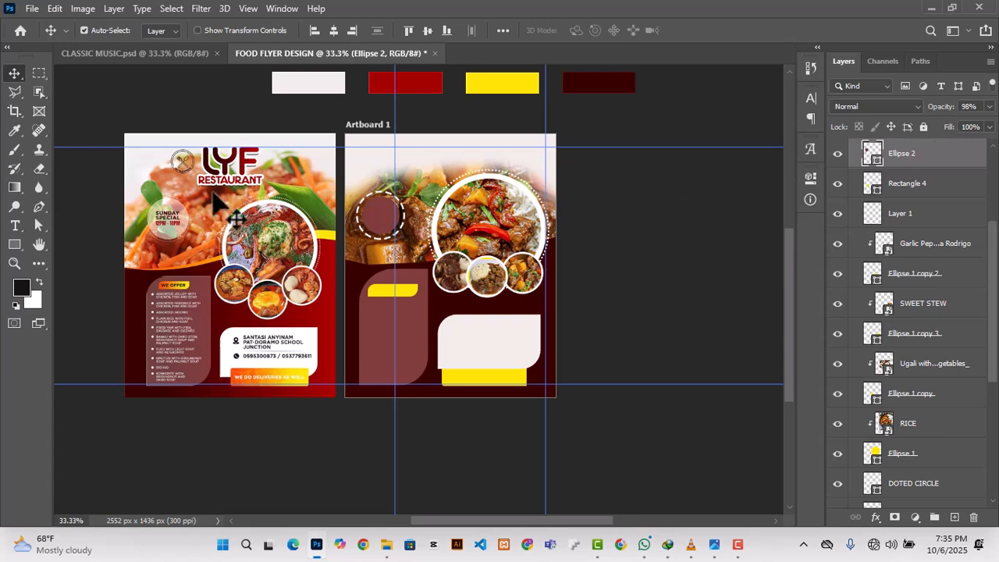
Step: Hide and reshow the background SWEET STEW layer to check the yellow band beneath it
left_click(472, 238)
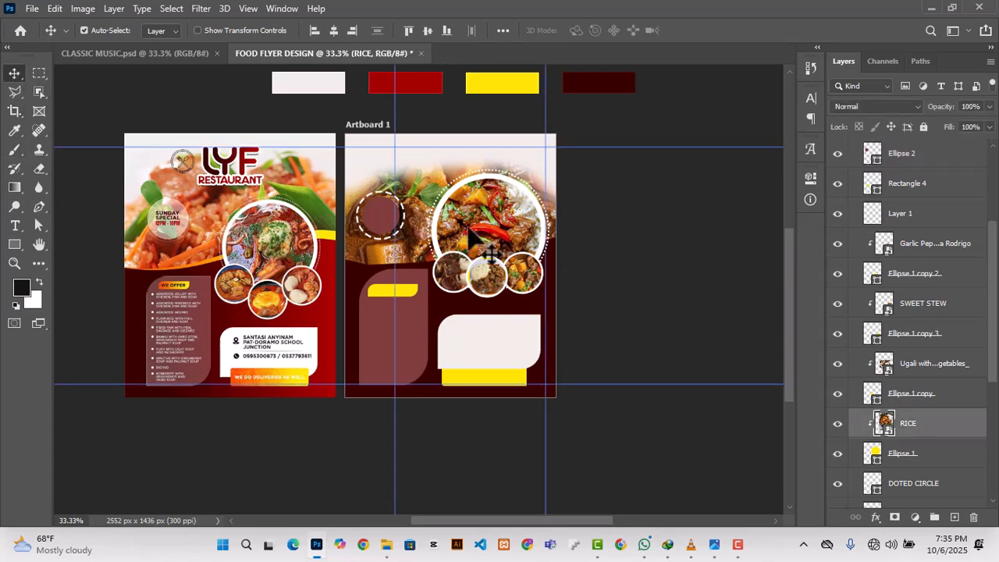
scroll(975, 464, "down", 6)
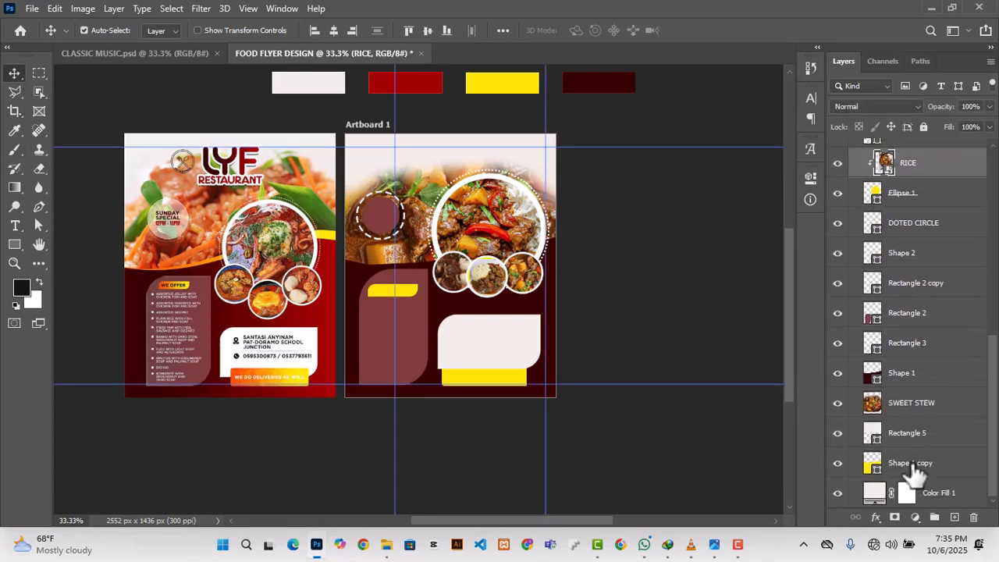
left_click(909, 466)
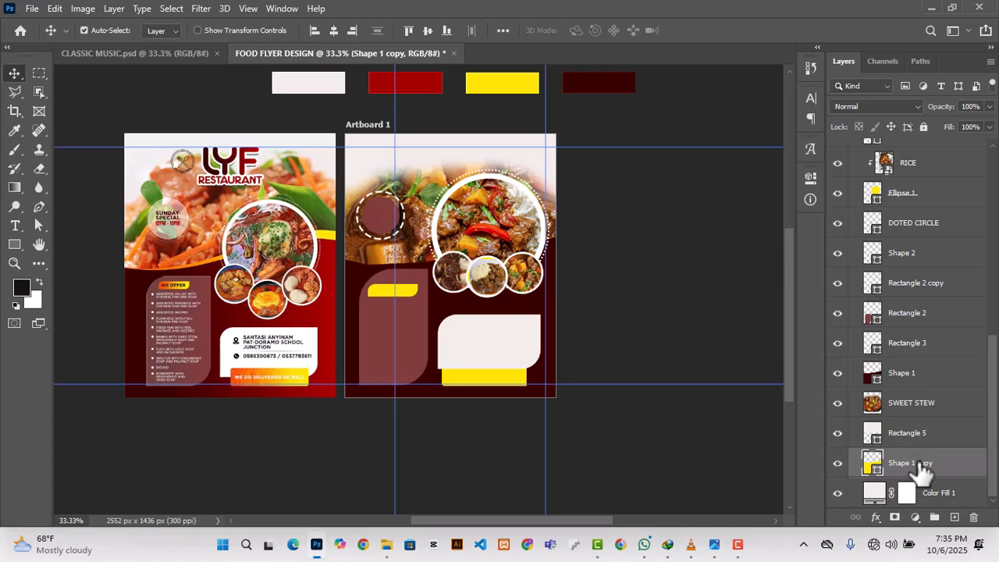
left_click(548, 319)
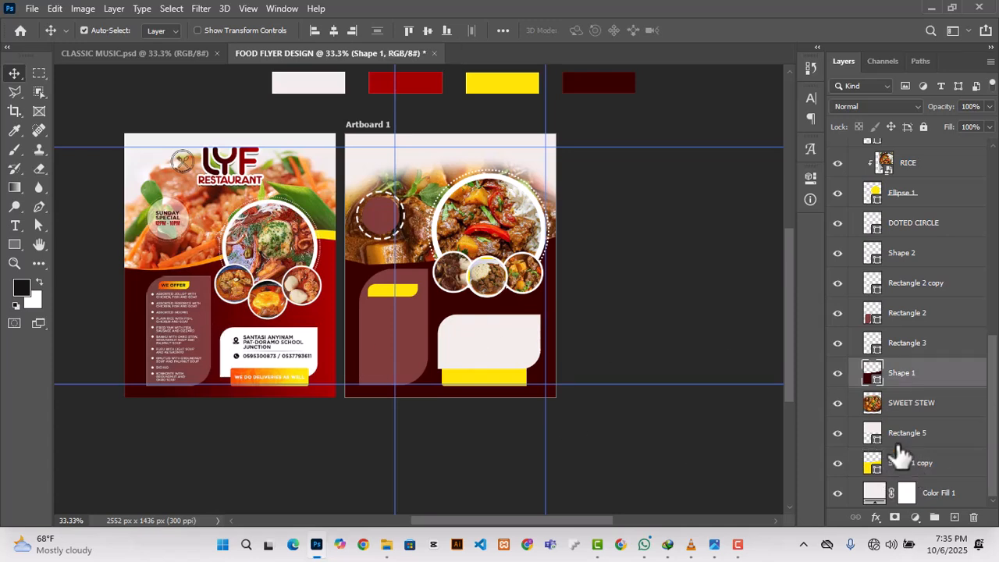
left_click(837, 403)
left_click(838, 403)
left_click(837, 402)
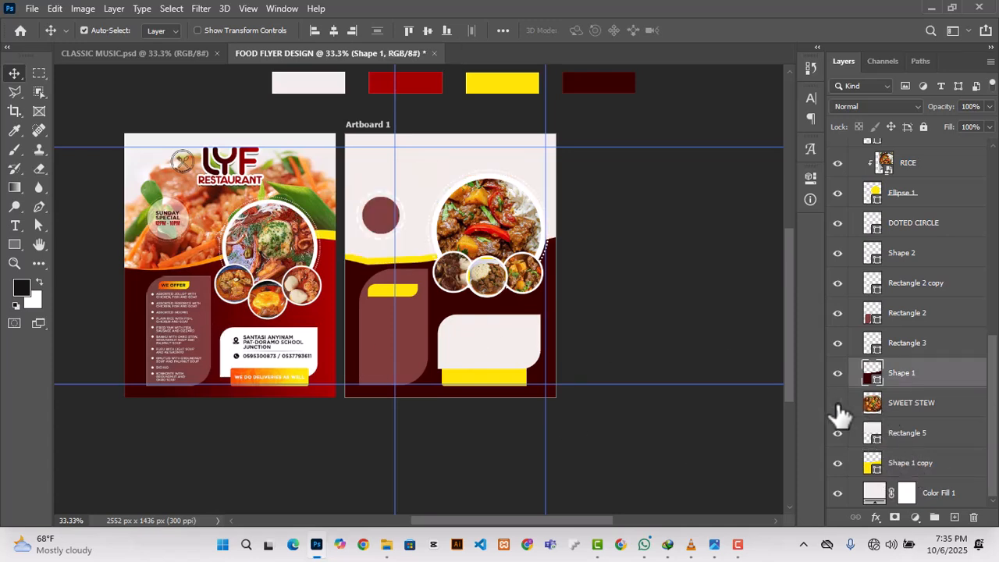
left_click(837, 402)
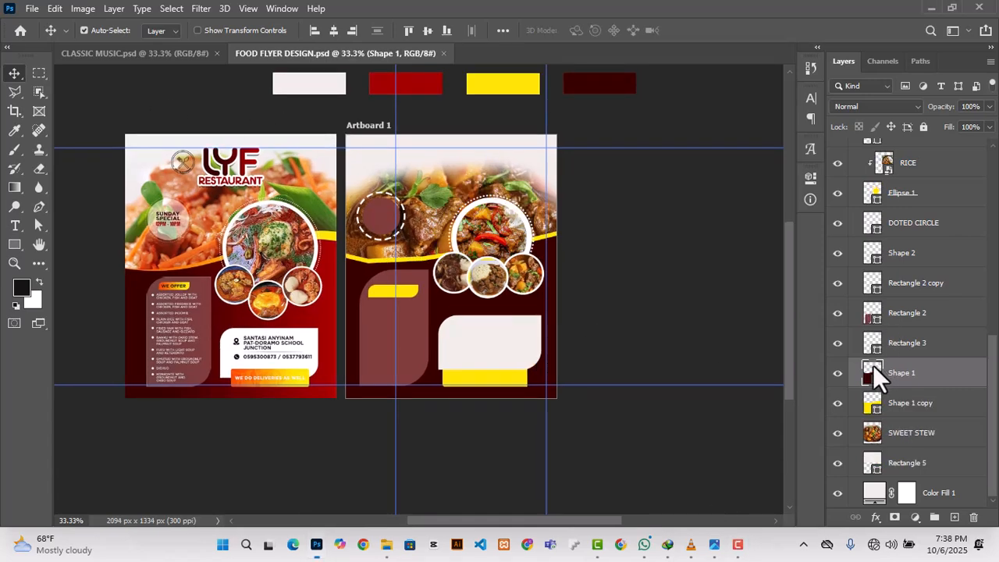
double_click(872, 373)
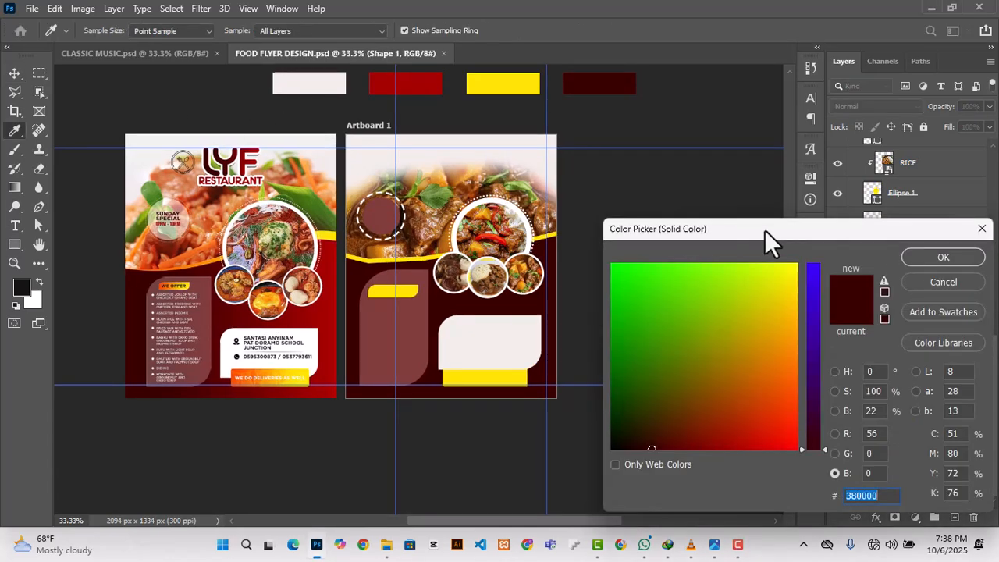
left_click(982, 229)
left_click(811, 180)
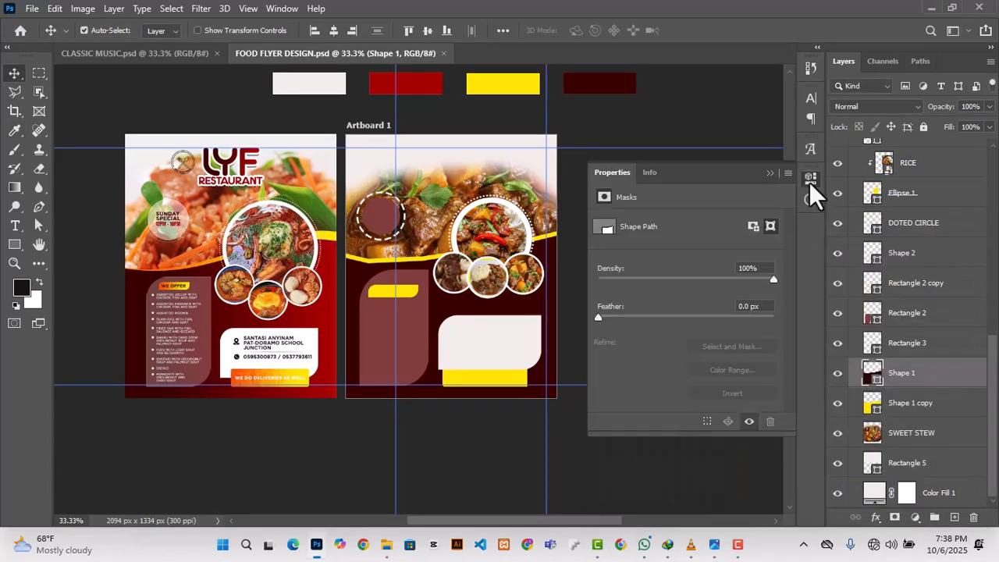
left_click(668, 140)
left_click(915, 517)
left_click(884, 521)
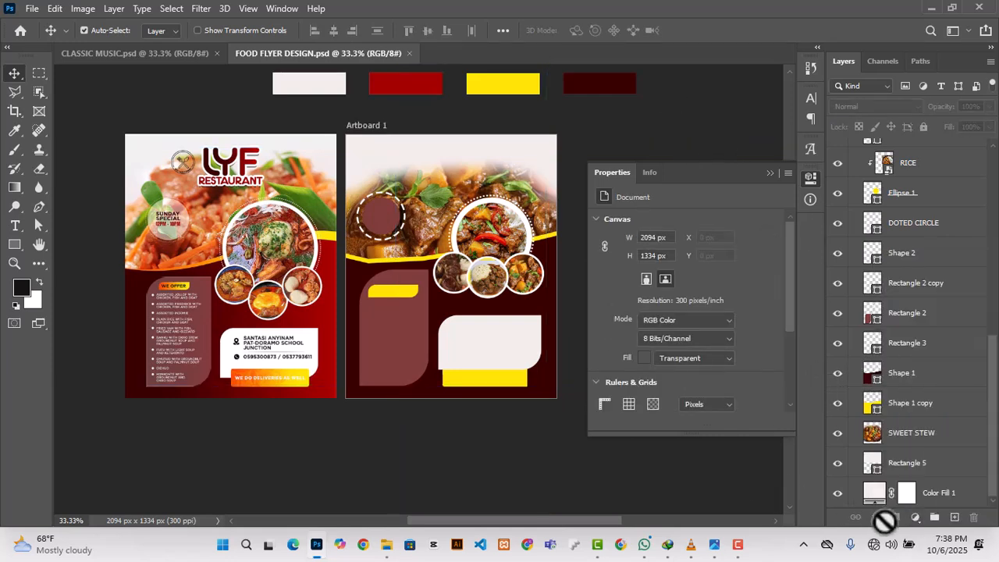
Step: Add a gradient overlay to the Shape 1 background panel and set its first colour stop to dark maroon sampled from the reference flyer
left_click(893, 376)
left_click(875, 517)
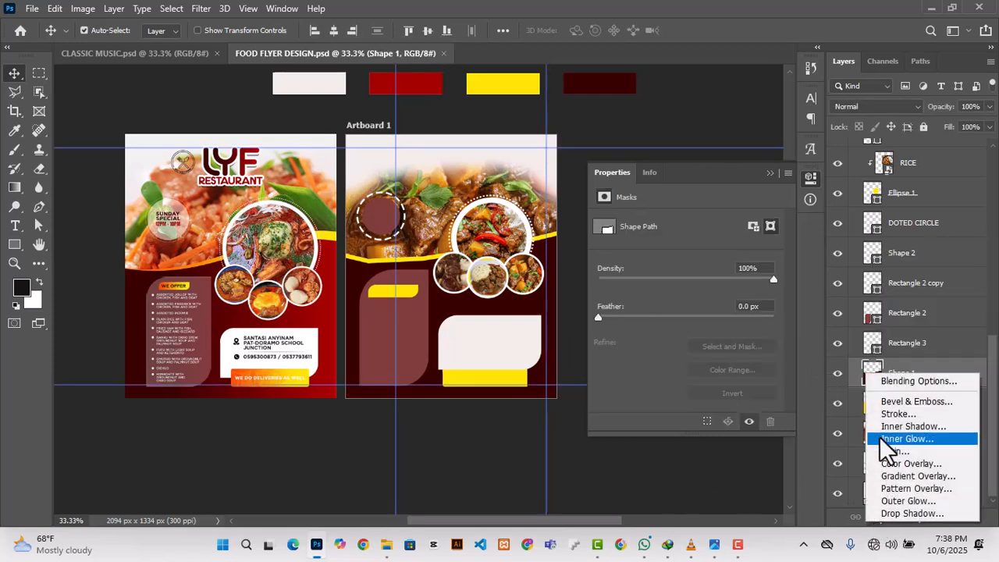
left_click(889, 476)
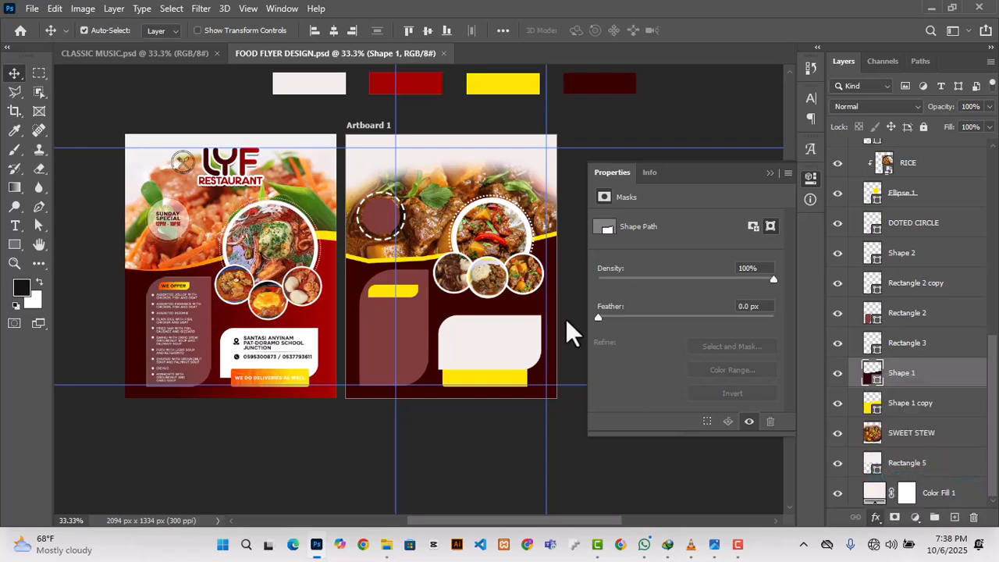
left_click_drag(581, 165, 759, 174)
left_click(870, 266)
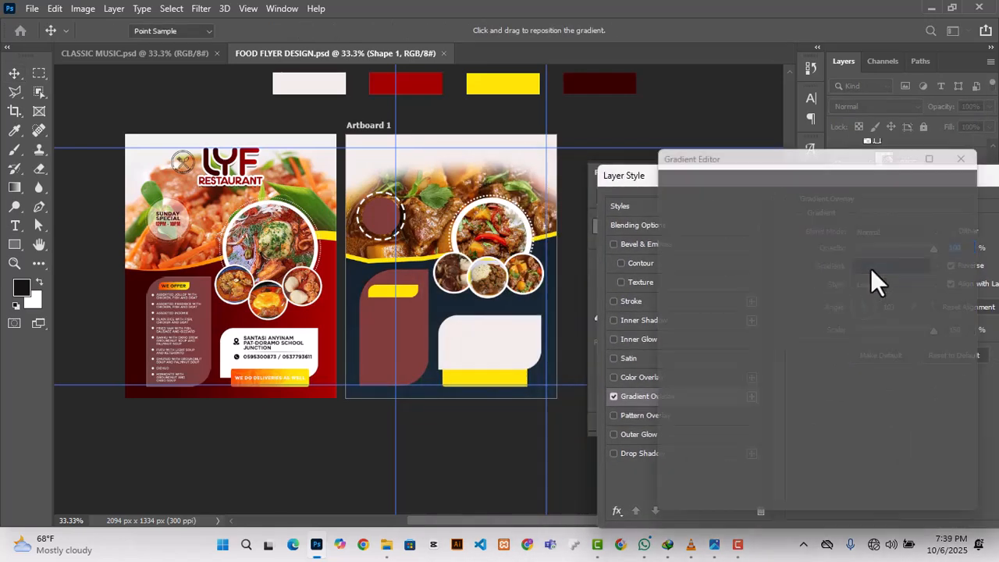
double_click(671, 420)
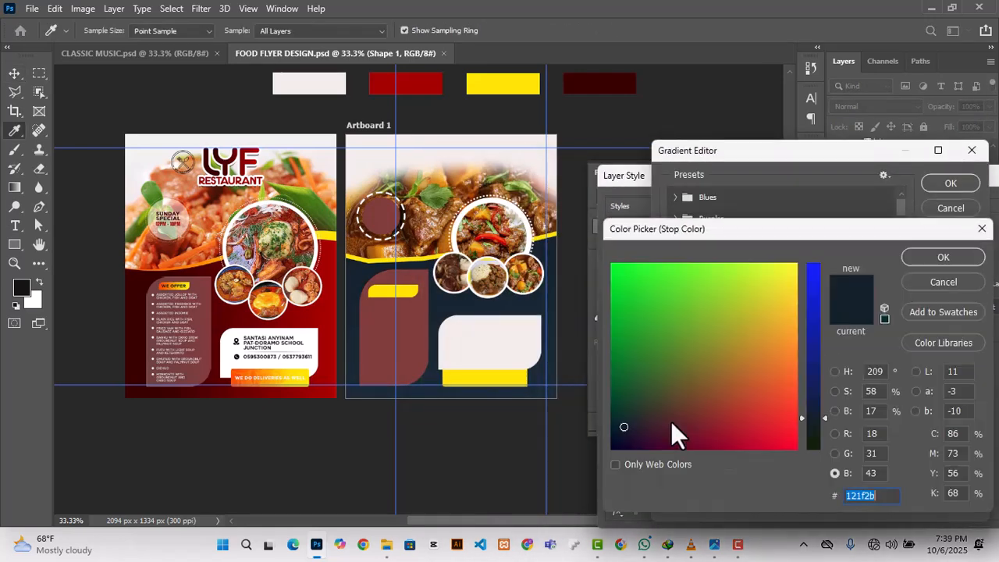
left_click(135, 323)
left_click(920, 254)
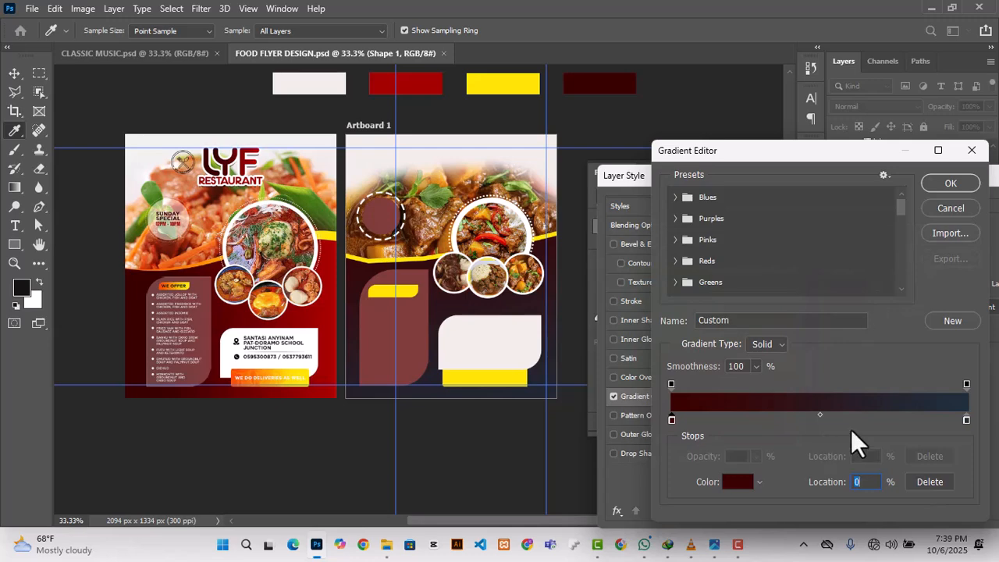
Step: Set the end colour stop of Shape 1's gradient to the bright red of the reference flyer and accept the gradient
double_click(966, 420)
left_click(341, 297)
left_click(927, 256)
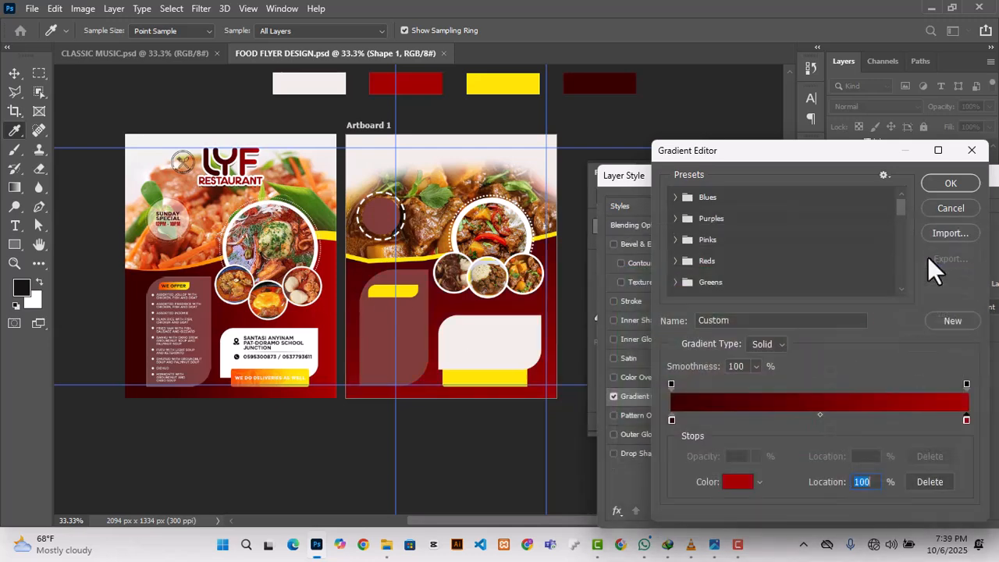
left_click_drag(786, 158, 748, 150)
left_click(912, 160)
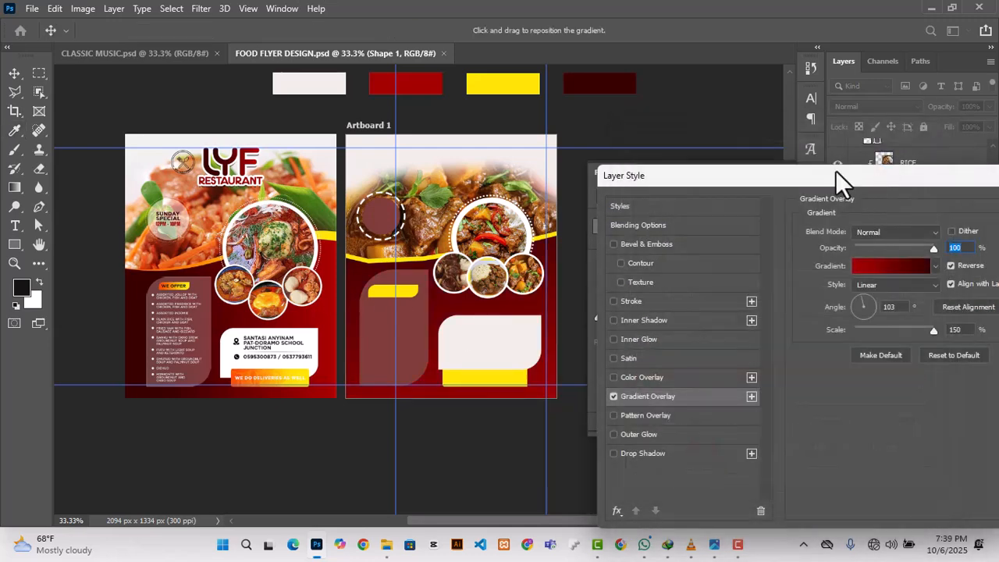
Step: Rotate Shape 1's gradient overlay to an angle of about -154° and apply the layer style
left_click_drag(835, 170, 865, 194)
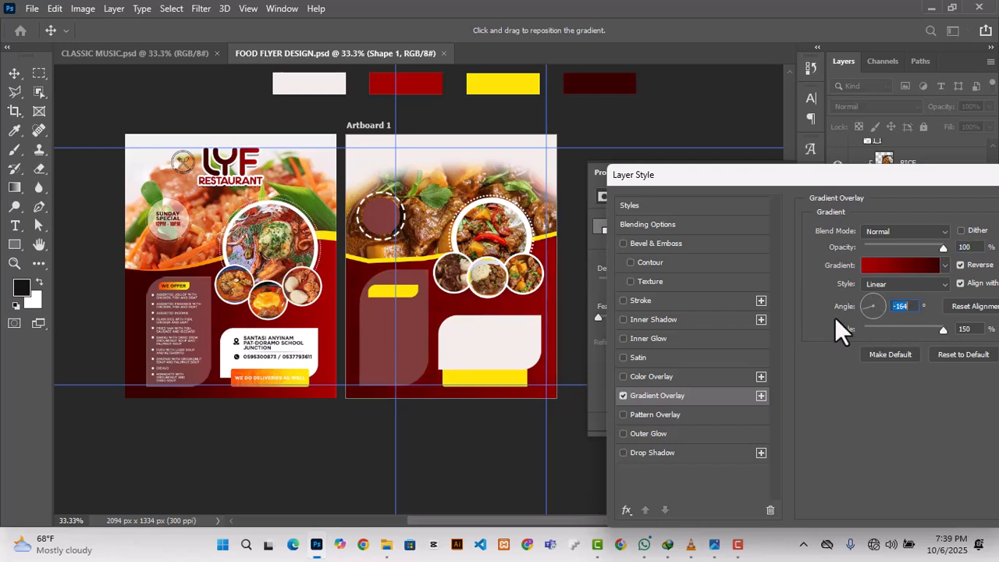
left_click(857, 306)
left_click(856, 301)
left_click_drag(860, 302, 862, 311)
left_click_drag(817, 173, 633, 183)
left_click(905, 214)
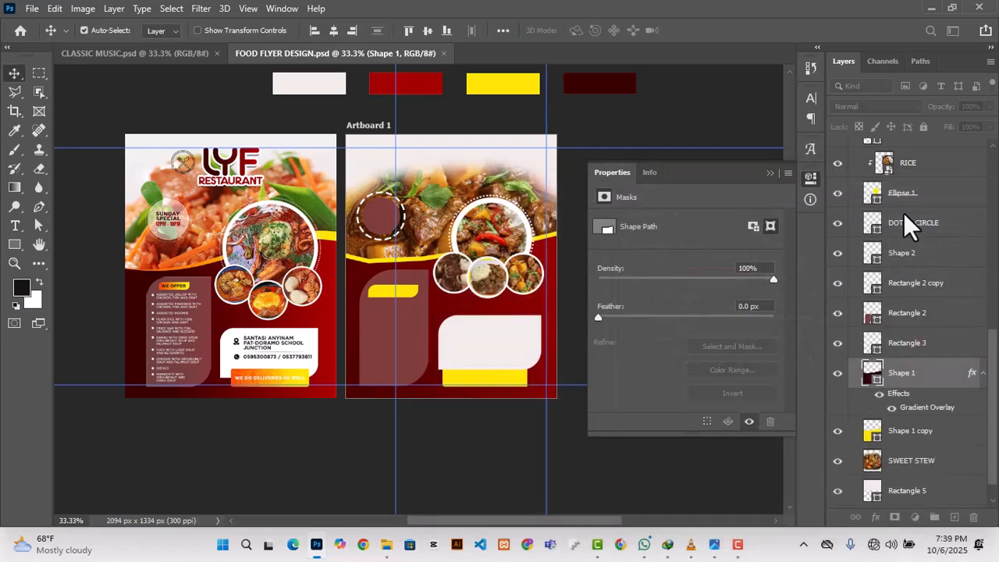
Step: Add a gradient overlay to the yellow Rectangle 3 banner and set its first stop to orange ef6100 sampled from the reference banner
left_click(521, 353)
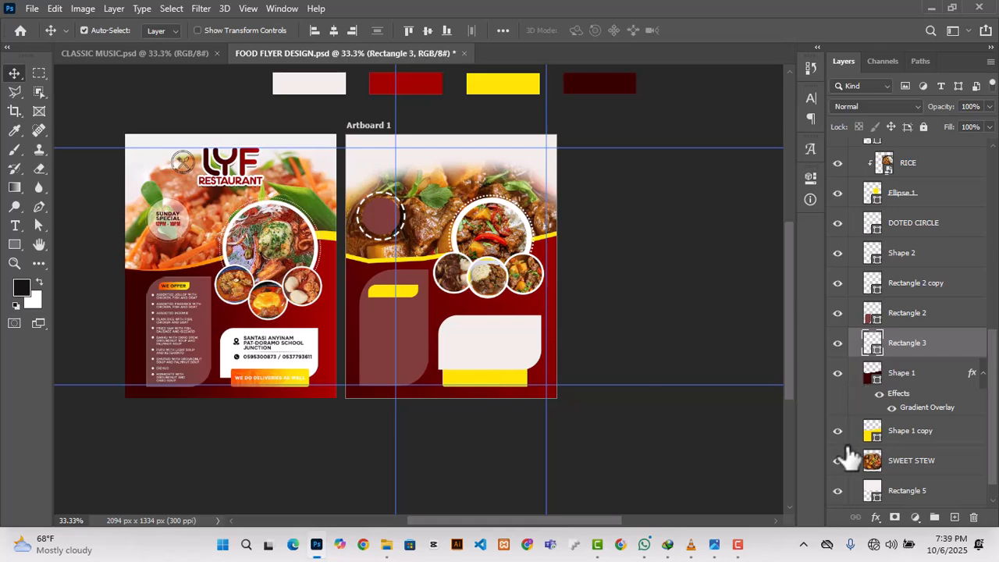
left_click(875, 516)
left_click(891, 473)
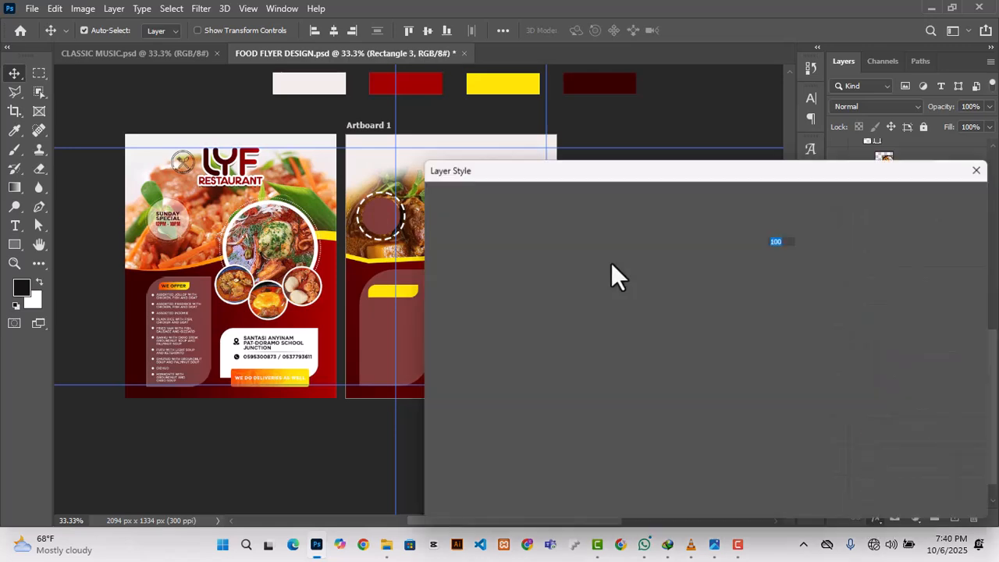
left_click(805, 253)
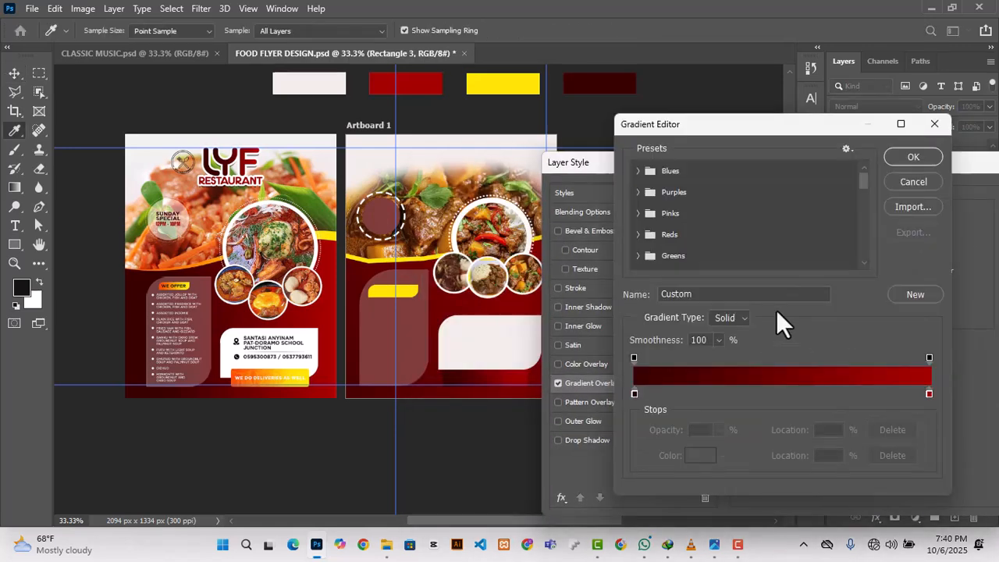
left_click(634, 394)
left_click(700, 455)
left_click(234, 371)
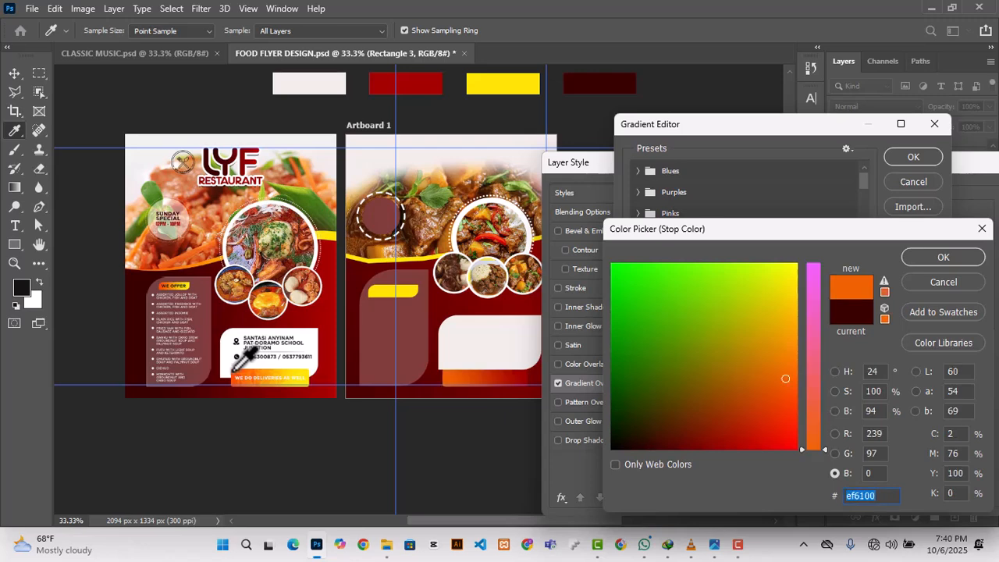
left_click(929, 260)
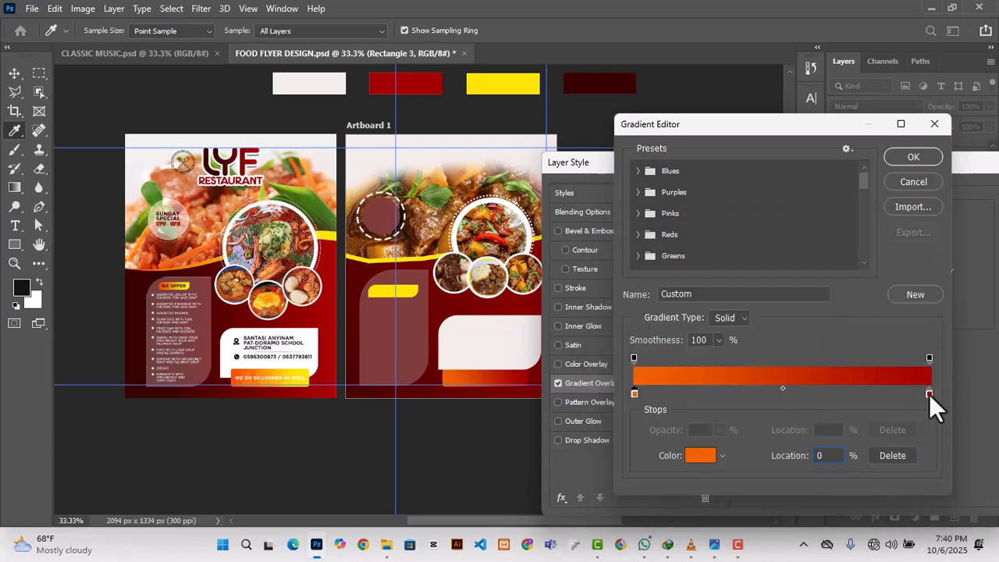
Step: Set the end stop of the Rectangle 3 gradient to yellow ffe400 sampled from the reference banner and apply the style
left_click(700, 455)
left_click(304, 375)
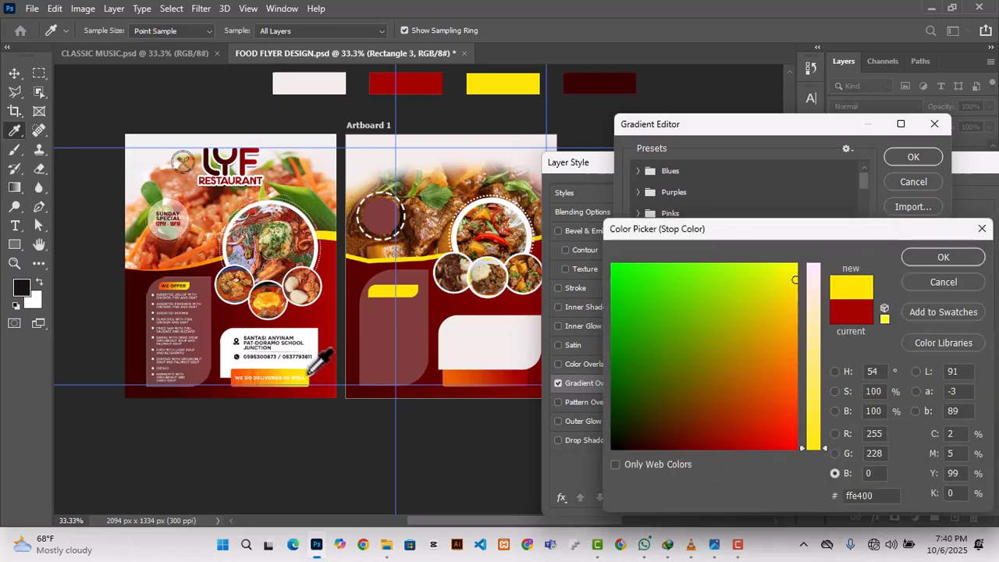
left_click(921, 259)
left_click(913, 157)
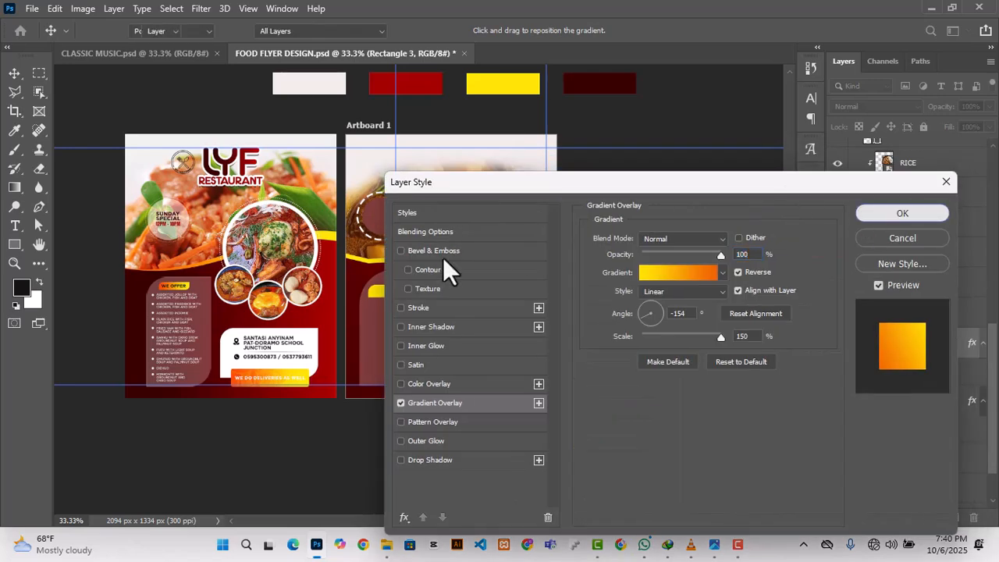
key("Return")
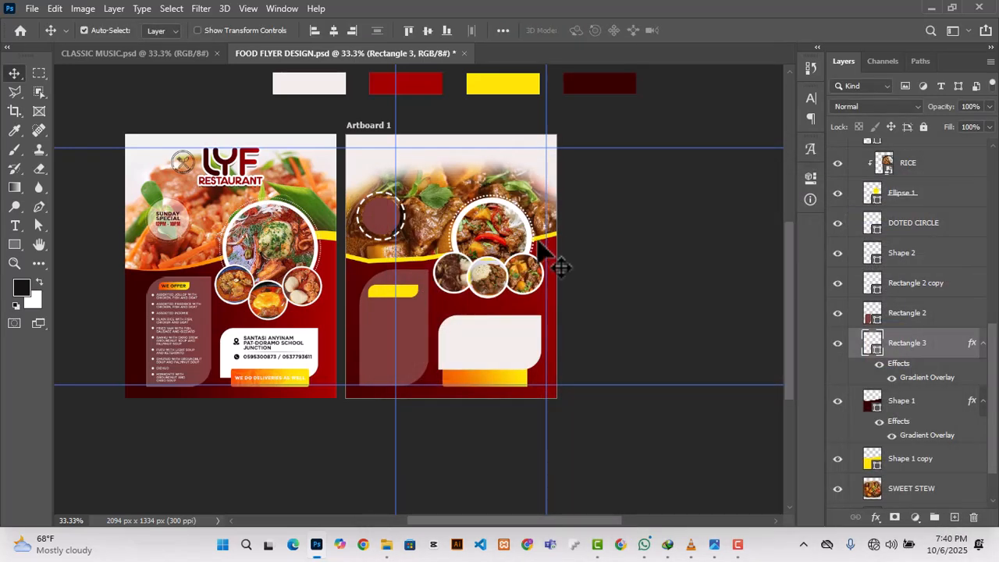
Step: Apply the same orange-to-yellow gradient overlay to the curved yellow band, Shape 1 copy
left_click(903, 400)
left_click(909, 461)
left_click(876, 518)
left_click(889, 475)
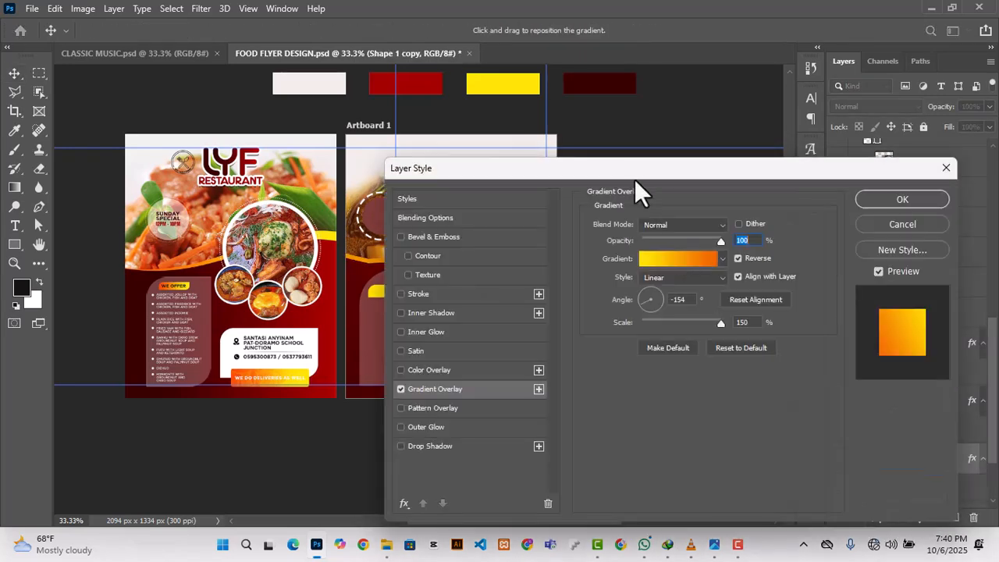
left_click_drag(635, 181, 787, 173)
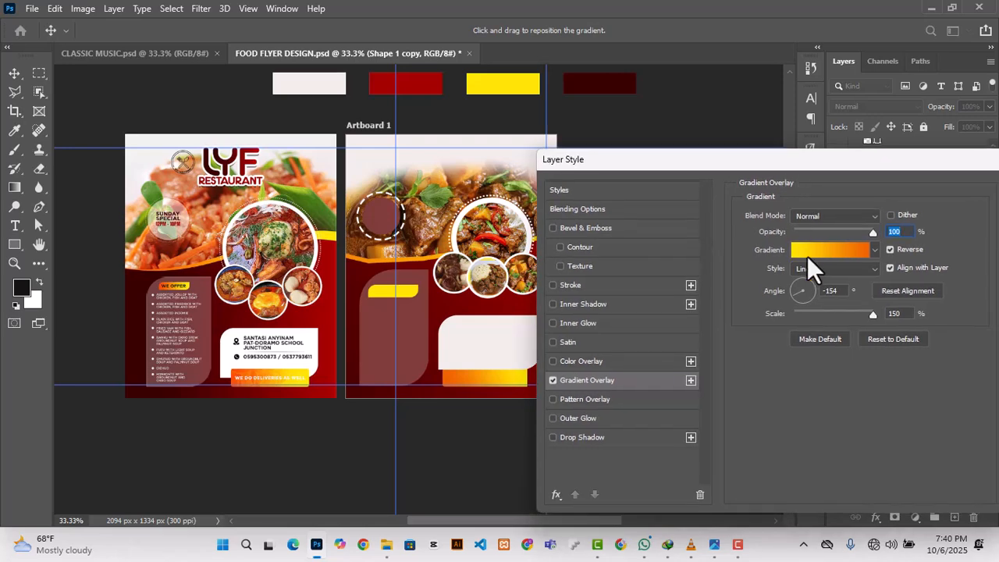
left_click(804, 252)
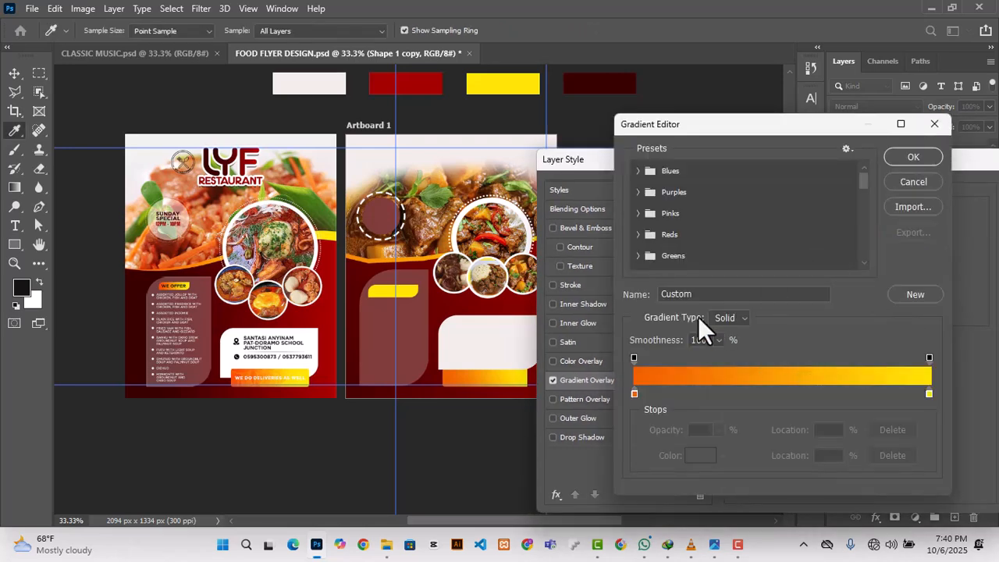
left_click(898, 159)
left_click_drag(793, 165, 593, 179)
left_click(856, 202)
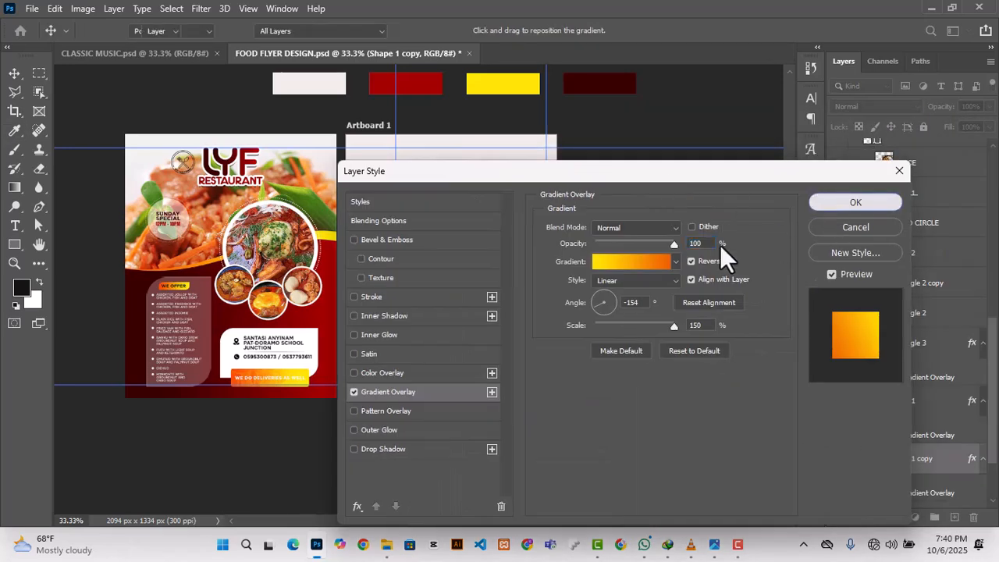
left_click(905, 343)
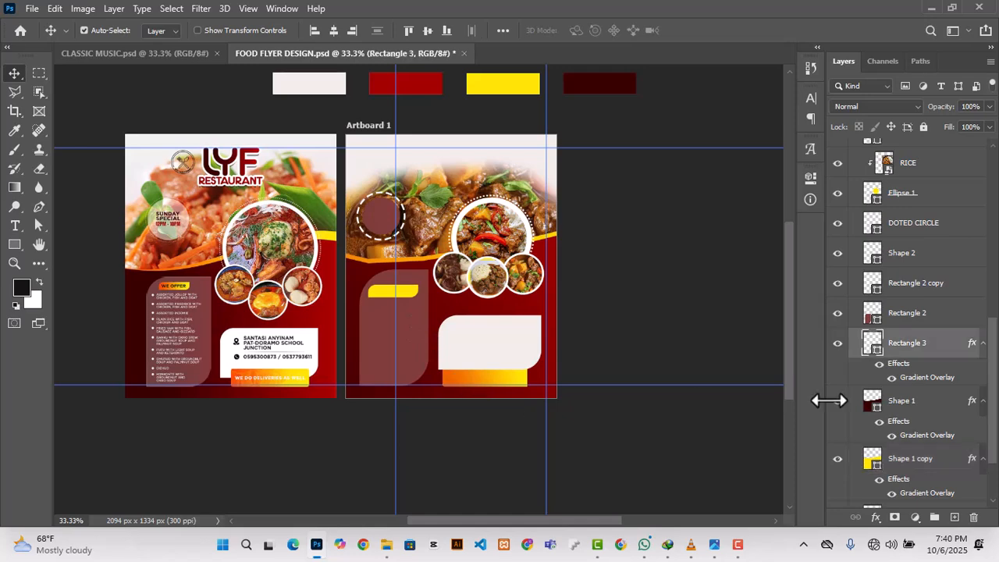
right_click(901, 350)
left_click(732, 360)
left_click(419, 305)
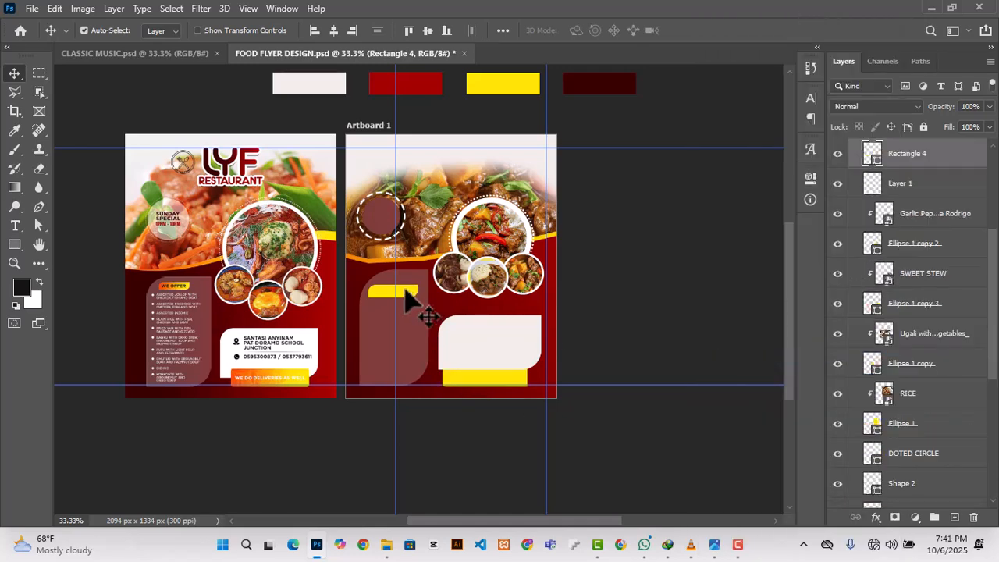
Step: Copy the layer style of the Rectangle 3 banner and paste it onto Rectangle 4, the small yellow label in the maroon panel
left_click(509, 379)
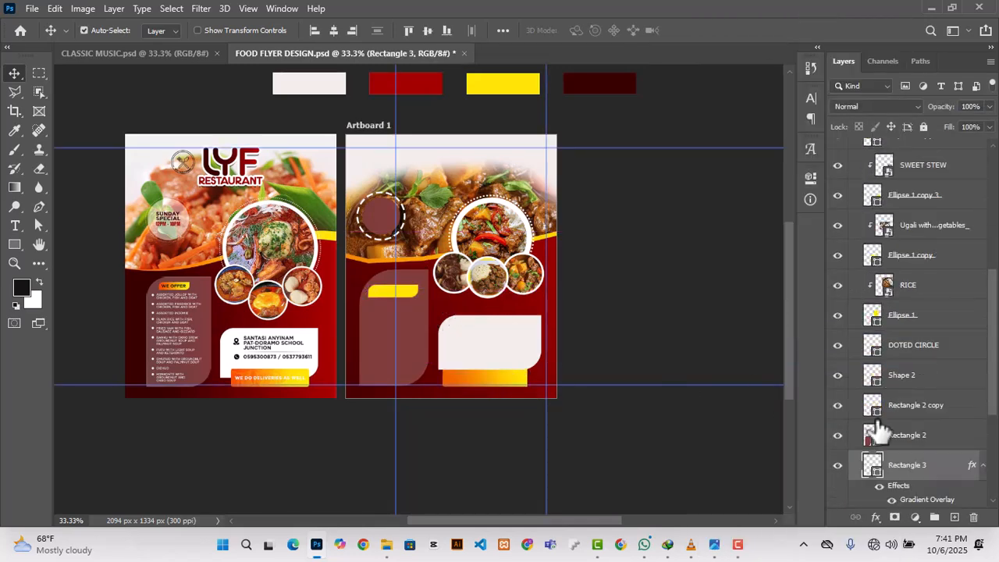
scroll(866, 453, "down", 3)
left_click(837, 375)
left_click(831, 377)
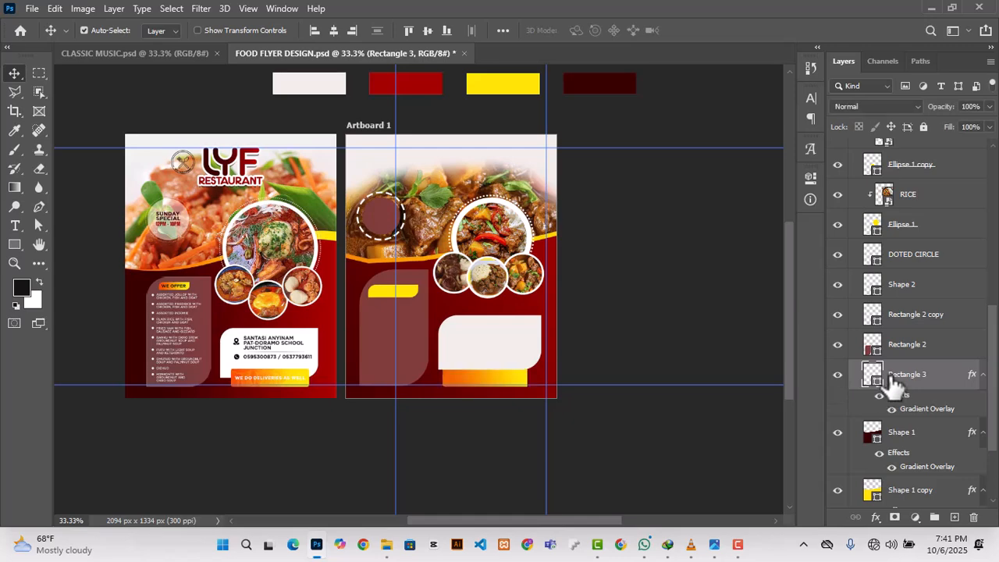
right_click(888, 379)
left_click(732, 334)
left_click(421, 308)
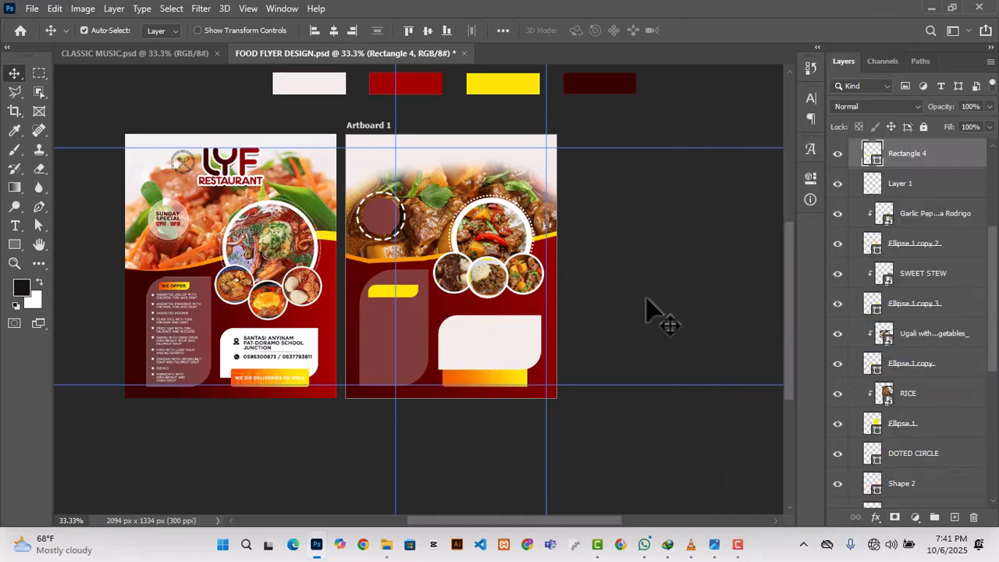
right_click(897, 155)
left_click(721, 346)
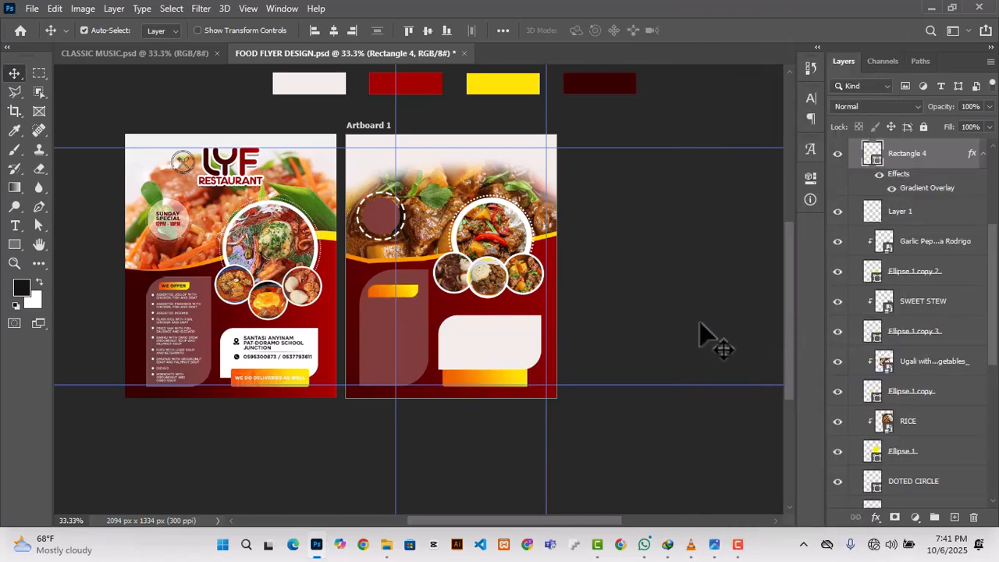
left_click(658, 300)
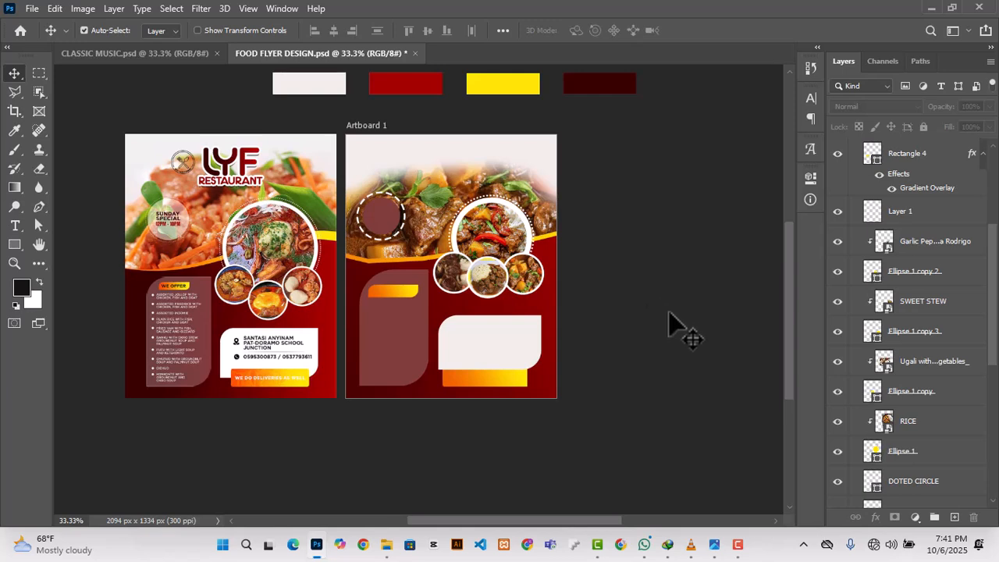
Step: Create a new layer above the Ellipse 2 layers and enter the text "WE DO DELIVERY AS WELL" over the orange banner
scroll(669, 319, "down", 2)
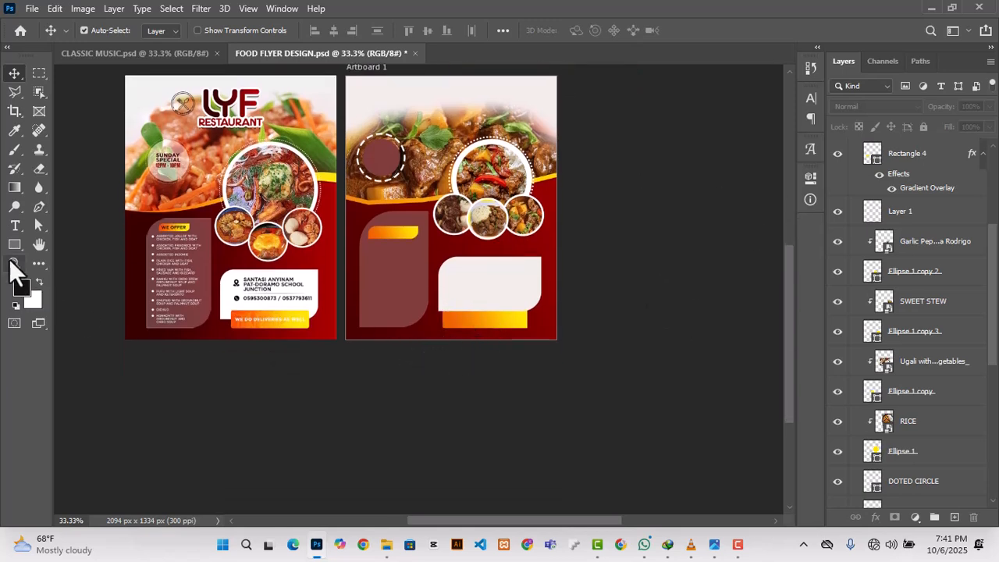
scroll(420, 289, "up", 1)
scroll(919, 281, "up", 5)
left_click(902, 288)
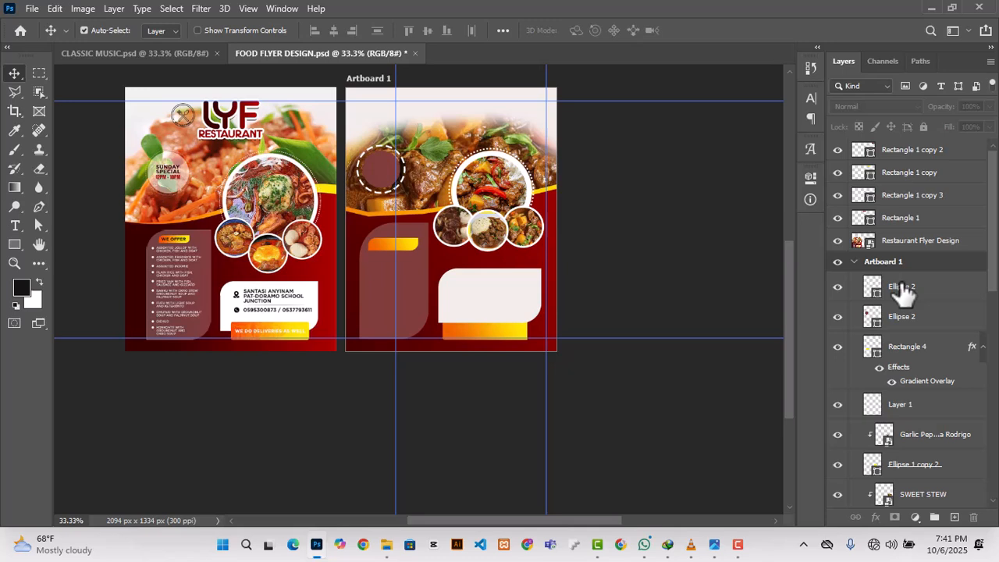
left_click(954, 517)
left_click(14, 226)
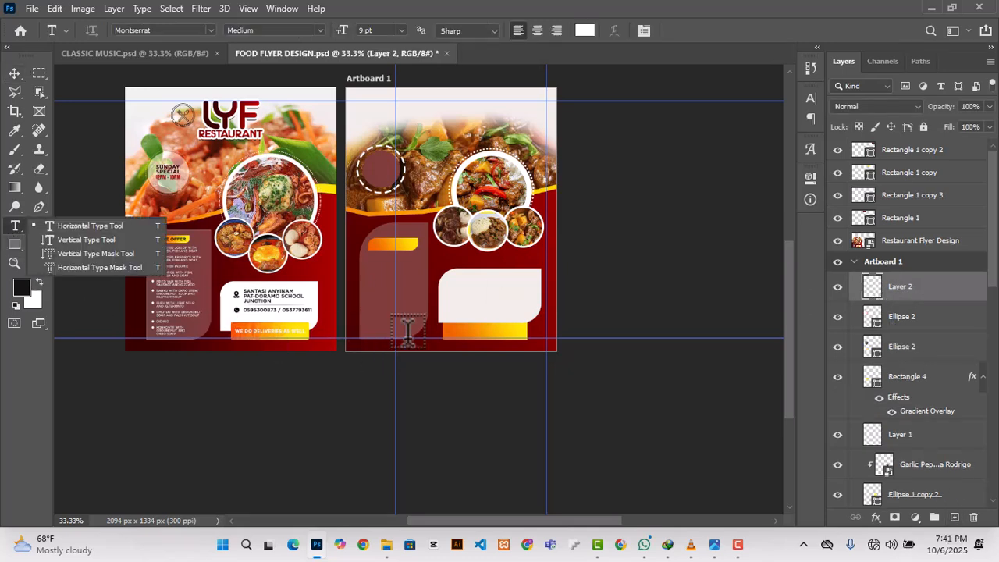
left_click(463, 328)
left_click(463, 328)
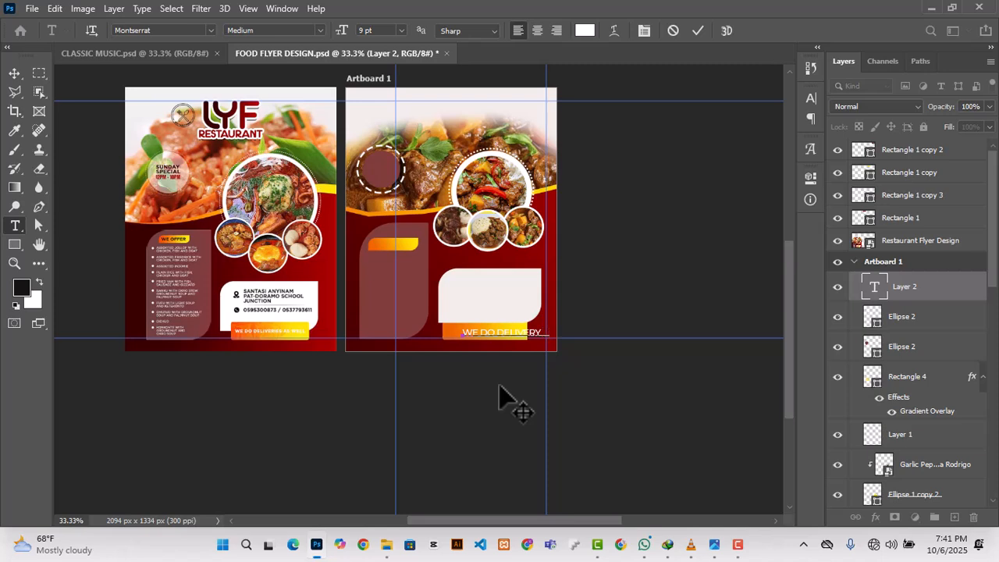
type("L")
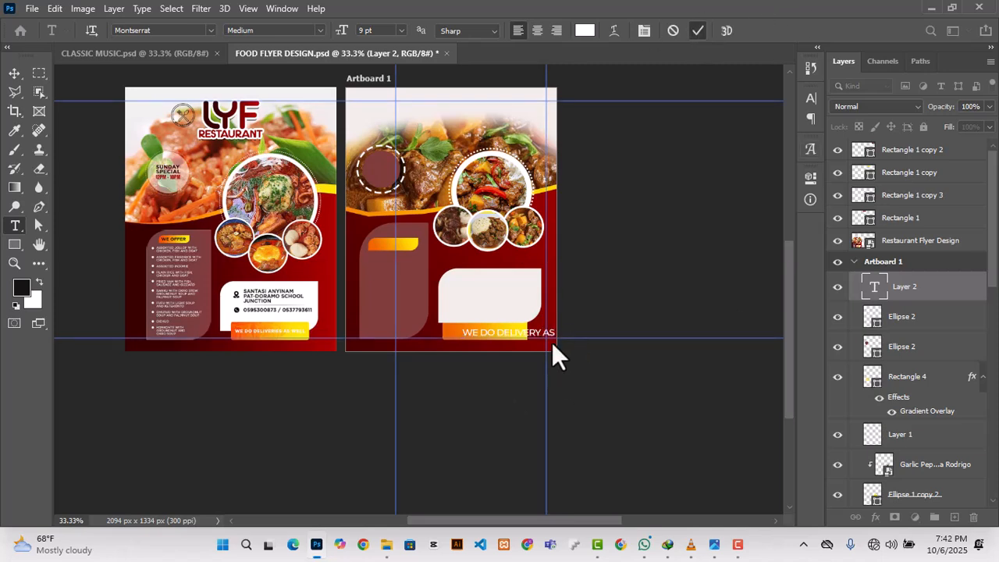
Step: Scale down the "WE DO DELIVERY AS WELL" text and position it to fit inside the orange banner
key("ctrl+t")
left_click_drag(583, 339, 446, 334)
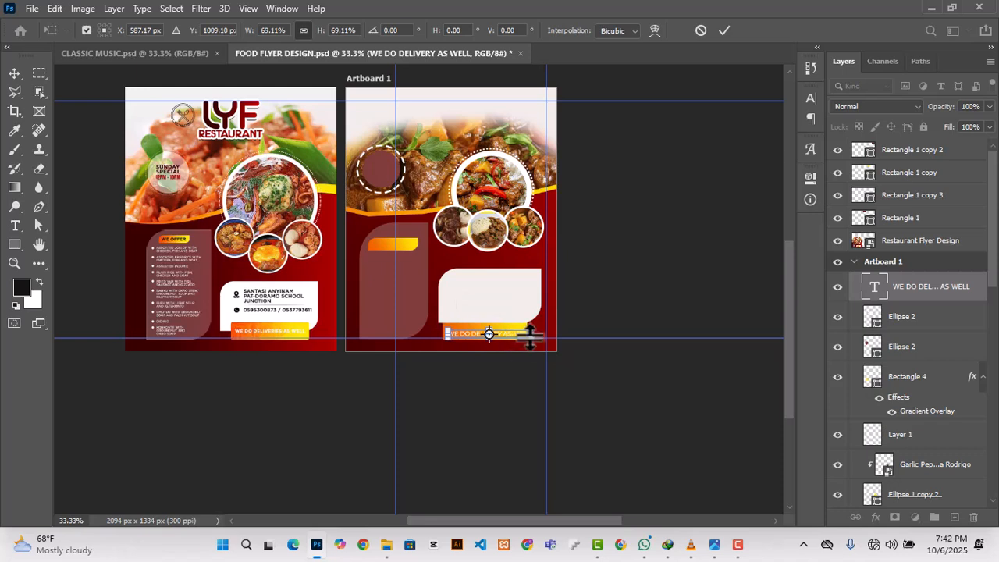
left_click_drag(532, 343, 520, 336)
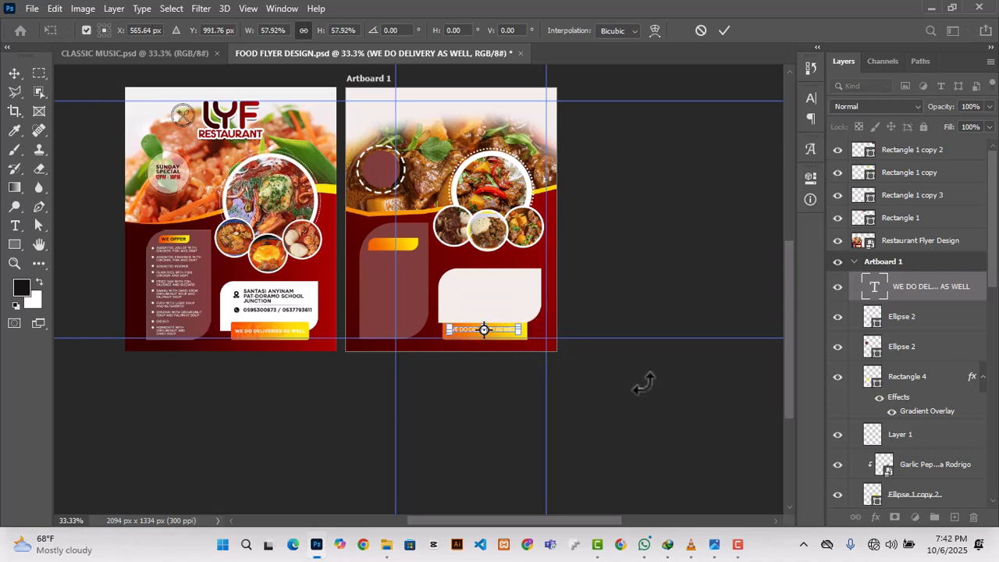
left_click(724, 30)
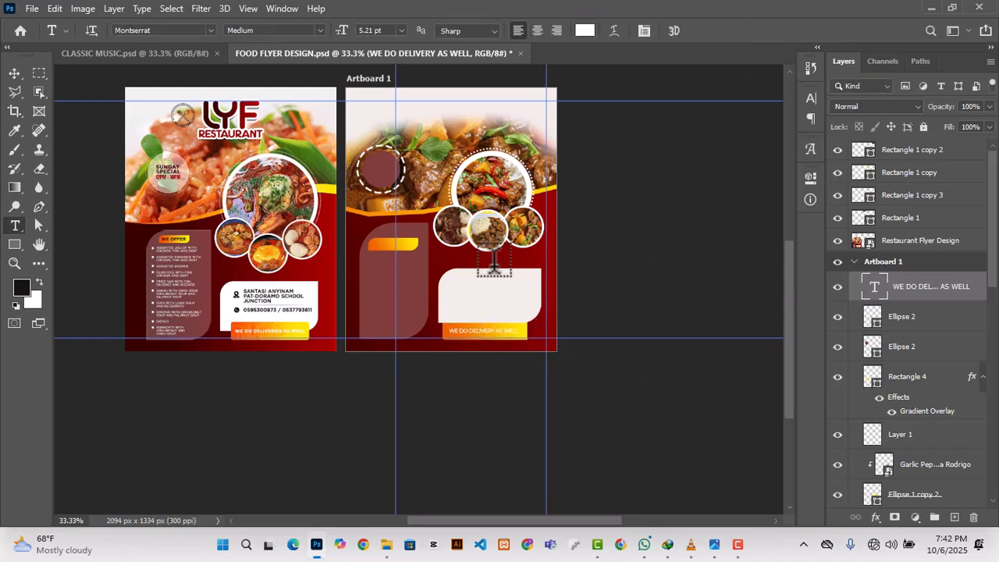
left_click(14, 73)
key("ctrl+t")
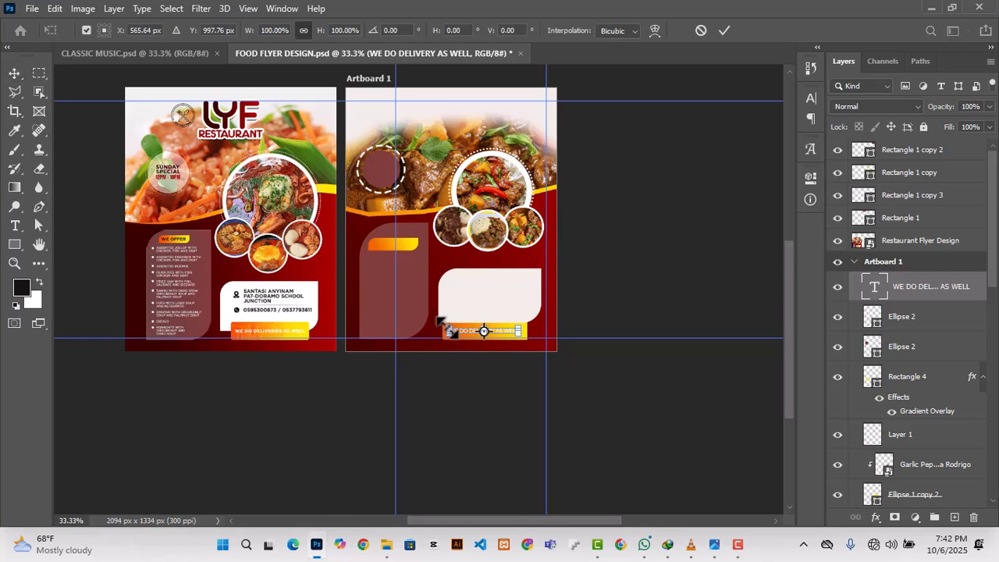
left_click_drag(519, 336, 528, 336)
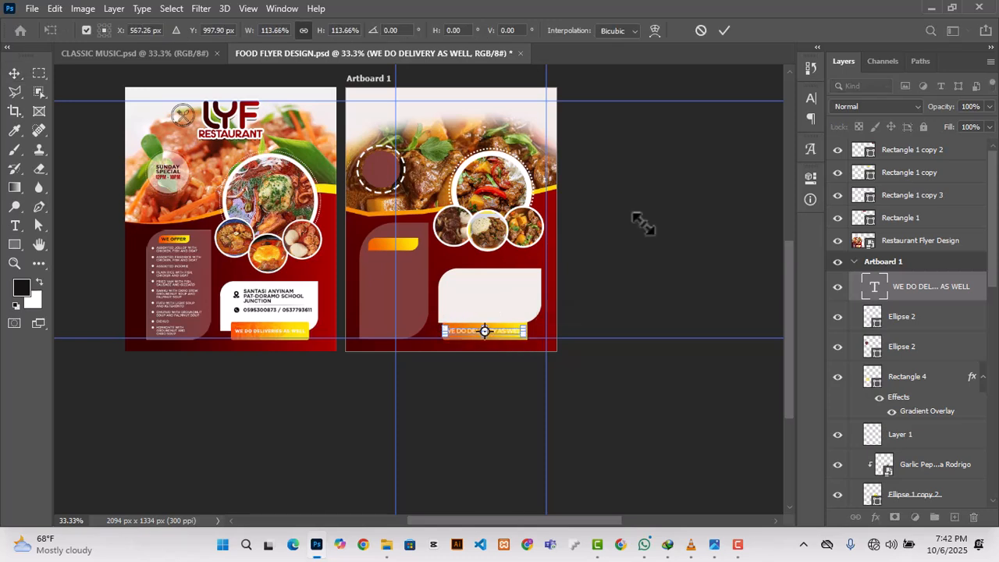
left_click(724, 30)
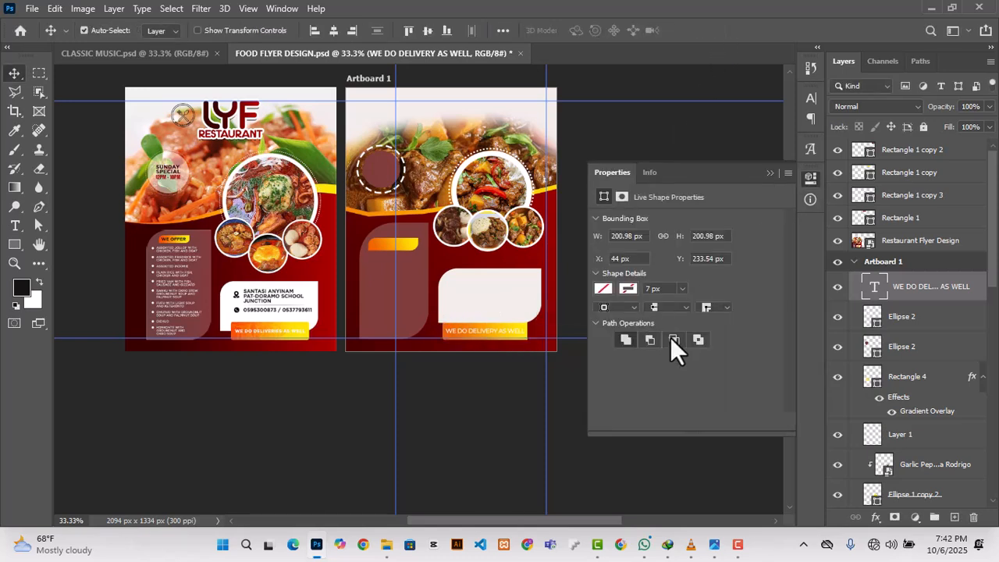
Step: Set the font weight of the delivery text to Bold
left_click(728, 337)
left_click(623, 261)
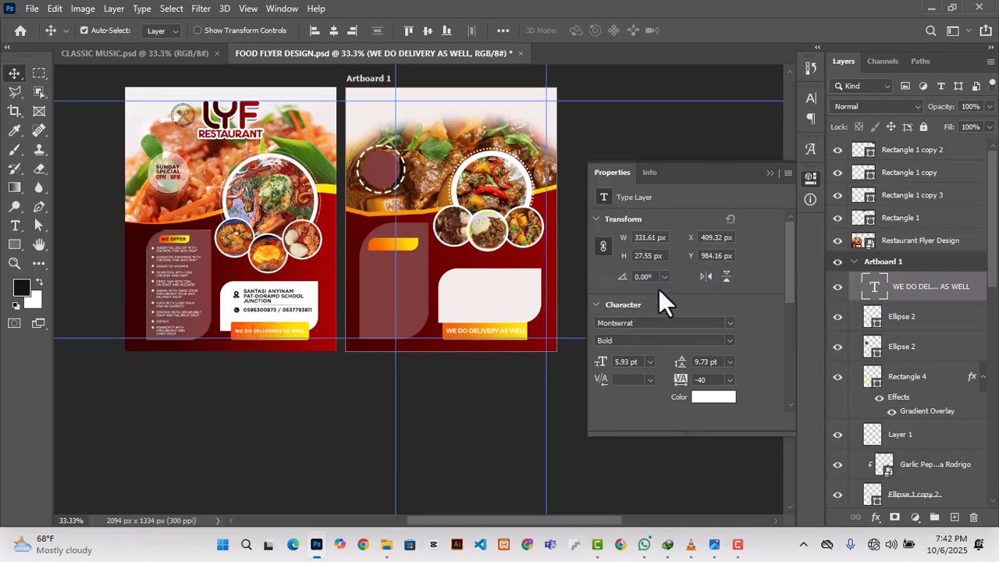
left_click(769, 173)
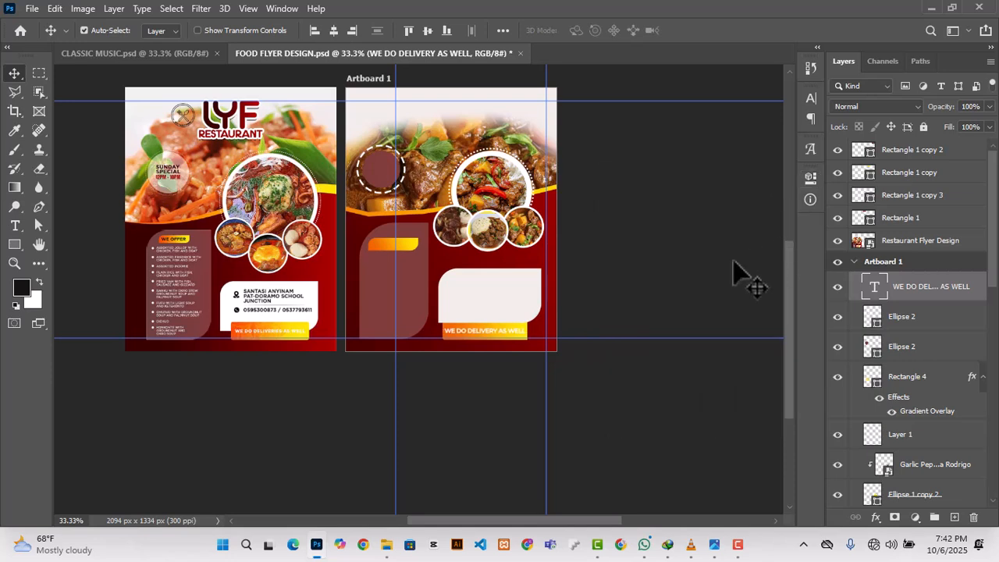
Step: Duplicate the delivery text onto the small yellow label in the maroon panel and change the copy to "WE OFFER"
scroll(591, 316, "up", 1)
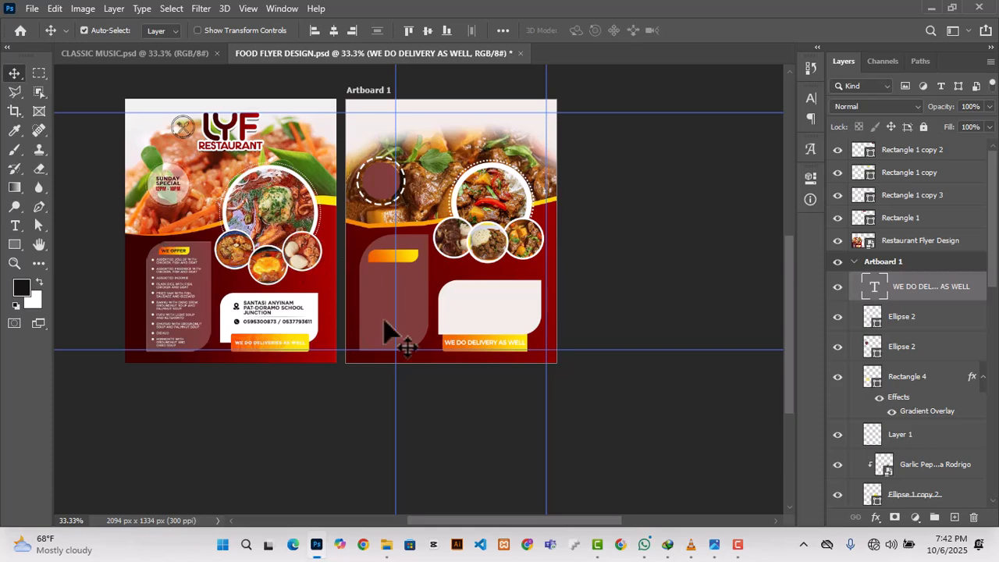
left_click_drag(482, 345, 414, 262)
double_click(414, 259)
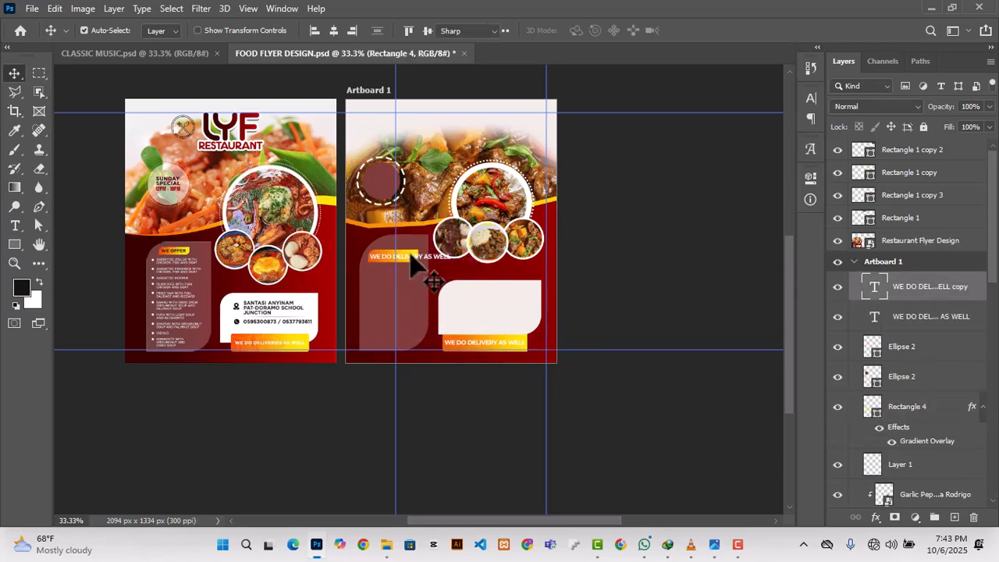
type("WE O")
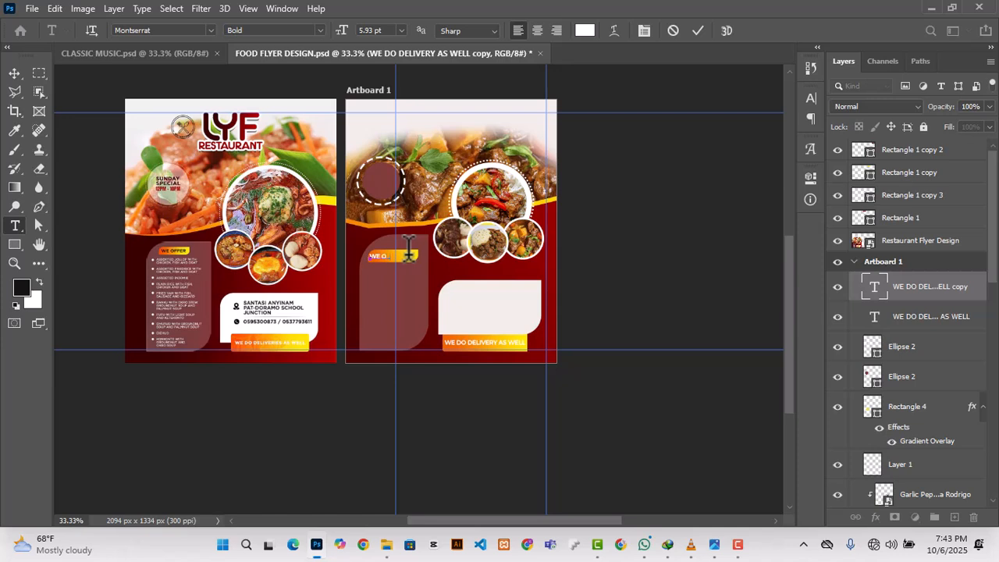
type("FFER")
left_click(697, 30)
key("v")
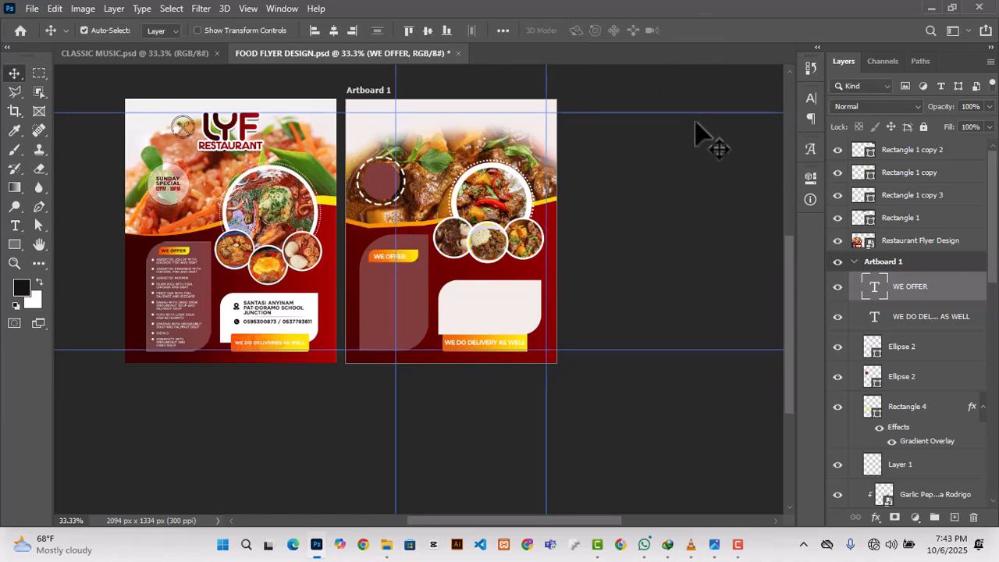
Step: Resize the "WE OFFER" text to suit its label and move the inner vertical guide near the artboard's left edge
key("ctrl+t")
left_click_drag(418, 252, 419, 252)
left_click(724, 30)
left_click_drag(395, 101, 358, 110)
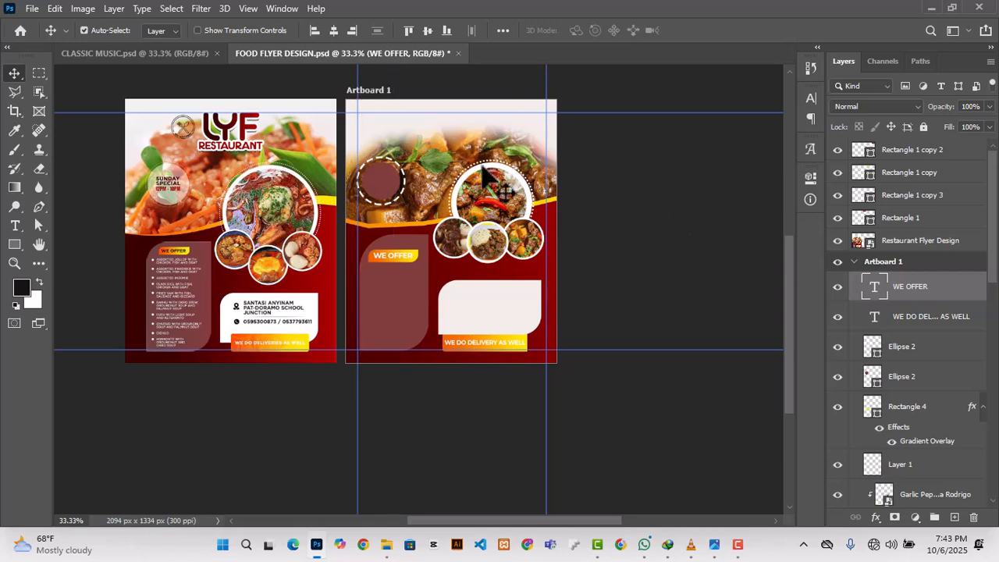
left_click(74, 82)
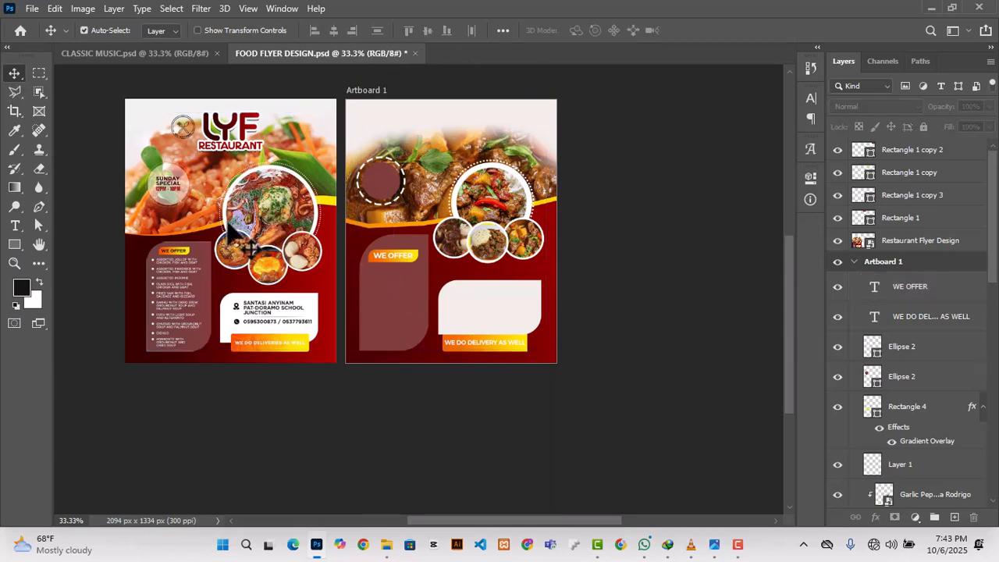
Step: Fill the maroon circle with the light peach sampled from the reference flyer's badge and set its layer opacity to 72%
left_click(386, 191)
left_click(810, 178)
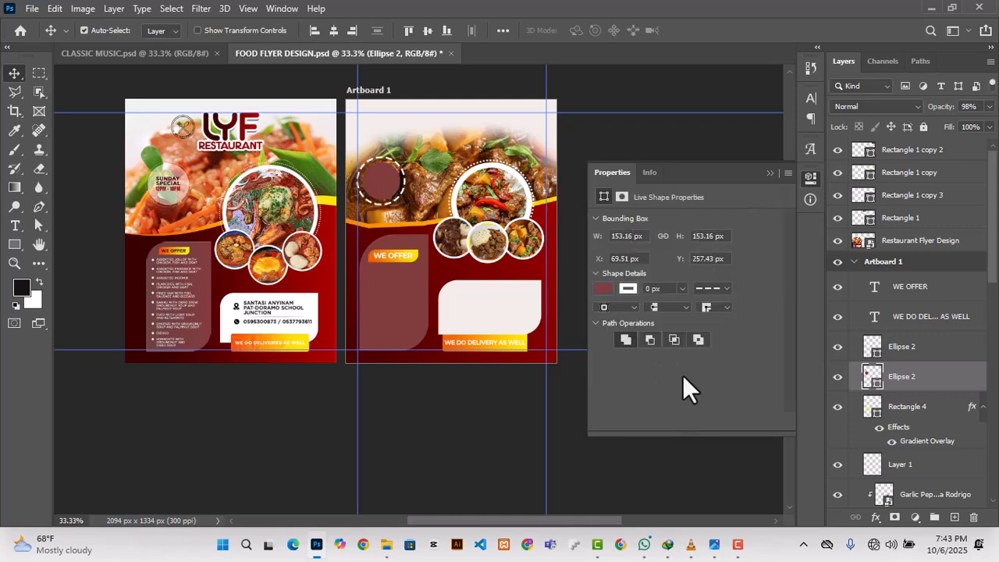
left_click(629, 288)
left_click(787, 306)
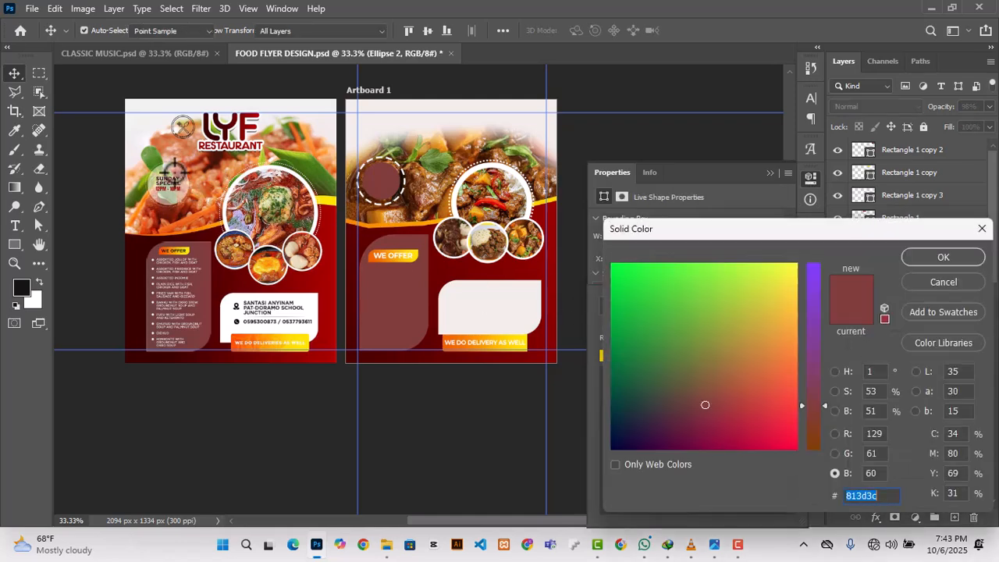
left_click(167, 167)
left_click(942, 257)
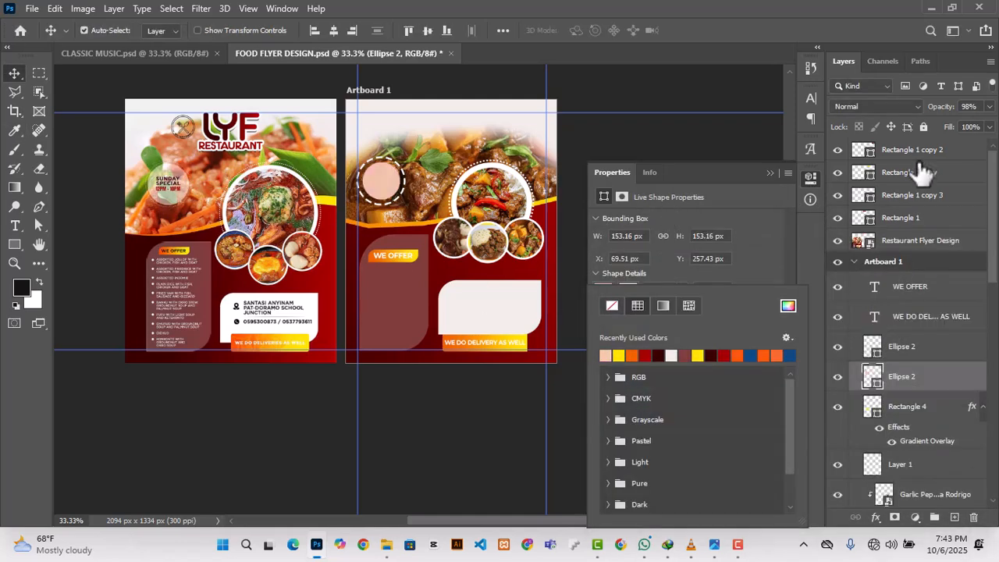
left_click_drag(948, 107, 933, 112)
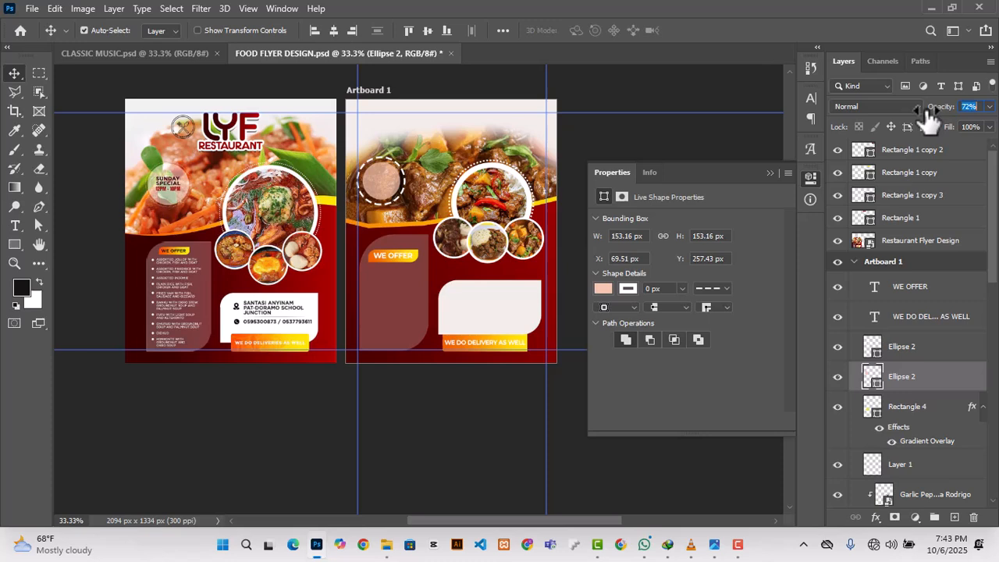
left_click(769, 173)
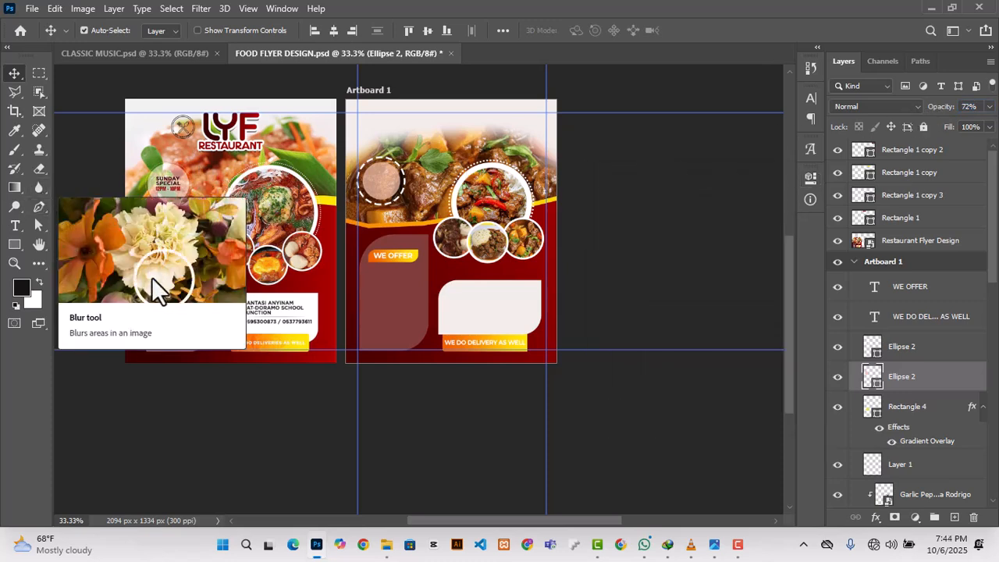
left_click(17, 227)
left_click(381, 180)
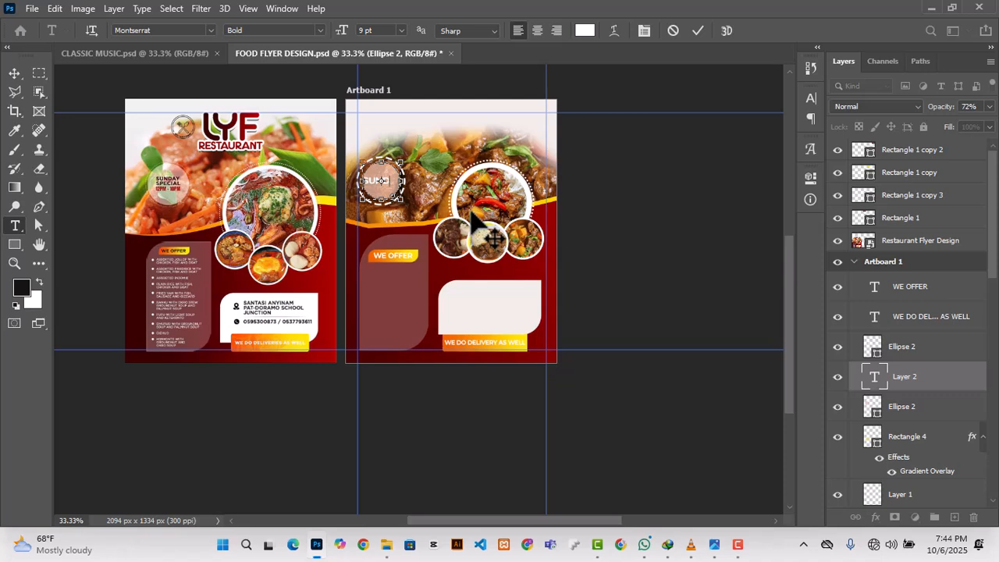
type("SUNDAY")
left_click(697, 31)
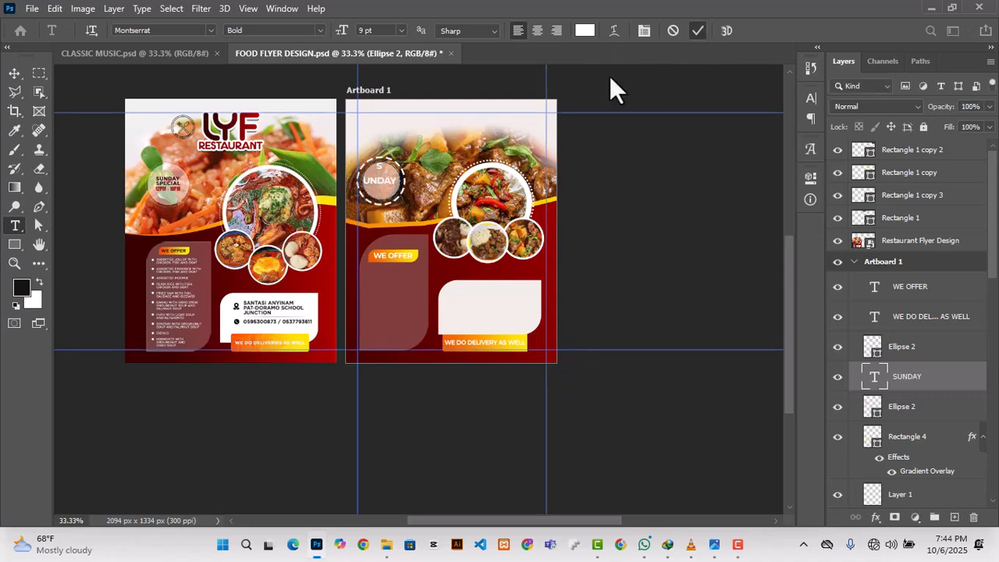
left_click(15, 72)
double_click(394, 178)
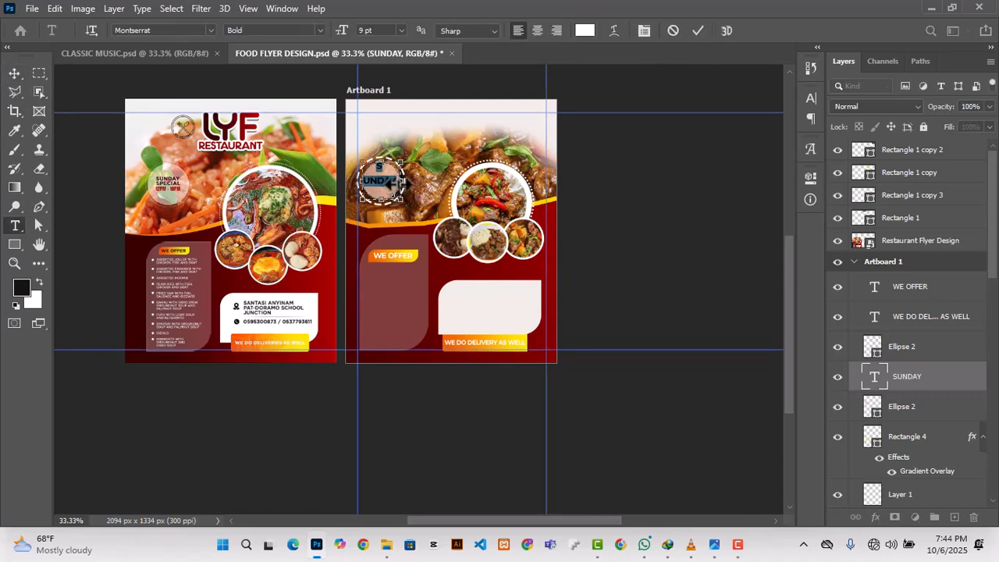
left_click_drag(400, 184, 427, 185)
key("ctrl+z")
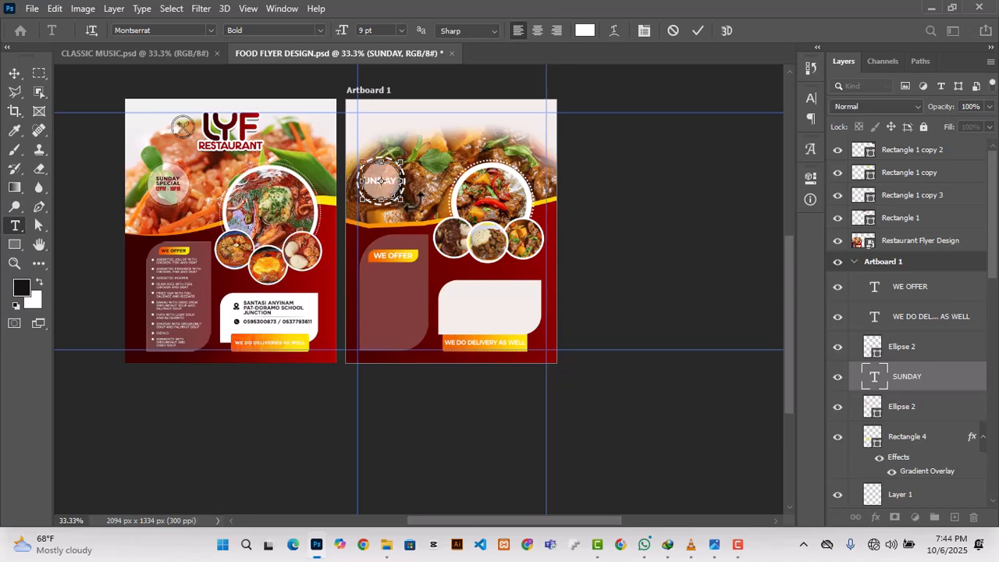
left_click(698, 30)
key("ctrl+t")
left_click_drag(400, 199, 389, 190)
left_click(686, 32)
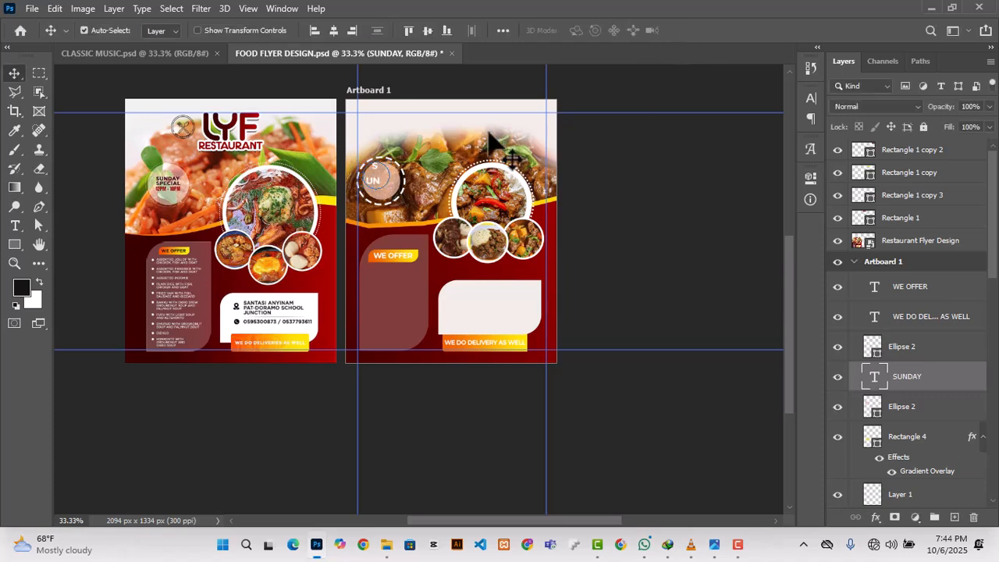
left_click_drag(909, 380, 974, 516)
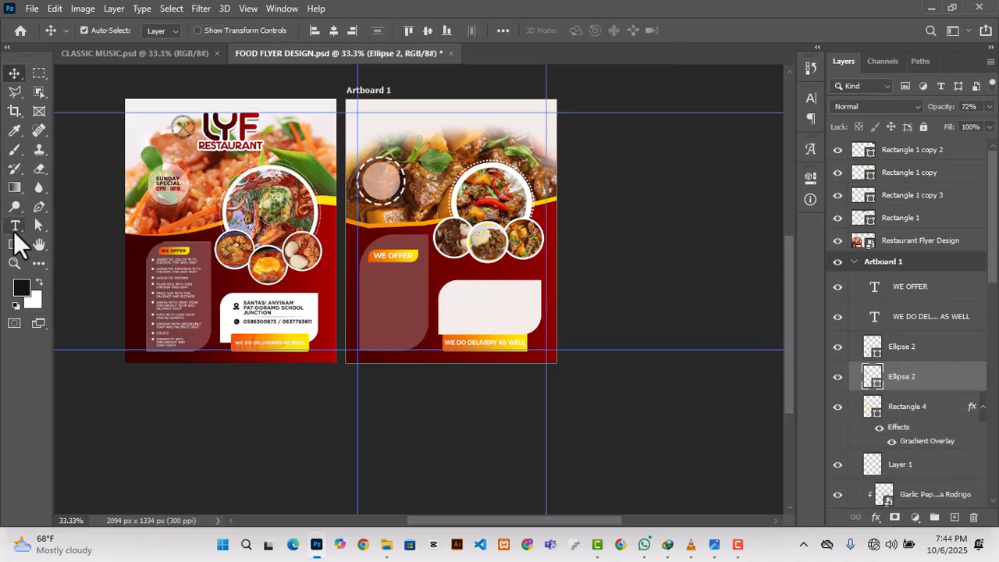
Step: Enter the three-line point text "SUNDAY / SPECIAL / 12PM-10PM" near the top of the artboard, above the dashed circle
left_click(15, 225)
left_click(384, 123)
key("BackSpace")
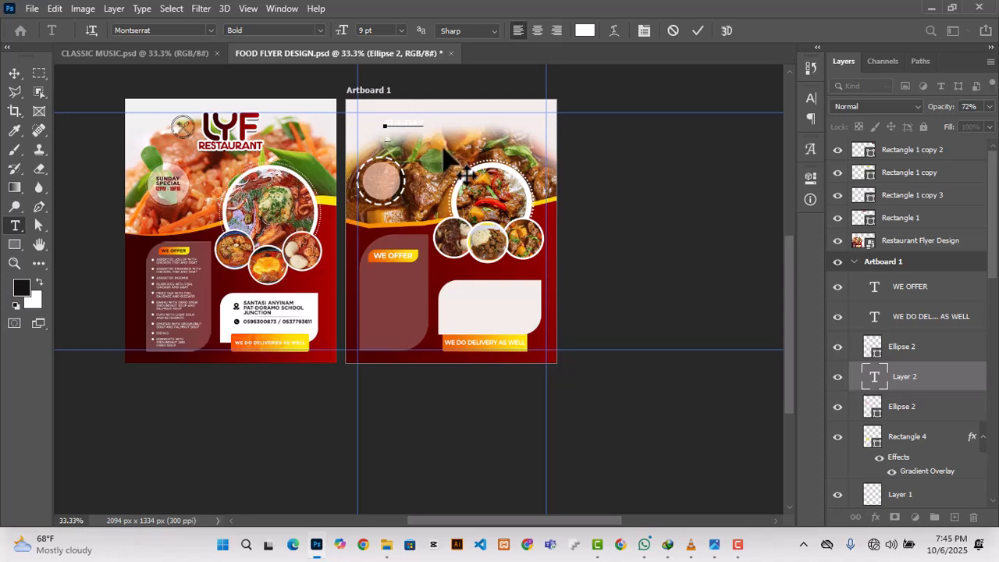
type("SPECIAL")
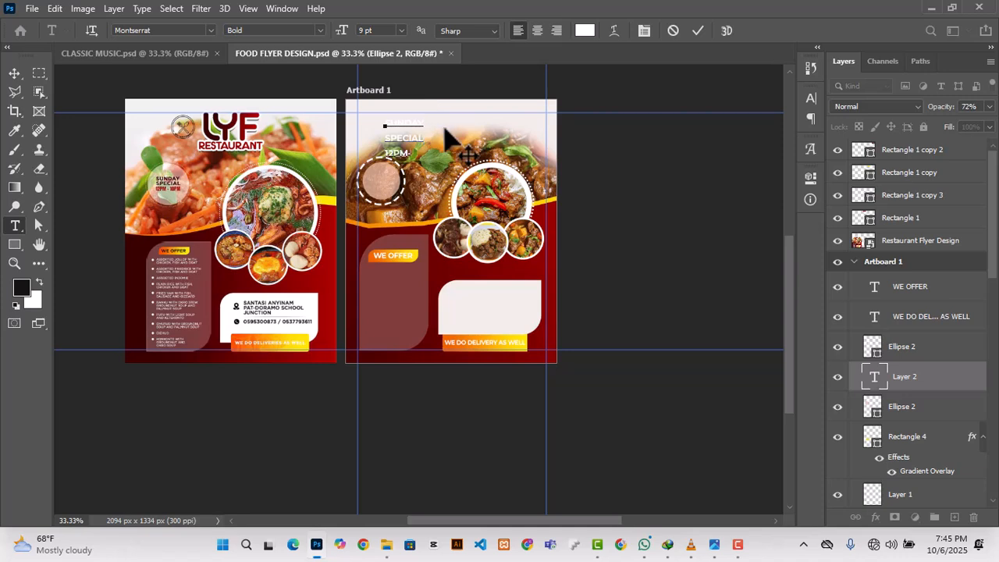
type(" 12PM-10PM")
left_click(697, 31)
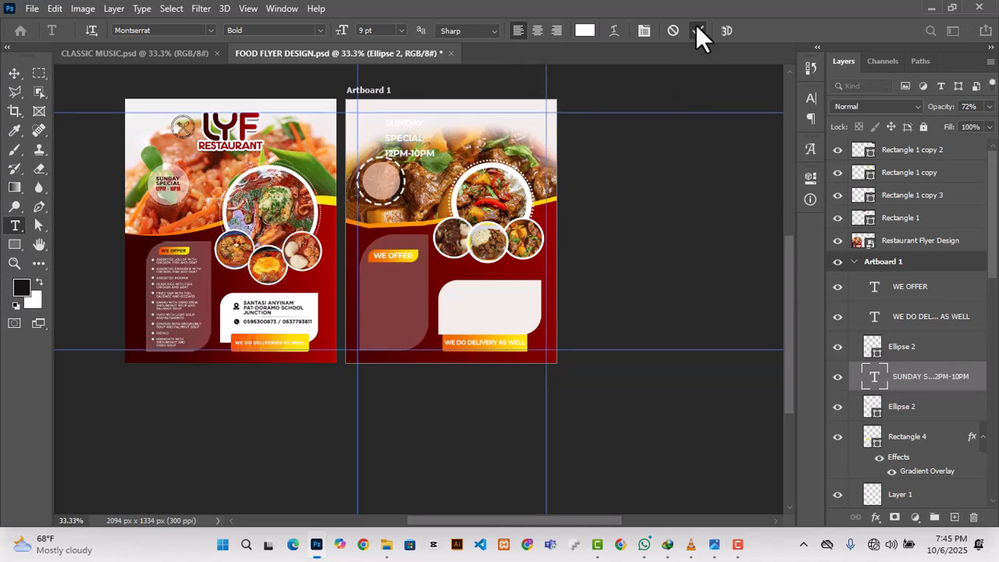
Step: Set the leading of the Sunday special text to 9 pt and centre-align its lines
left_click(811, 177)
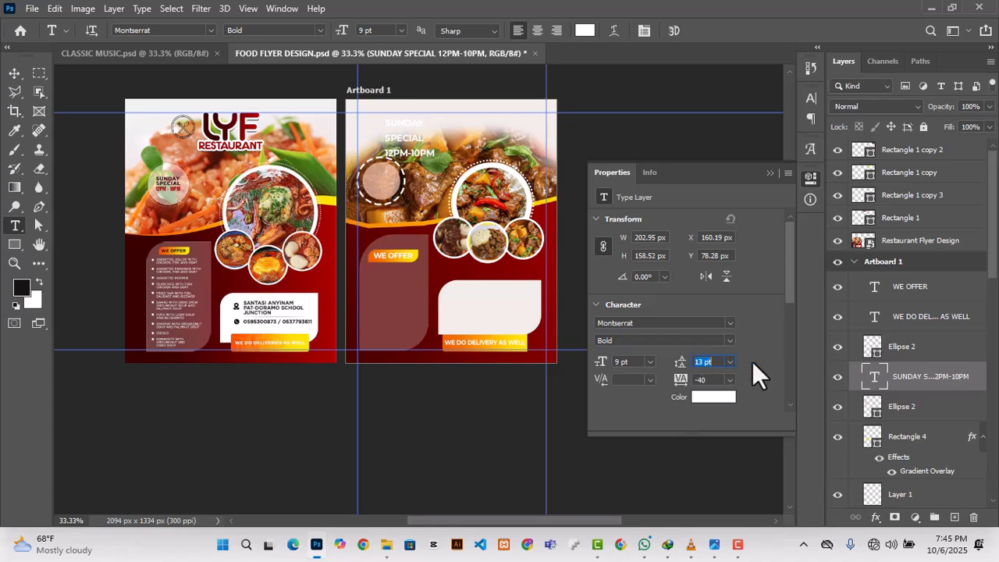
key("Down")
key("Down")
key("Down")
key("Down")
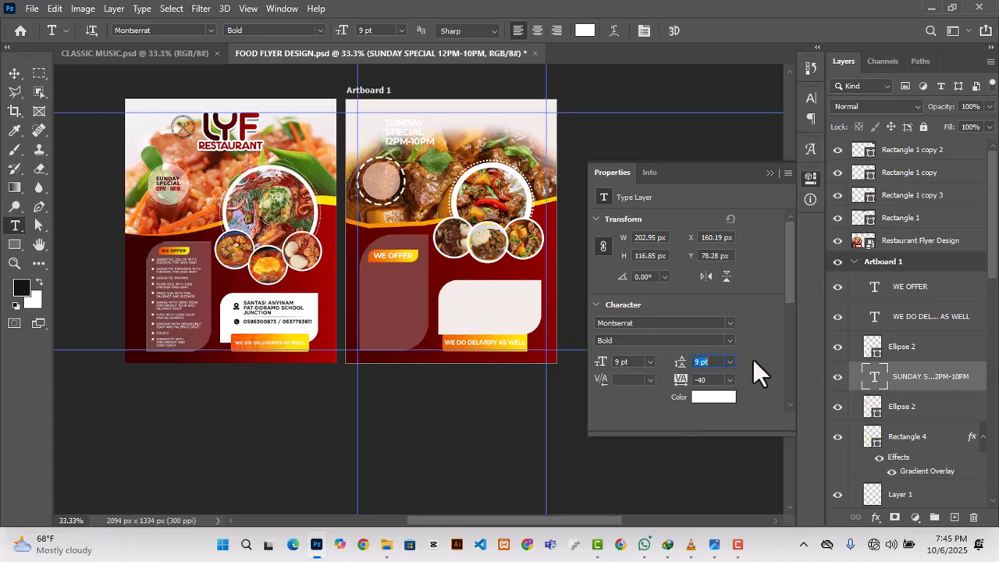
left_click(769, 172)
left_click(539, 32)
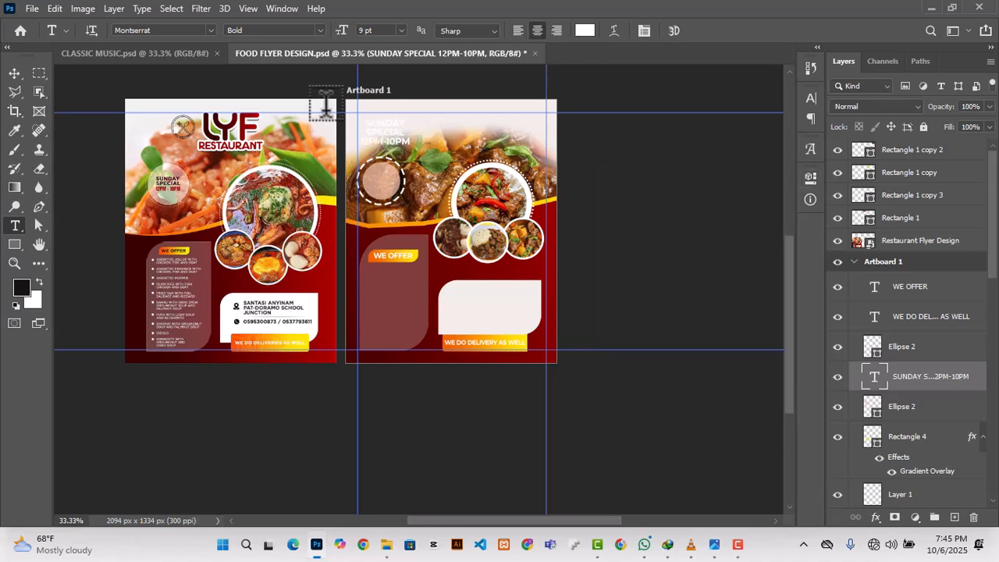
Step: Scale down the Sunday special text and centre it inside the dashed circle
left_click(13, 73)
key("ctrl+t")
left_click_drag(361, 119, 371, 172)
key("Return")
key("ctrl+t")
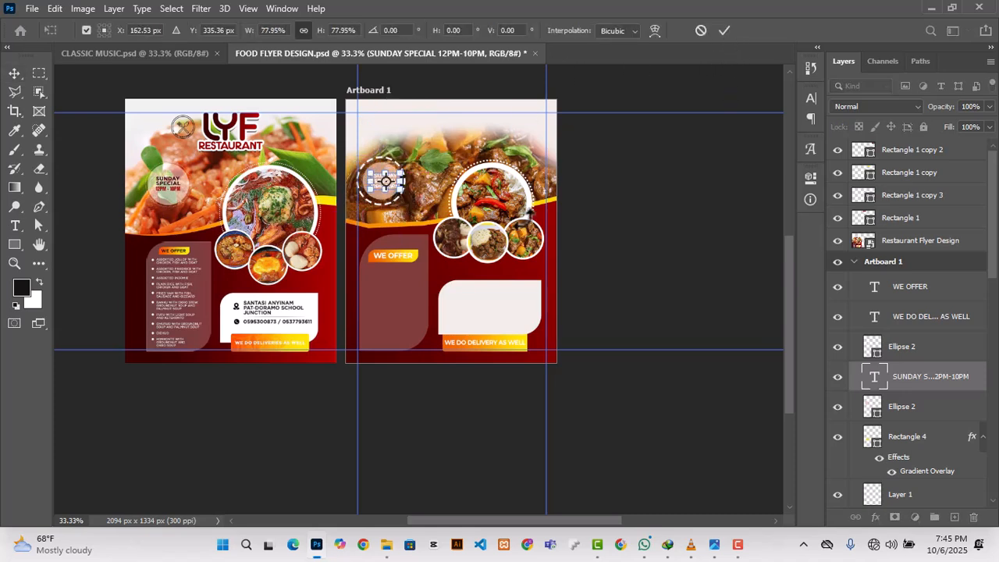
key("Left")
key("Left")
key("Left")
key("Left")
key("Left")
key("Left")
key("Left")
key("Left")
key("Left")
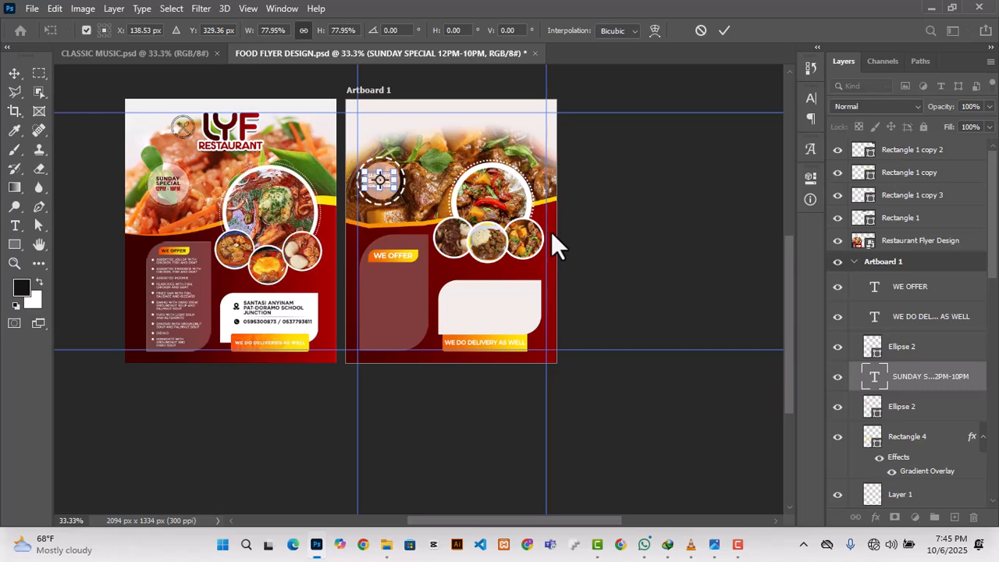
left_click(724, 30)
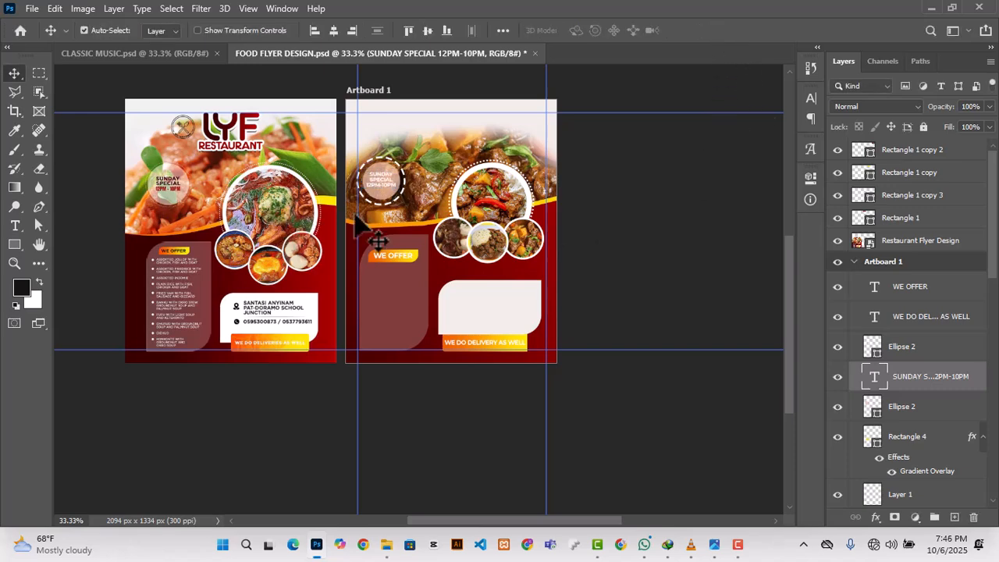
Step: Recolour the Sunday special text dark maroon (#3a0000) by sampling the reference flyer's maroon background
left_click(810, 179)
left_click(716, 399)
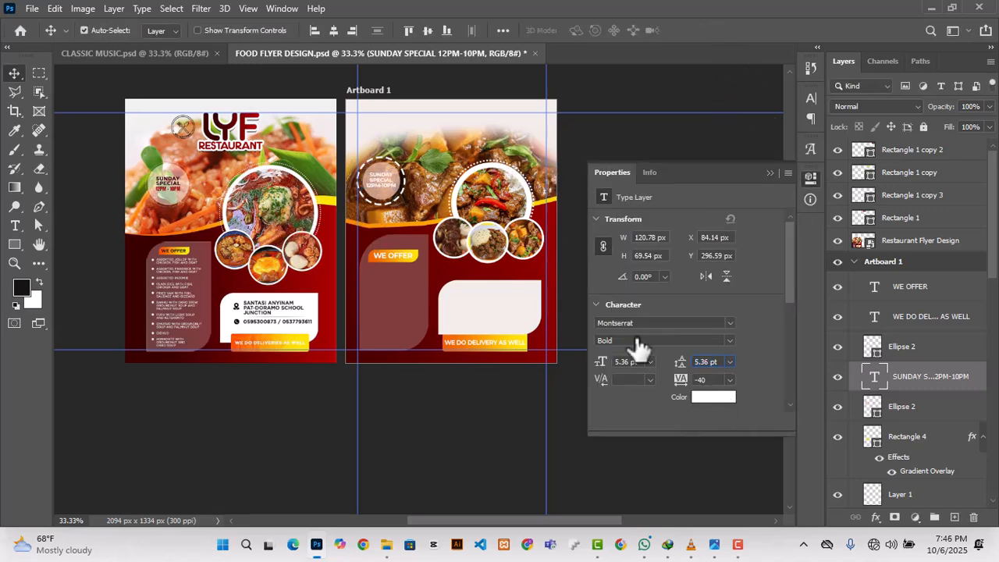
left_click(134, 273)
left_click(921, 256)
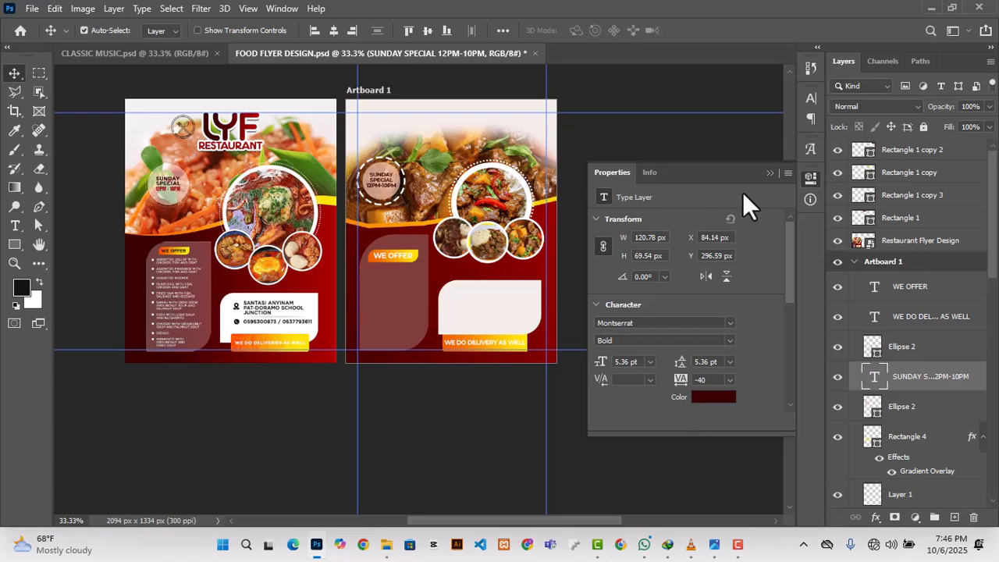
left_click(770, 173)
Step: Recolour only the "12PM-10PM" line of the badge text red (#a80300), sampled from the reference flyer's LYF logo
double_click(381, 181)
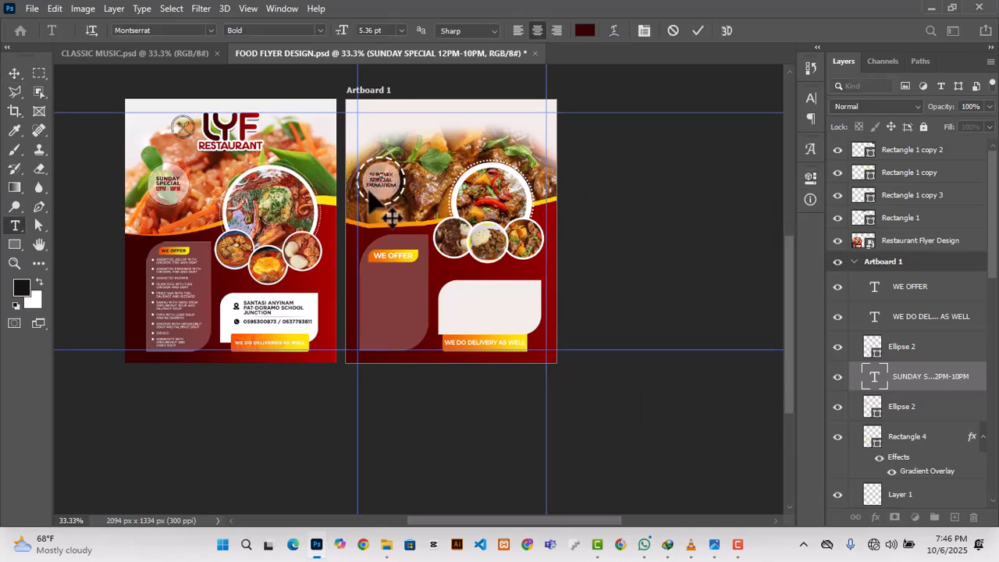
left_click(584, 30)
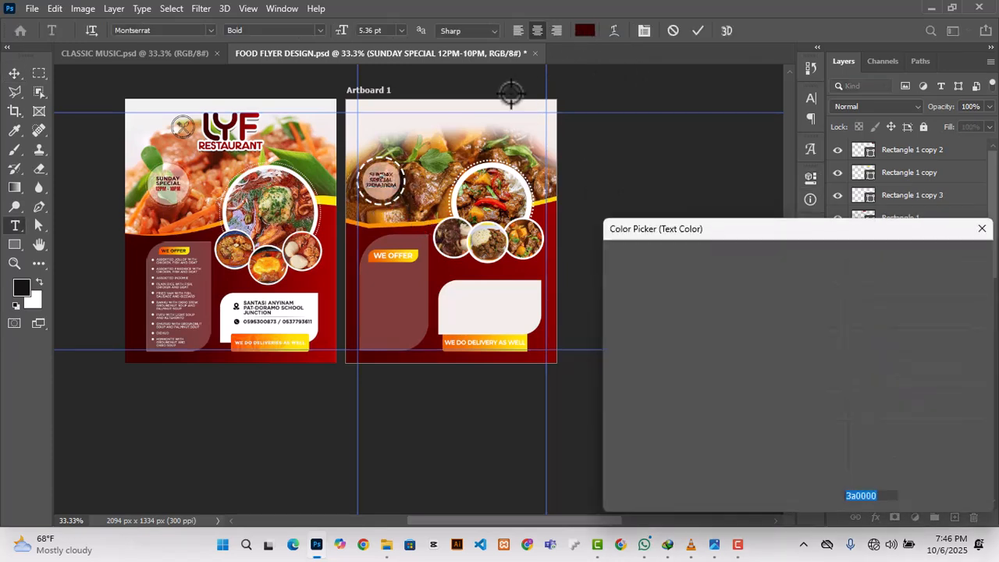
left_click(254, 116)
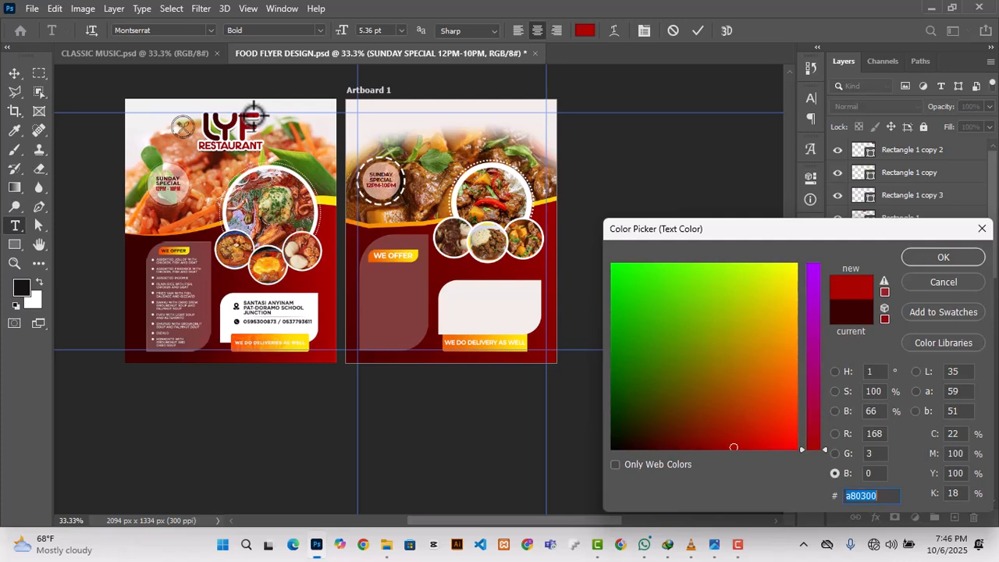
left_click(925, 250)
left_click(613, 192)
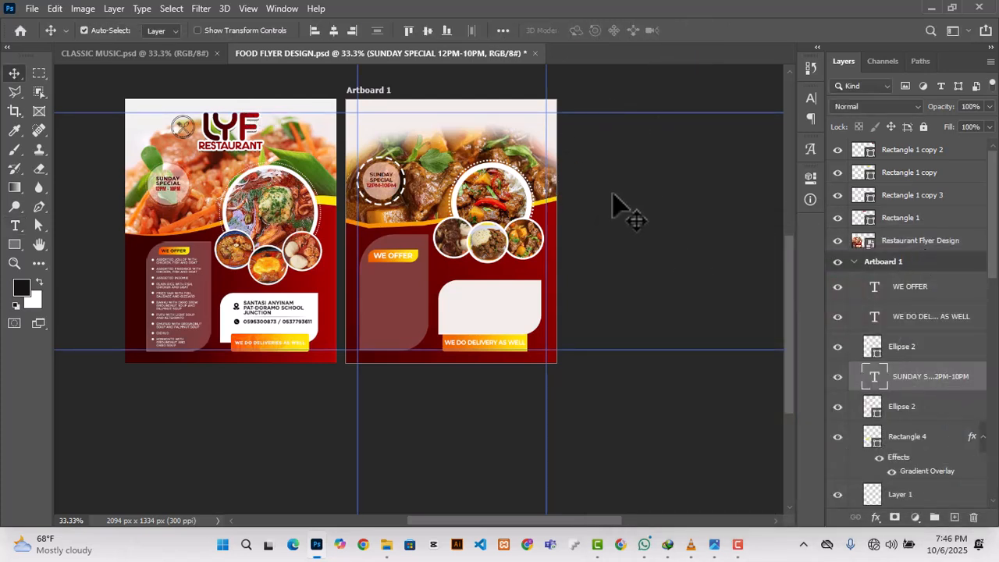
left_click(660, 229)
scroll(622, 235, "down", 3)
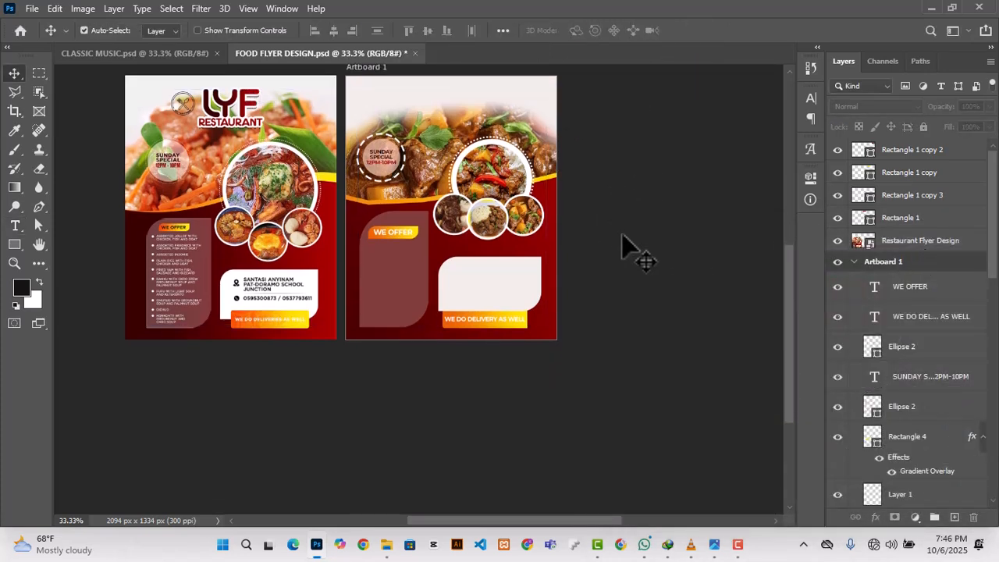
scroll(621, 244, "up", 4)
scroll(622, 257, "up", 2)
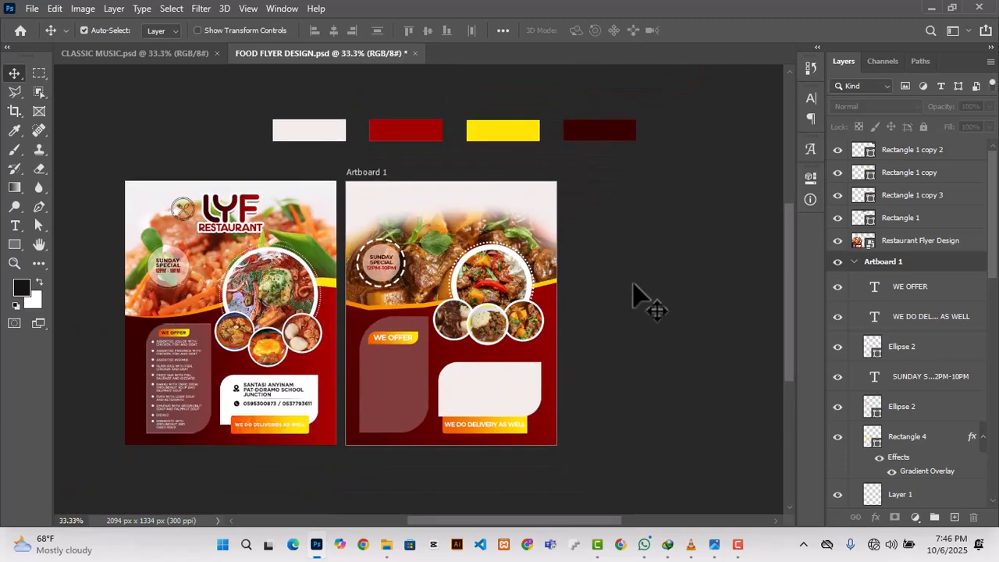
scroll(638, 301, "down", 2)
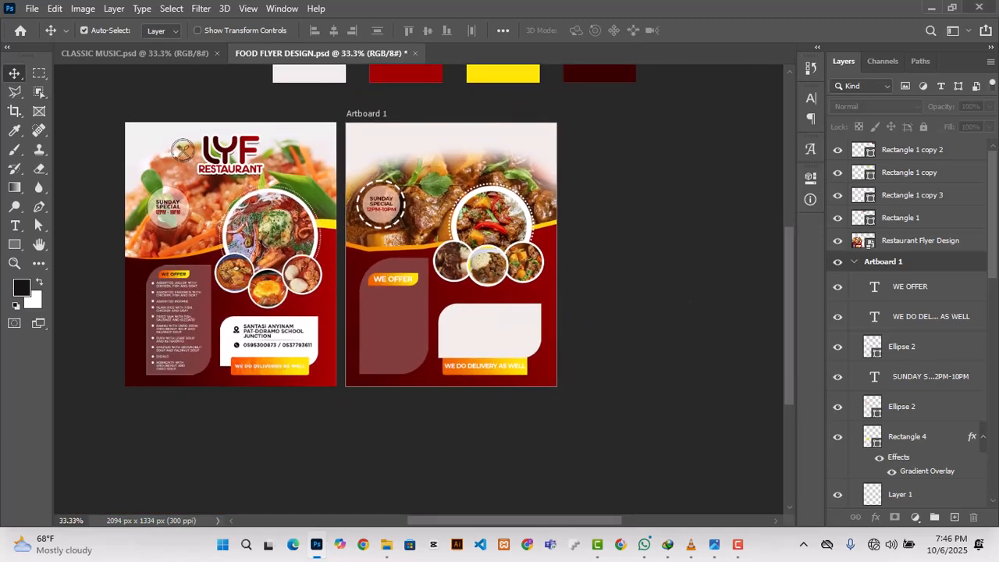
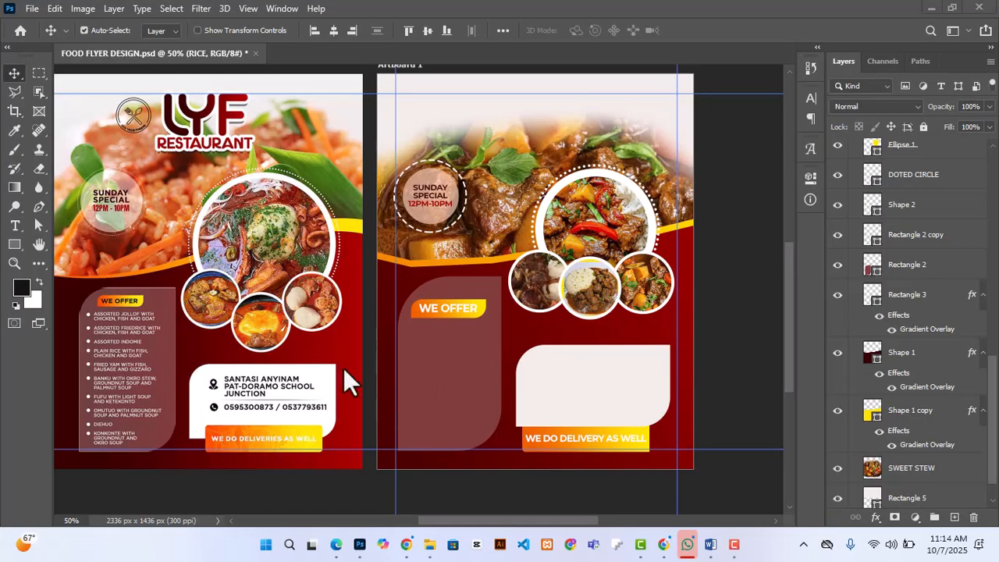
Step: Copy the hotel name "The Golden Spoon Hotel" from the Word document and return to Photoshop
scroll(936, 372, "up", 10)
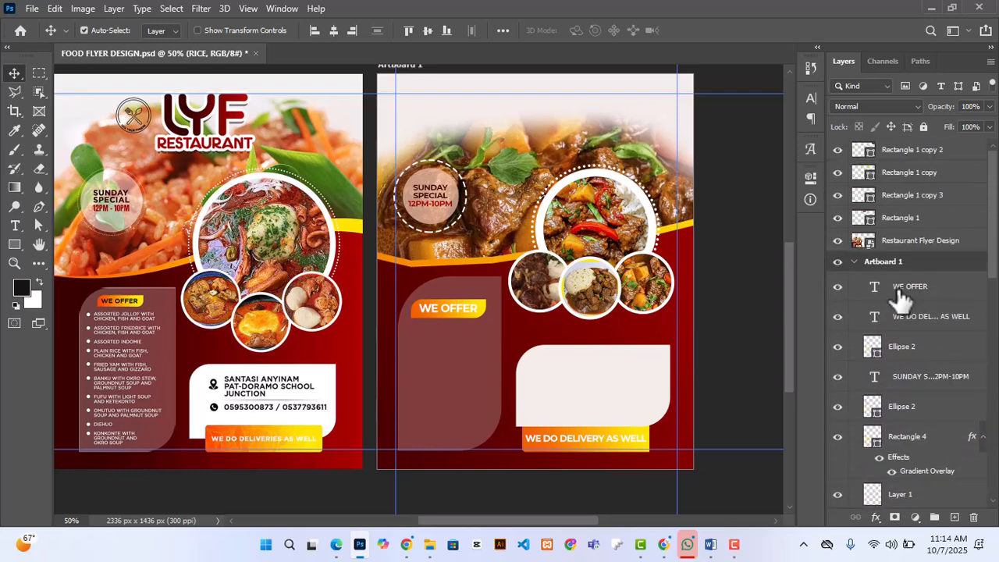
left_click(901, 295)
left_click(710, 544)
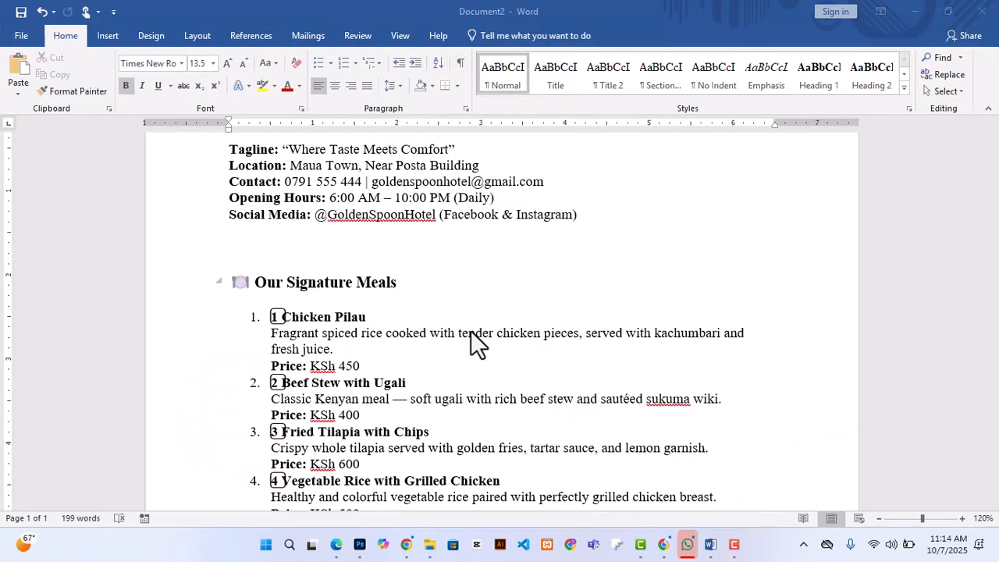
scroll(414, 340, "up", 3)
left_click_drag(485, 241, 320, 241)
key("ctrl+c")
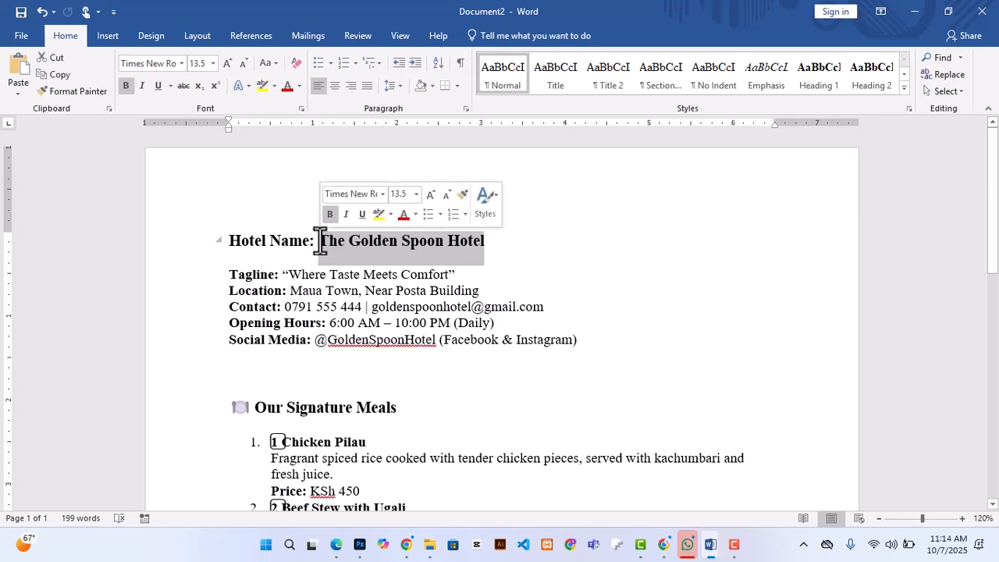
left_click(360, 544)
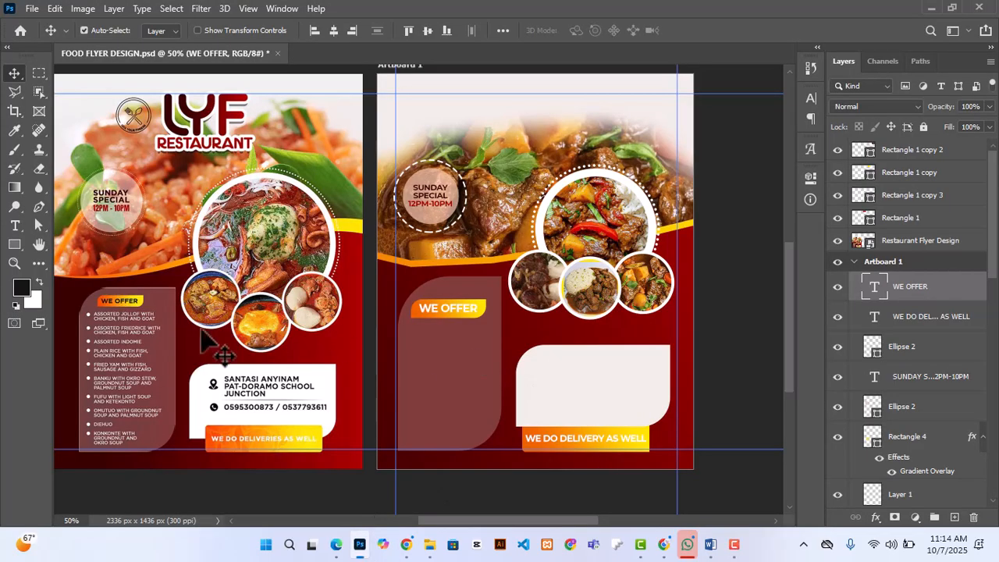
Step: Paste "The Golden Spoon Hotel" as a new horizontal text line in the pale contact panel
right_click(21, 227)
left_click(78, 226)
left_click(549, 362)
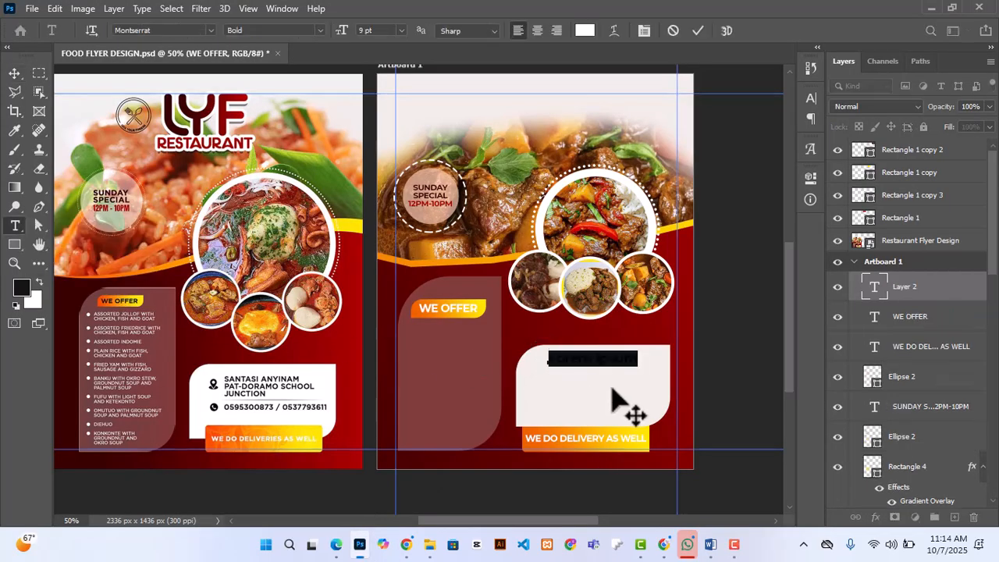
key("ctrl+v")
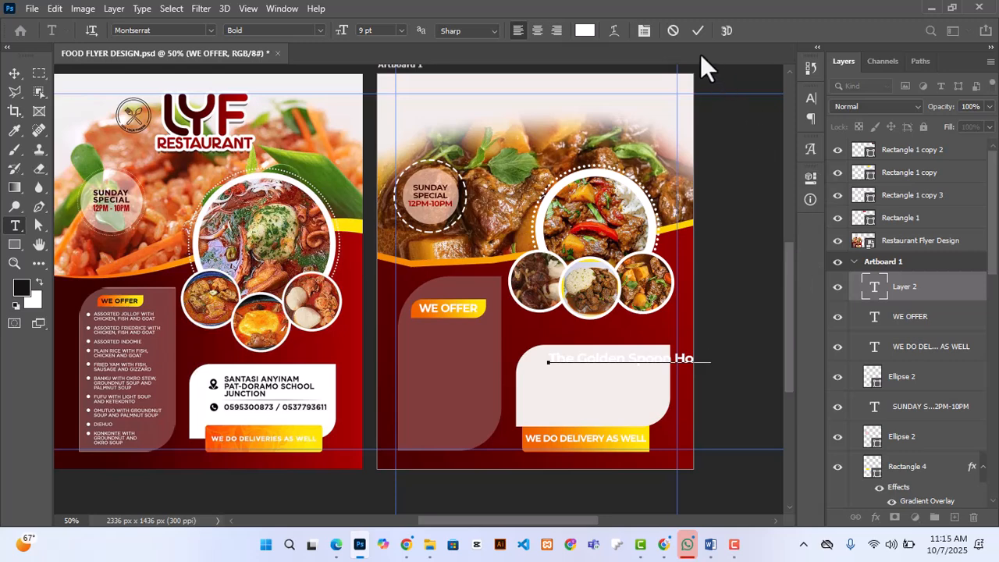
left_click(697, 30)
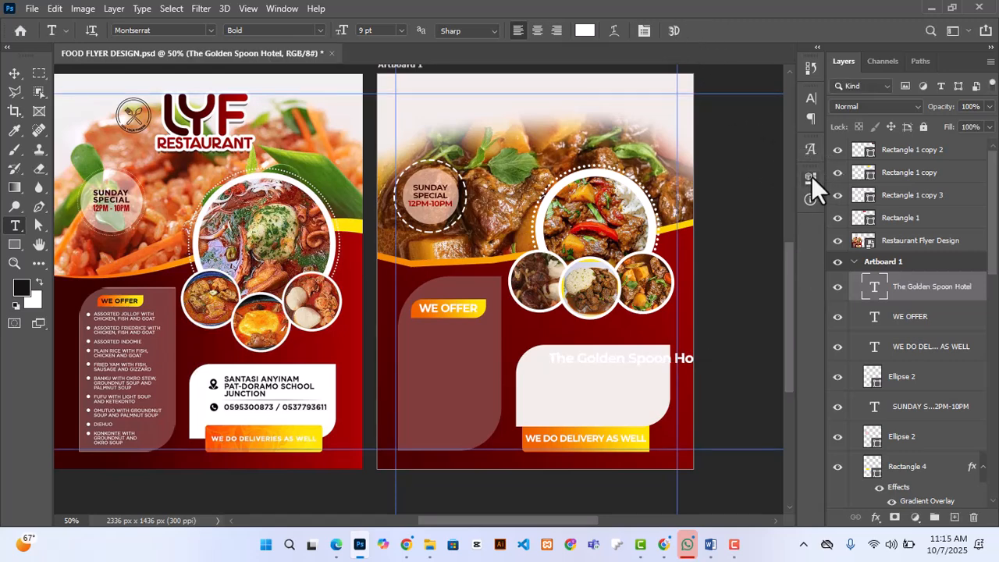
Step: Recolour the hotel name text dark brown by sampling a dark tone beside the Sunday special badge
left_click(810, 176)
left_click(708, 396)
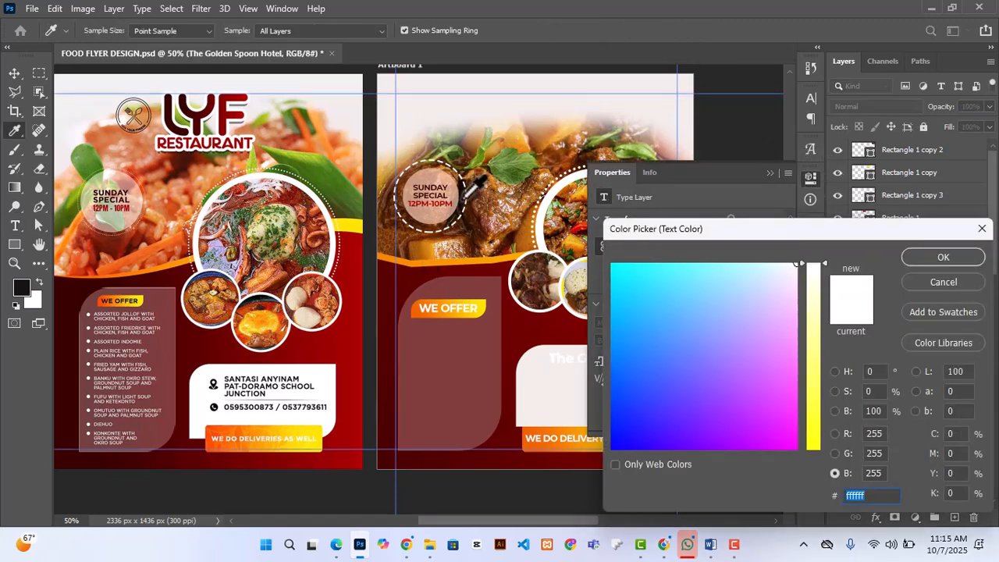
left_click(463, 198)
left_click(944, 257)
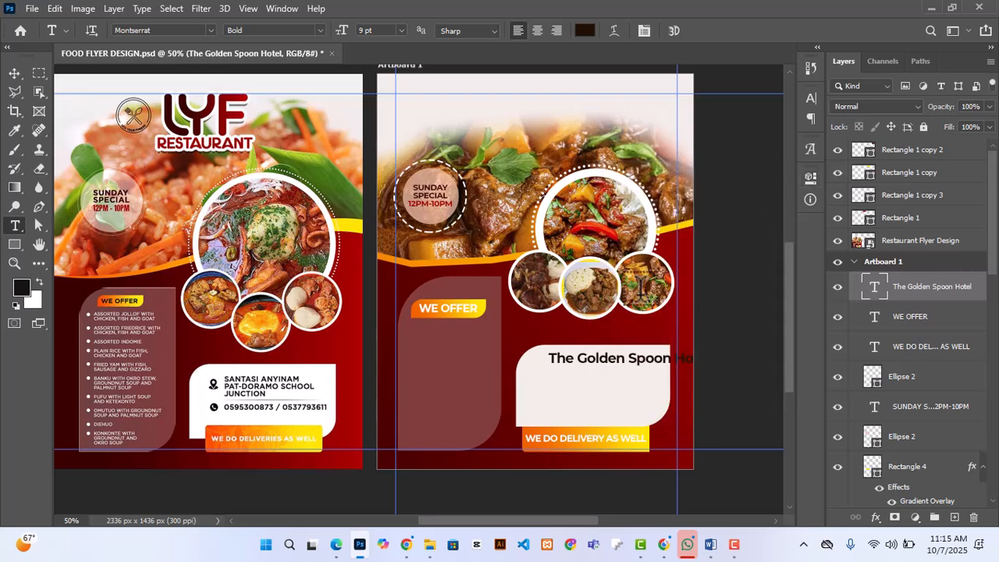
Step: Nudge the hotel name up slightly and break it onto two lines after "The Golden"
key("v")
key("ctrl+t")
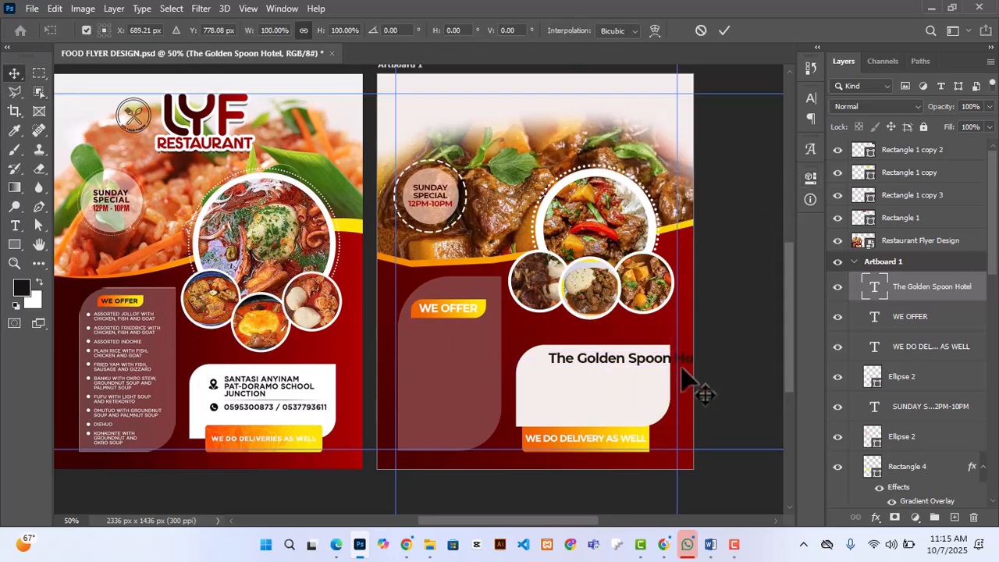
left_click_drag(680, 370, 653, 364)
key("Return")
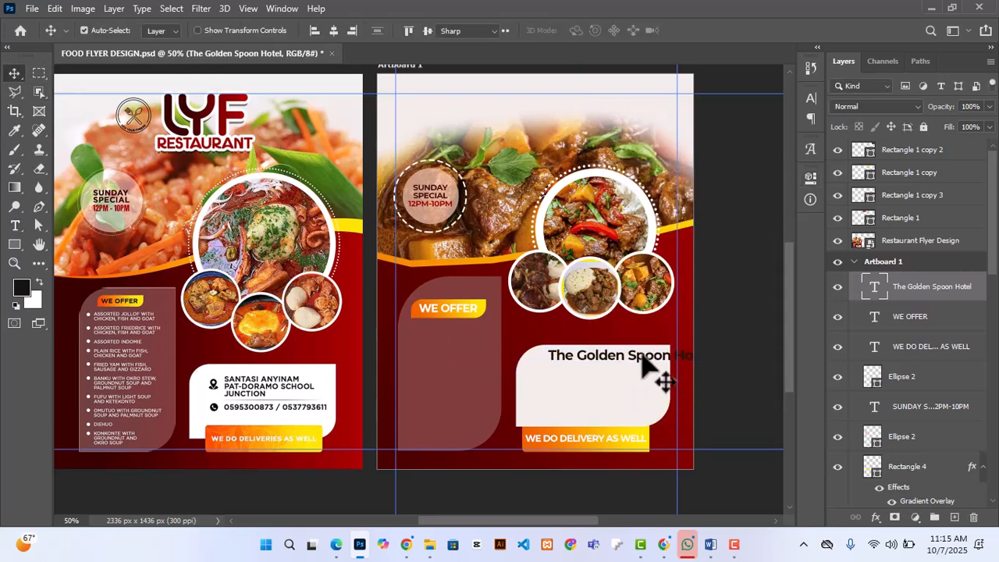
double_click(641, 356)
left_click(663, 359)
key("ctrl+Left")
key("Return")
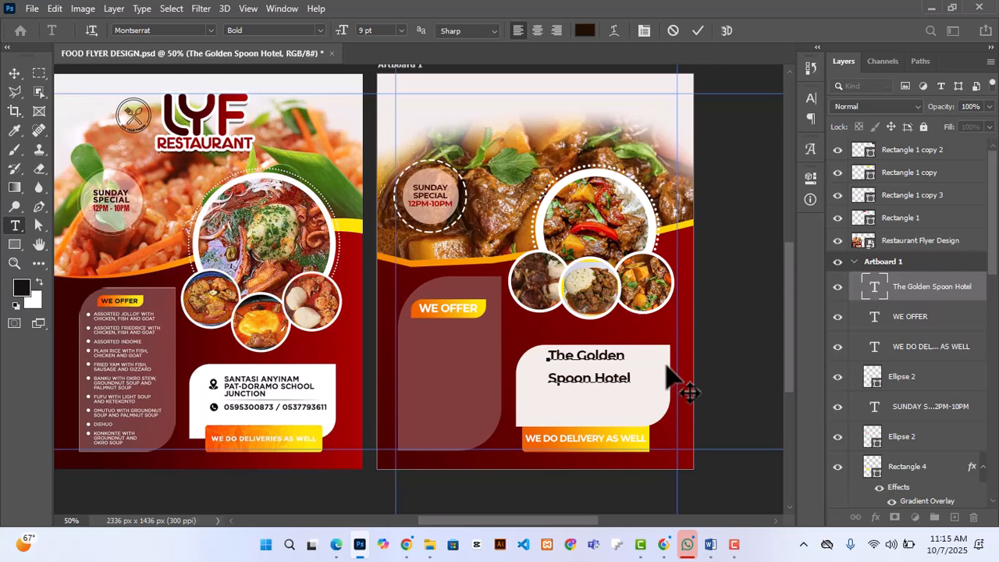
left_click(697, 30)
Step: Tighten the leading of the two-line hotel name
left_click(810, 177)
left_click_drag(548, 518, 592, 512)
key("Down")
key("Down")
key("Down")
key("Down")
key("Down")
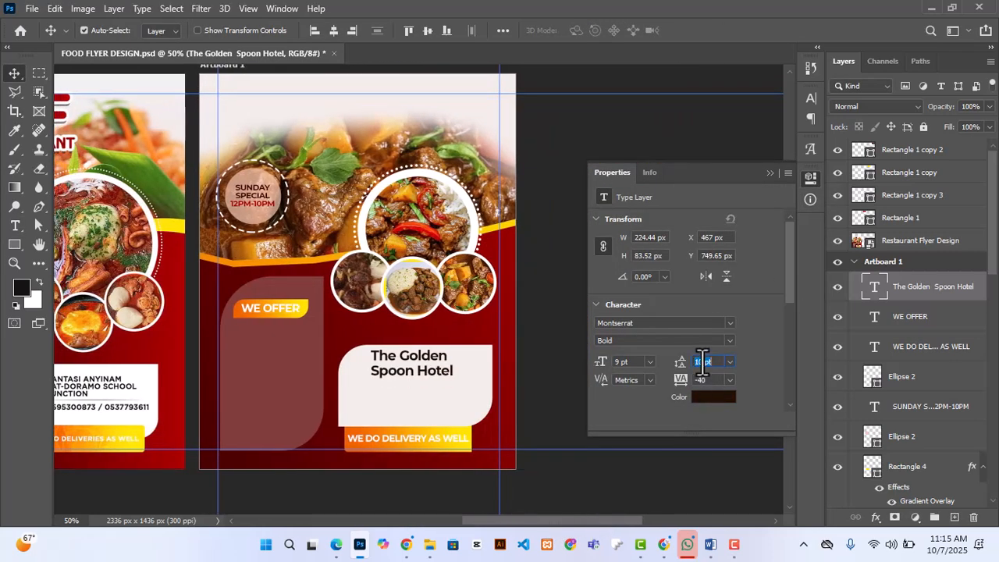
left_click(769, 173)
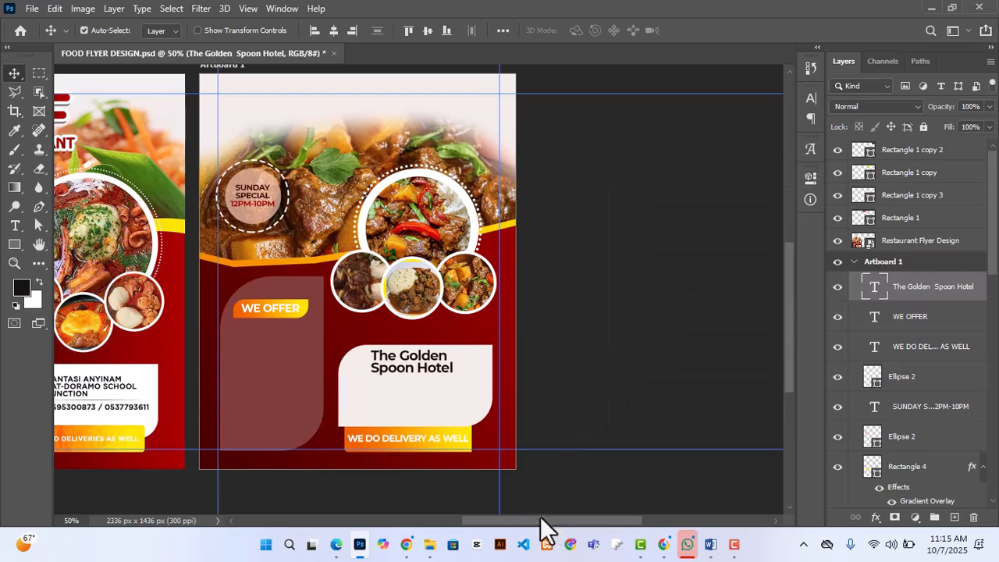
left_click_drag(542, 520, 498, 515)
Step: Copy the hotel's location from the Word document and paste it as a new line under the hotel name
mouse_move(710, 544)
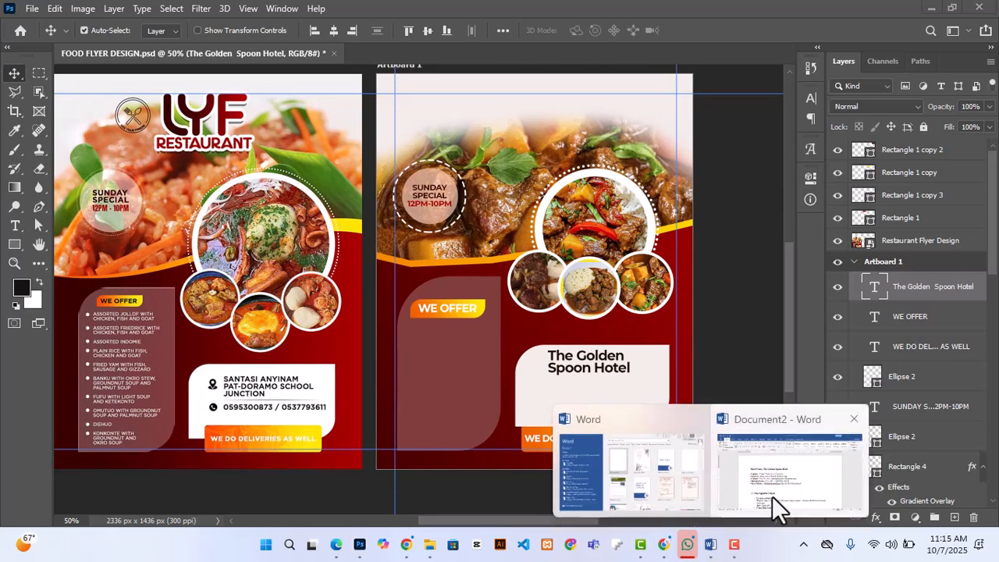
left_click(773, 505)
left_click(293, 290)
left_click_drag(293, 290, 485, 296)
key("ctrl+c")
left_click(360, 544)
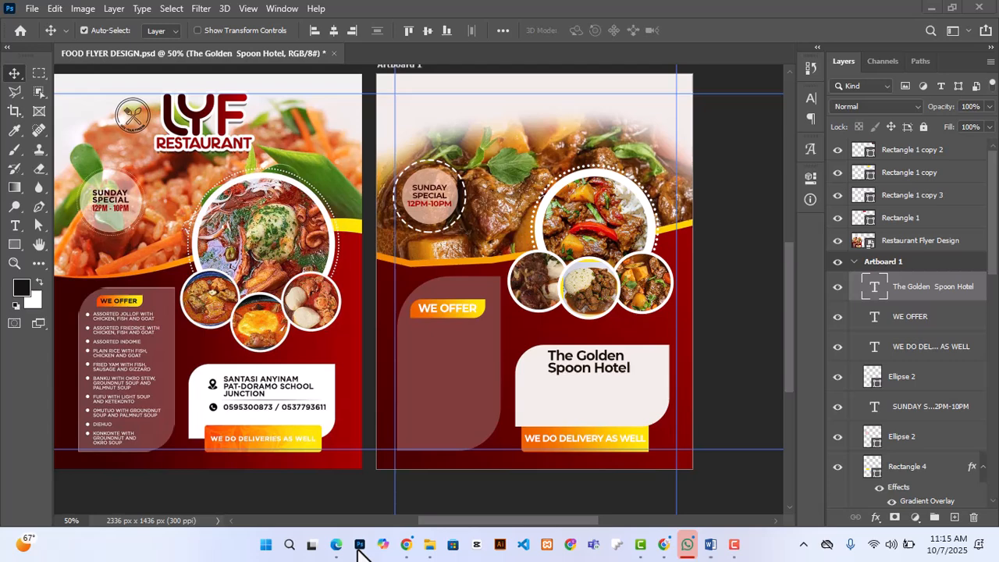
left_click(616, 382)
key("Return")
key("ctrl+v")
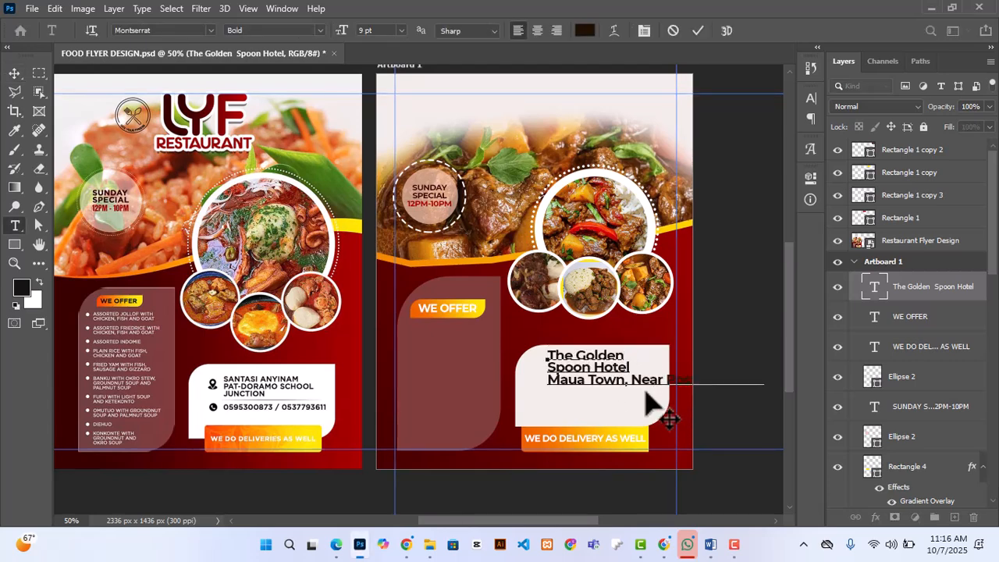
Step: Break the location onto three lines, after the town and before the last word, and nudge the text block up
left_click(629, 380)
key("Return")
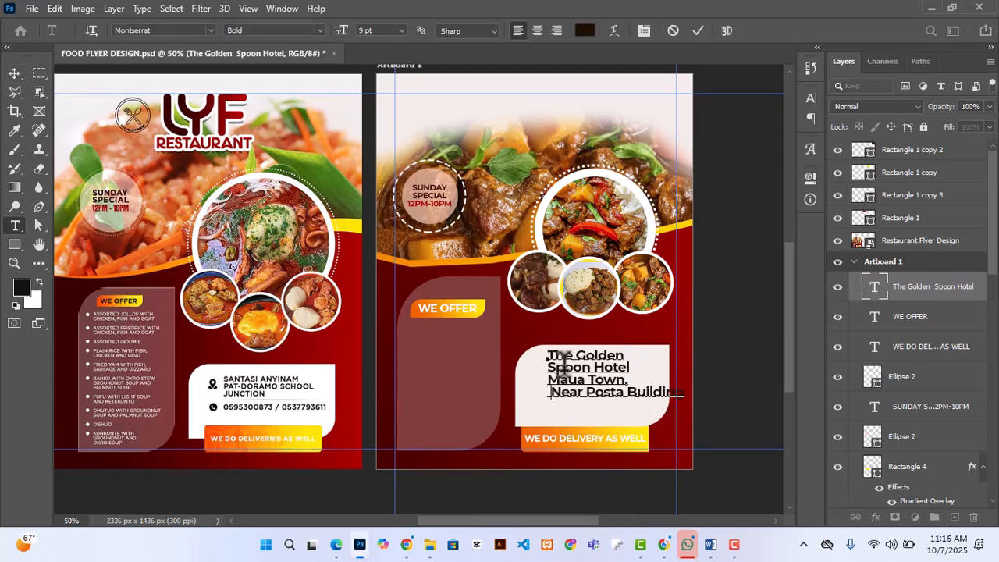
key("ctrl+Return")
key("v")
double_click(631, 392)
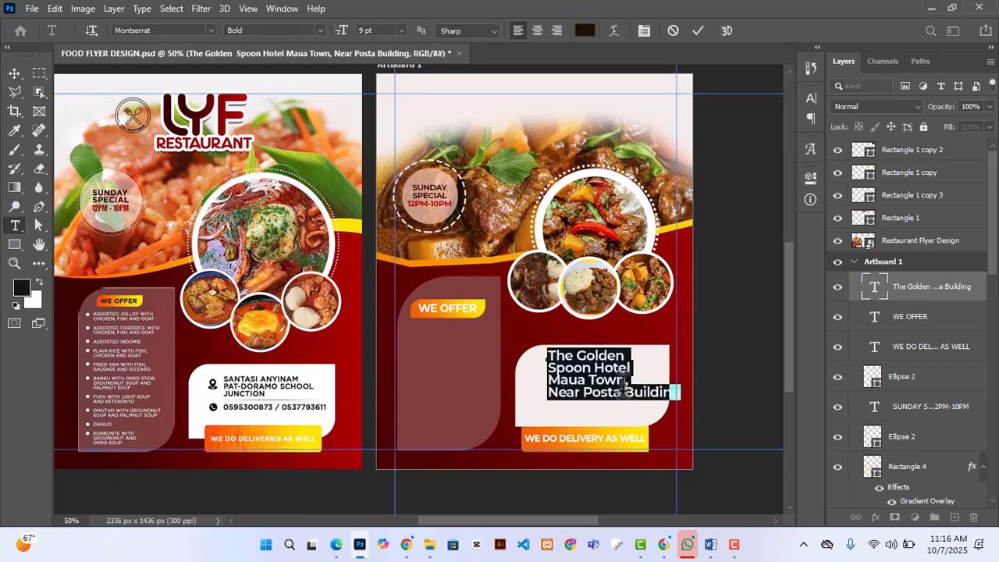
left_click(625, 390)
key("Return")
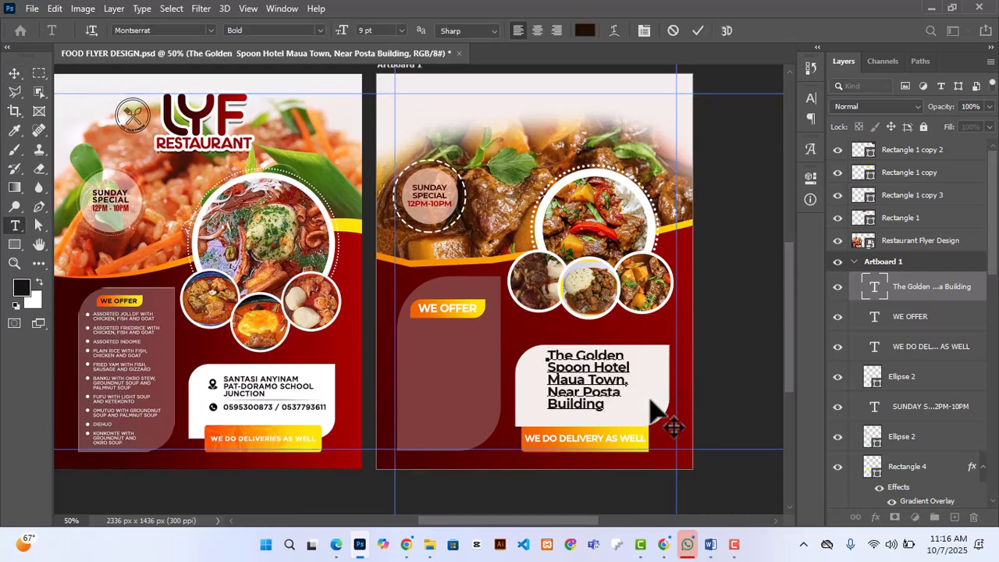
left_click(698, 30)
scroll(619, 419, "down", 3)
key("Up")
key("Up")
key("Up")
key("Up")
key("Up")
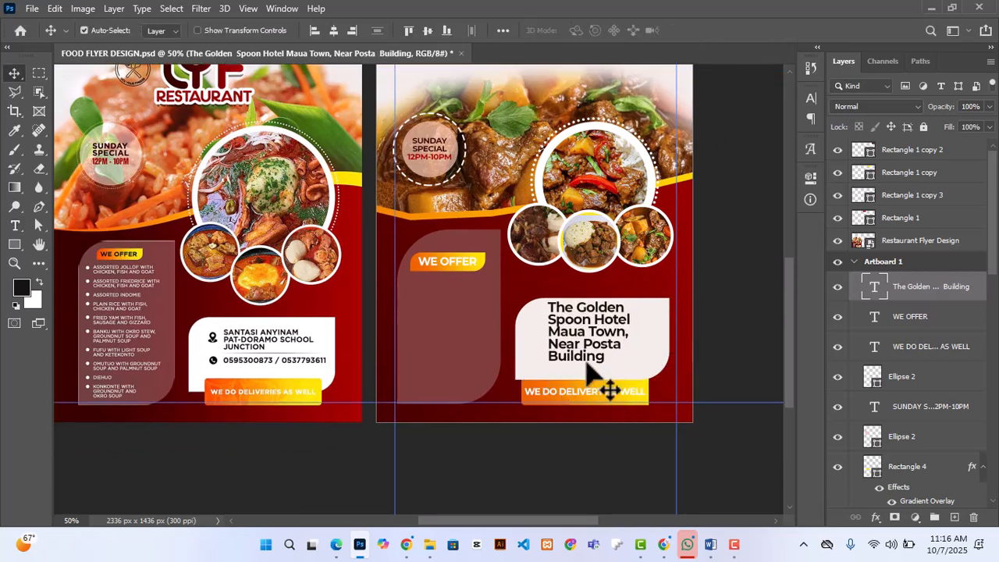
left_click(719, 343)
Step: Rewrap the contact text onto three lines: "The Golden Spoon", "Hotel" with the town, and the rest of the location
double_click(578, 329)
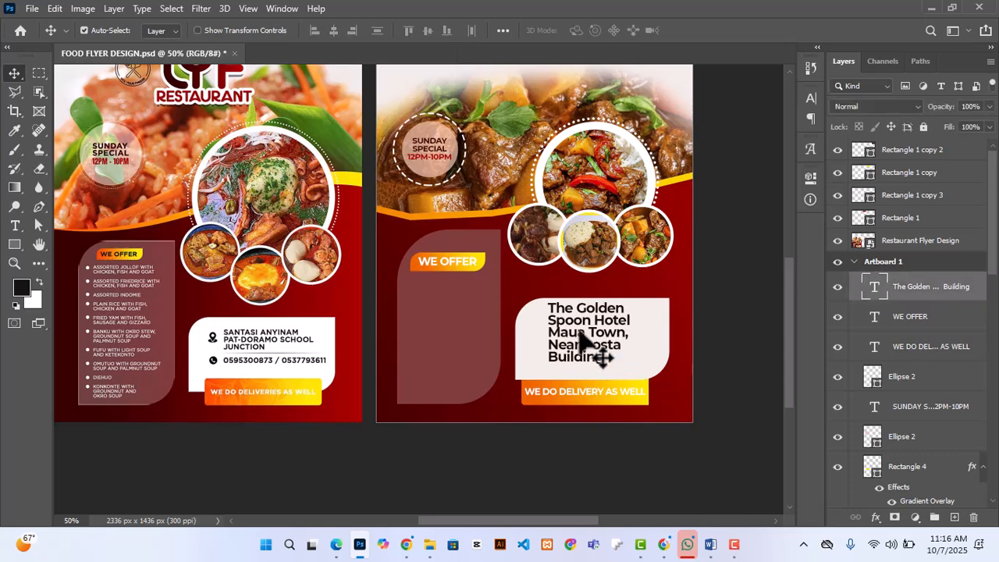
left_click(627, 326)
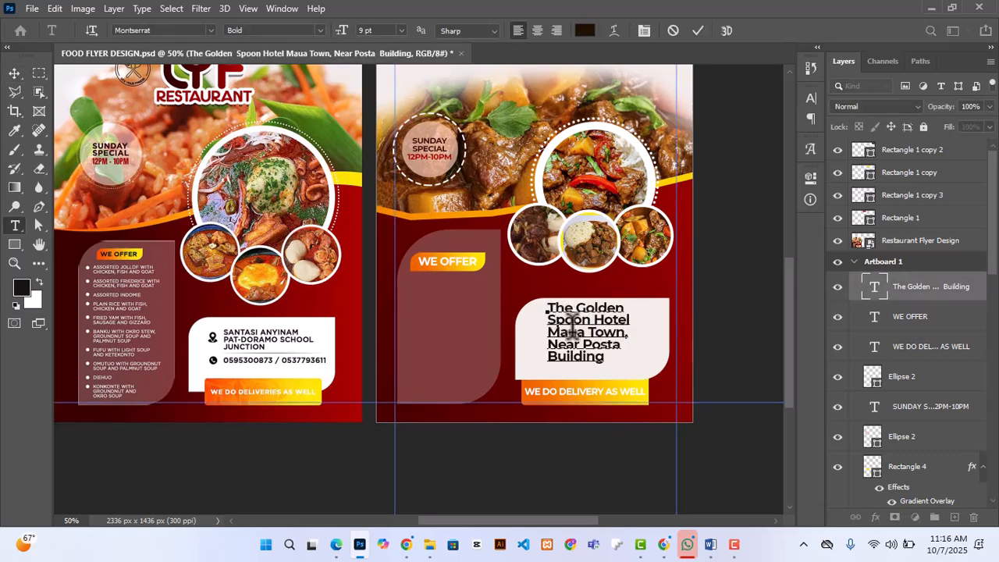
key("BackSpace")
key("BackSpace")
key("BackSpace")
key("BackSpace")
key("BackSpace")
key("Return")
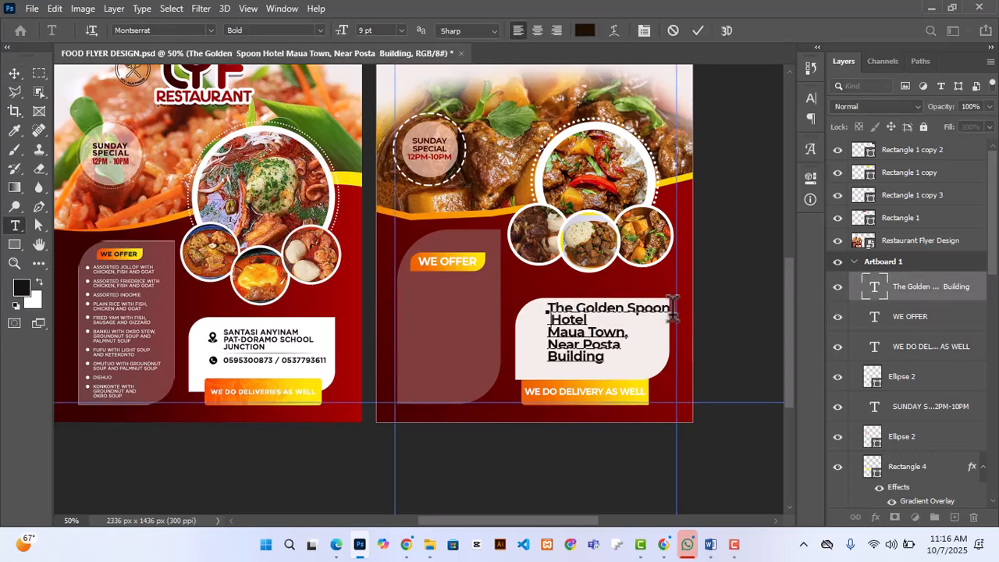
key("BackSpace")
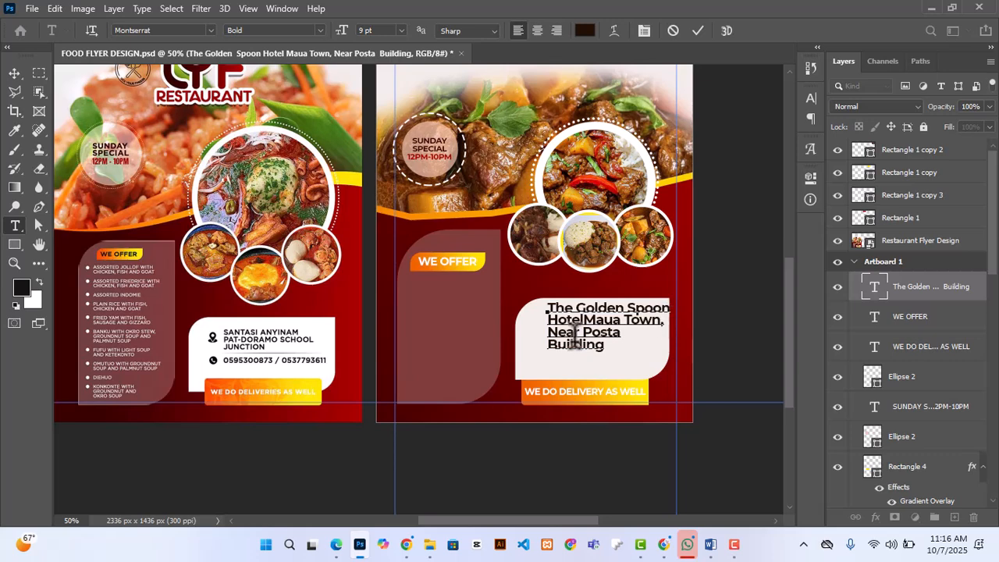
key("Delete")
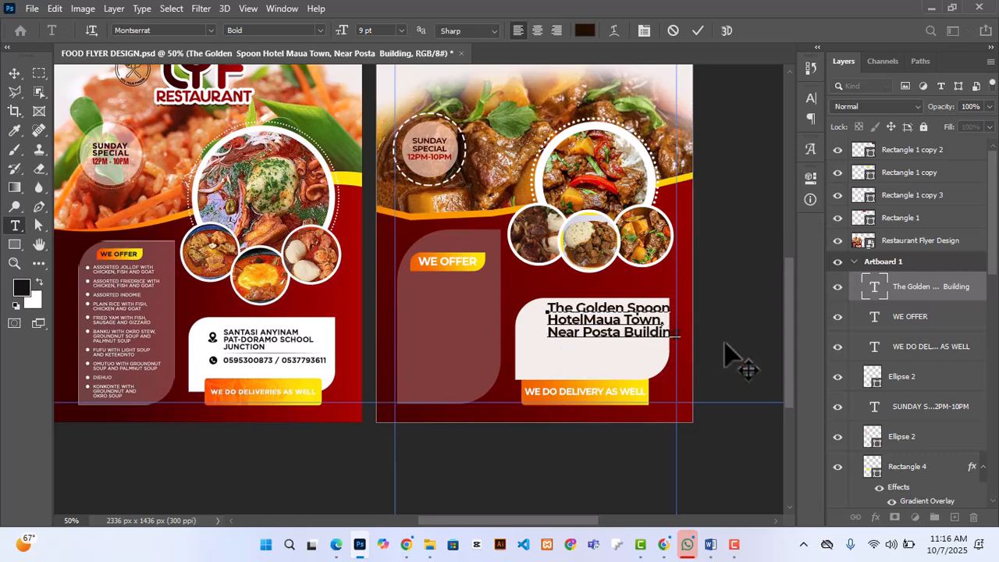
left_click(698, 31)
Step: Scale the three-line hotel name and location text down to about 6.49 pt so it fits inside the pale panel
key("ctrl+t")
left_click_drag(682, 352, 649, 341)
key("Return")
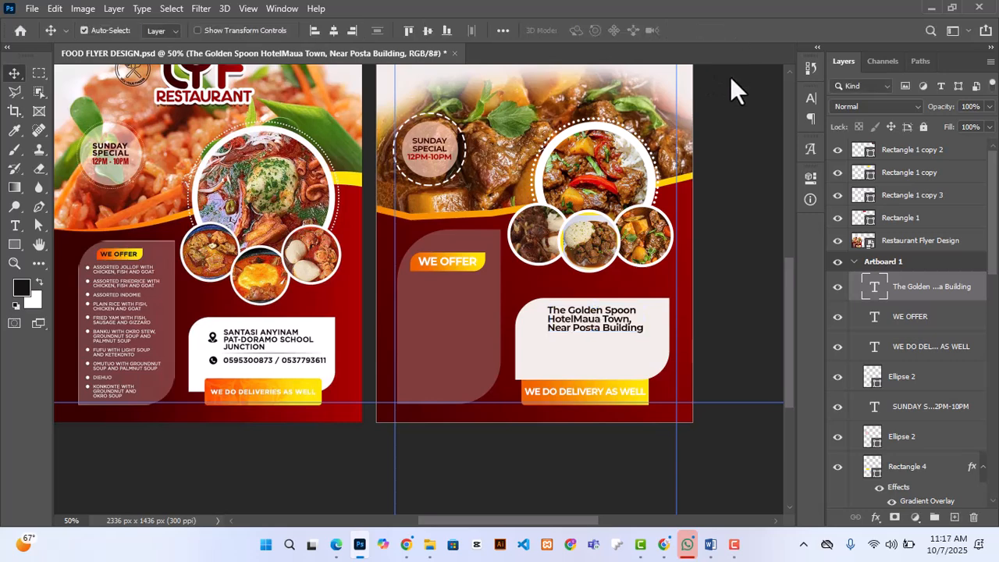
Step: Set the hotel name and location text to all caps with 6 pt leading, and nudge it slightly left
left_click(808, 175)
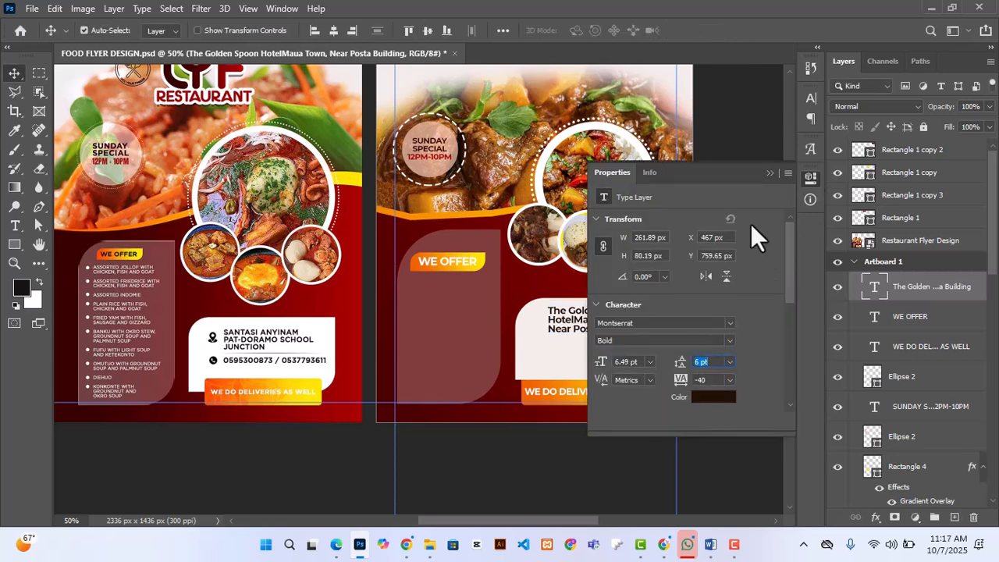
left_click_drag(786, 294, 786, 394)
left_click(607, 290)
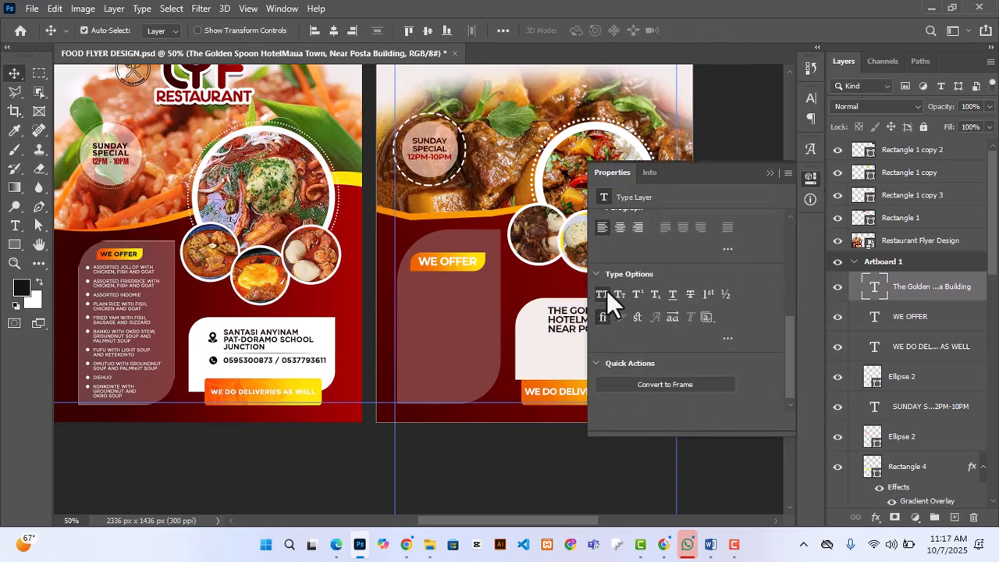
left_click(770, 173)
key("Left")
key("Left")
key("Left")
key("Left")
key("Left")
key("Left")
key("Left")
key("Left")
key("Left")
key("Left")
key("Left")
key("Left")
key("Left")
key("Left")
key("Left")
key("Left")
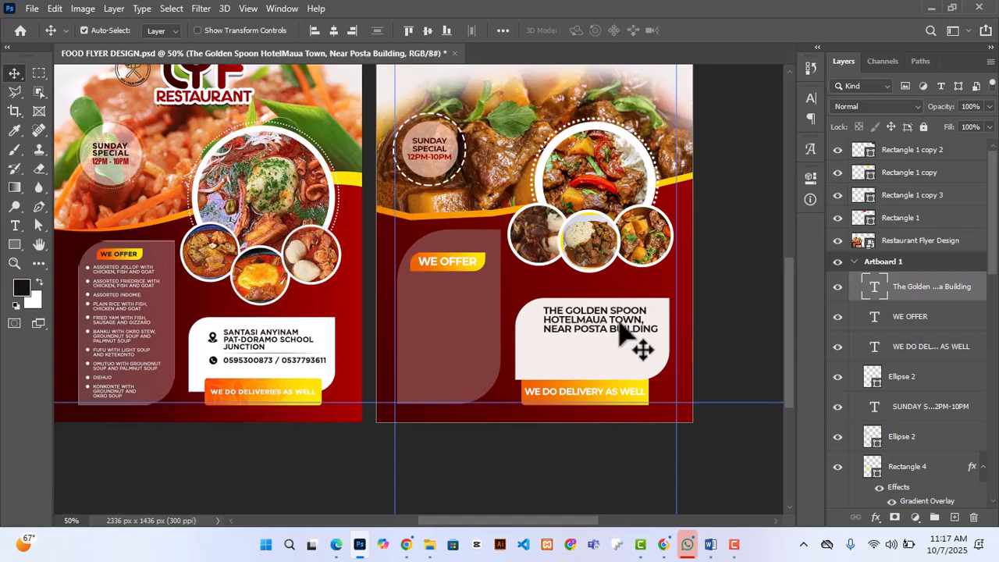
left_click(723, 334)
Step: Select the contact phone number in the Word document, and start a new text line below the location in Photoshop
left_click(710, 543)
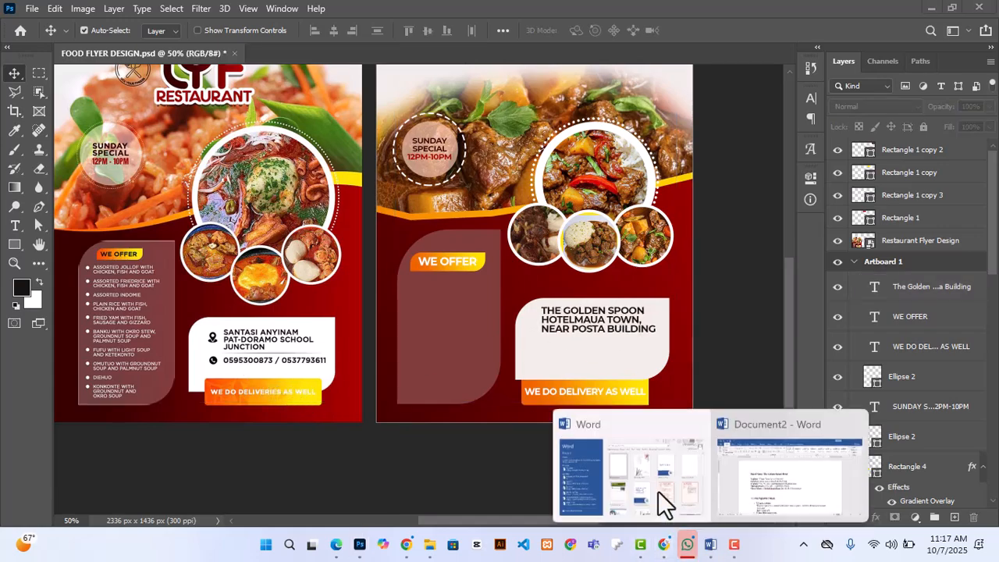
left_click(825, 486)
left_click_drag(285, 307, 361, 307)
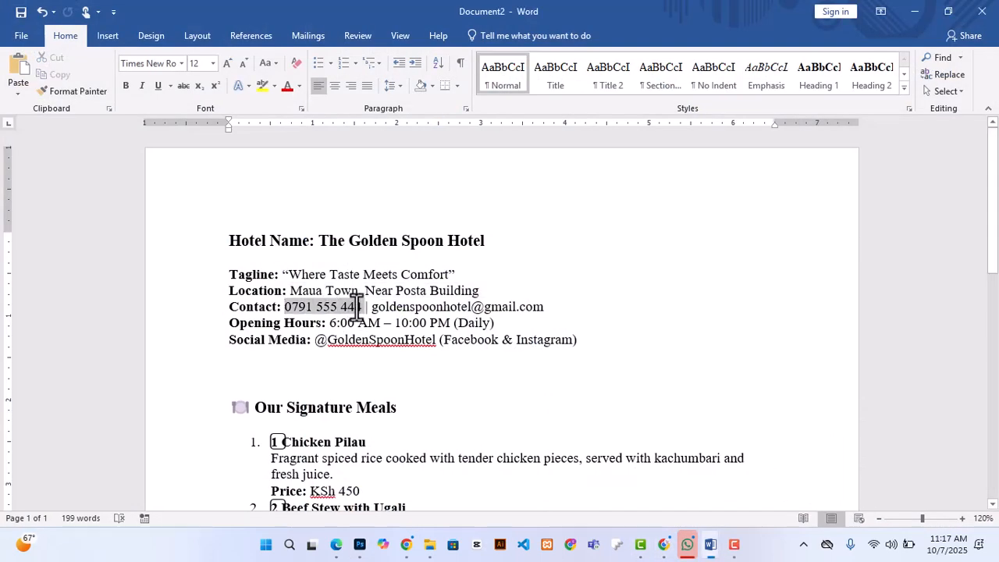
left_click(359, 543)
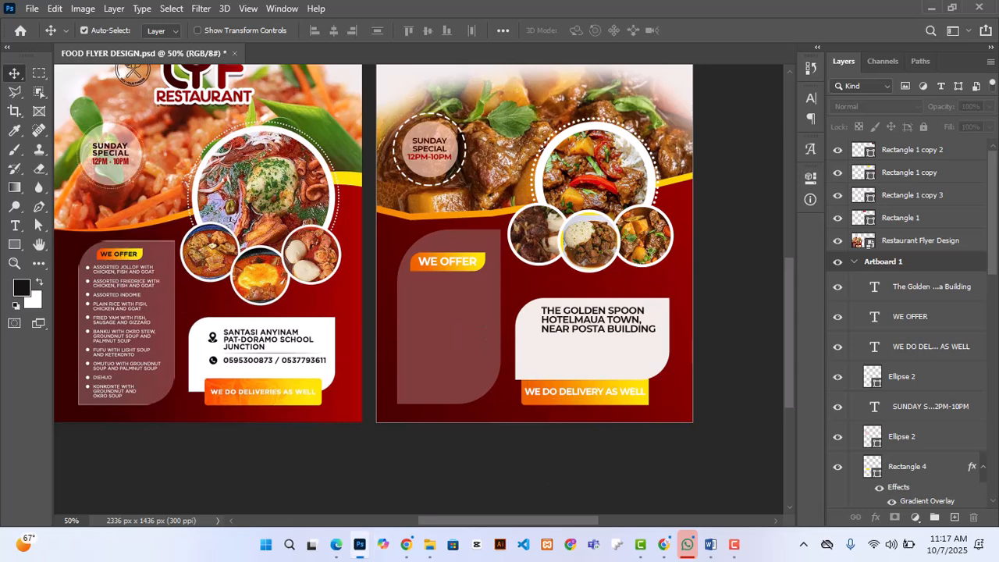
key("t")
left_click(548, 353)
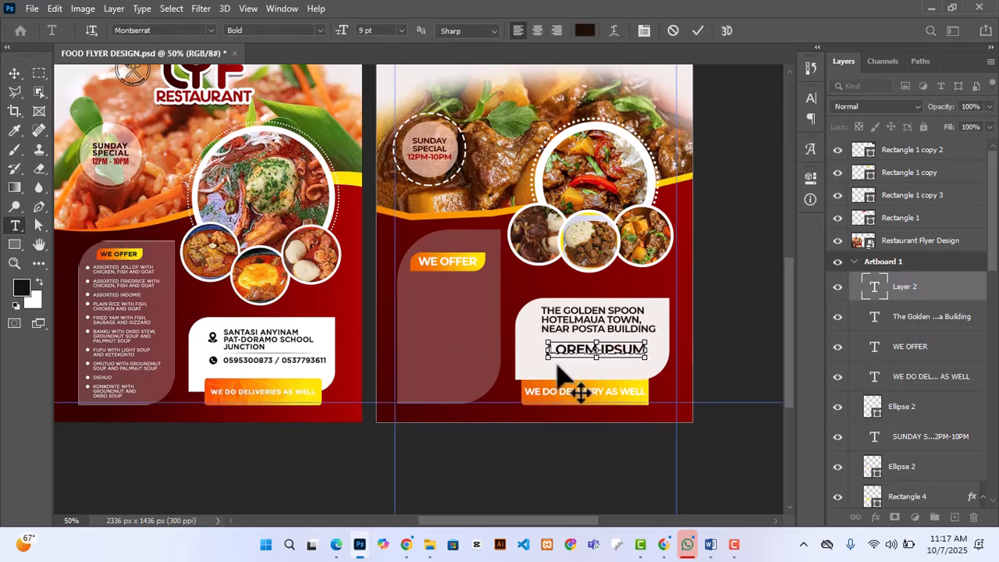
Step: Paste the phone number from the Word document into the new Photoshop text line and nudge it left under the location text
mouse_move(702, 538)
left_click(788, 476)
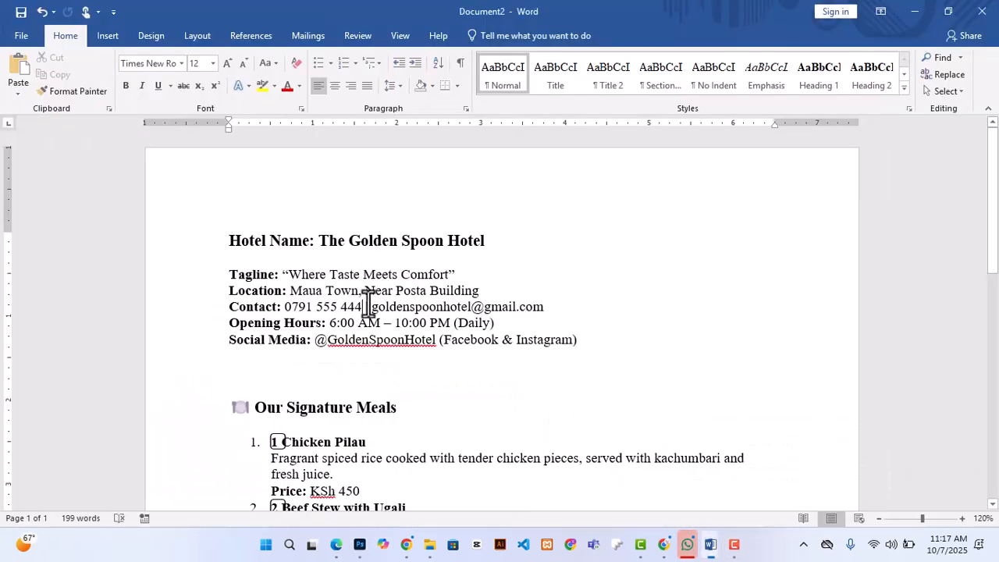
left_click(359, 544)
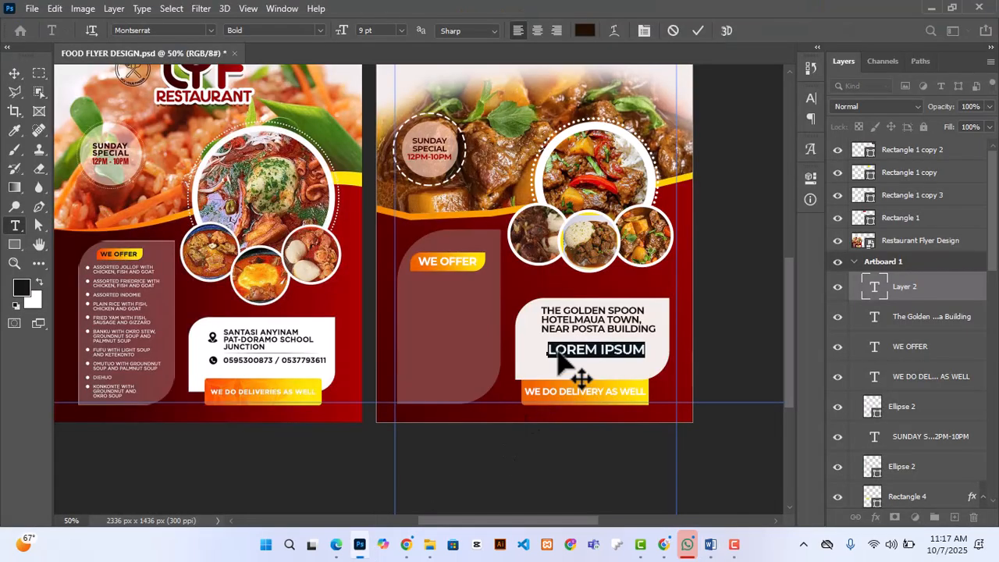
key("ctrl+v")
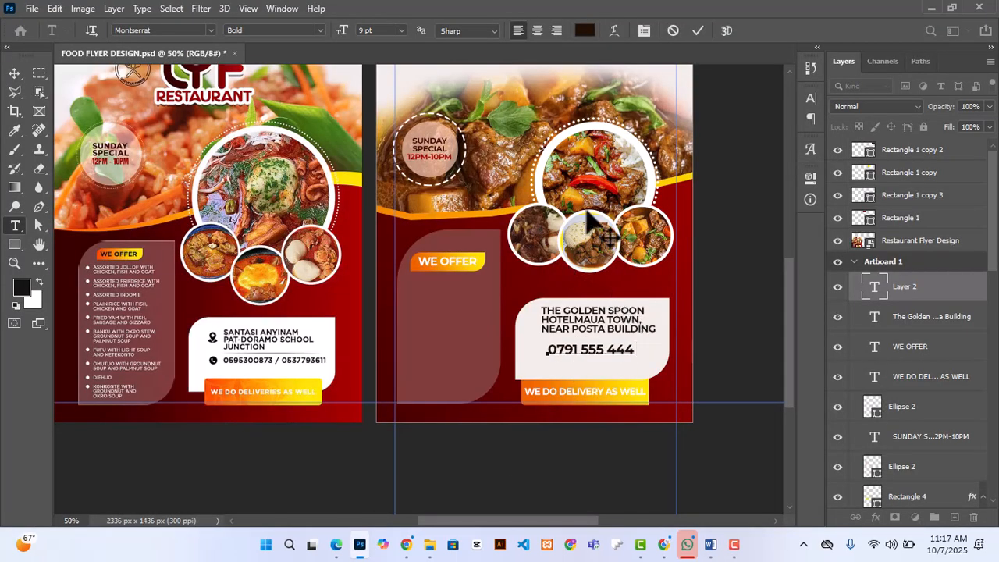
left_click(698, 31)
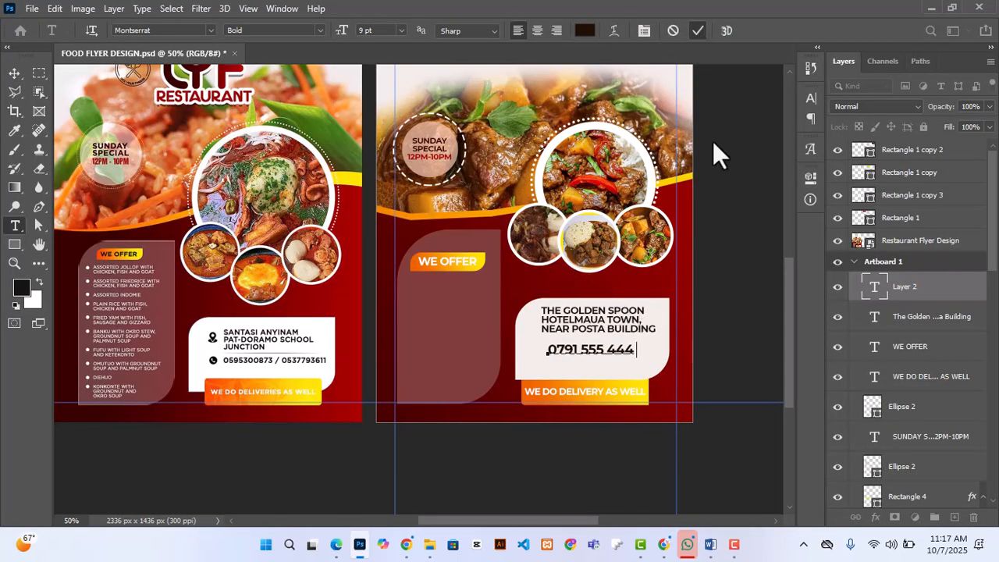
left_click(11, 77)
key("shift+Left")
key("shift+Left")
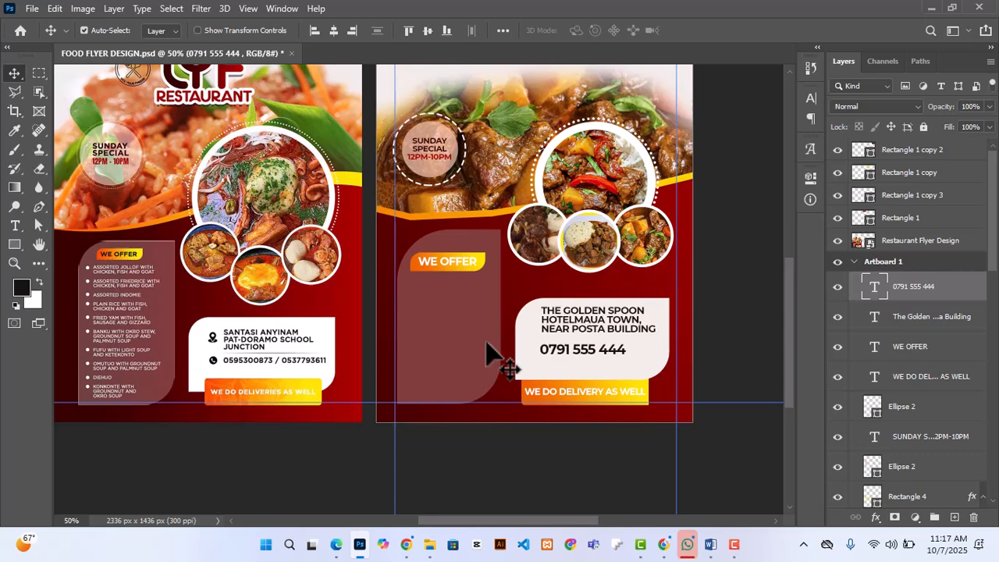
Step: Draw a dark brown divider line about 294 px by 1 px below the location text and shift the phone number slightly up
left_click(14, 245)
left_click(70, 239)
left_click_drag(649, 327, 531, 339)
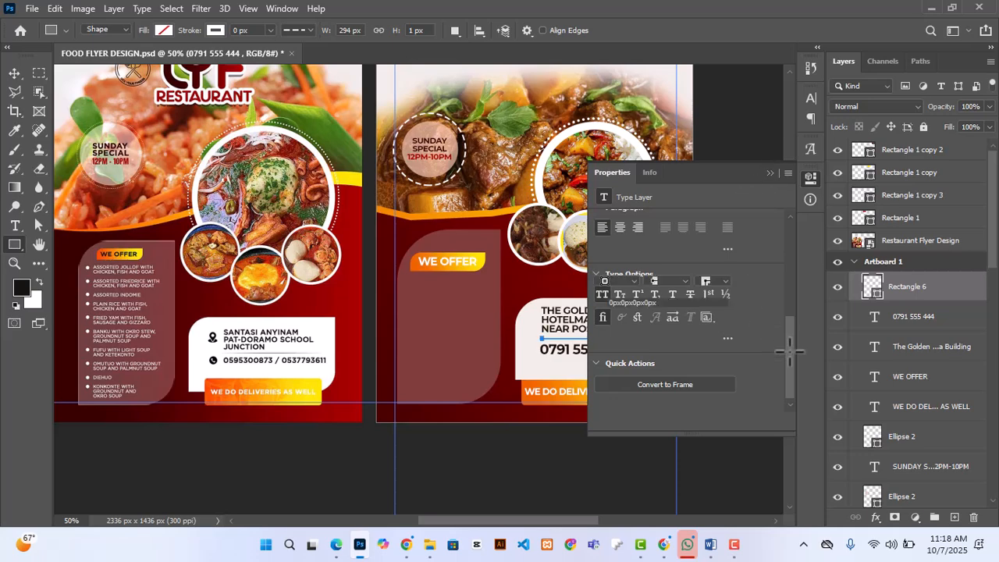
left_click(603, 265)
key("Escape")
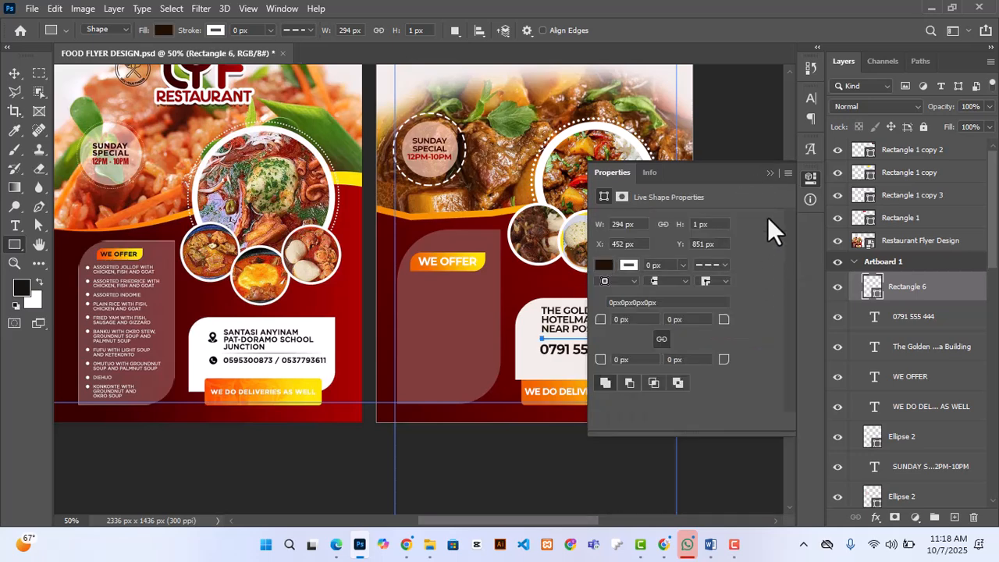
left_click(811, 178)
key("v")
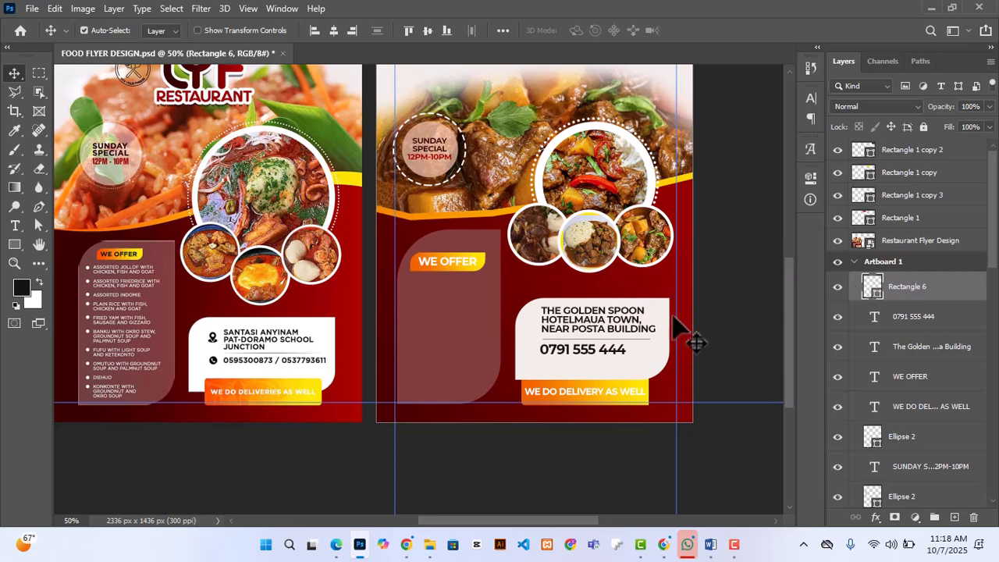
left_click_drag(611, 352, 615, 350)
Step: Rasterize the divider line and fade its ends with a soft Eraser brush of about 45 px
left_click(915, 288)
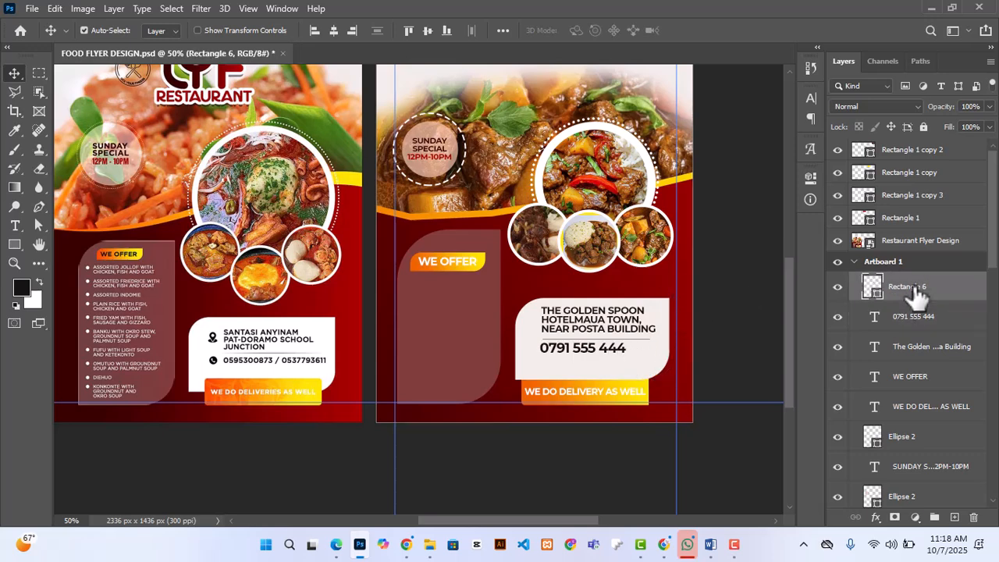
right_click(39, 169)
left_click(74, 163)
left_click(635, 341)
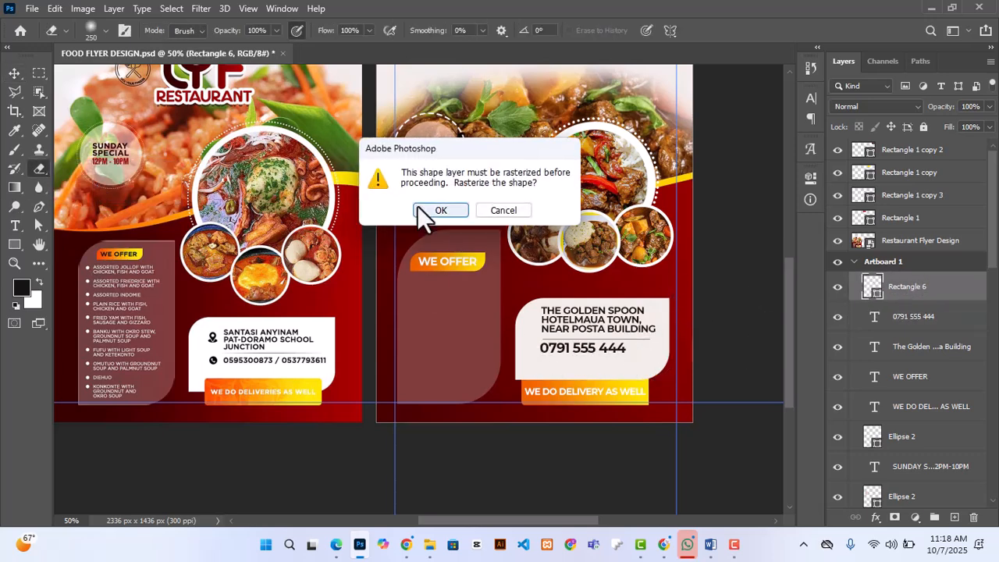
left_click(442, 210)
key("bracketleft")
key("bracketleft")
key("bracketleft")
key("bracketleft")
key("bracketleft")
key("bracketleft")
key("bracketleft")
key("bracketleft")
key("bracketleft")
key("bracketleft")
key("bracketleft")
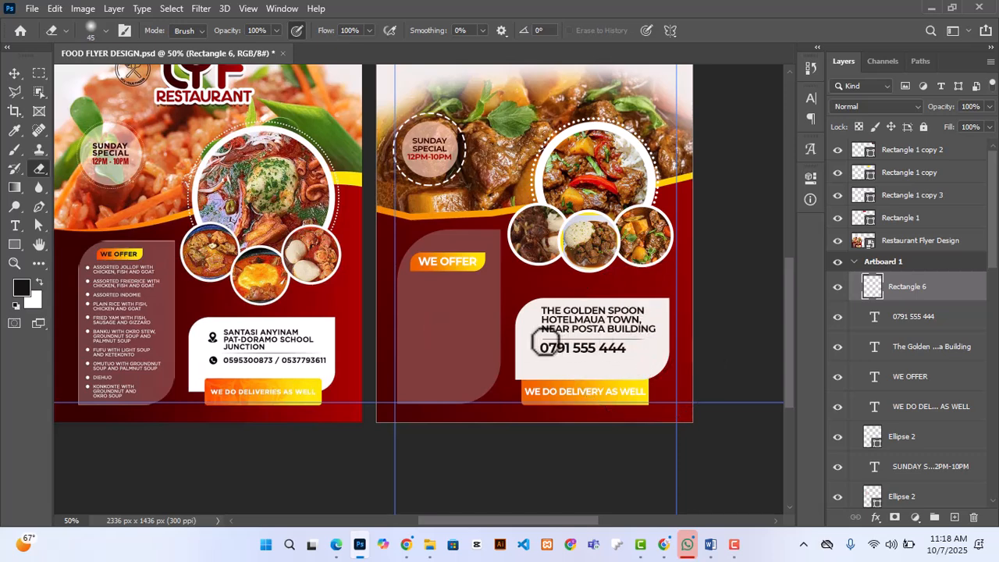
Step: Set the phone number's font style to SemiBold
left_click(14, 72)
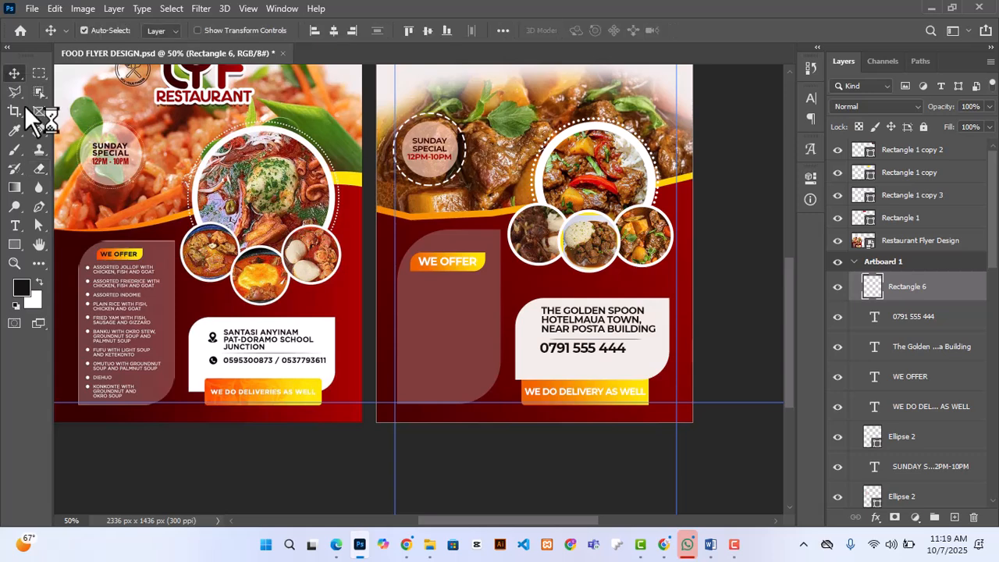
left_click(597, 351)
left_click(810, 177)
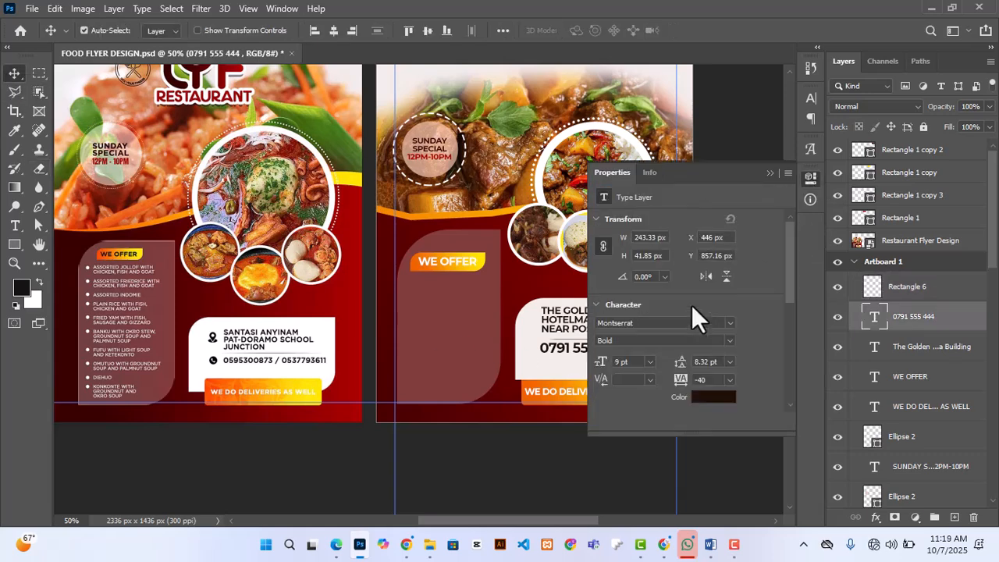
scroll(694, 313, "down", 1)
left_click(730, 328)
left_click(630, 247)
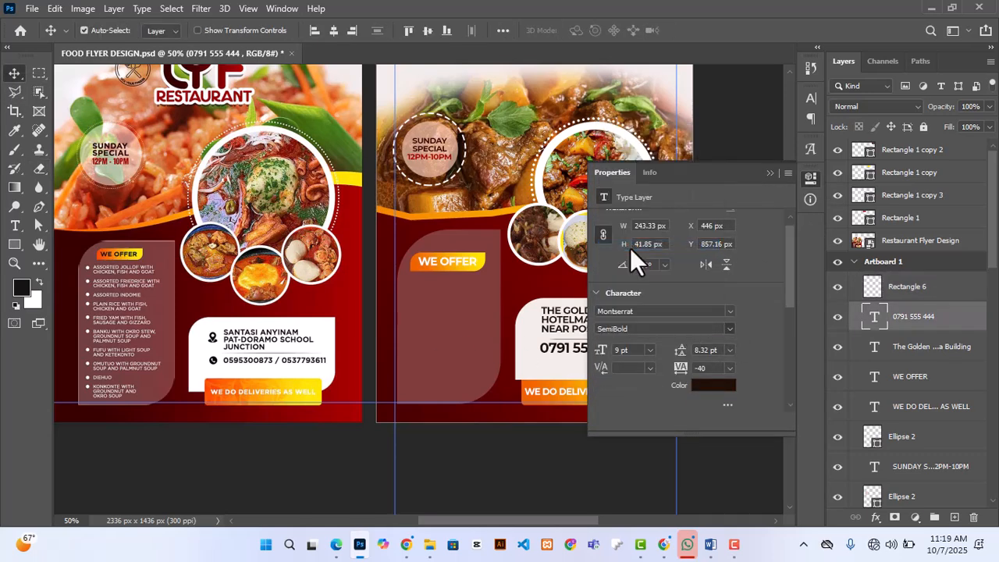
left_click(771, 173)
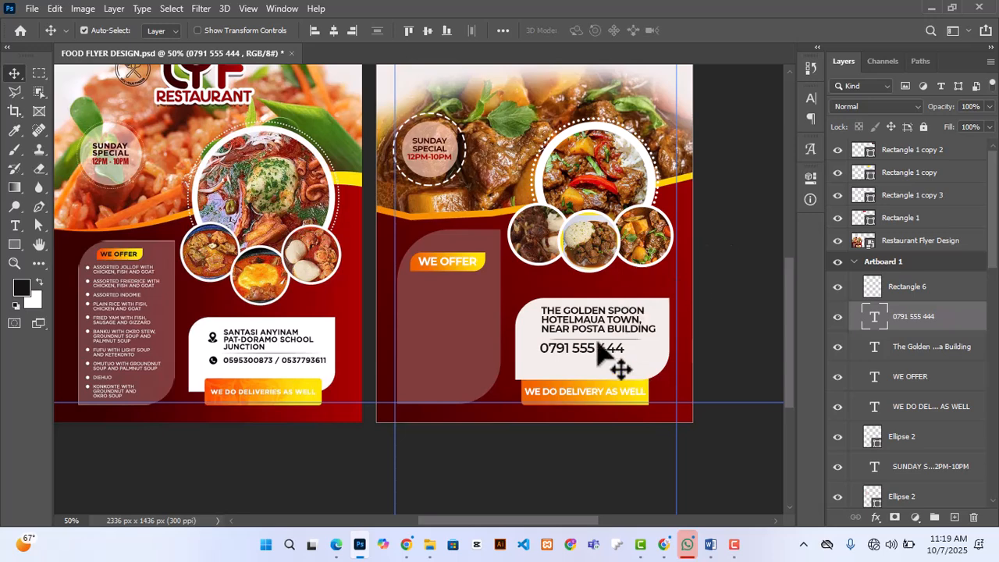
key("t")
left_click(623, 348)
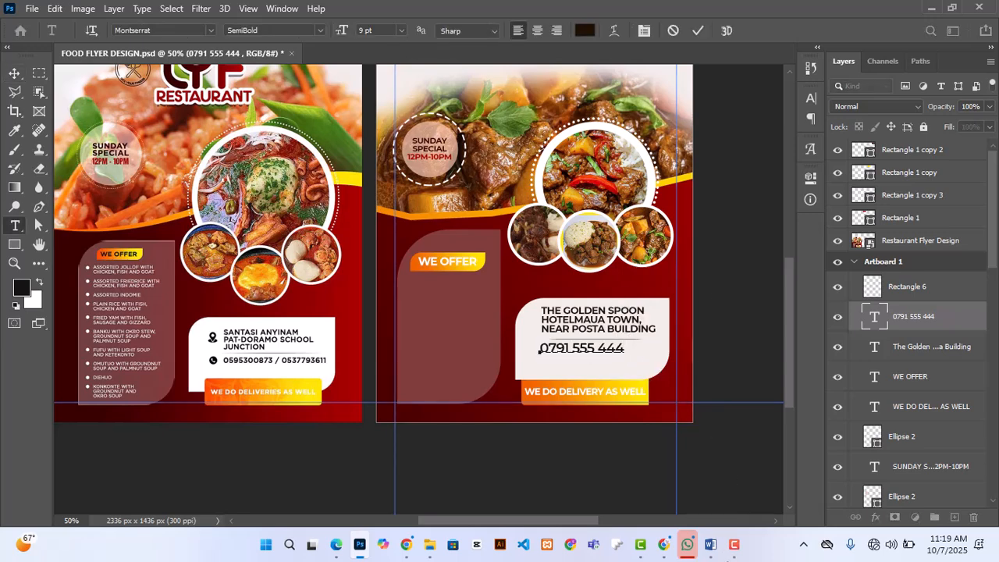
left_click(698, 32)
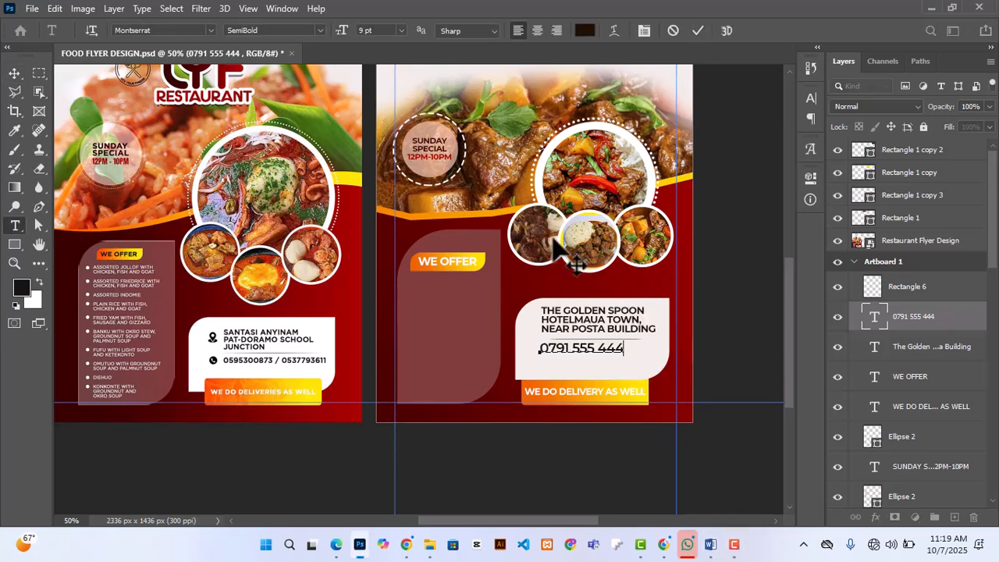
scroll(448, 320, "up", 1)
left_click(698, 30)
key("v")
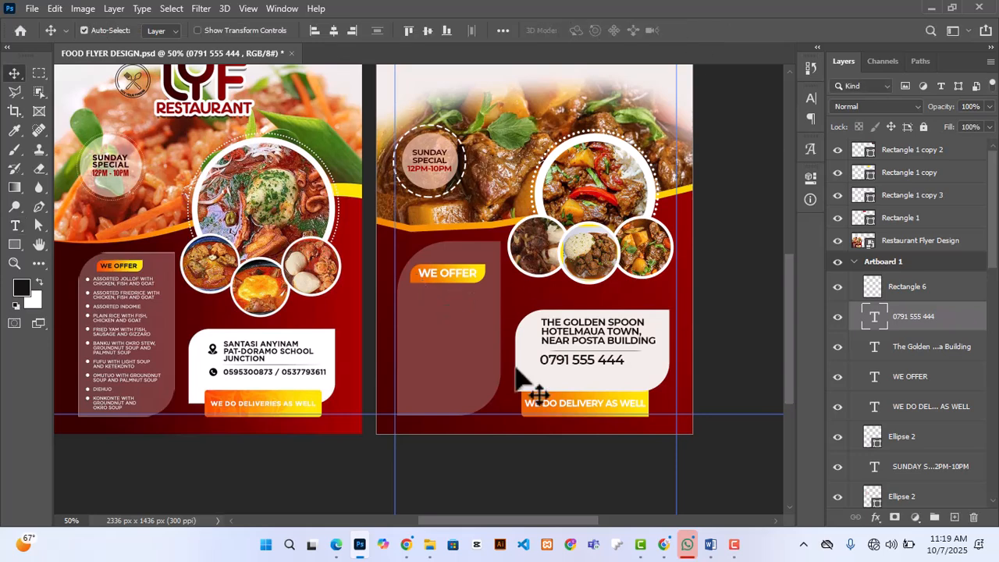
scroll(531, 343, "down", 1)
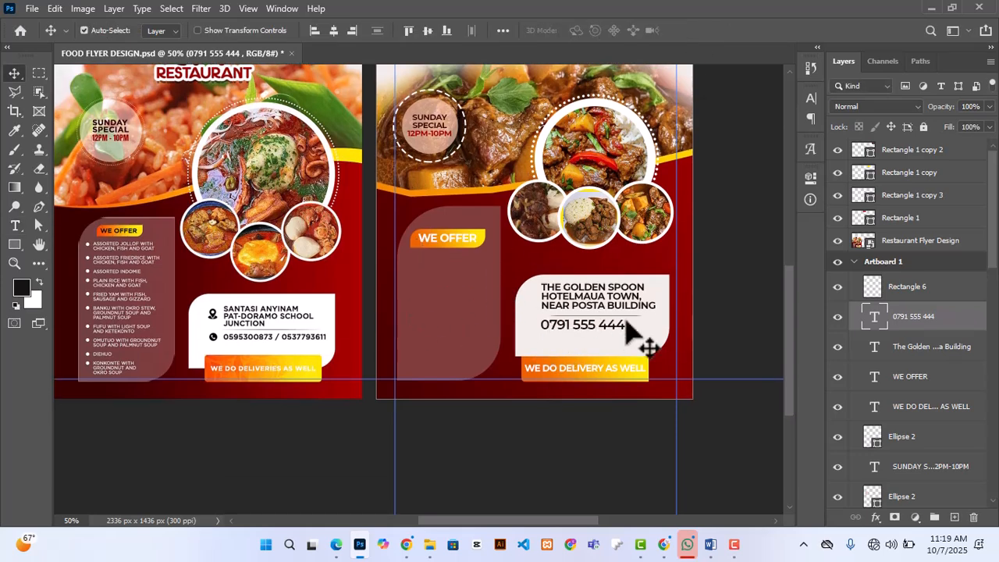
left_click(904, 291)
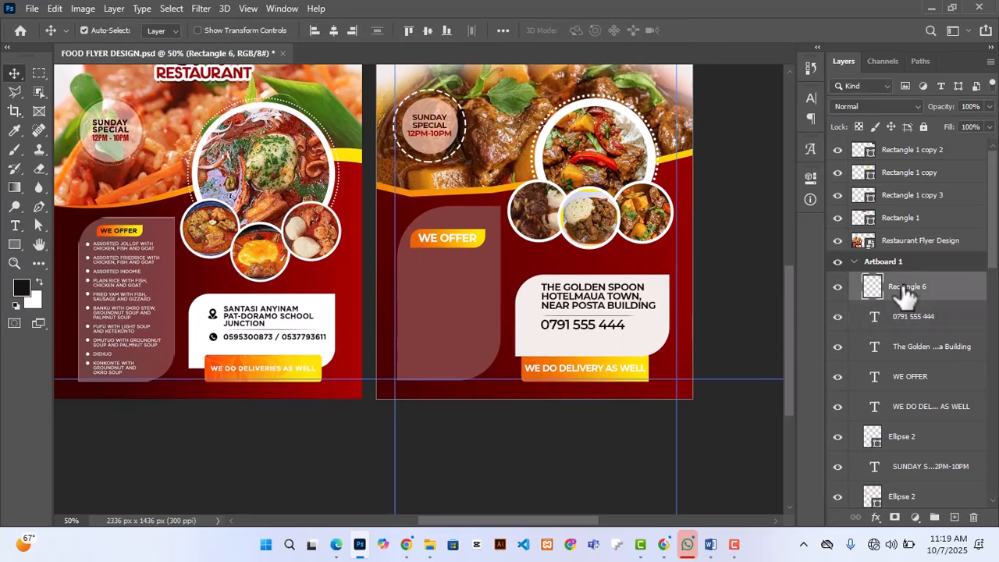
scroll(333, 427, "down", 1)
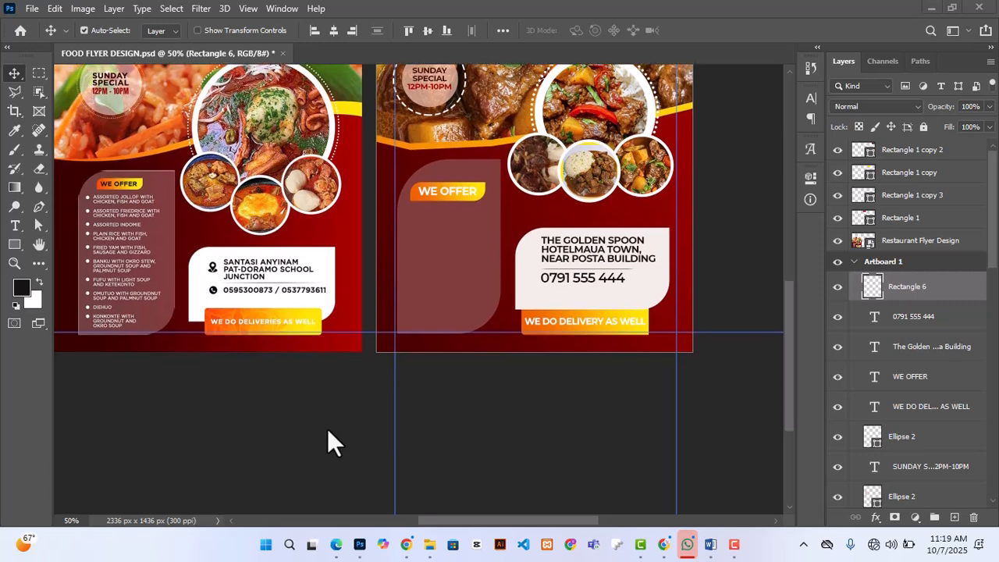
scroll(324, 428, "up", 2)
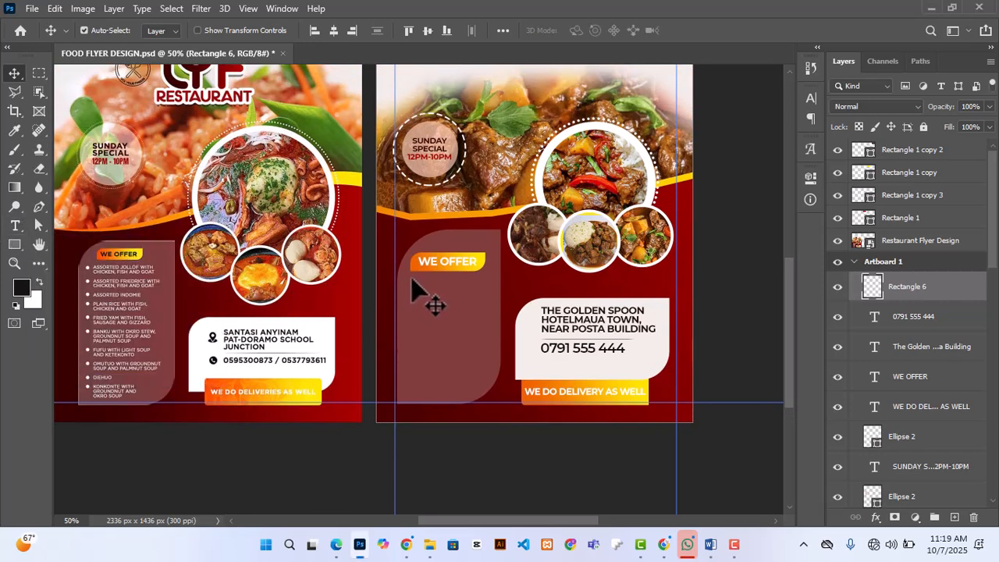
left_click(430, 305)
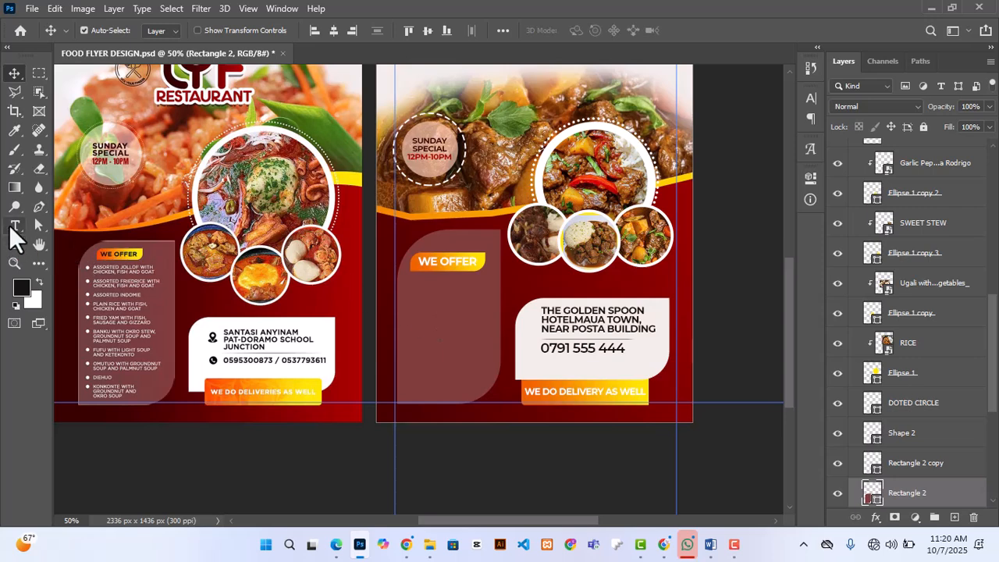
left_click(14, 227)
left_click(433, 305)
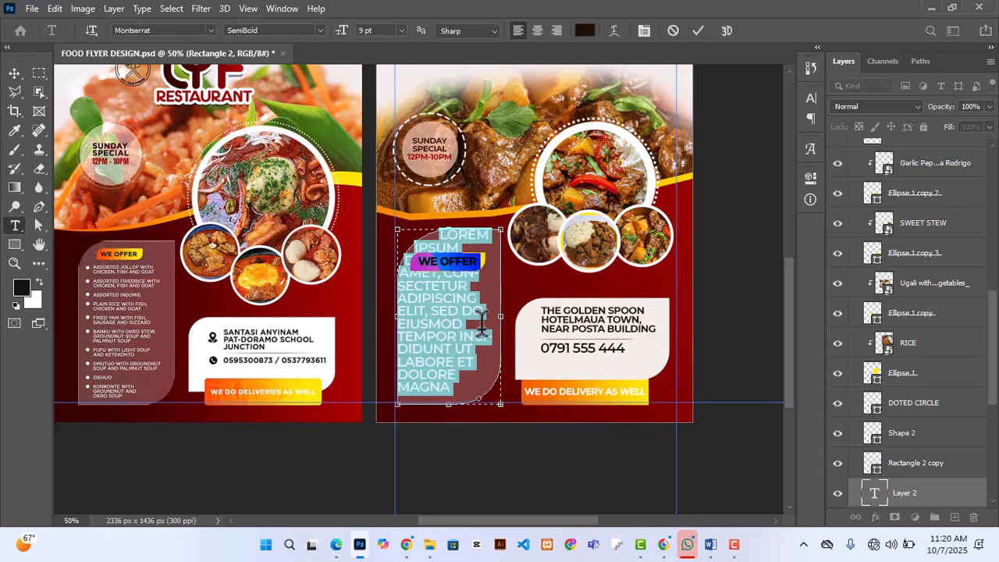
key("BackSpace")
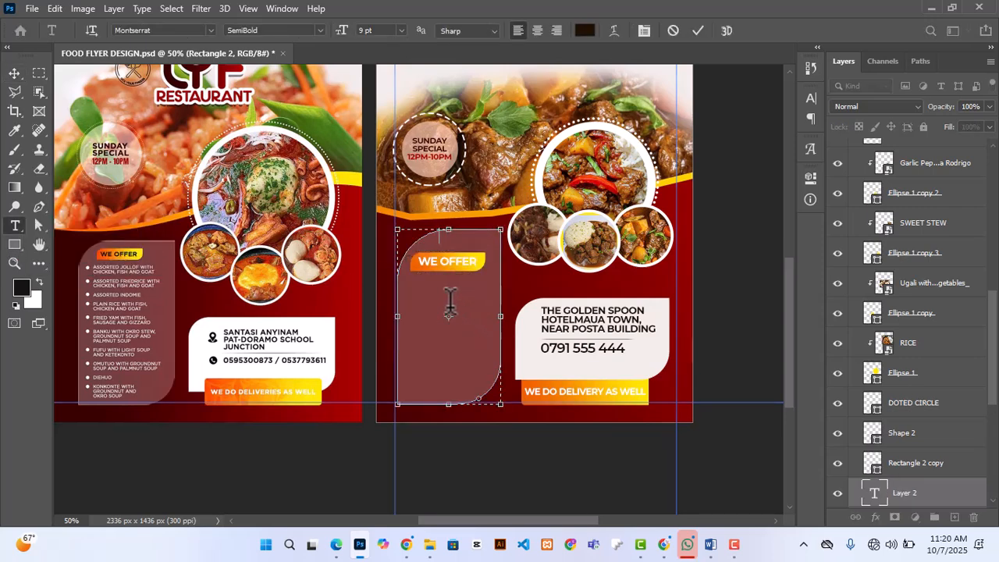
left_click(14, 73)
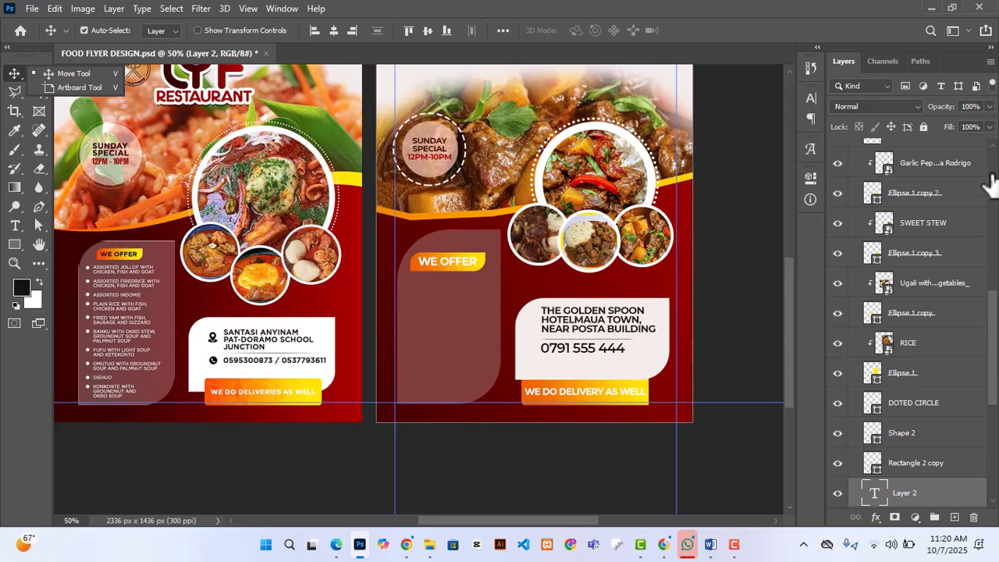
left_click_drag(994, 342, 995, 174)
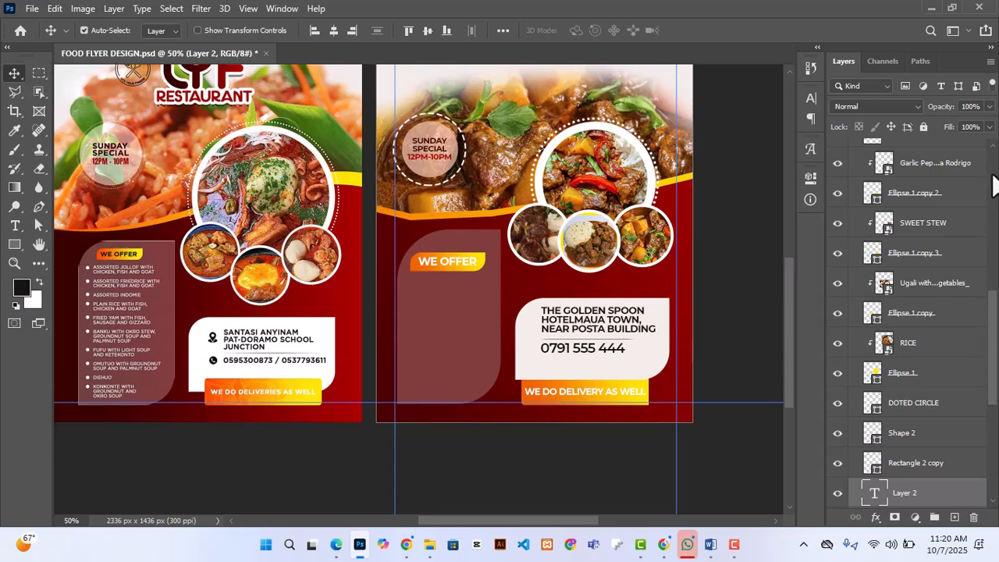
scroll(589, 366, "up", 2)
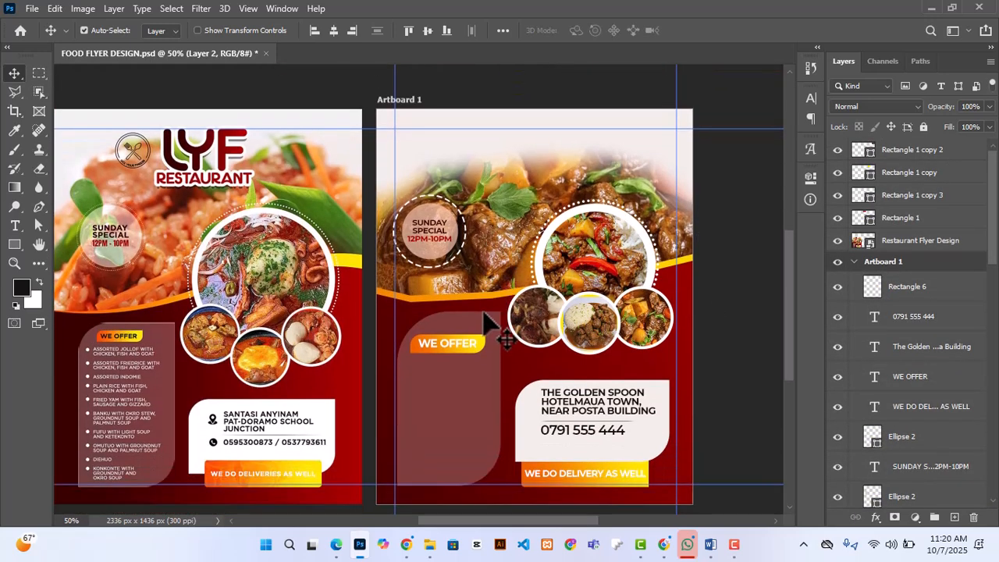
Step: Add a new layer above the divider line and draw a paragraph text box inside the translucent panel below WE OFFER
key("t")
left_click(907, 286)
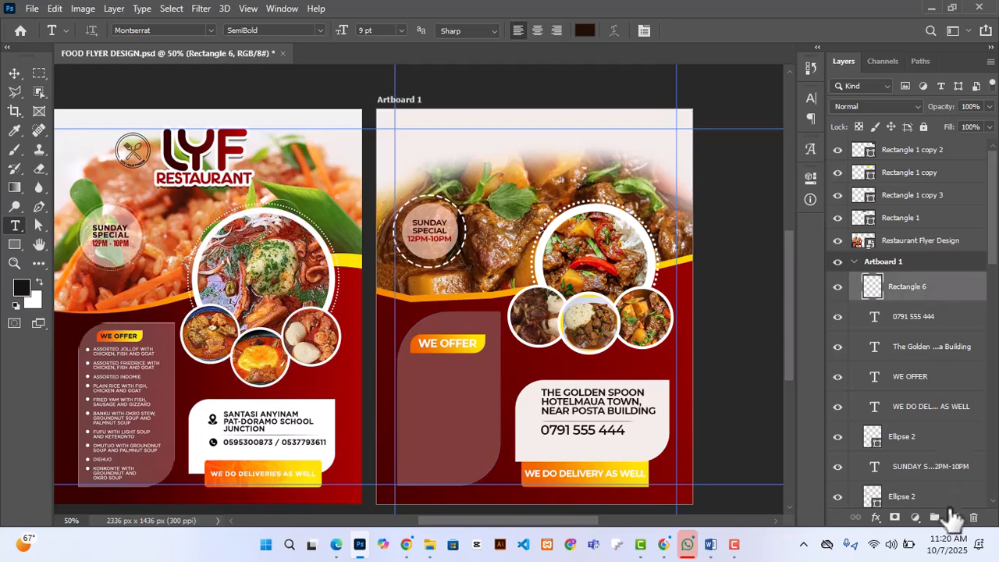
left_click(953, 518)
left_click_drag(413, 366, 484, 460)
Step: Copy "Chicken Pilau" from the Word document and replace the placeholder text in the Photoshop text box with it
mouse_move(710, 544)
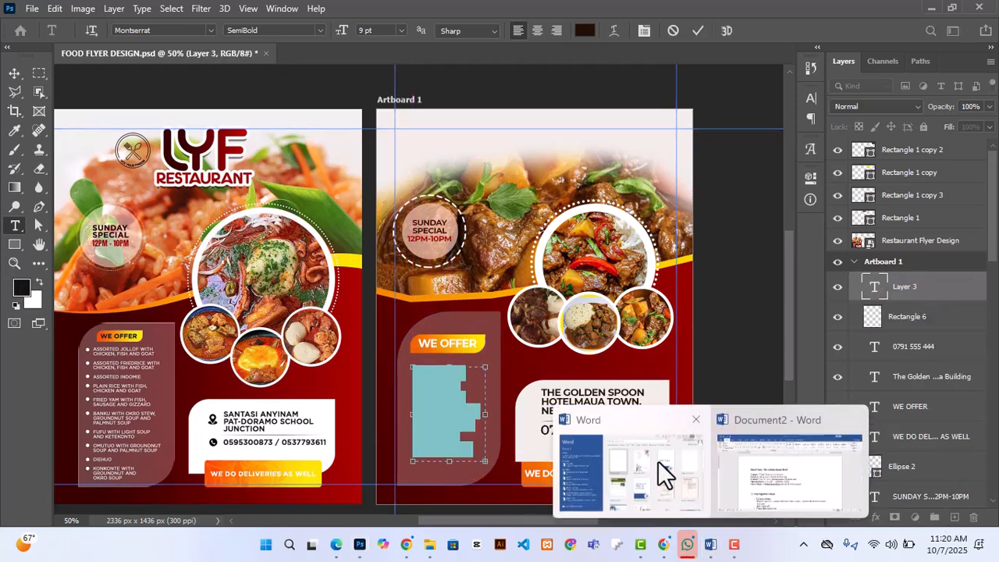
left_click(789, 466)
scroll(404, 343, "down", 4)
left_click_drag(370, 231, 283, 230)
left_click(359, 545)
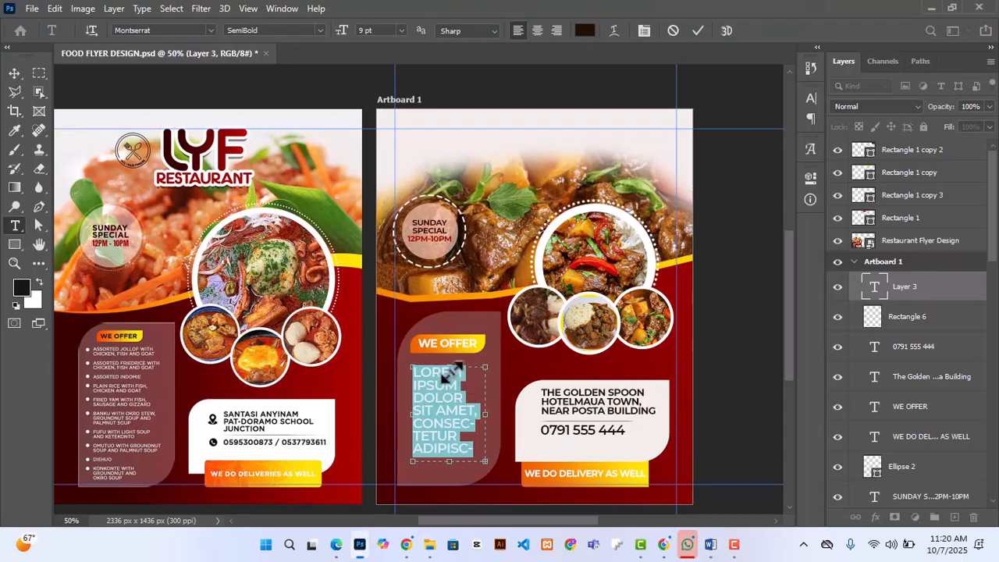
left_click(460, 392)
type("CHICKEN PILAU")
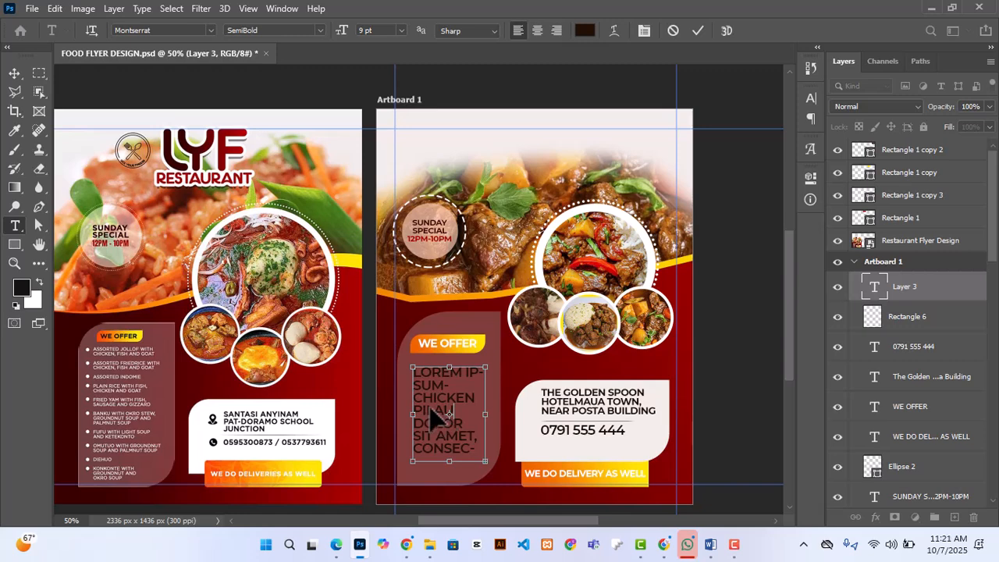
key("ctrl+a")
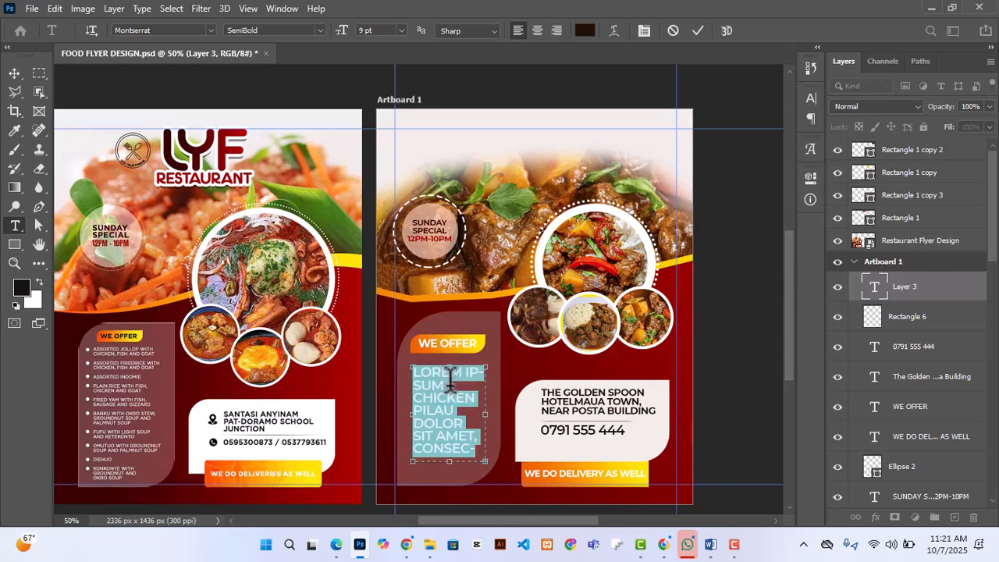
double_click(450, 381)
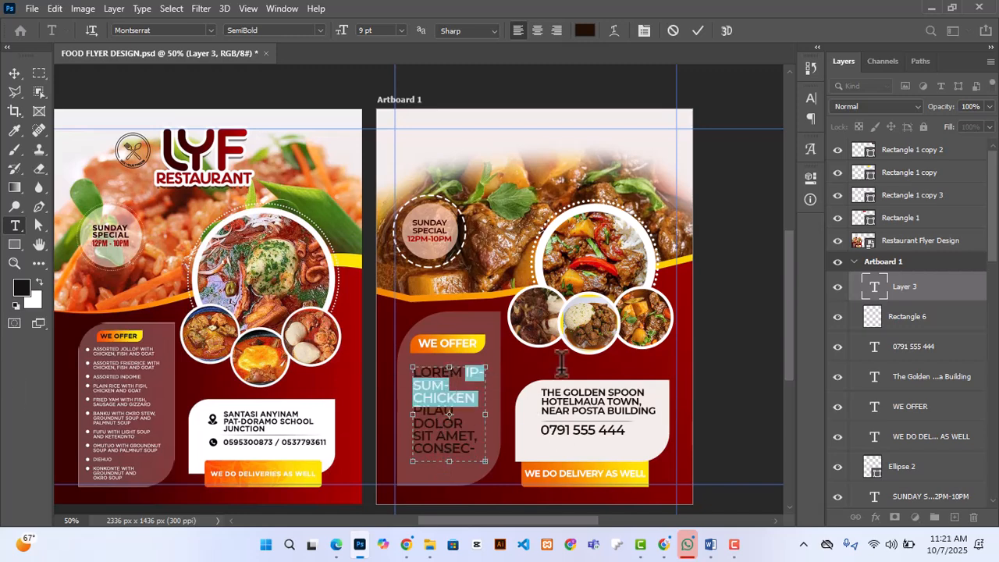
key("ctrl+a")
key("BackSpace")
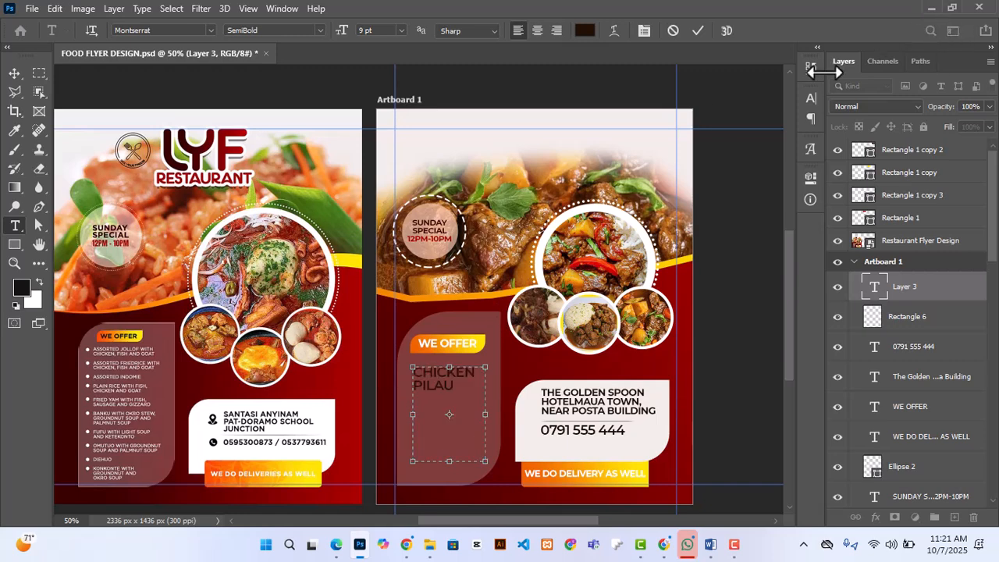
Step: Widen the menu text box, paste "Classic Kenyan meal — s" from the Word document as a new line, and remove the stray "2."
left_click_drag(479, 411, 522, 412)
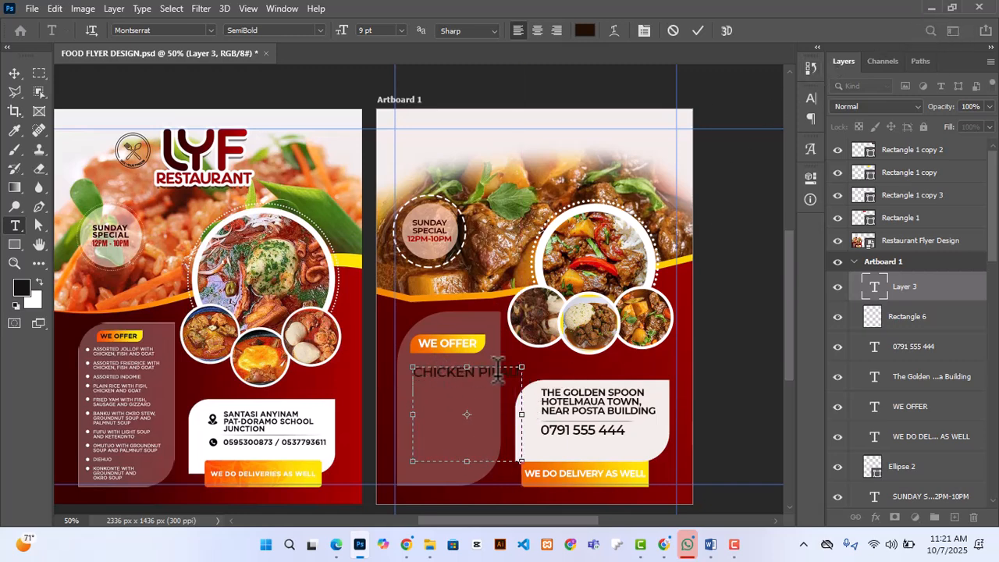
left_click(711, 551)
left_click(765, 503)
left_click_drag(408, 300, 318, 348)
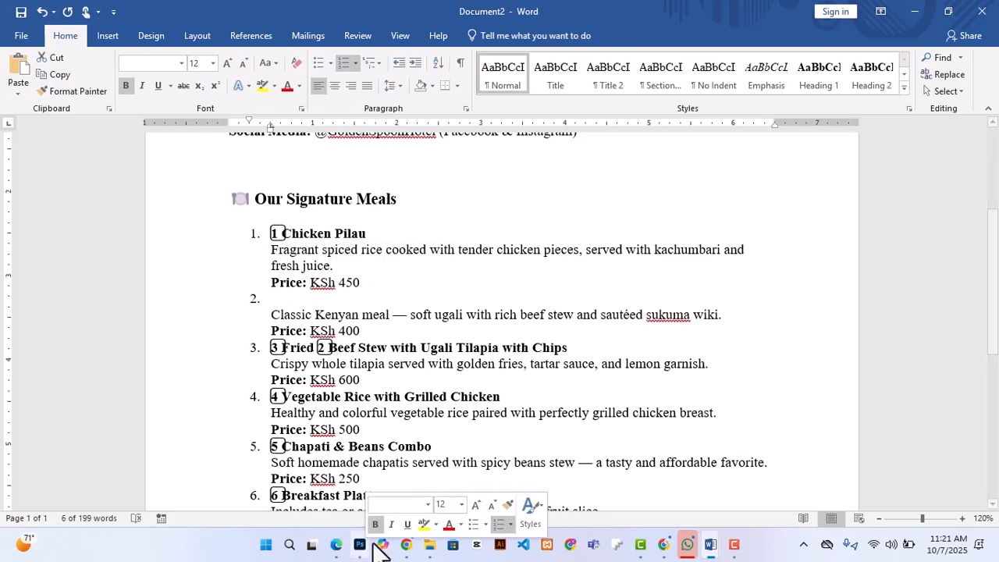
left_click(360, 544)
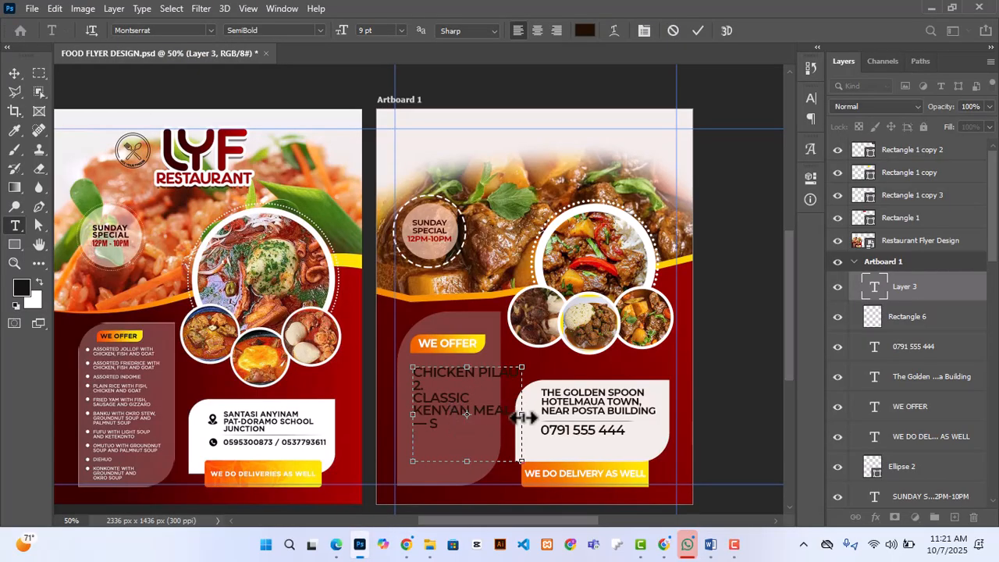
left_click_drag(521, 414, 600, 415)
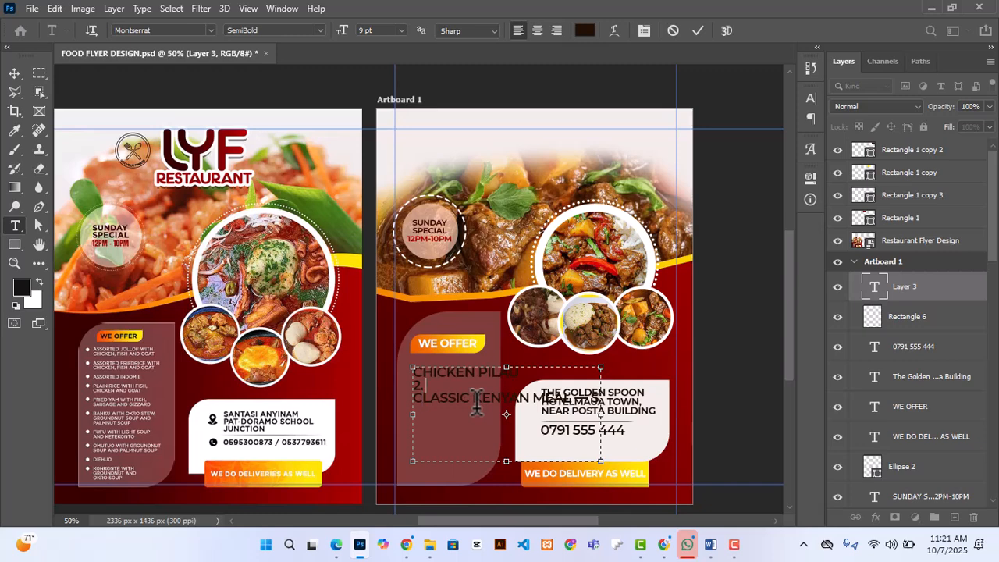
key("Delete")
left_click_drag(600, 414, 634, 416)
key("BackSpace")
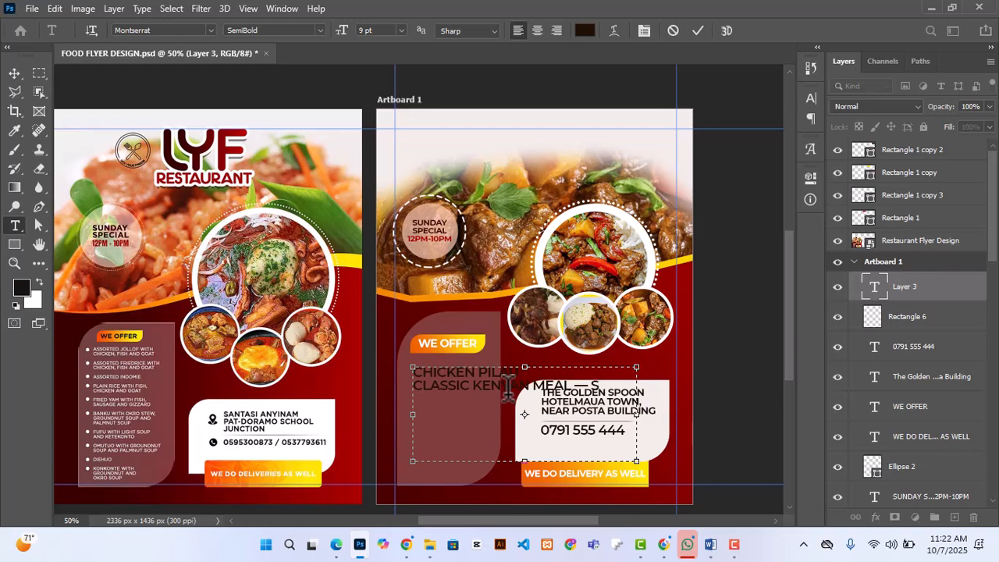
Step: Copy "Vegetable Rice with Grilled Chicken" from the Word document and paste it as the next line of the Photoshop menu text
mouse_move(710, 544)
left_click(800, 484)
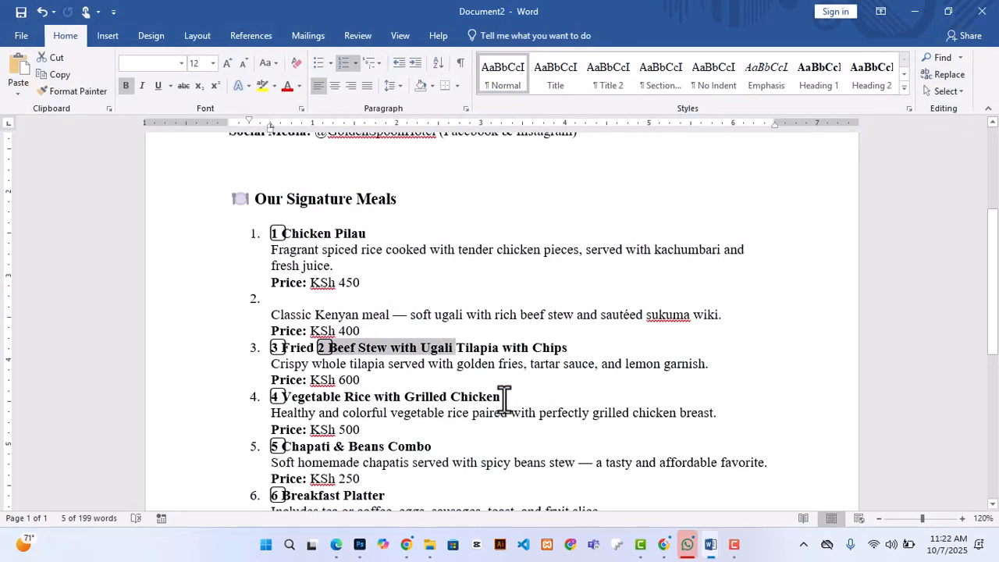
left_click_drag(504, 397, 277, 397)
left_click(360, 544)
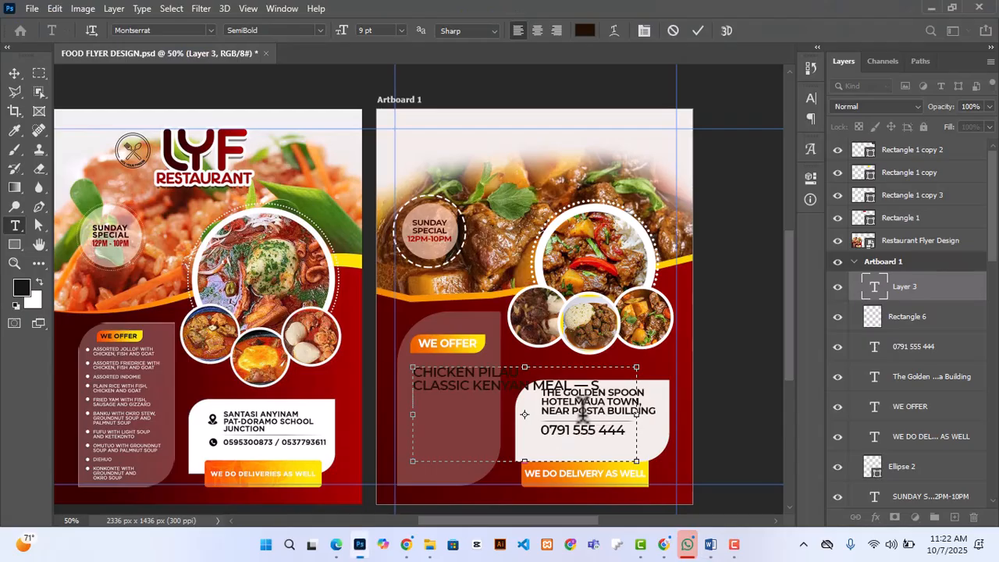
type("VEGETABLE RICE WITH GRILLED CHICKEN")
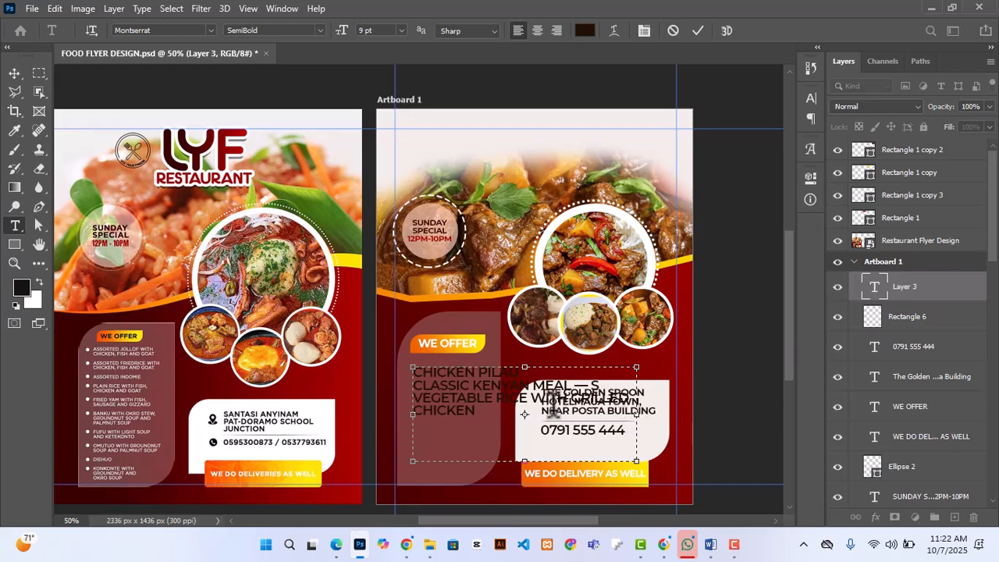
mouse_move(641, 422)
left_mouse_down()
mouse_move(662, 422)
mouse_move(631, 419)
left_mouse_up()
Step: Copy "Chapati & Beans Combo" from the Word document and paste it below the vegetable rice line in the Photoshop text box
left_click(709, 546)
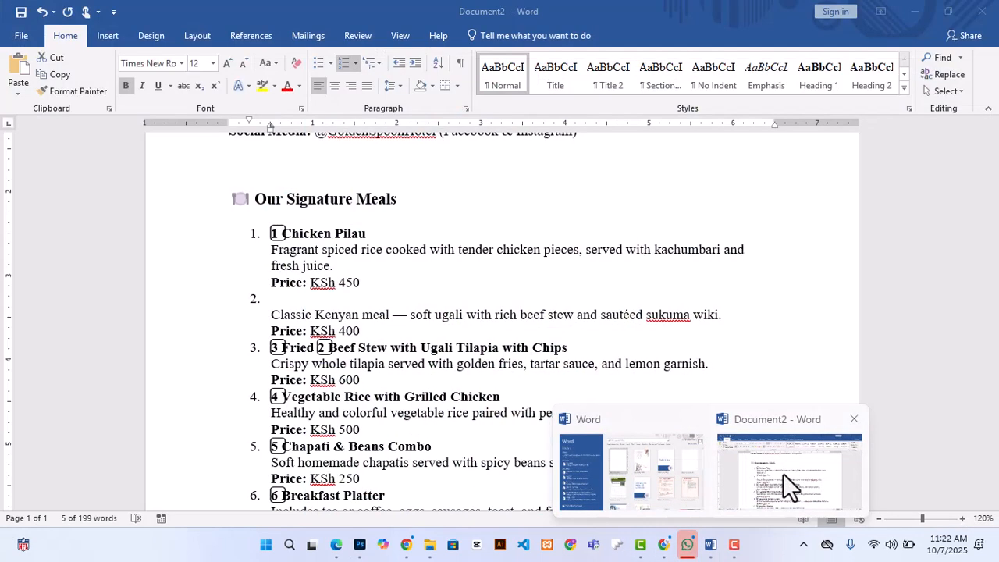
left_click(783, 479)
scroll(437, 429, "down", 1)
left_click_drag(434, 407, 282, 405)
key("ctrl+c")
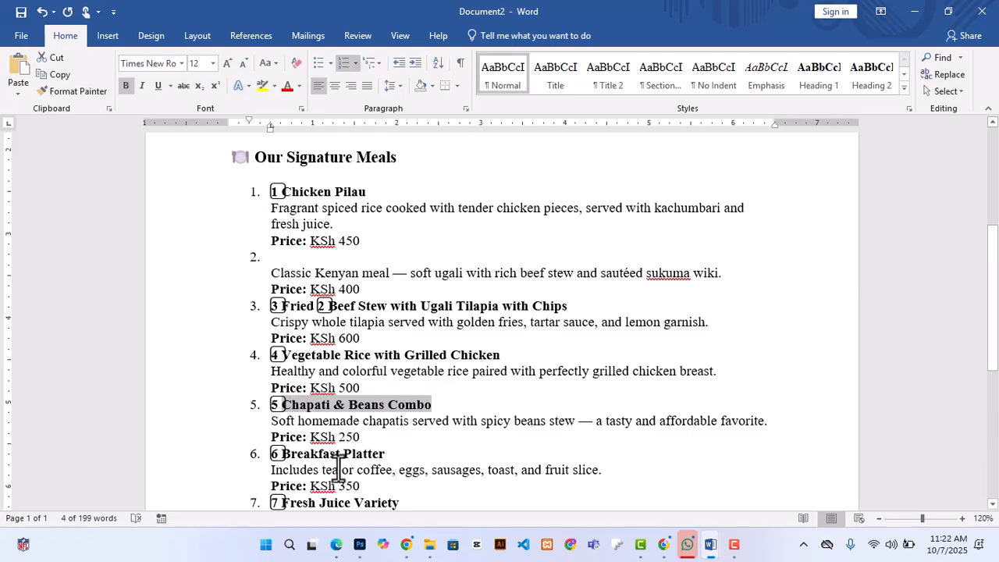
left_click(360, 544)
key("ctrl+v")
Step: Try to copy "Breakfast Platter" from the Word document and paste it as the next line of the Photoshop menu text
left_click(710, 545)
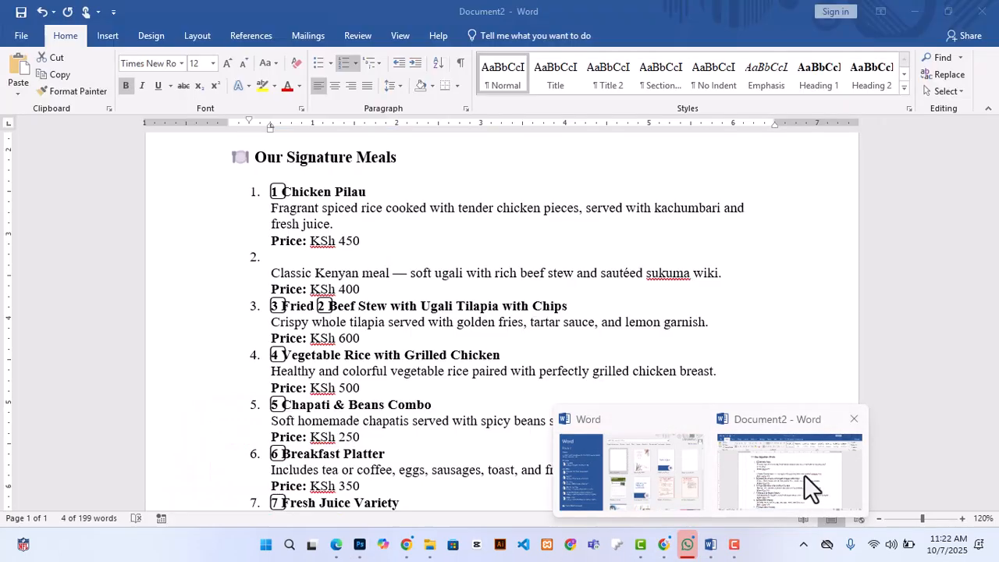
left_click(807, 486)
scroll(346, 374, "down", 1)
left_click_drag(385, 370, 288, 373)
key("ctrl+c")
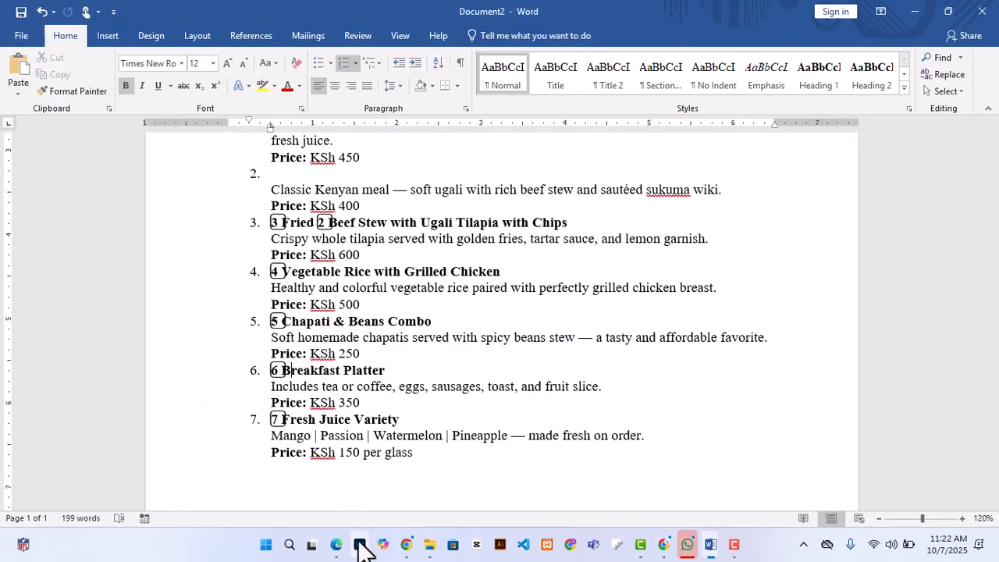
left_click(360, 543)
key("ctrl+v")
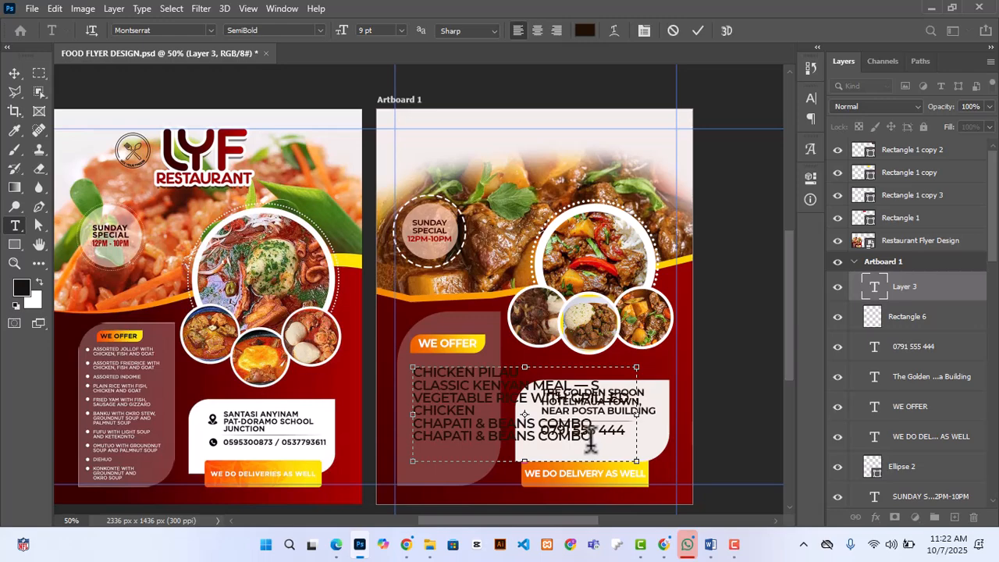
Step: Copy "Fresh Juice Variety" from the Word document, paste it as the last line of the Photoshop menu text, and commit the text
left_click(710, 545)
scroll(278, 385, "down", 1)
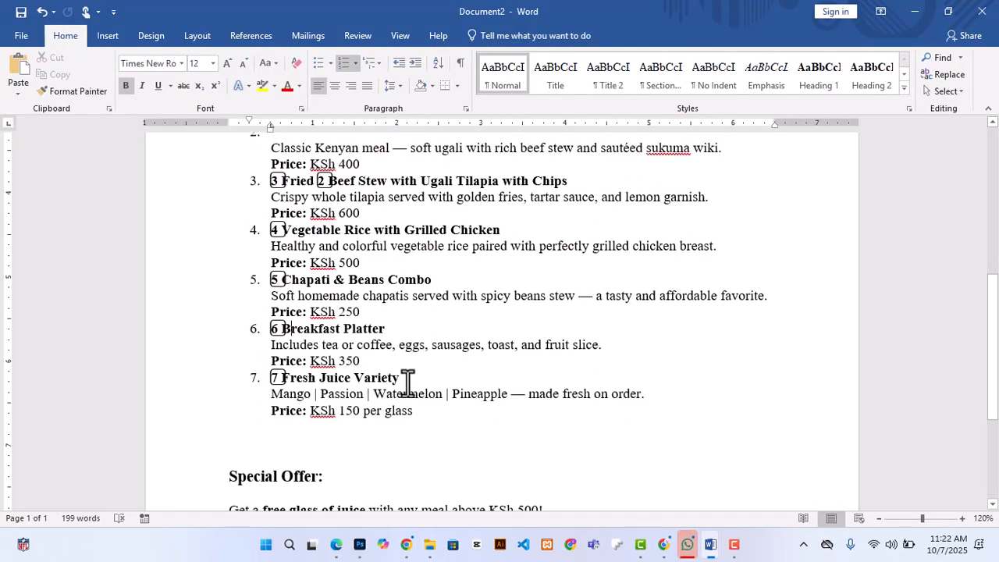
left_click_drag(400, 377, 290, 379)
key("ctrl+c")
left_click(360, 544)
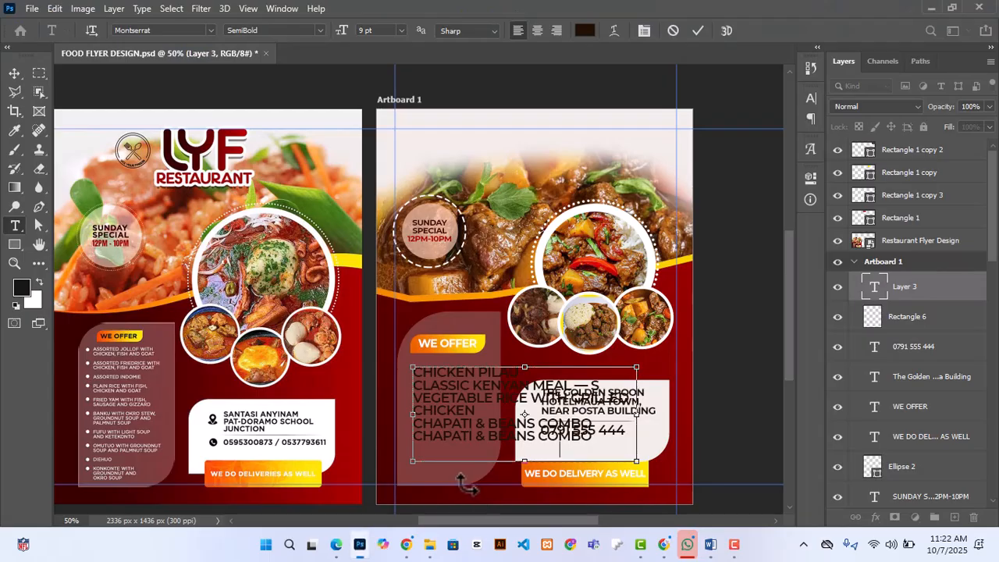
left_click(698, 30)
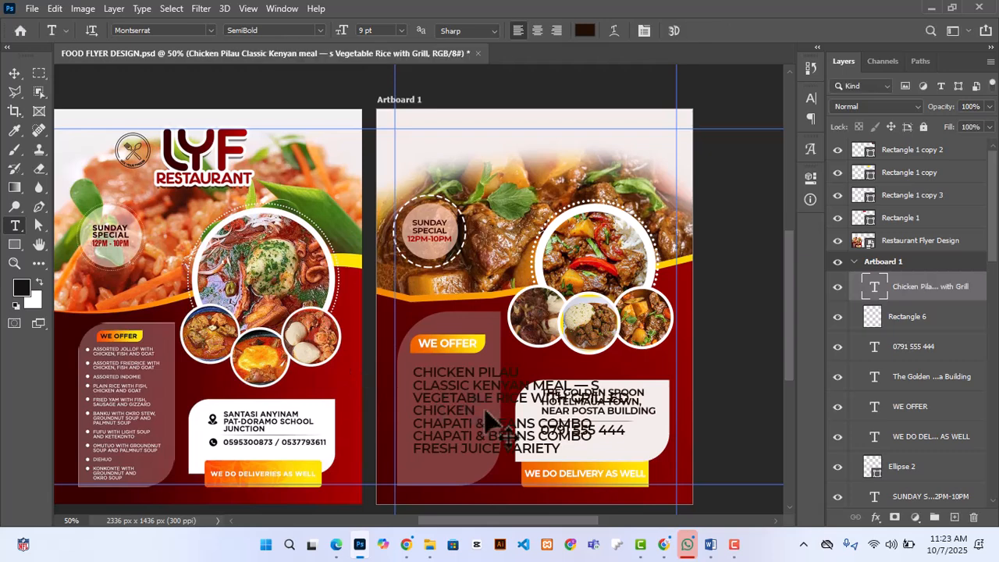
Step: Scale the menu text down to about 45% and position it inside the translucent panel below WE OFFER
key("ctrl+t")
left_click_drag(636, 461, 540, 420)
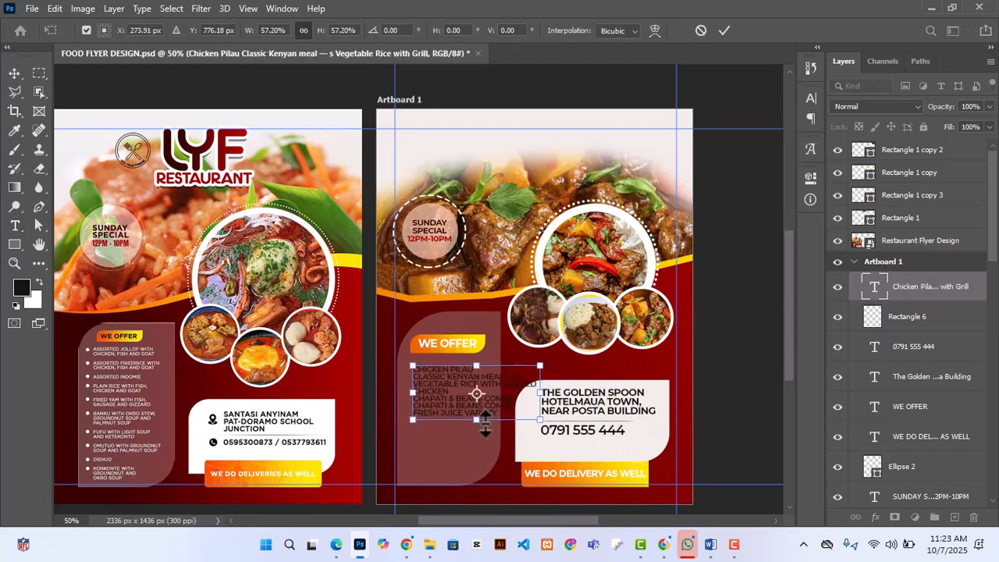
left_click_drag(495, 397, 499, 419)
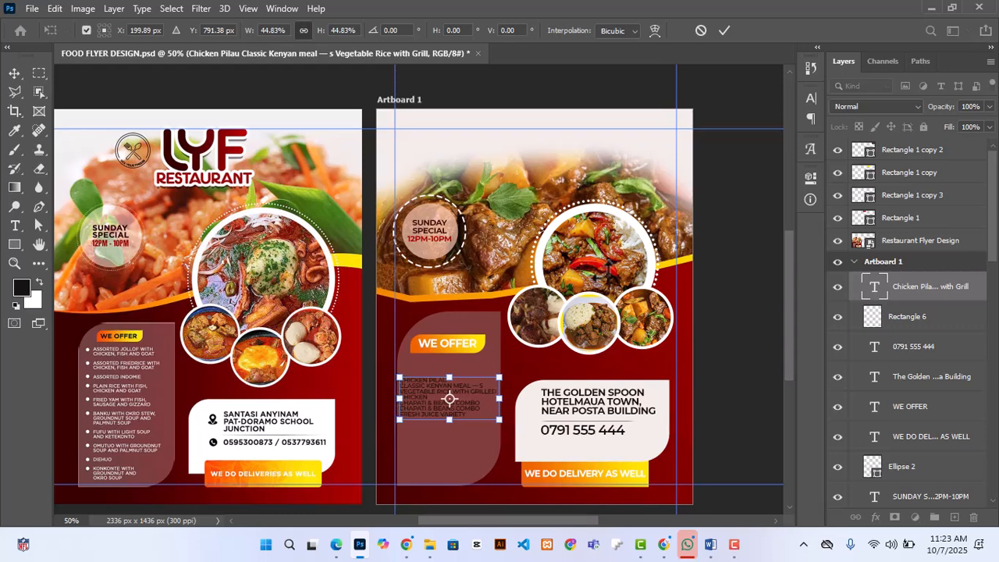
left_click(723, 31)
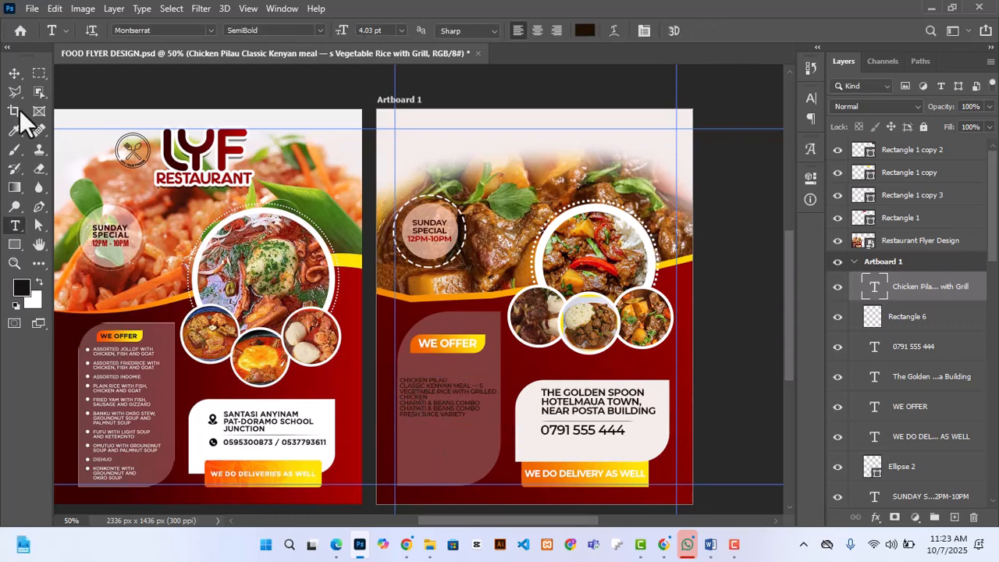
key("Right")
key("Right")
key("Right")
key("Right")
key("Right")
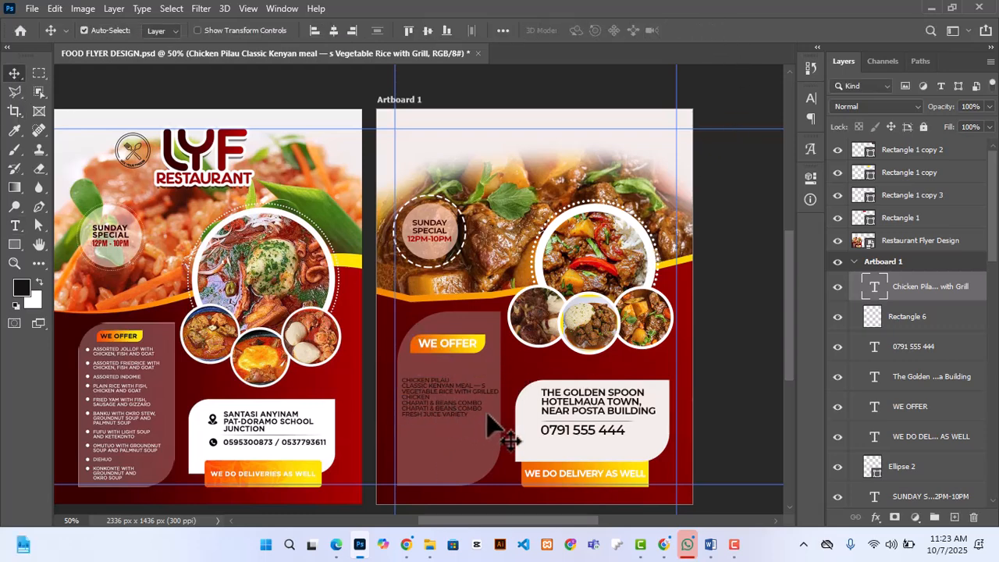
Step: Set the menu text's leading to 6 pt
left_click(810, 176)
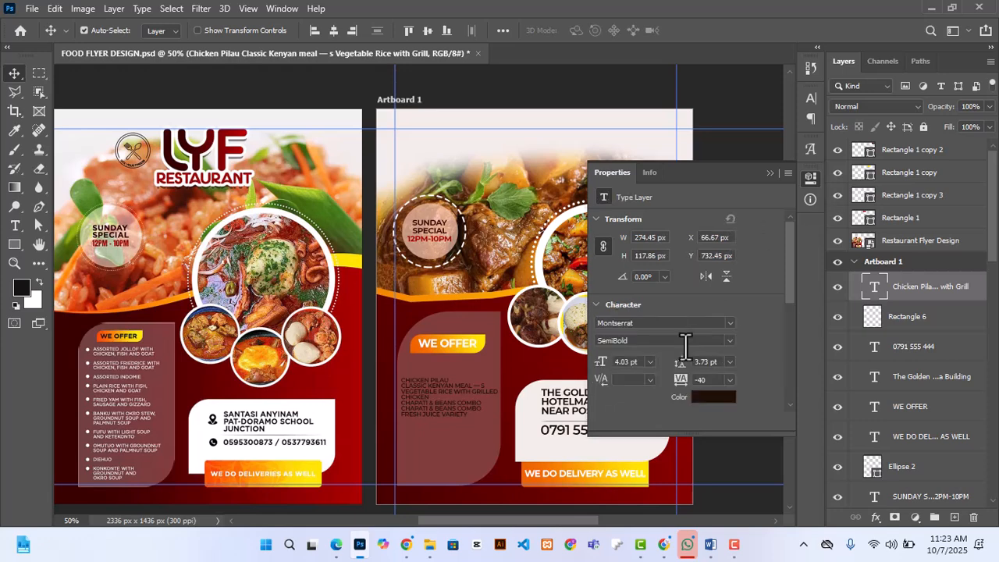
key("Up")
key("Up")
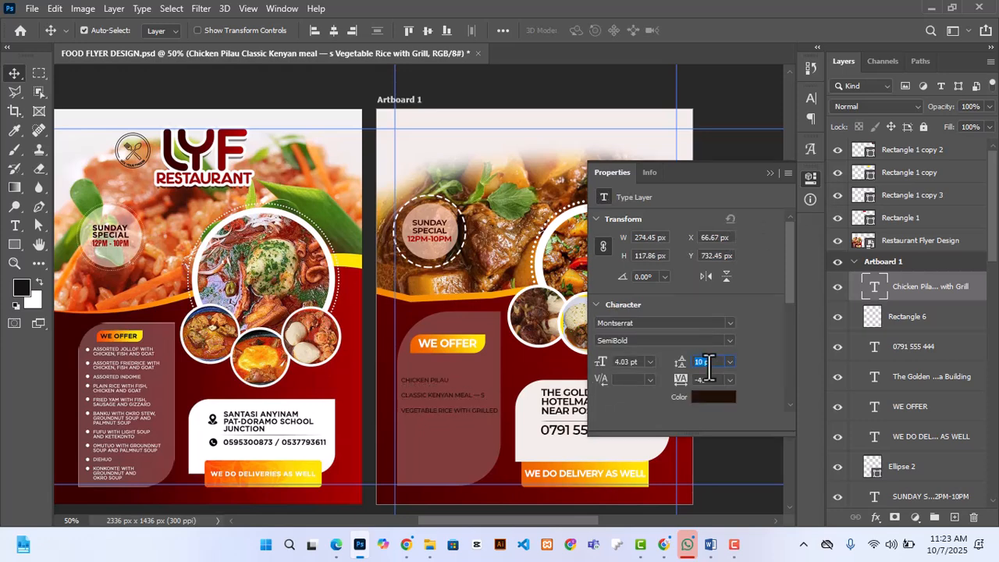
key("Down")
key("Down")
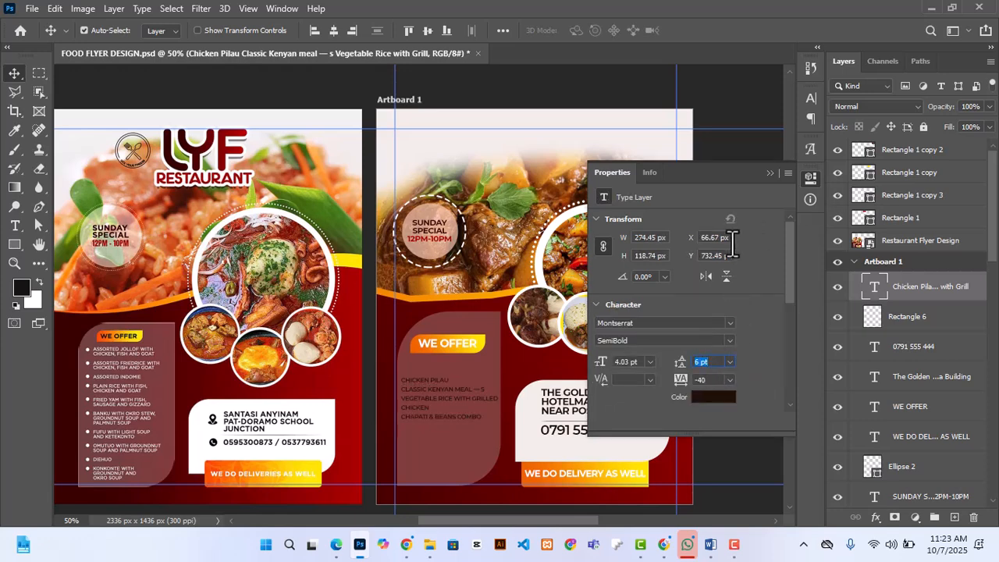
left_click(770, 173)
Step: Extend the menu text box down to near the bottom of the translucent panel and commit it
double_click(446, 398)
left_click_drag(449, 423, 446, 479)
left_click(697, 31)
key("v")
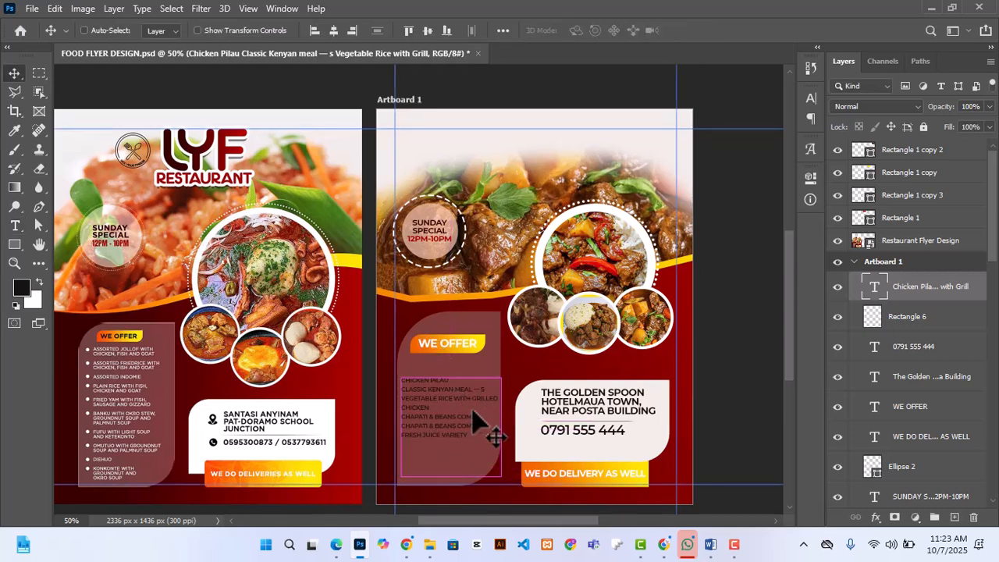
Step: Remove the trailing "— s" from the "Classic Kenyan meal" line and commit the text
key("ctrl+plus")
double_click(499, 437)
left_click(515, 425)
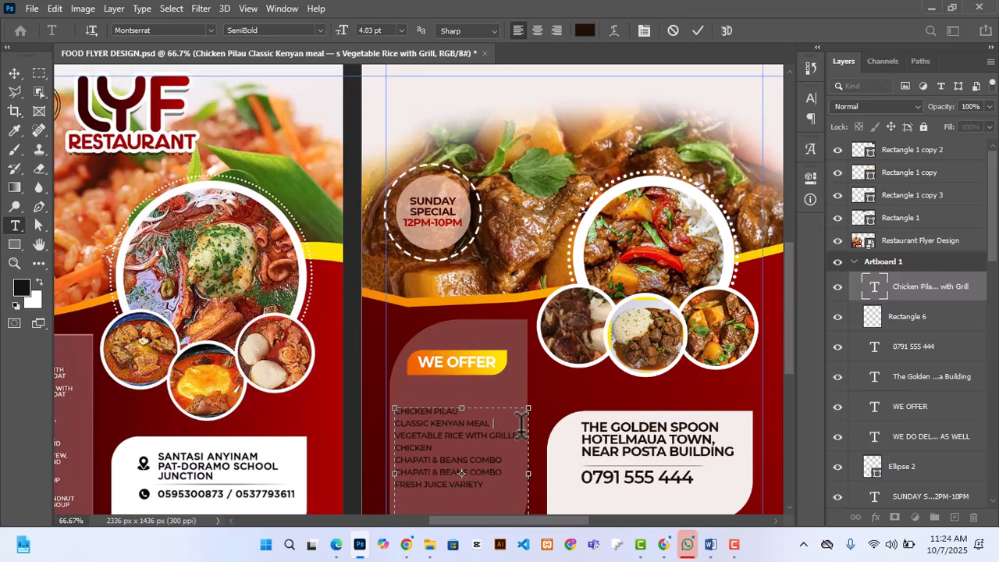
left_click(698, 29)
key("v")
Step: Move the menu text up so it sits just below the WE OFFER label
scroll(487, 364, "down", 3)
scroll(434, 364, "up", 1)
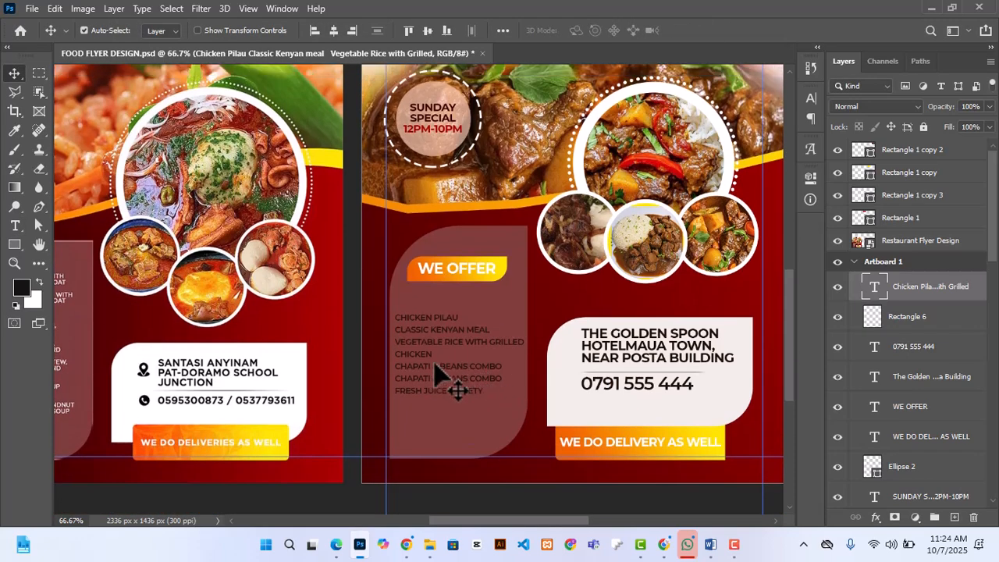
left_click_drag(420, 382, 420, 365)
Step: Copy "sausages" from the Breakfast Platter description in Word and add it below "Fresh Juice Variety" in the Photoshop menu text
double_click(422, 368)
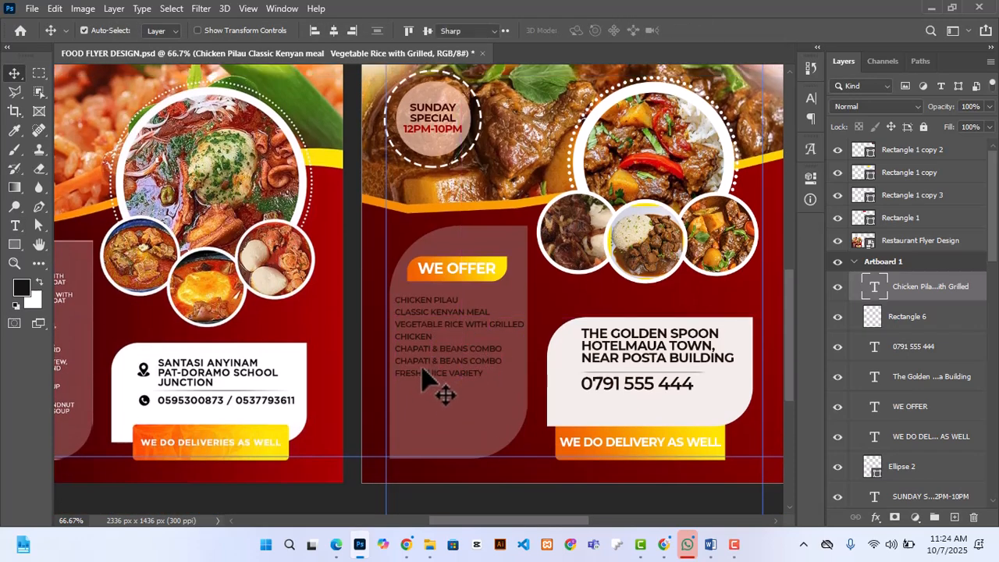
left_click(487, 375)
left_click(710, 544)
left_click(785, 495)
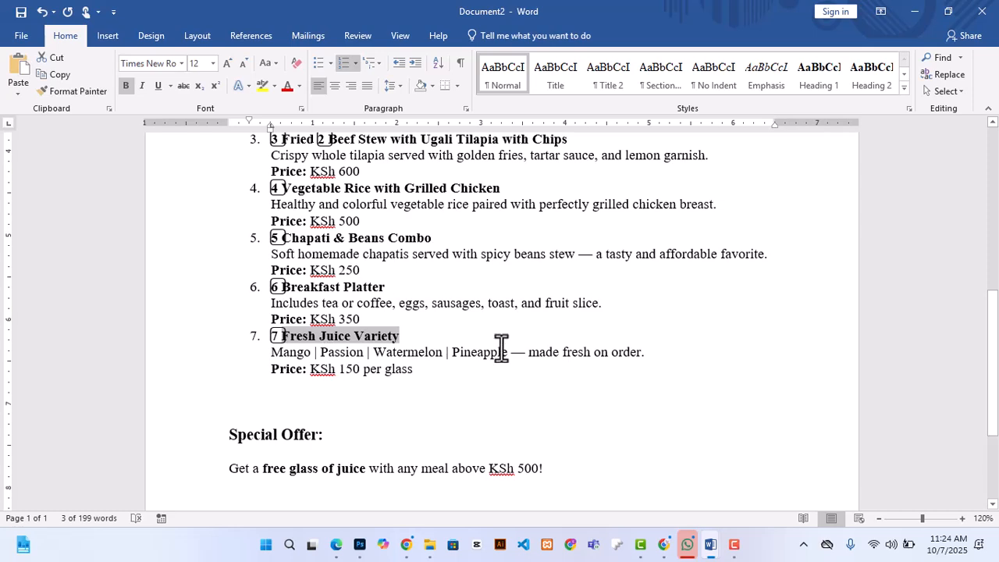
left_click_drag(431, 306, 479, 303)
left_click(360, 543)
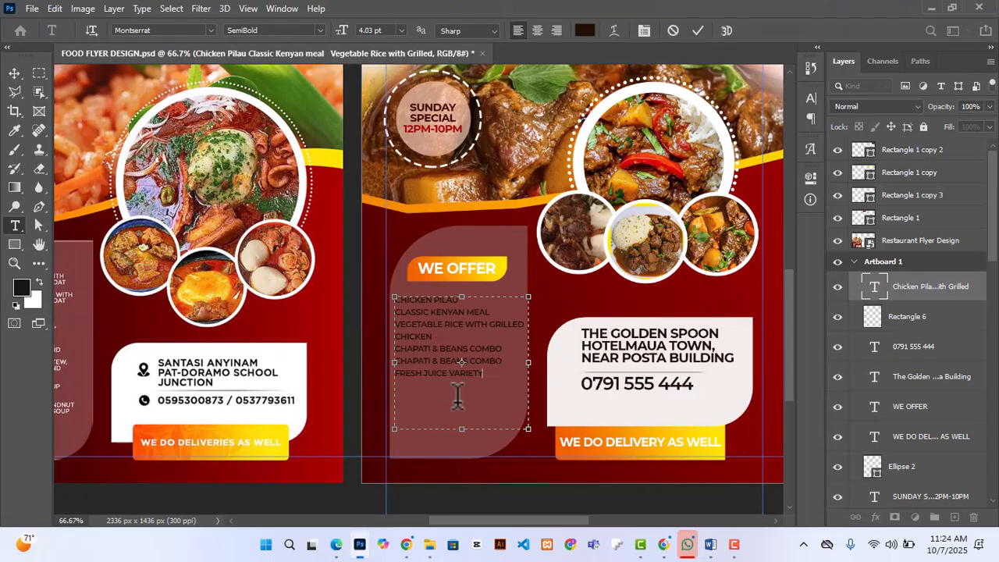
Step: Copy "fruit slice" from the Breakfast Platter description in Word and add it below "Sausages" in the Photoshop menu text
left_click(710, 544)
left_click(785, 494)
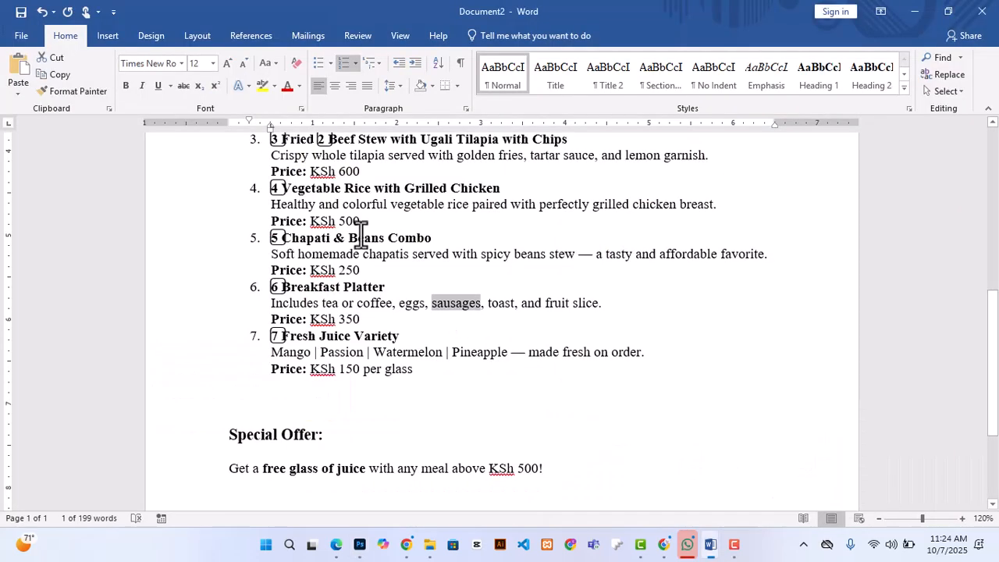
scroll(365, 254, "up", 2)
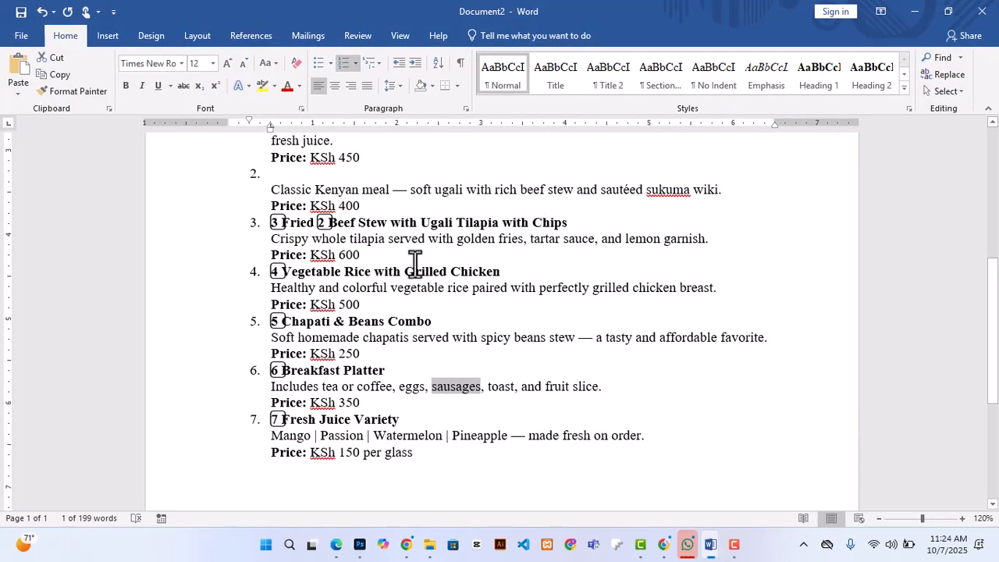
scroll(415, 263, "down", 1)
left_click_drag(544, 348, 598, 346)
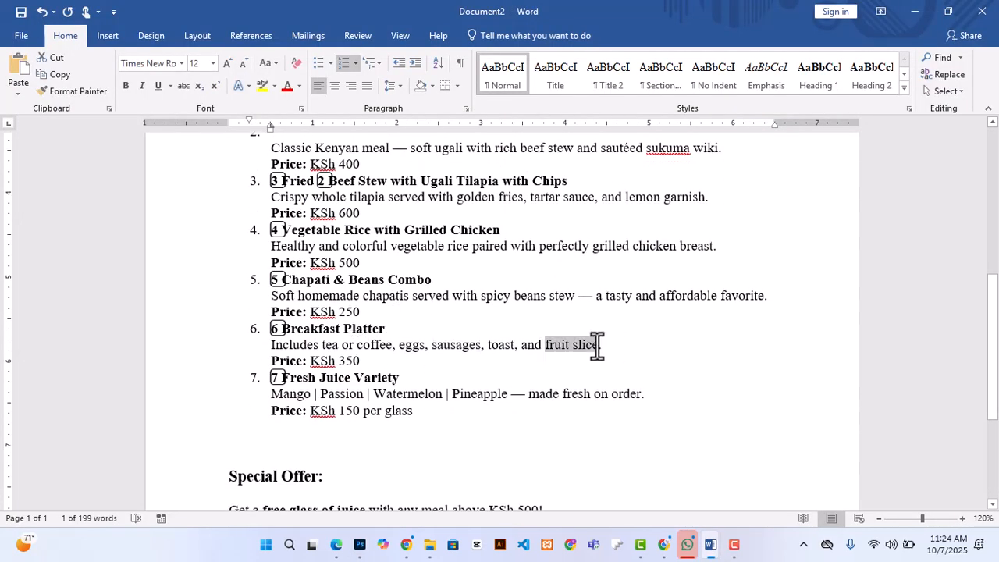
left_click(360, 544)
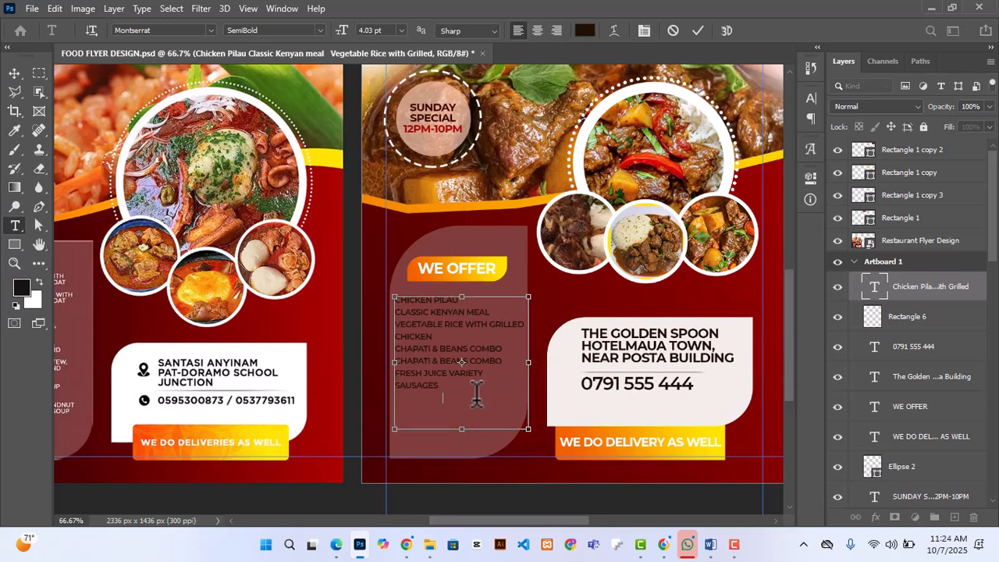
Step: Copy "| Pineapple" from the Fresh Juice Variety description in Word and add it below "Fruit slice" in the Photoshop menu text
left_click(710, 544)
left_click(751, 484)
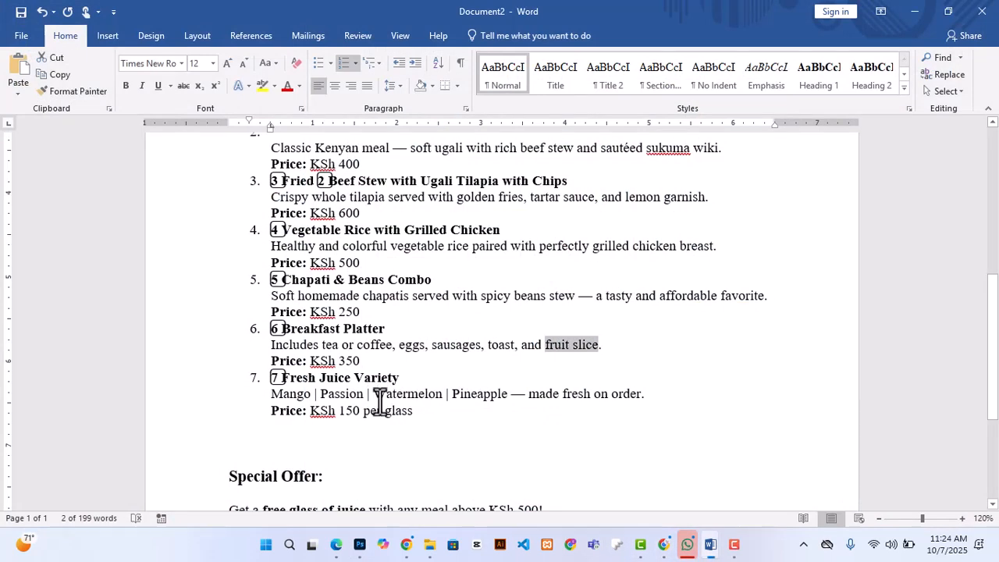
left_click_drag(375, 394, 451, 412)
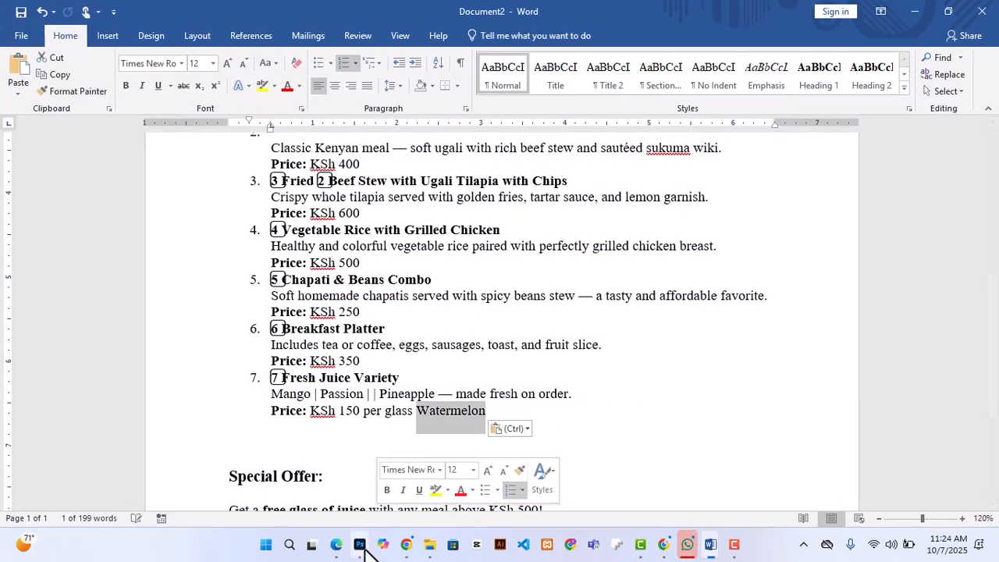
left_click(360, 544)
left_click(697, 31)
key("v")
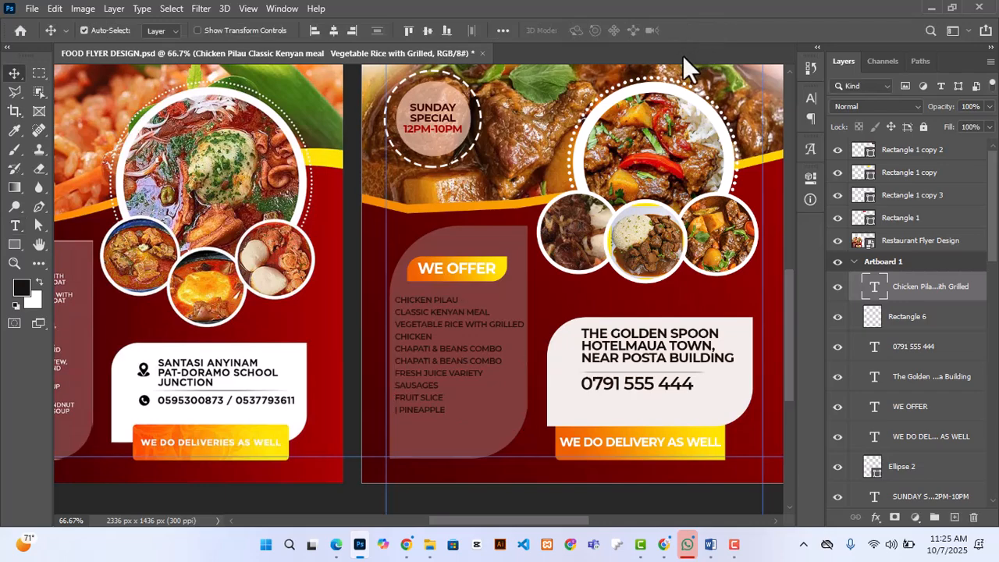
Step: Remove the leading "|" from the "Pineapple" line of the menu text and finish editing
key("ctrl+minus")
key("ctrl+plus")
key("t")
left_click(403, 409)
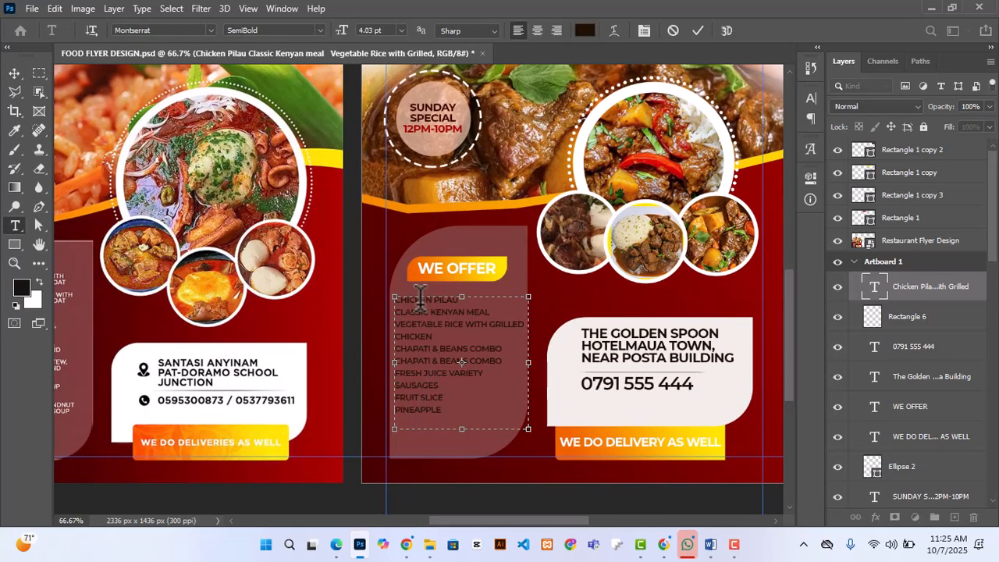
key("Escape")
key("v")
Step: Set the menu text color to off-white f1edea
left_click(810, 177)
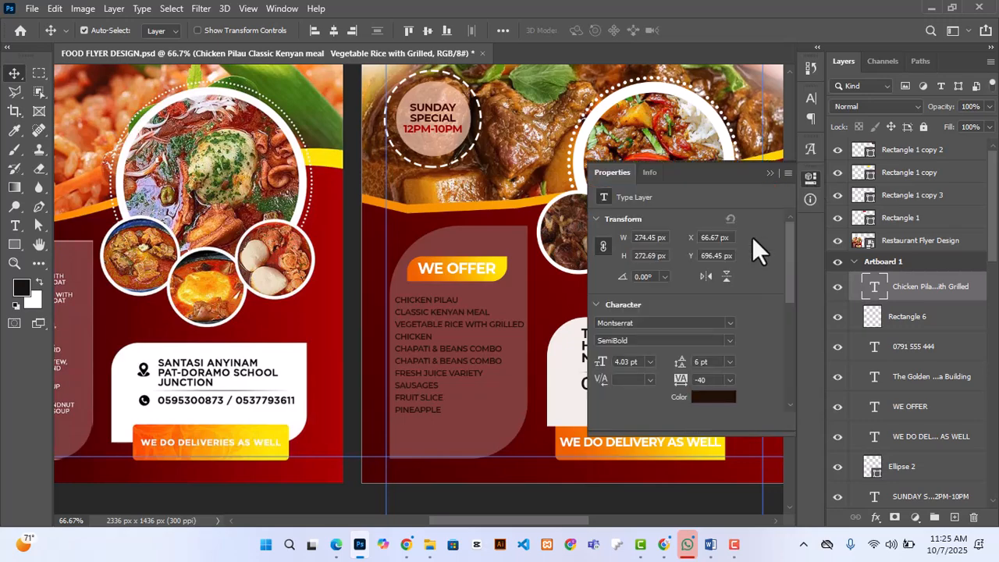
left_click(713, 396)
left_click(785, 275)
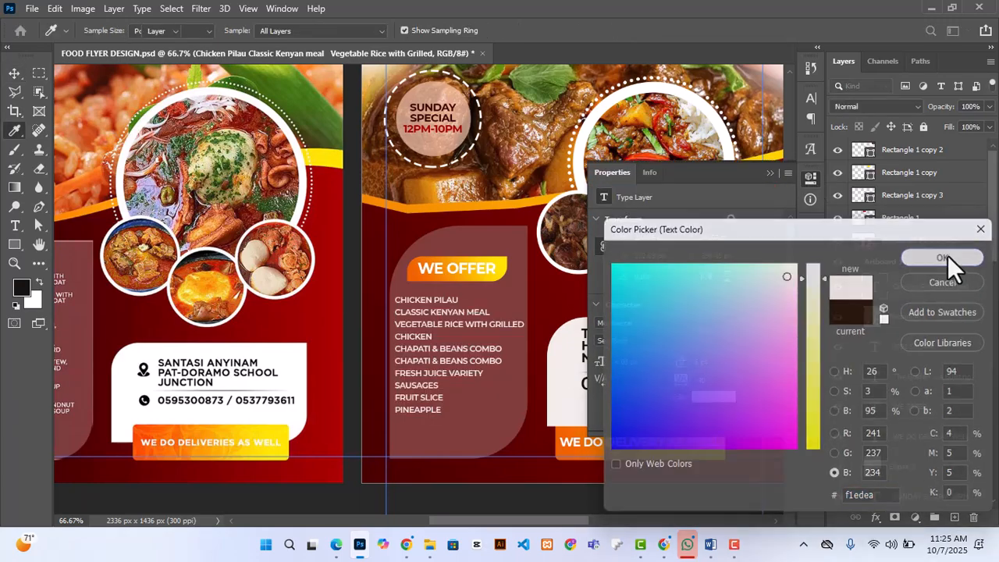
left_click(946, 256)
left_click(769, 172)
Step: Copy "Passion" from the Fresh Juice Variety description in Word and add it below "Pineapple" in the Photoshop menu text
key("ctrl+minus")
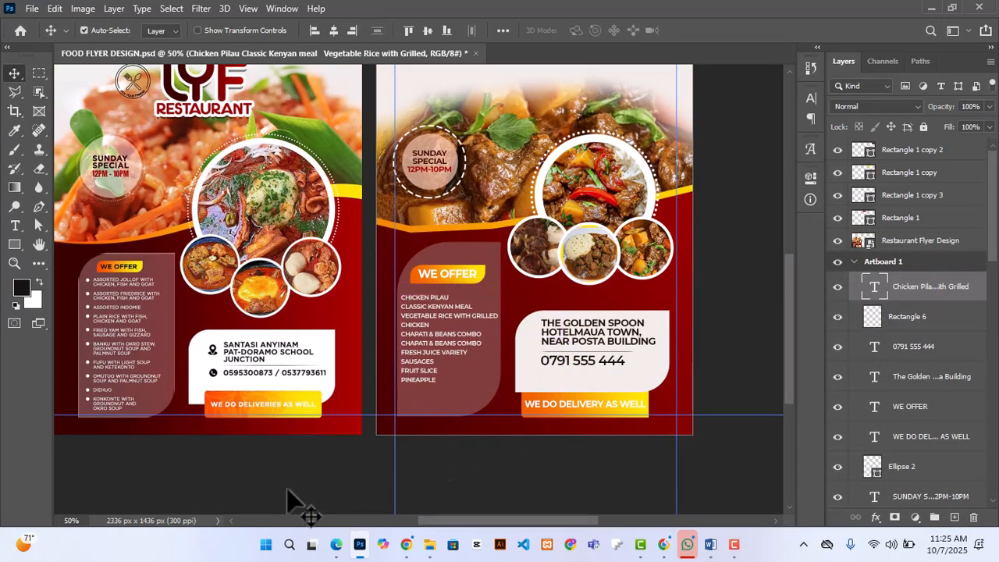
scroll(257, 476, "down", 1)
scroll(261, 478, "up", 3)
scroll(263, 479, "down", 2)
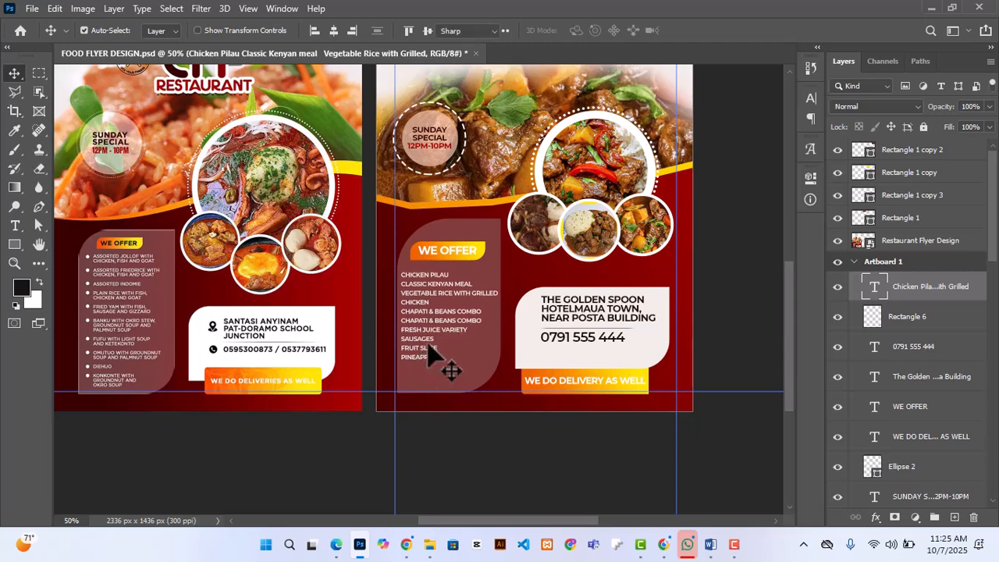
double_click(429, 358)
mouse_move(710, 543)
left_click(790, 472)
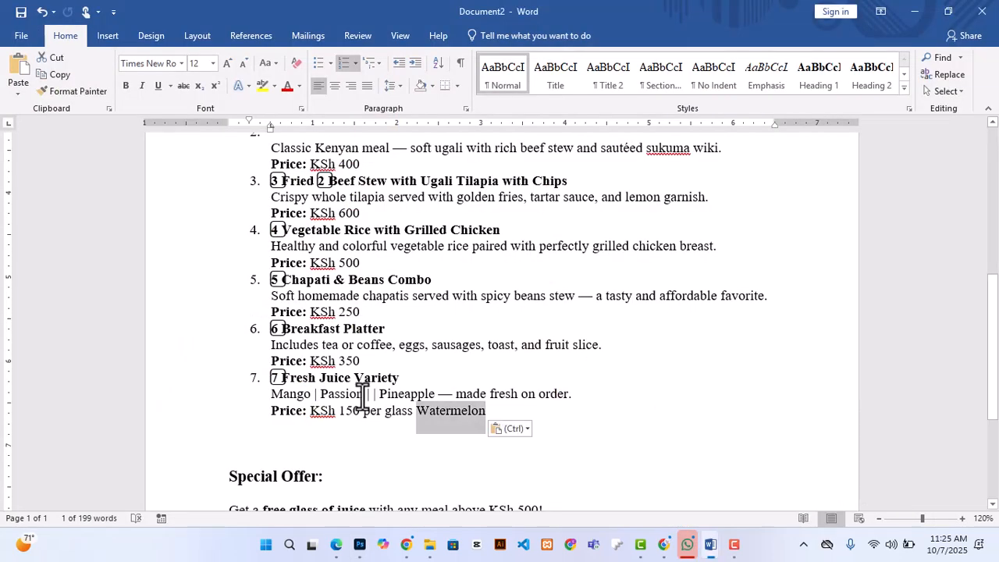
left_click_drag(357, 396, 341, 393)
key("ctrl+c")
left_click(362, 547)
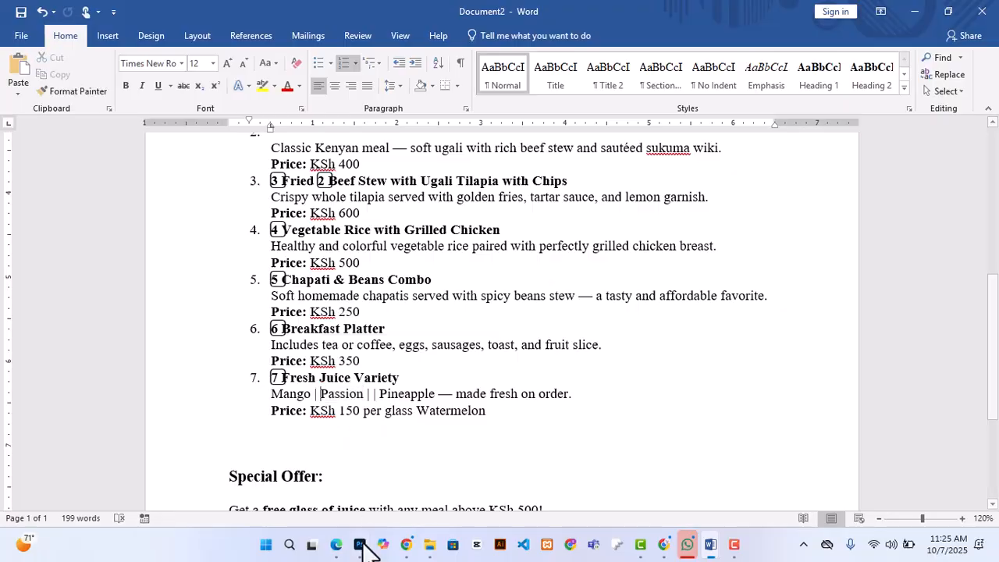
left_click(449, 356)
key("Return")
key("ctrl+v")
Step: Copy "golden fries" from the Tilapia with Chips description in Word, add it below "Passion" in the Photoshop menu text and commit
left_click_drag(449, 373, 453, 387)
mouse_move(711, 547)
left_click(784, 480)
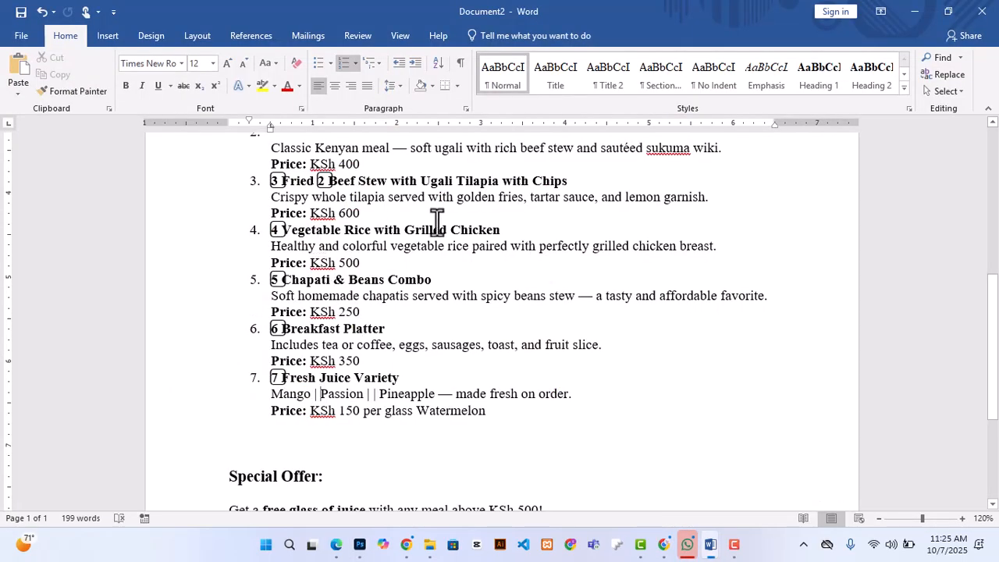
left_click_drag(457, 199, 521, 197)
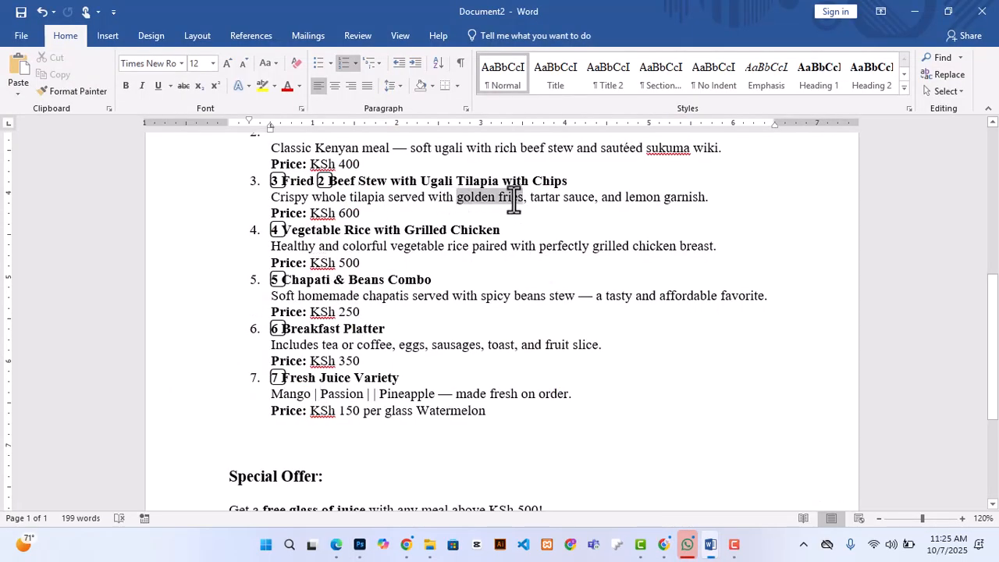
left_click(360, 543)
key("Return")
key("ctrl+v")
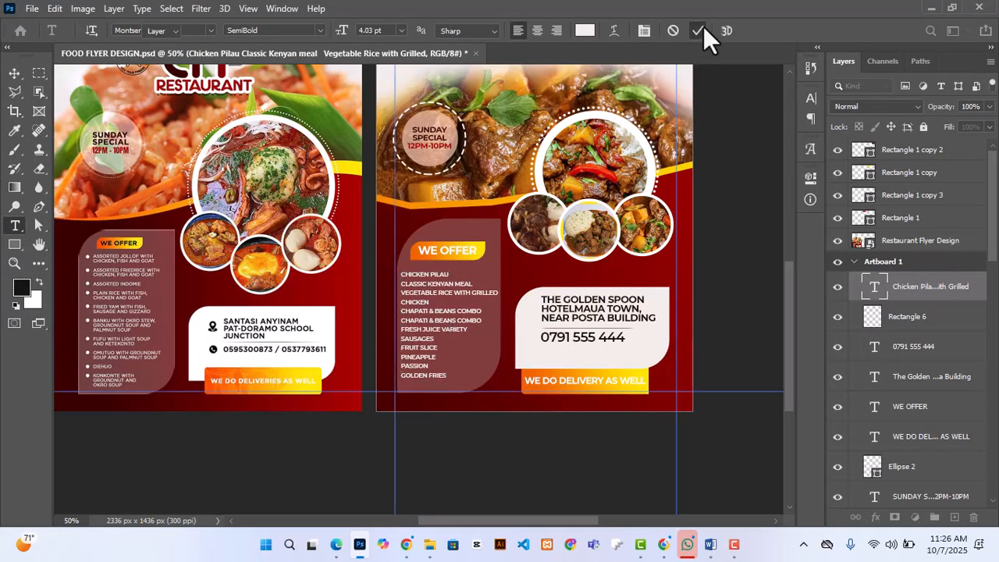
left_click(697, 31)
key("v")
scroll(495, 429, "up", 2)
left_click(727, 338)
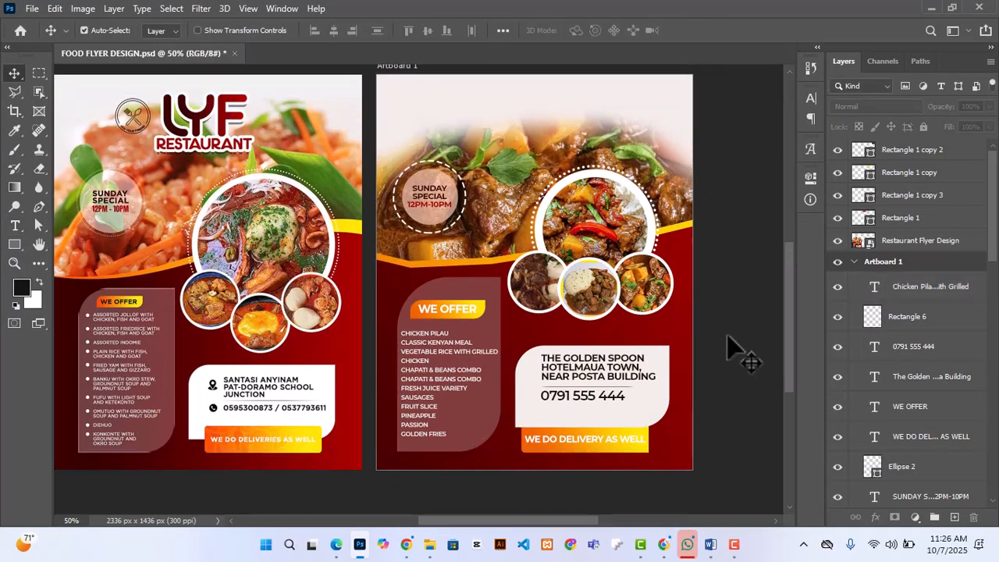
left_click(465, 351)
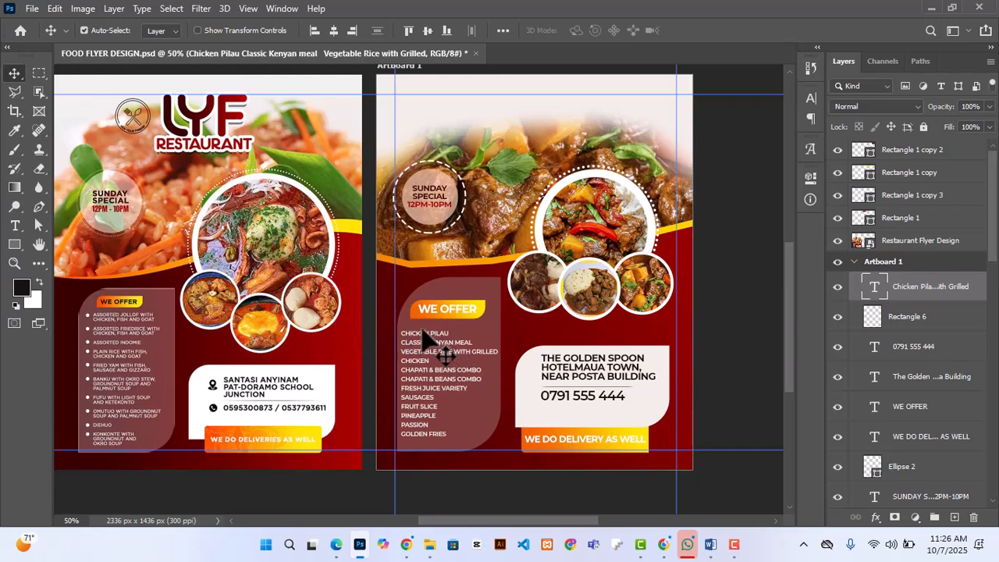
scroll(425, 337, "up", 1)
scroll(422, 337, "down", 3)
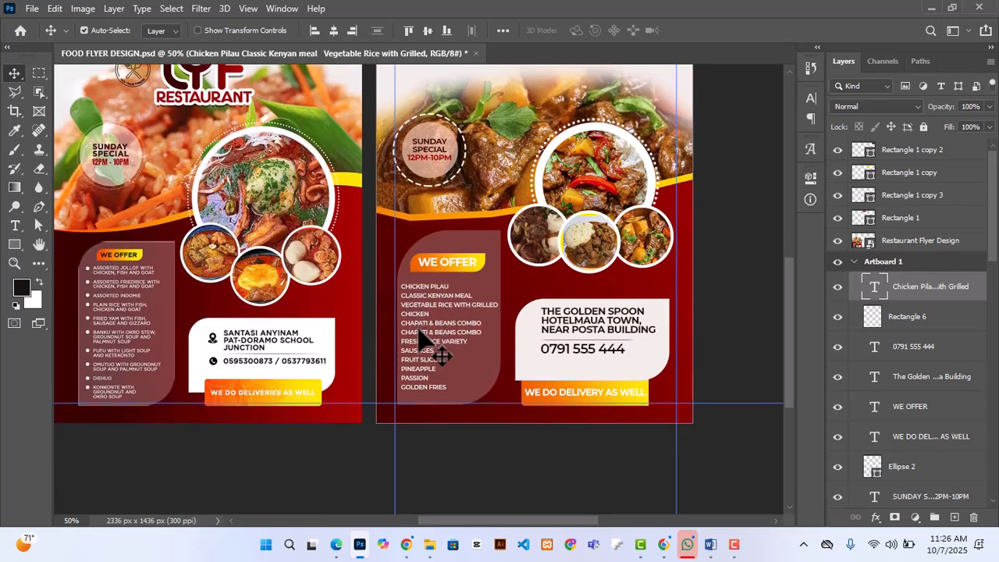
scroll(422, 337, "up", 3)
mouse_move(711, 544)
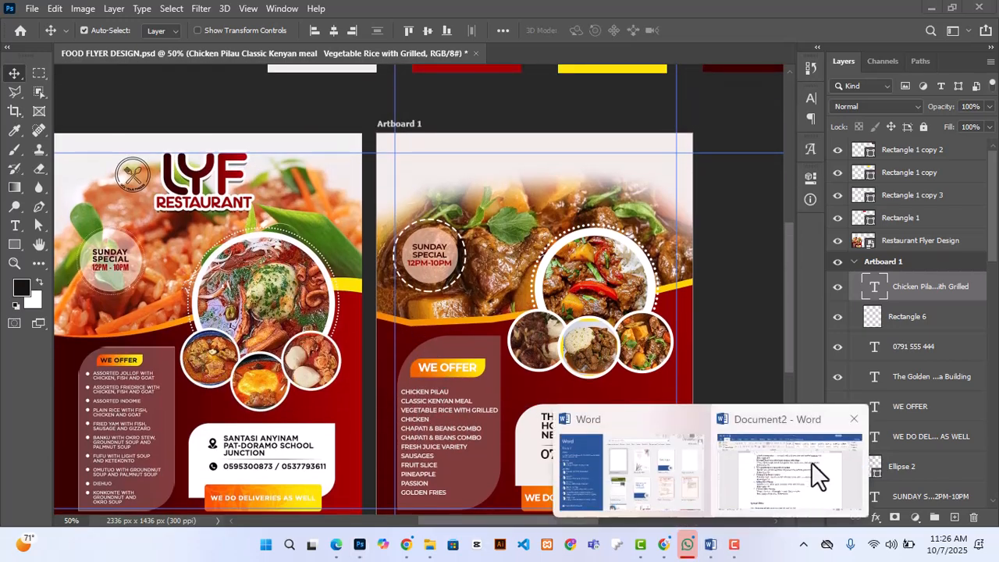
left_click(811, 468)
left_click(359, 544)
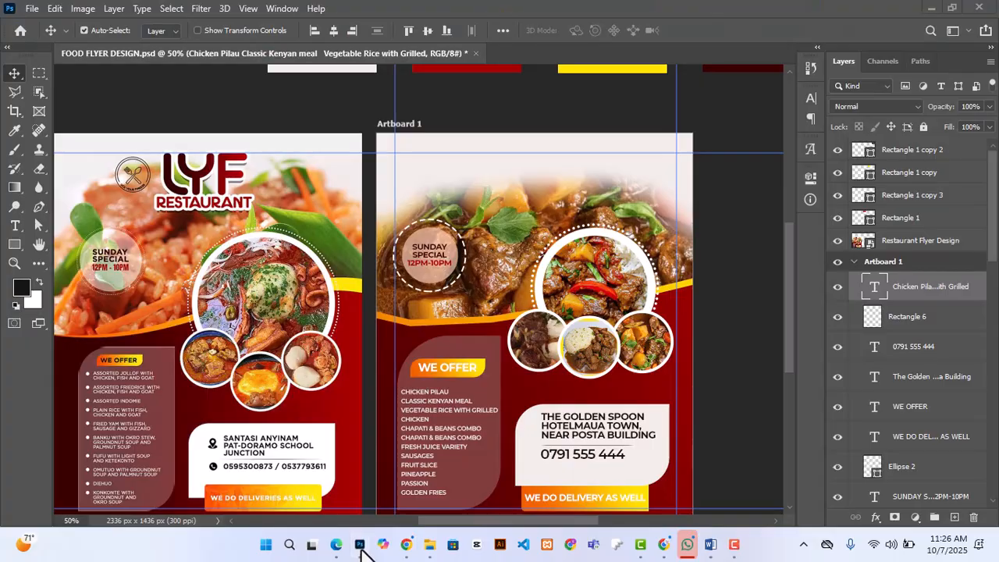
Step: Add the text "GSH" in the blank area at the top of Artboard 1
left_click(14, 225)
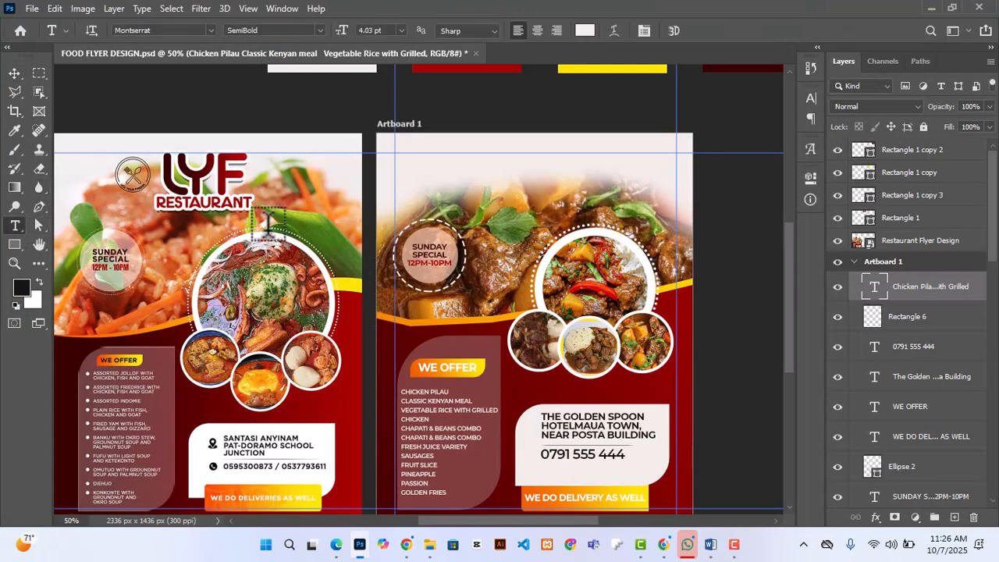
left_click(505, 170)
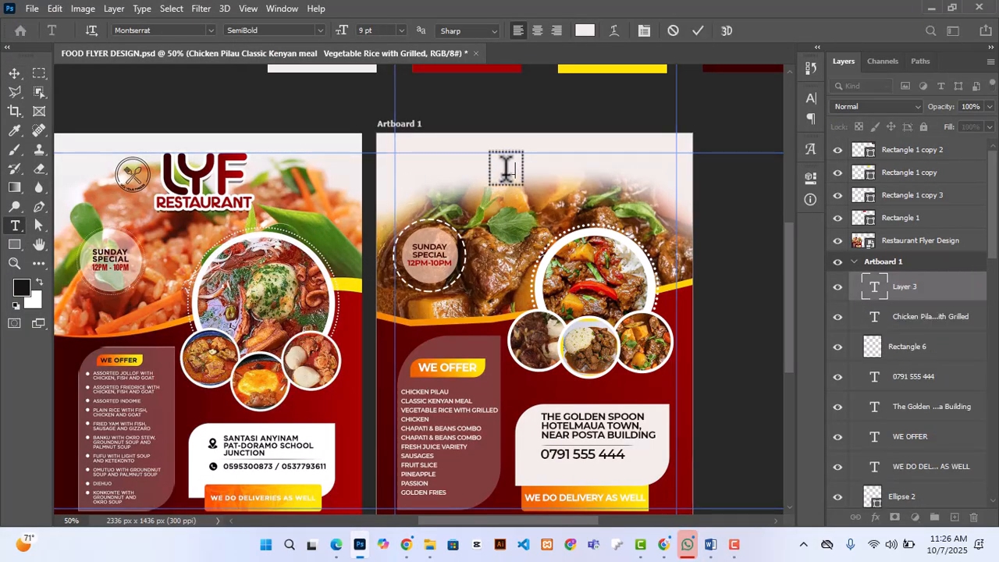
left_click(699, 30)
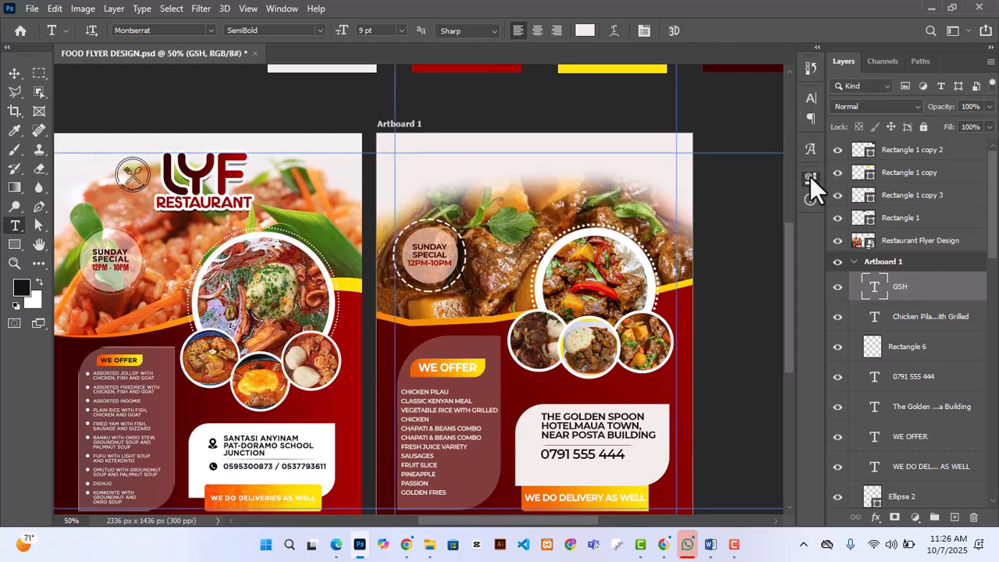
Step: Color the GSH text with the dark red sampled from the LYF logo and set its Montserrat weight to Black
left_click(810, 176)
left_click(719, 398)
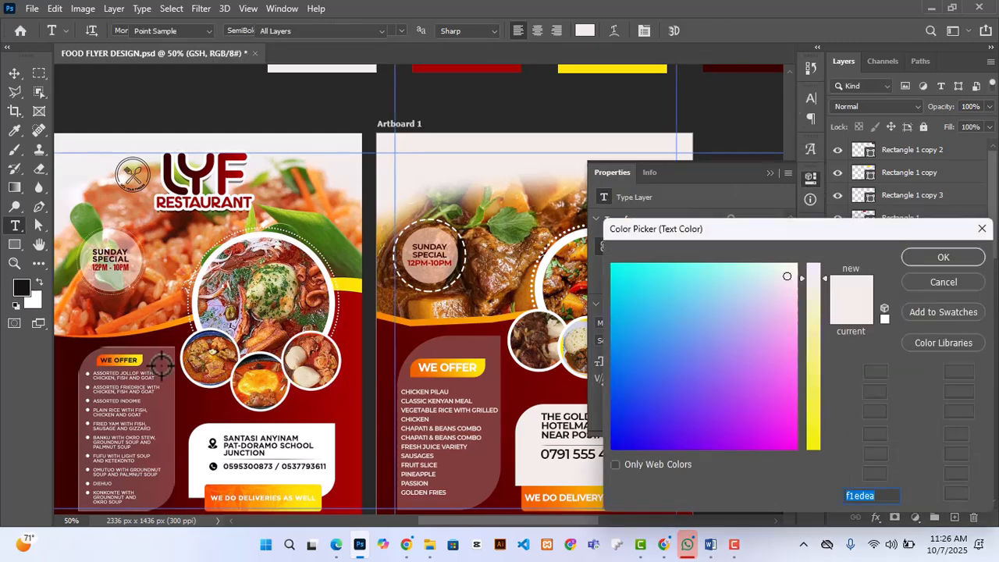
left_click(218, 181)
left_click(920, 261)
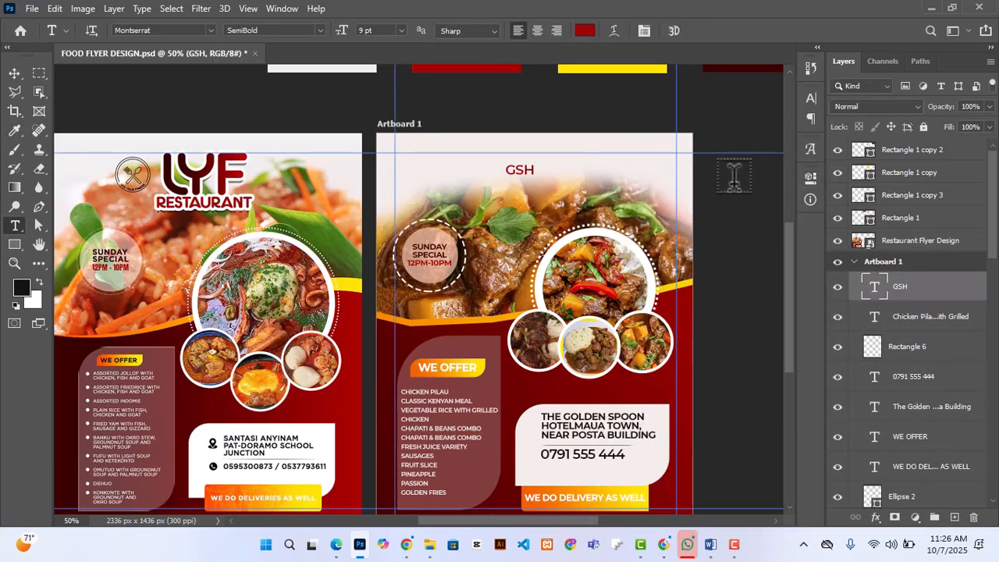
left_click(672, 340)
left_click(709, 337)
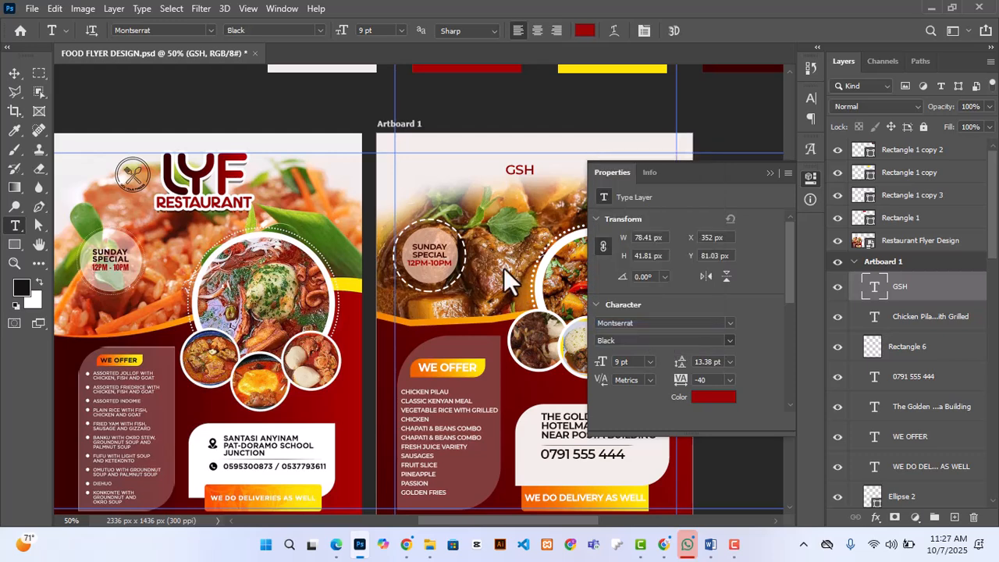
left_click(809, 178)
Step: Scale the GSH text to about 362% and center it at the top of Artboard 1 just below the upper guide
key("ctrl+t")
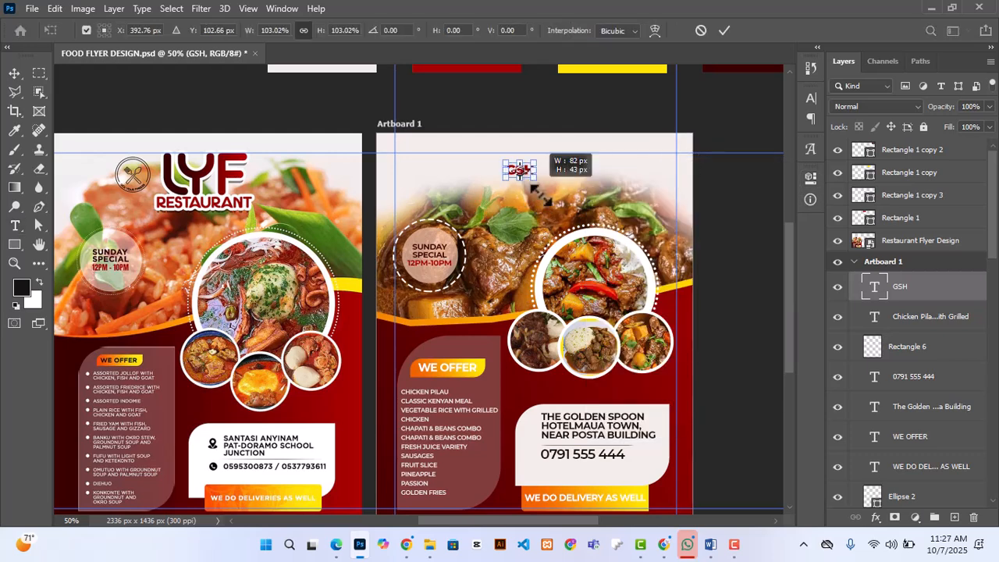
left_click_drag(537, 178, 607, 216)
left_click_drag(579, 263, 581, 266)
left_click_drag(534, 201, 507, 190)
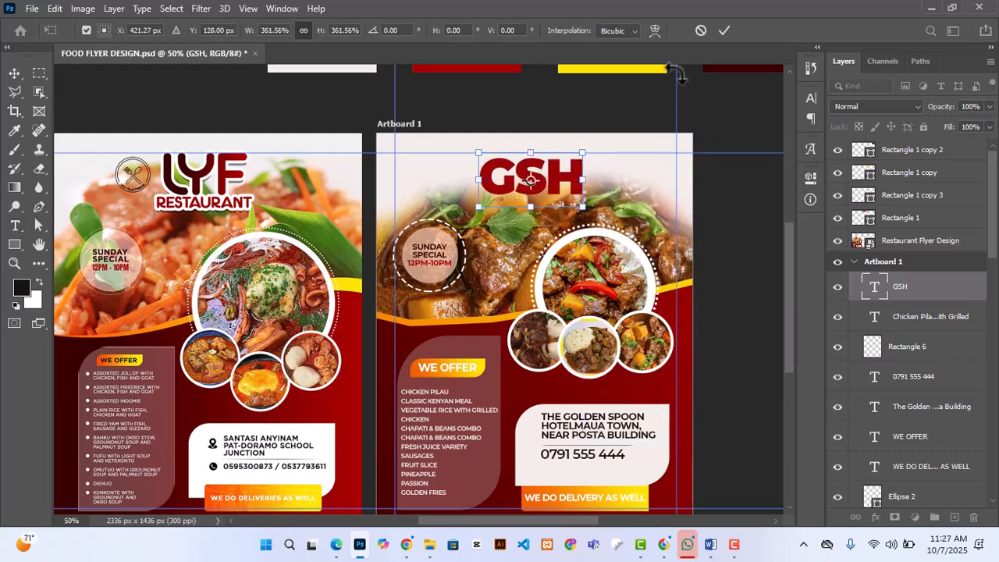
left_click(724, 30)
key("v")
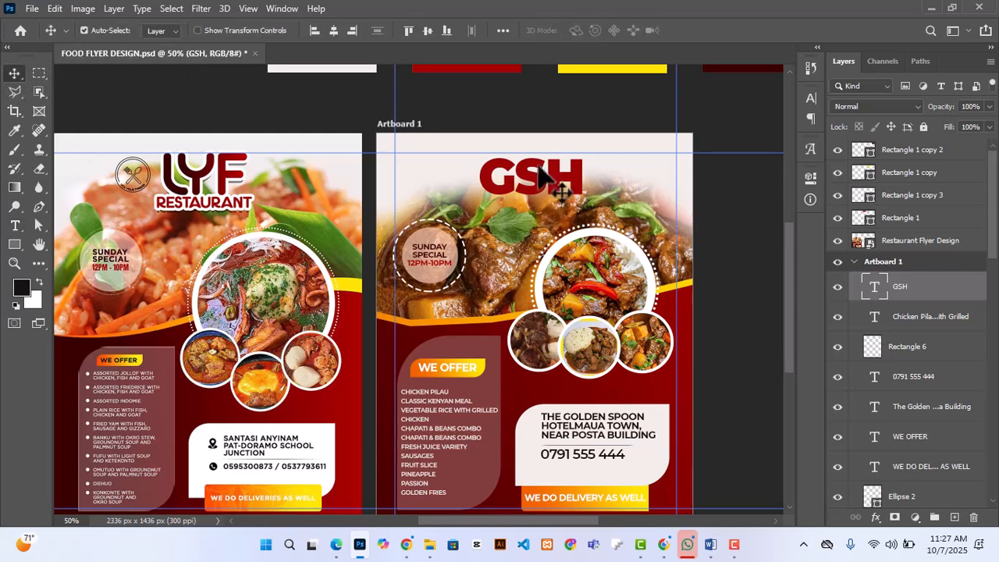
Step: Copy the Gradient Overlay layer style from the Shape 1 layer and paste it onto the GSH text layer
scroll(507, 343, "down", 3)
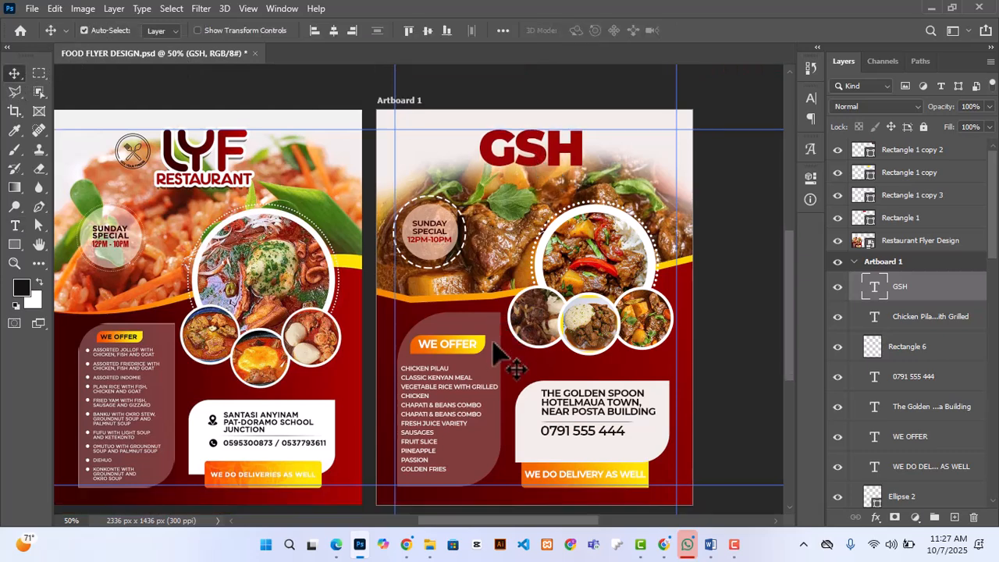
left_click(659, 320)
scroll(921, 437, "down", 1)
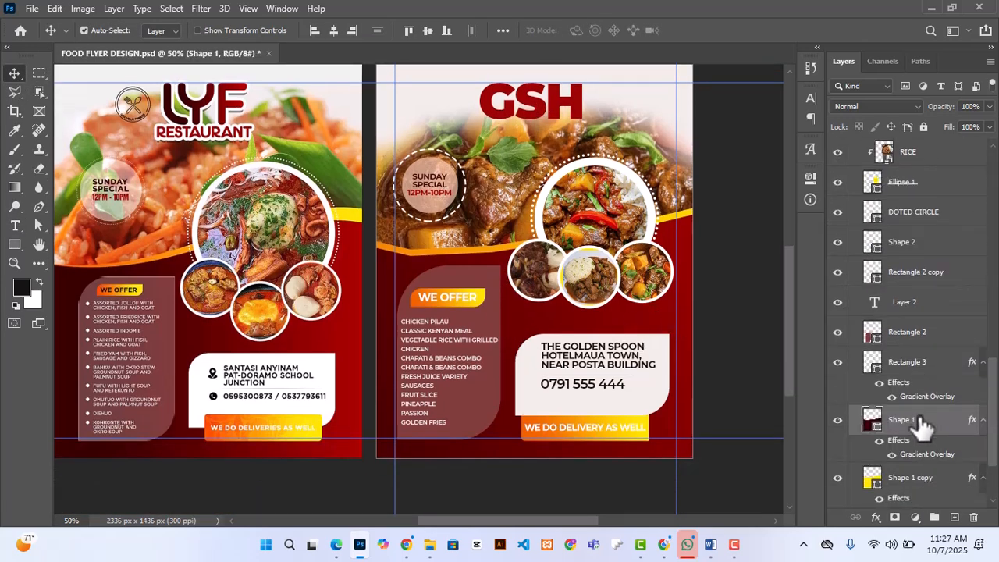
right_click(919, 422)
left_click(748, 334)
left_click(561, 125)
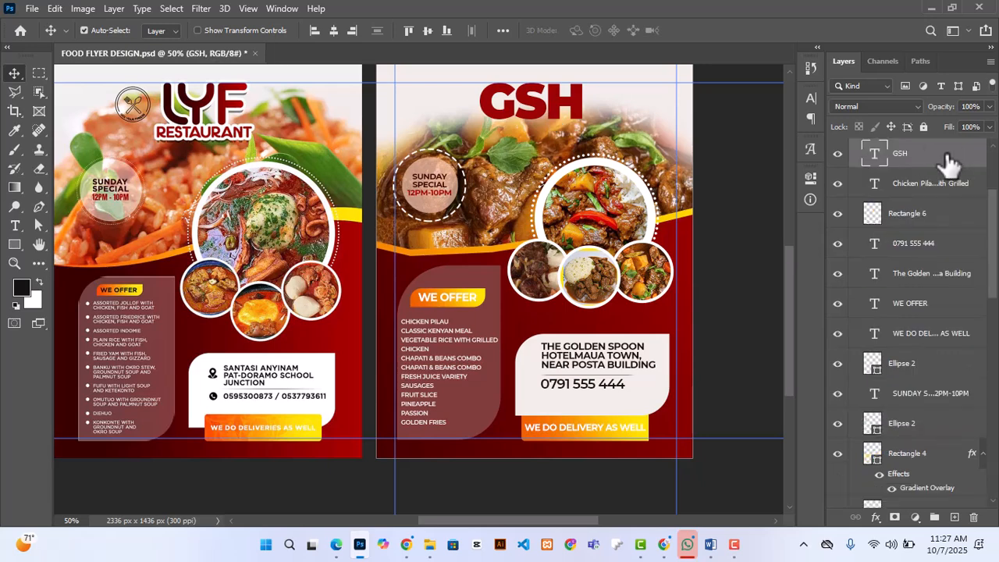
right_click(956, 153)
left_click(791, 507)
scroll(737, 360, "up", 1)
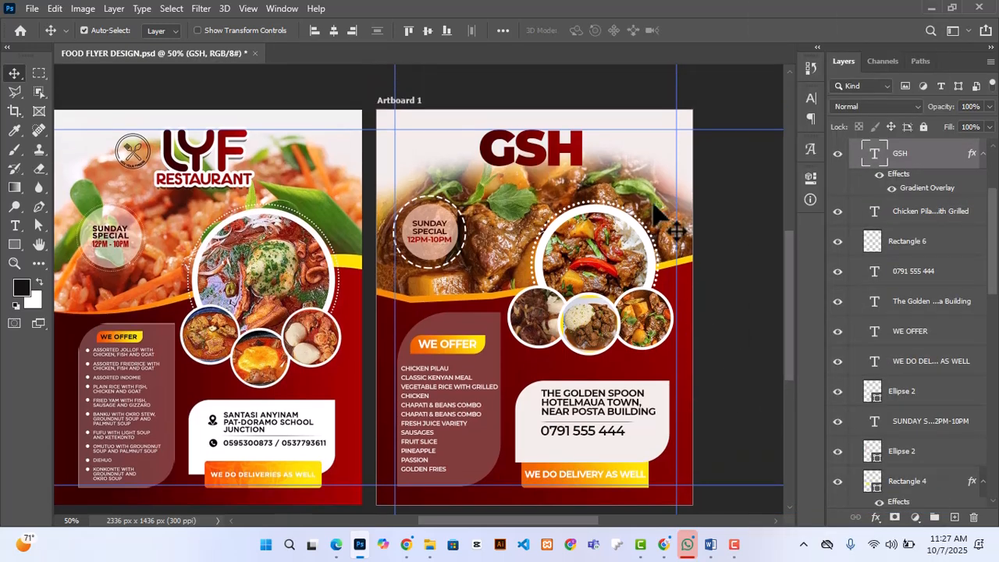
Step: Add a white (FFFFFF) Stroke layer style, 7 px and positioned inside, to the GSH text
left_click(877, 517)
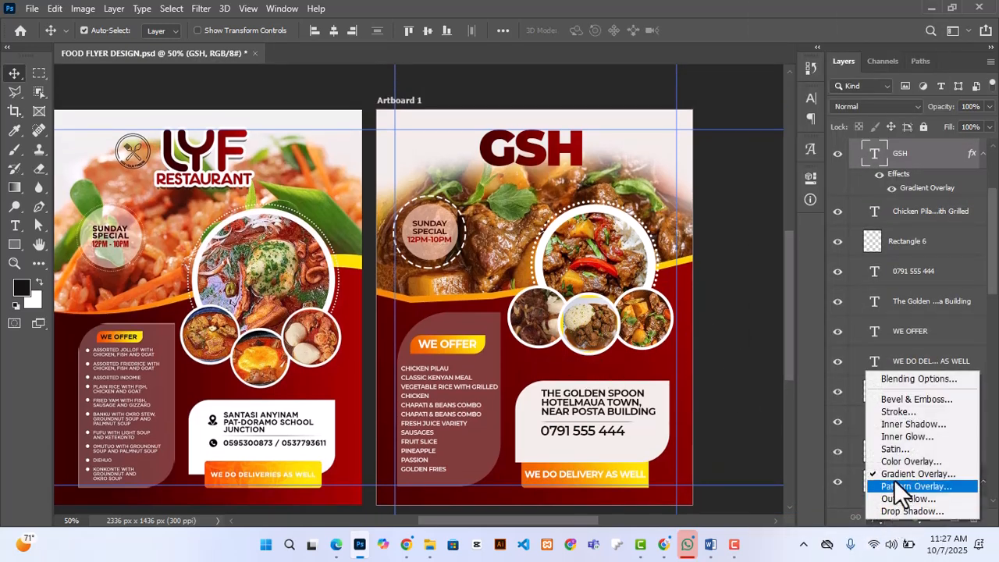
left_click(895, 411)
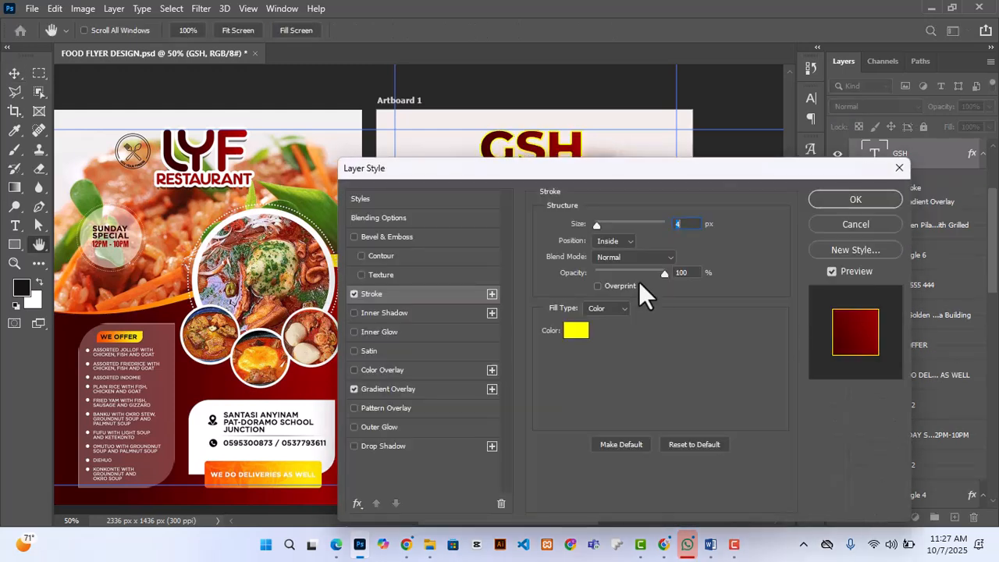
left_click(581, 332)
type("FFFFFF")
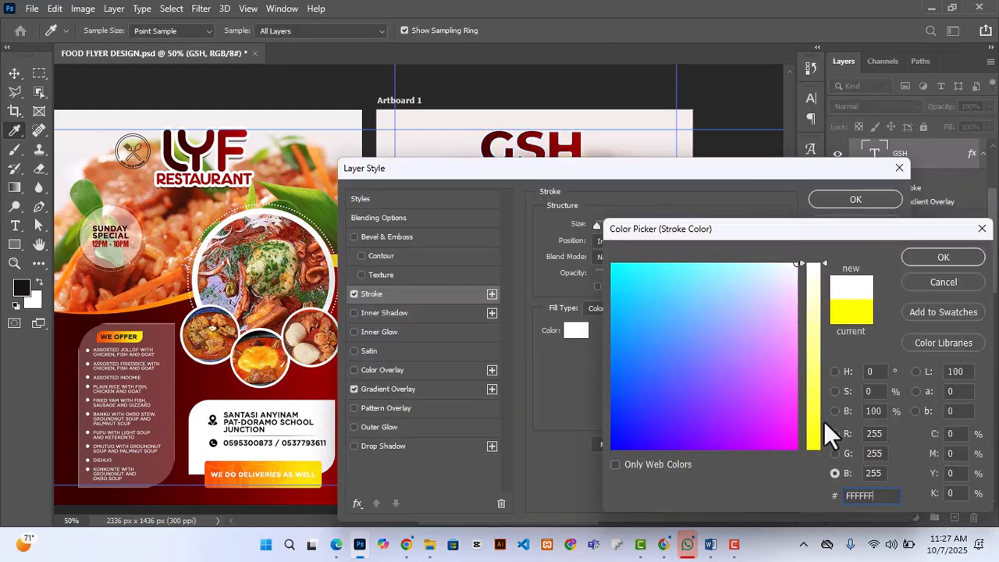
left_click(940, 259)
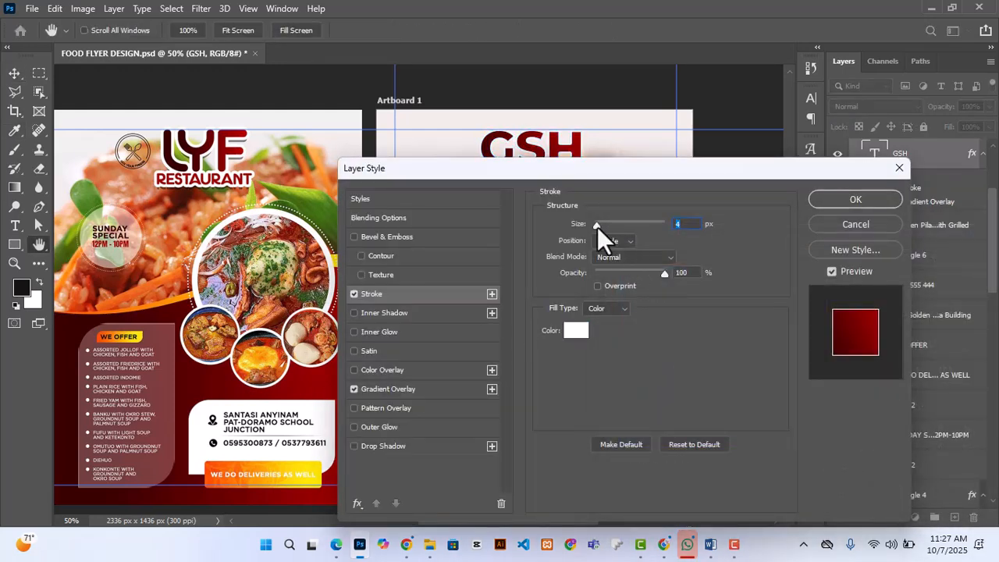
left_click_drag(596, 226, 602, 227)
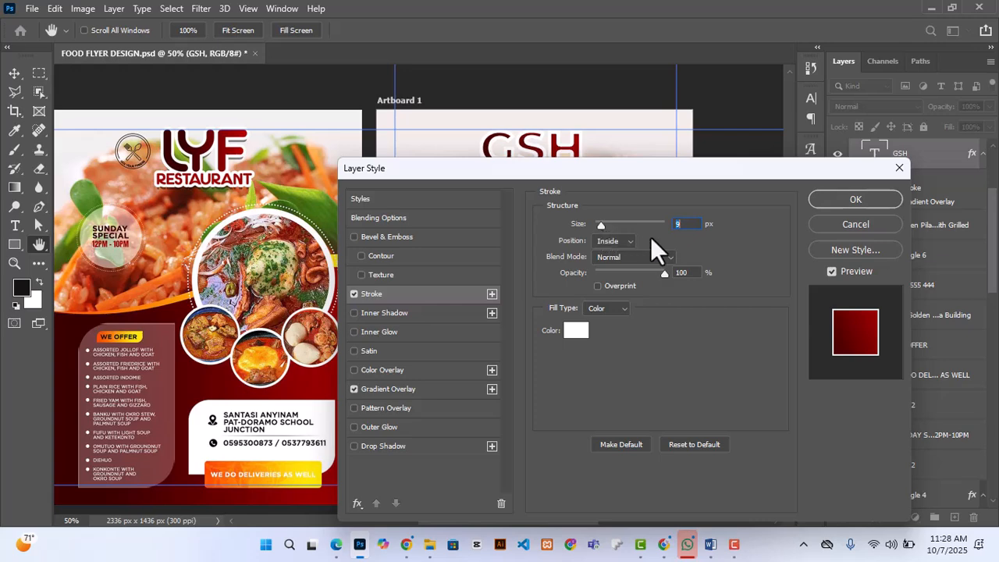
scroll(679, 225, "down", 1)
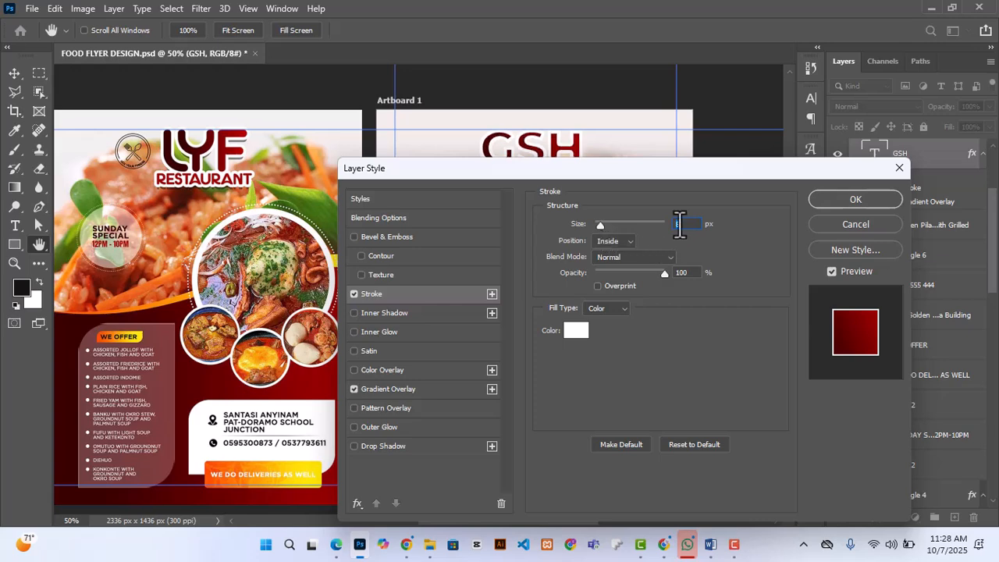
left_click(864, 199)
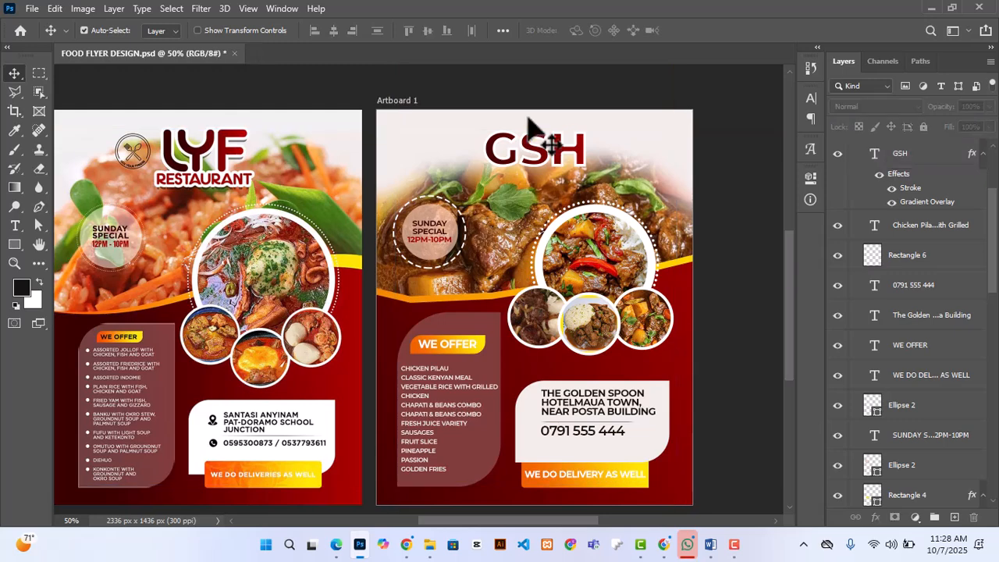
left_click(730, 225)
scroll(730, 225, "down", 3)
scroll(731, 225, "up", 4)
scroll(731, 225, "down", 3)
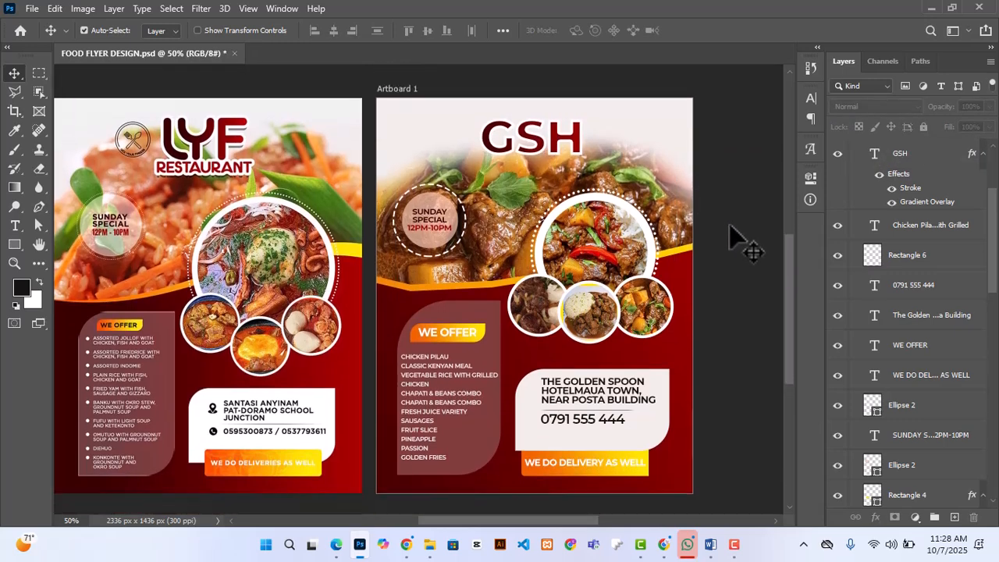
scroll(731, 225, "up", 3)
Step: Add the text "GOLDEN SPOON HOTEL" in dark red Montserrat Black at 9 pt just below the GSH text
left_click(14, 226)
left_click(499, 179)
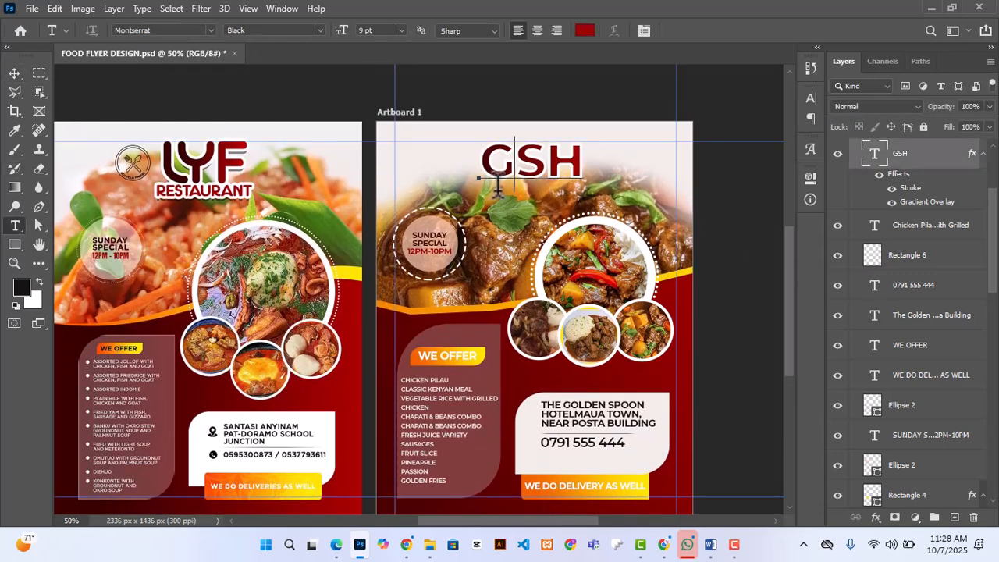
left_click(699, 33)
left_click(499, 192)
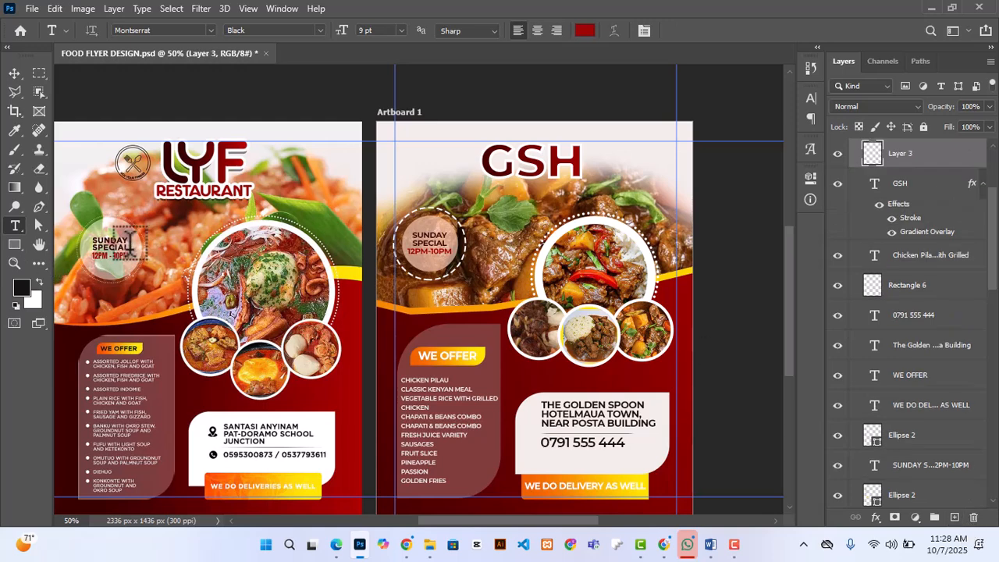
key("BackSpace")
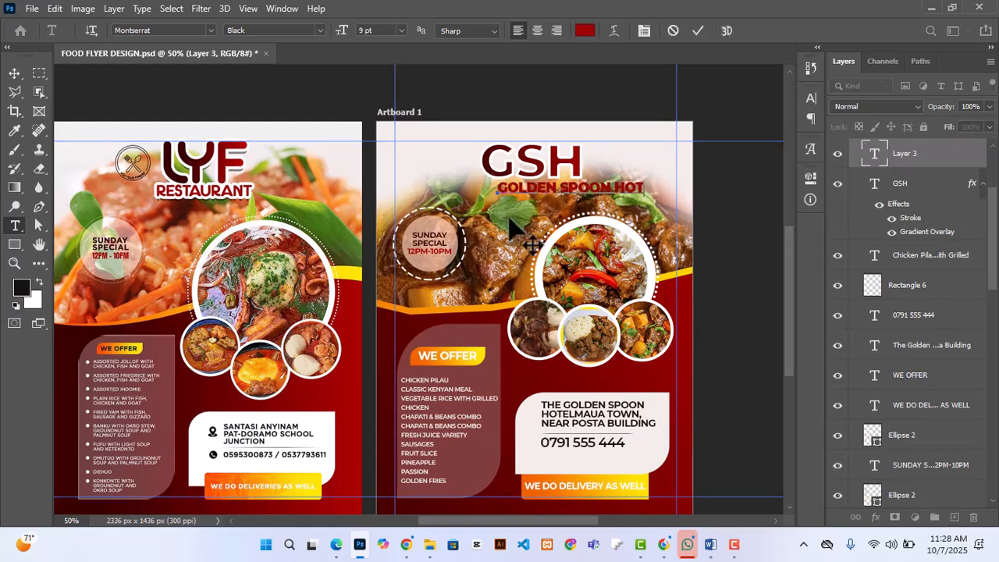
left_click(812, 180)
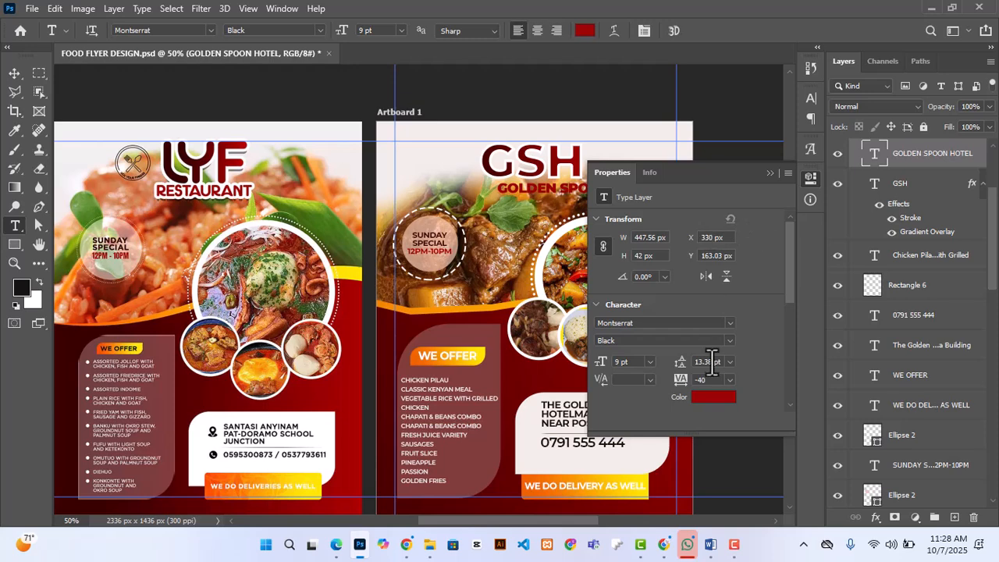
left_click(769, 173)
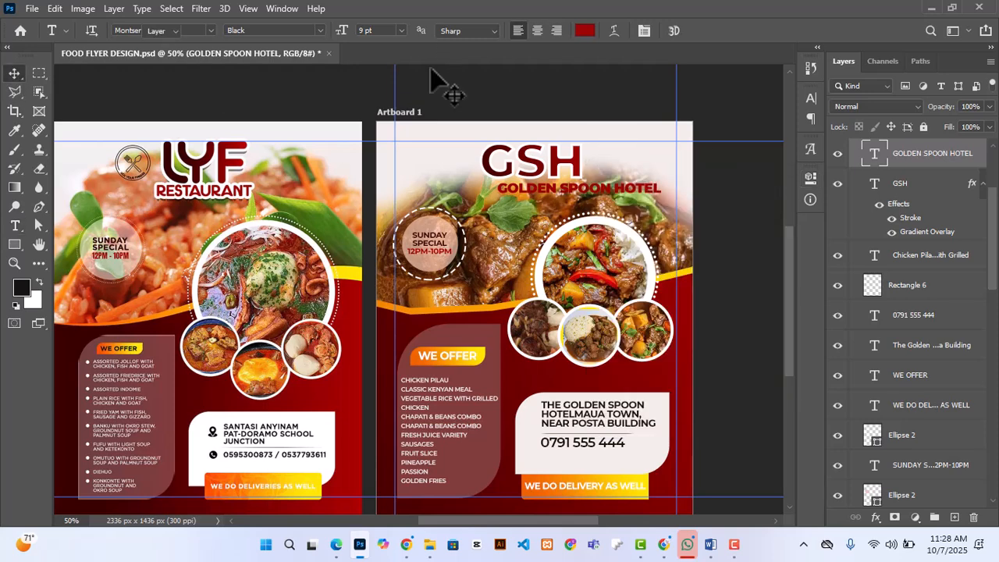
Step: Move the GOLDEN SPOON HOTEL text so it sits centered directly beneath the GSH text
key("v")
key("Up")
key("Up")
key("Up")
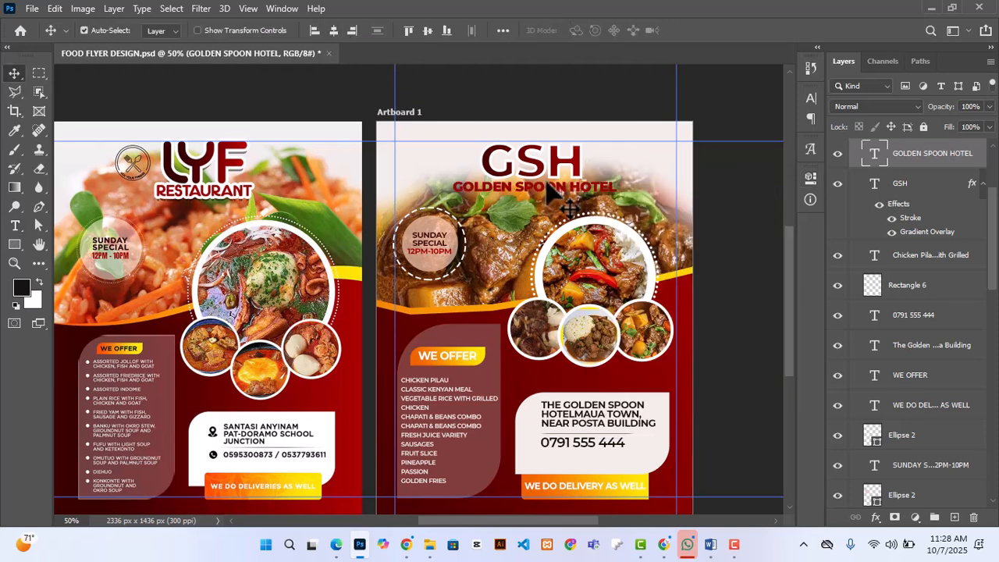
Step: Copy the GSH layer's style and paste it onto the GOLDEN SPOON HOTEL text layer
right_click(900, 183)
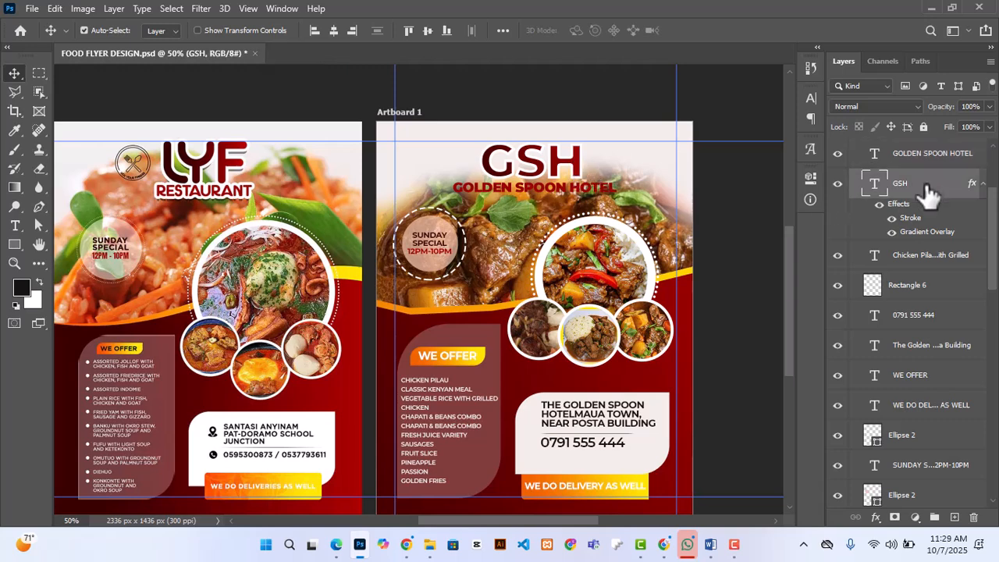
left_click(773, 492)
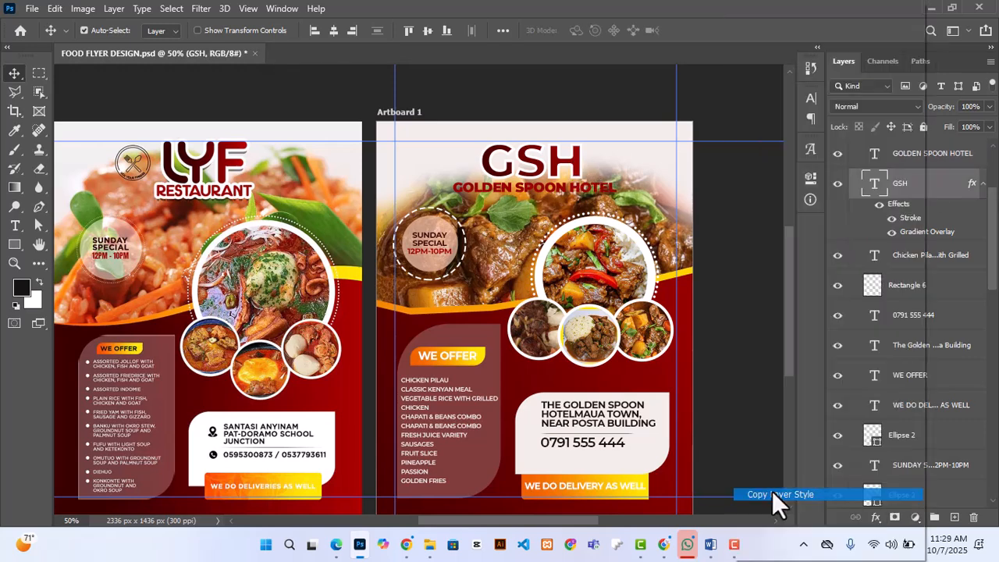
right_click(927, 160)
left_click(772, 506)
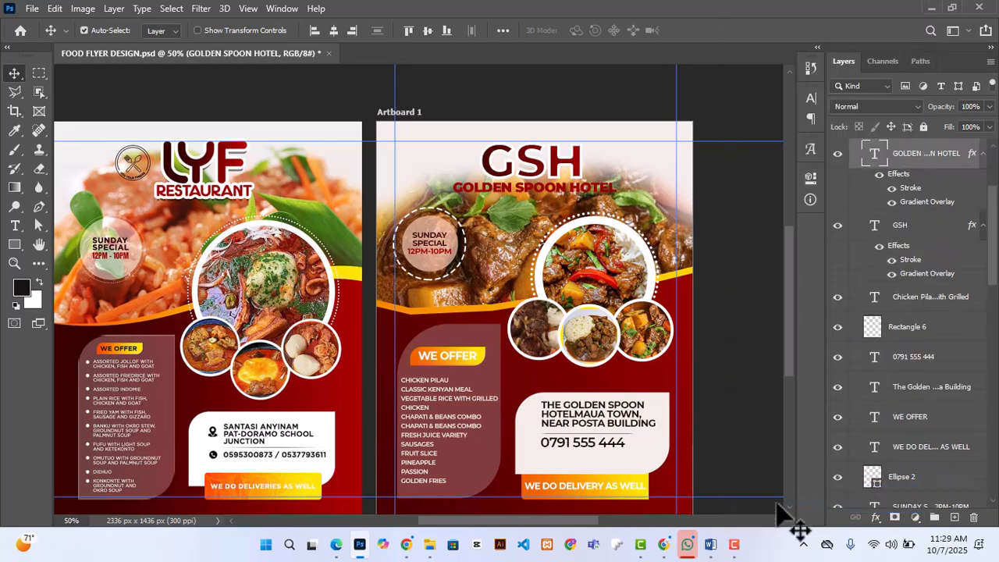
Step: Reduce the stroke size on the GOLDEN SPOON HOTEL text to 1 px
double_click(910, 188)
key("Down")
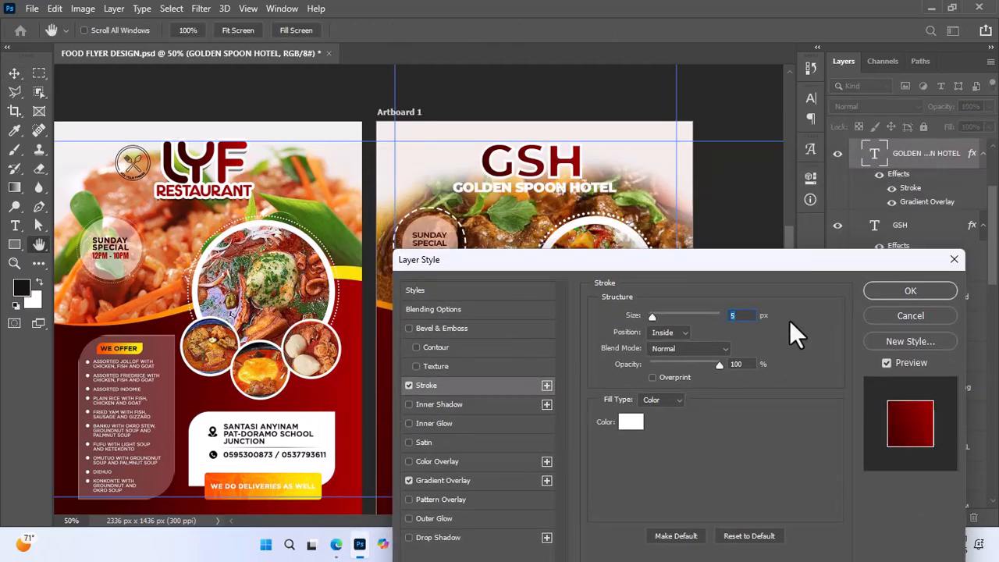
key("Down")
key("Down")
key("Down")
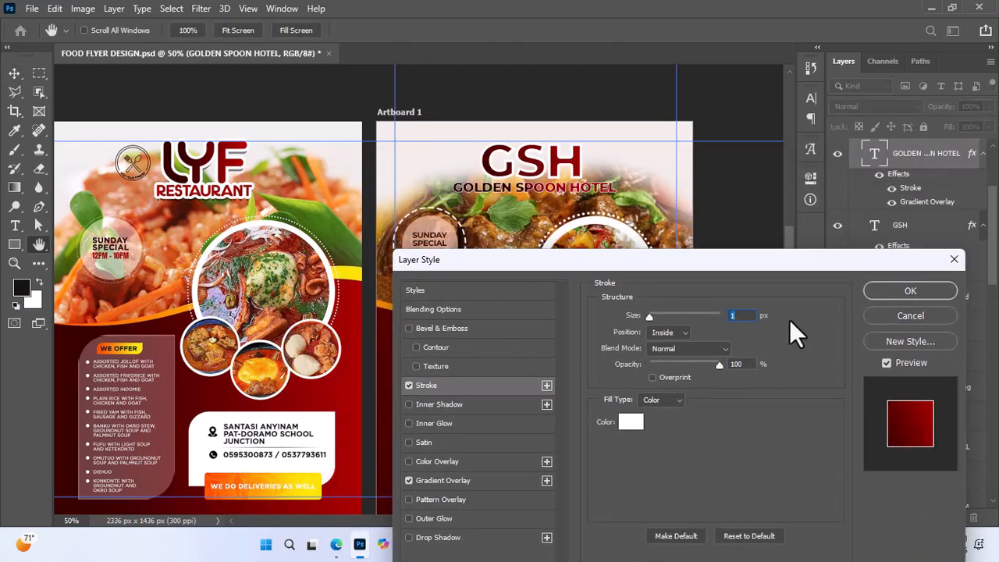
left_click(894, 288)
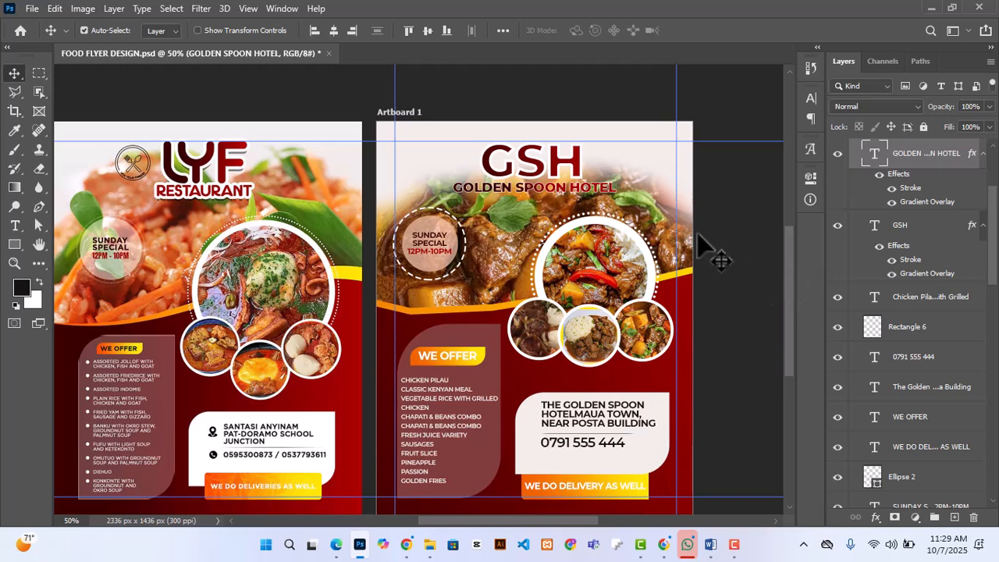
Step: Nudge the GSH text and the GOLDEN SPOON HOTEL line slightly upward so they sit close together
left_click(564, 178)
left_click_drag(574, 189, 574, 186)
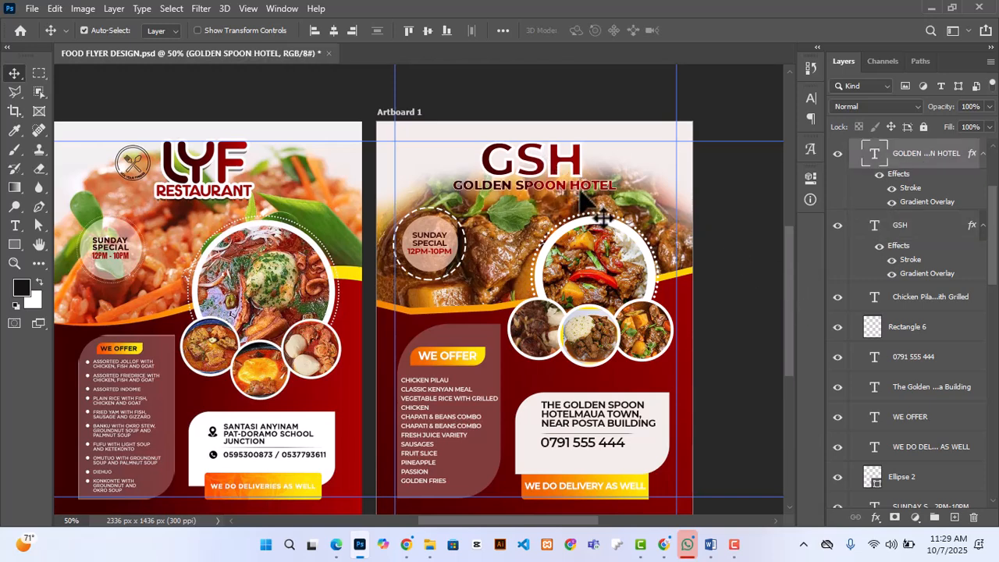
left_click(736, 232)
left_click(590, 185)
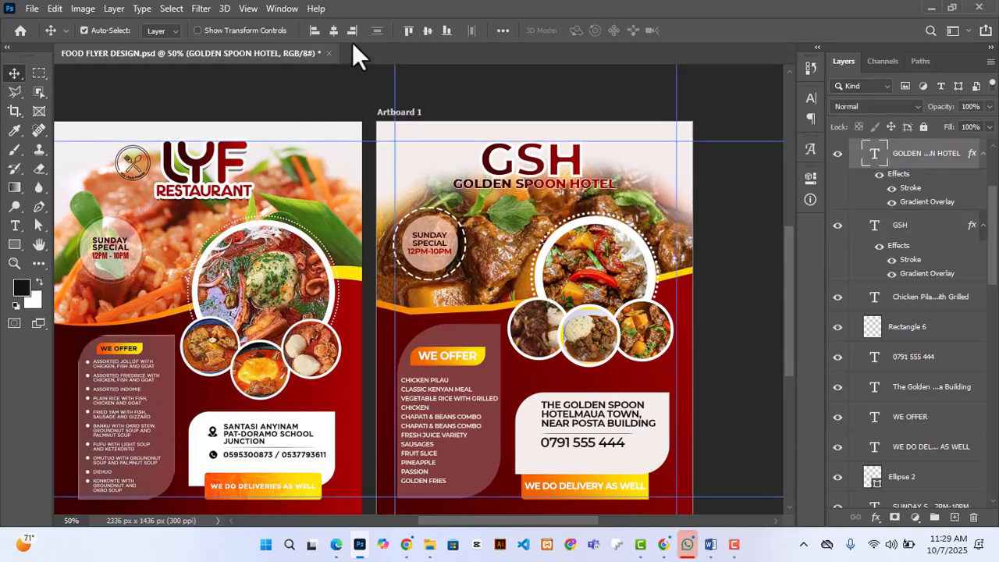
left_click(561, 105)
scroll(408, 330, "down", 3)
scroll(459, 344, "up", 3)
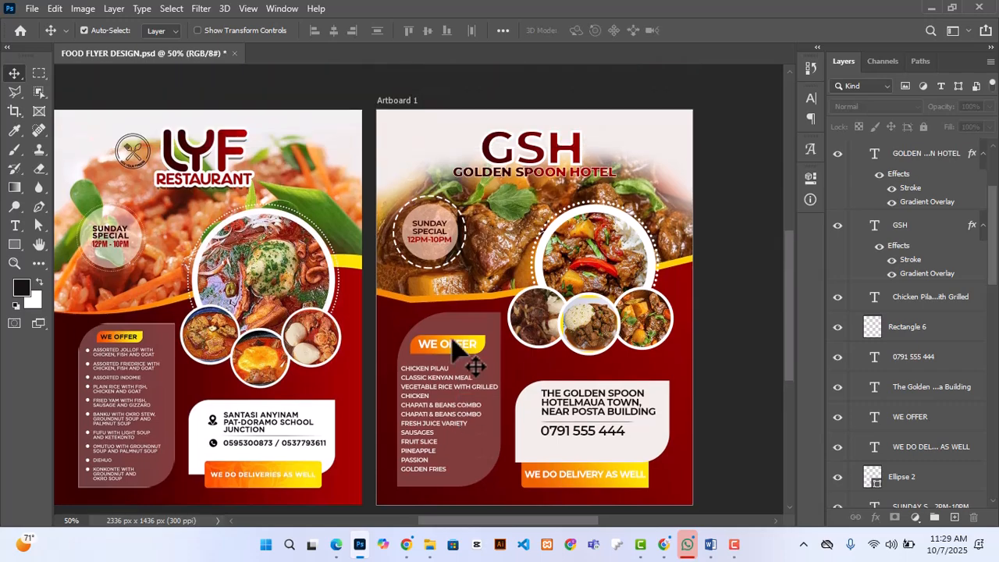
key("ctrl+minus")
key("ctrl+plus")
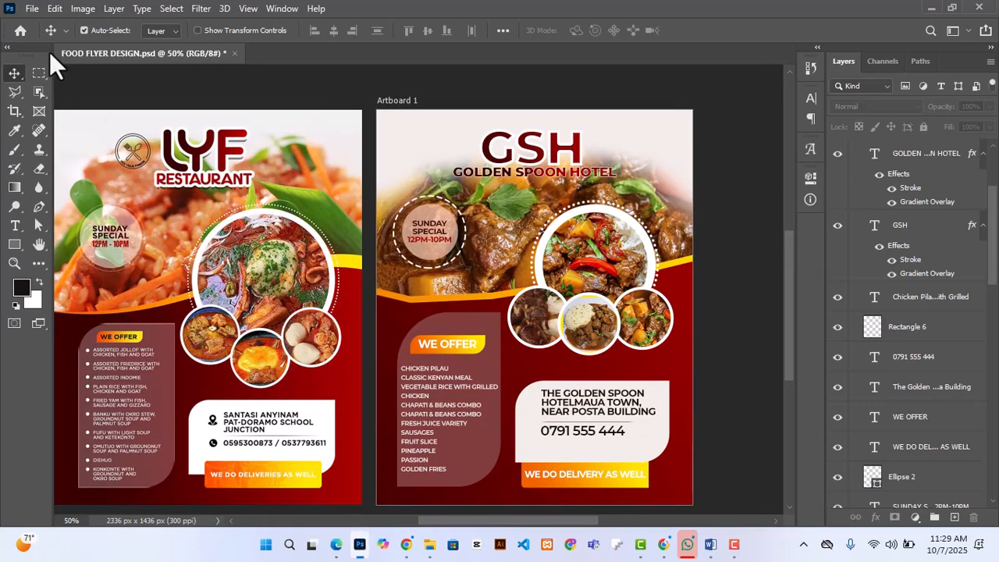